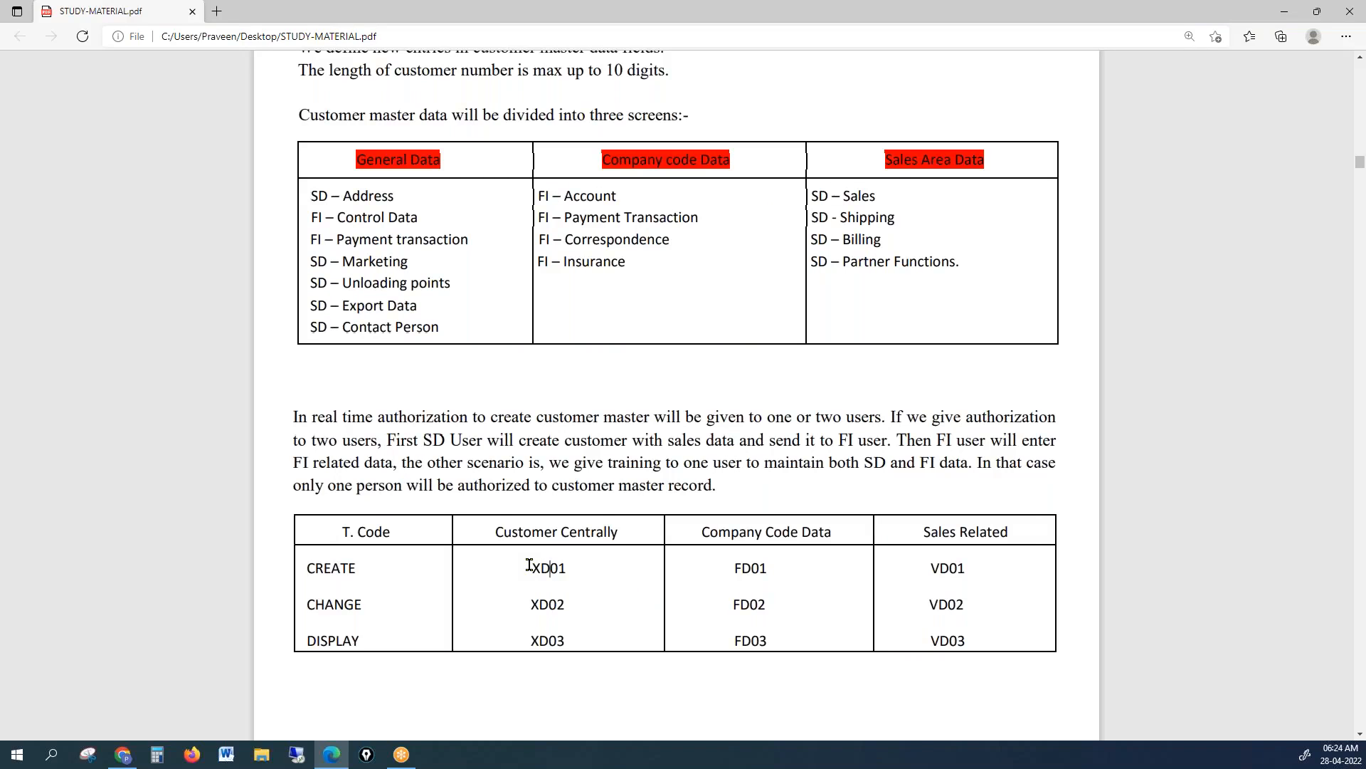
# - Review the customer master transaction code table, the three data screens and the creation path in the study material
pyautogui.moveTo(529, 564); pyautogui.dragTo(554, 566)
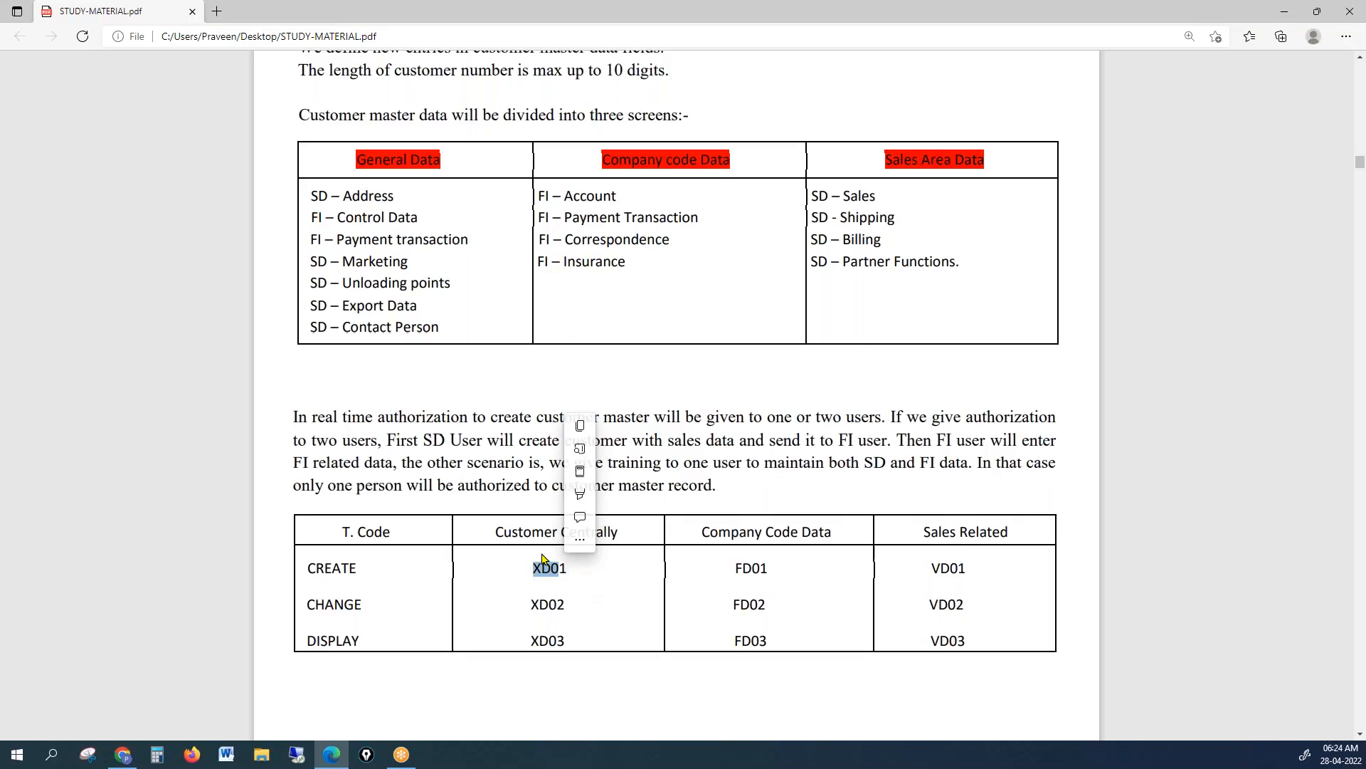
pyautogui.moveTo(495, 531); pyautogui.dragTo(591, 533)
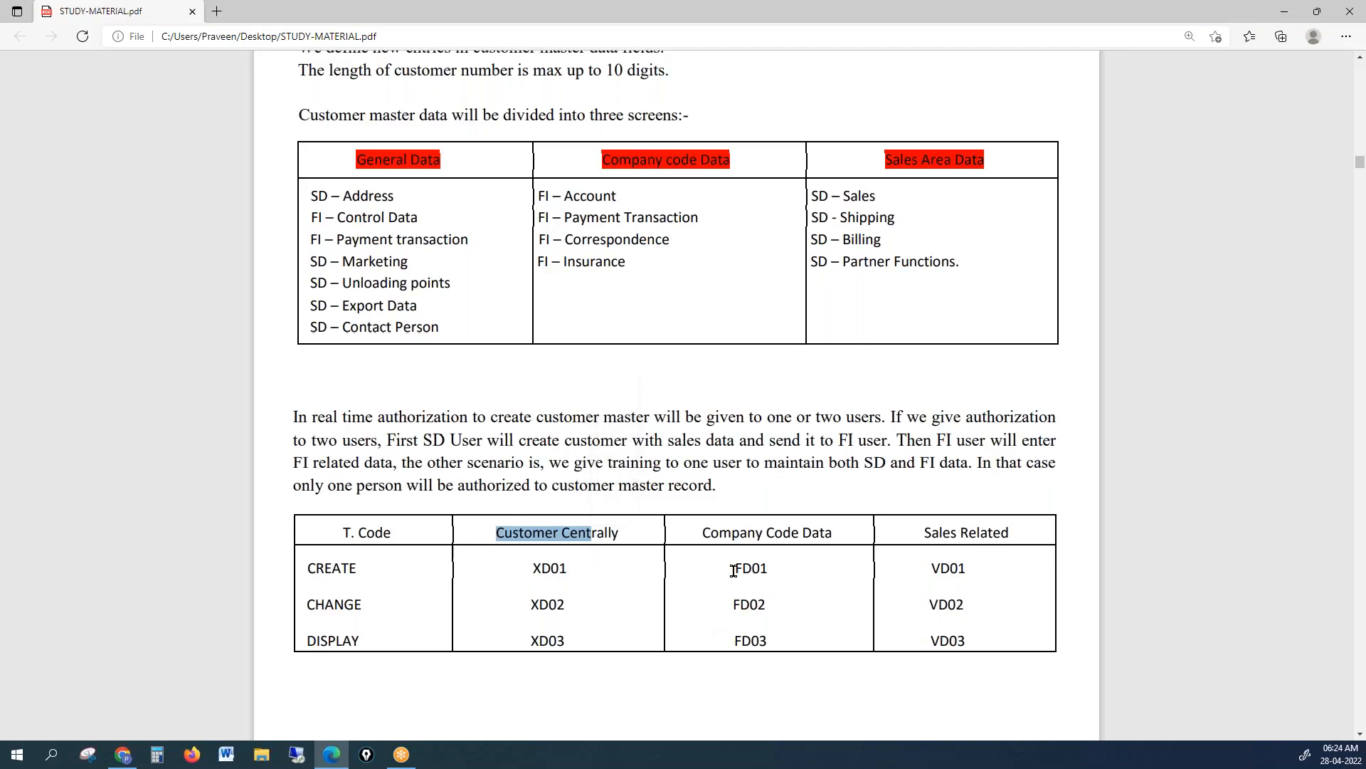
pyautogui.moveTo(497, 532); pyautogui.dragTo(525, 532)
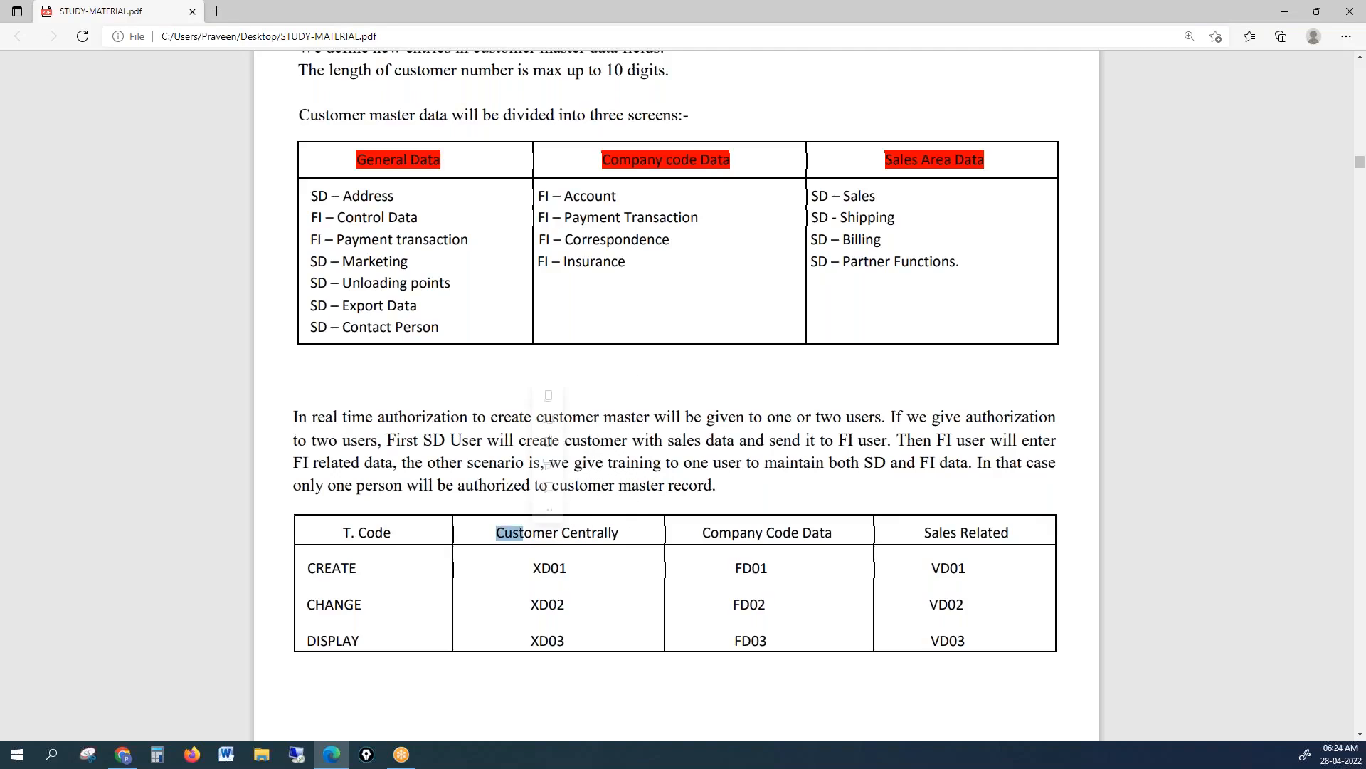
pyautogui.moveTo(719, 532); pyautogui.dragTo(740, 532)
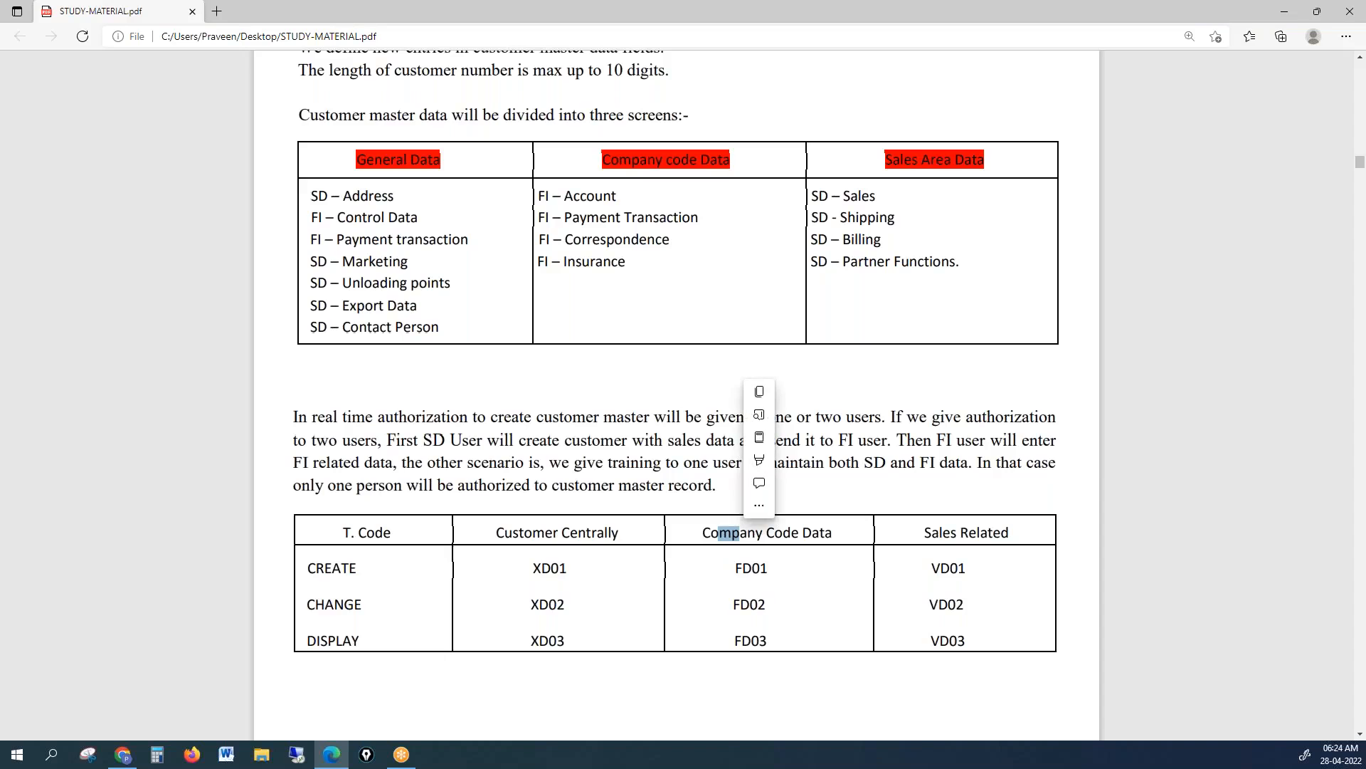
pyautogui.click(621, 156)
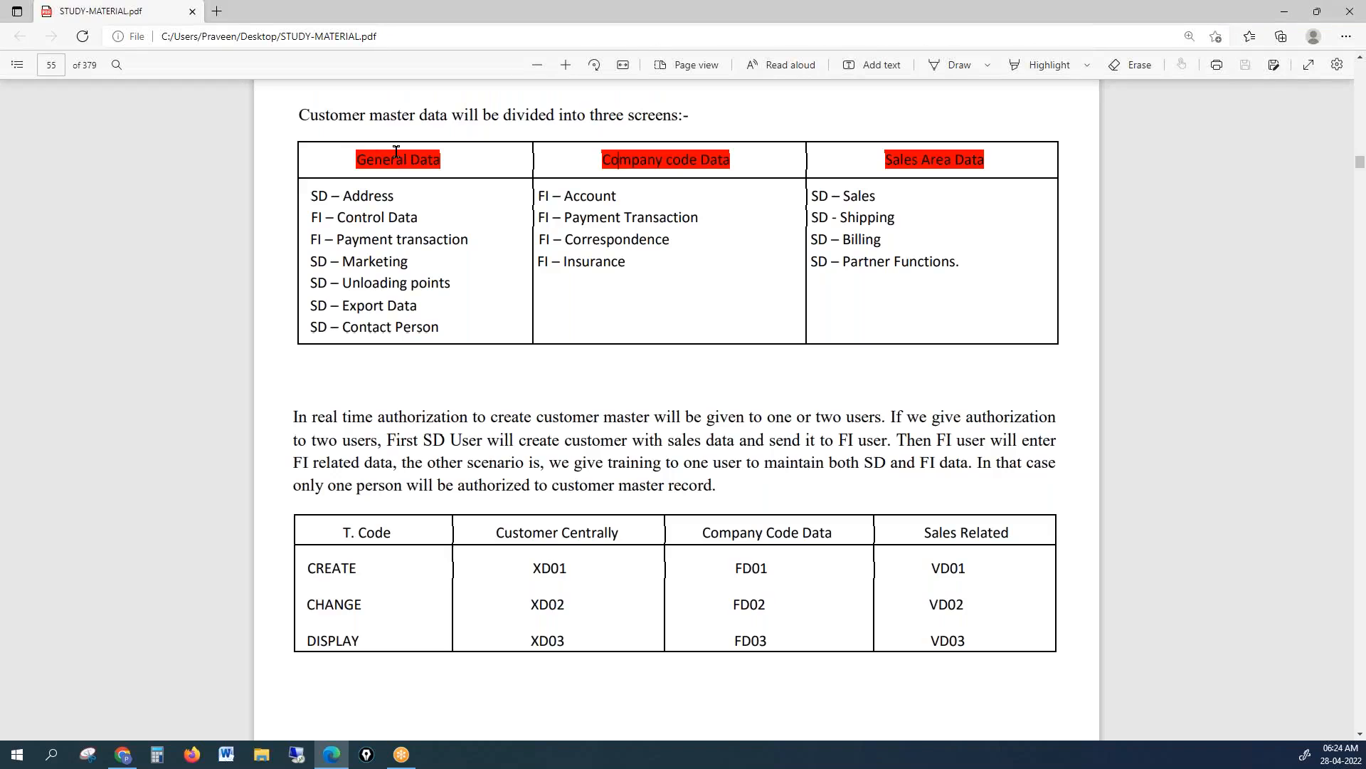
pyautogui.moveTo(884, 162); pyautogui.dragTo(940, 171)
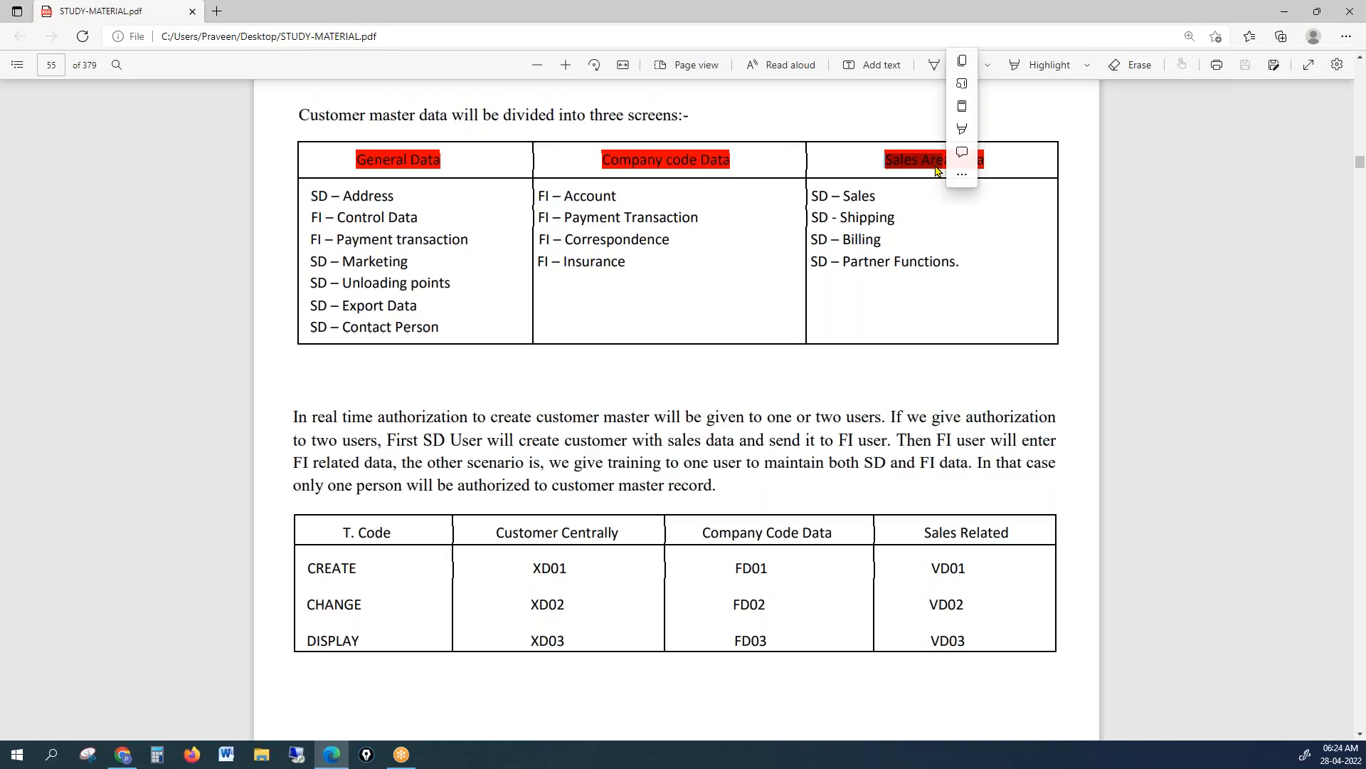
pyautogui.click(403, 212)
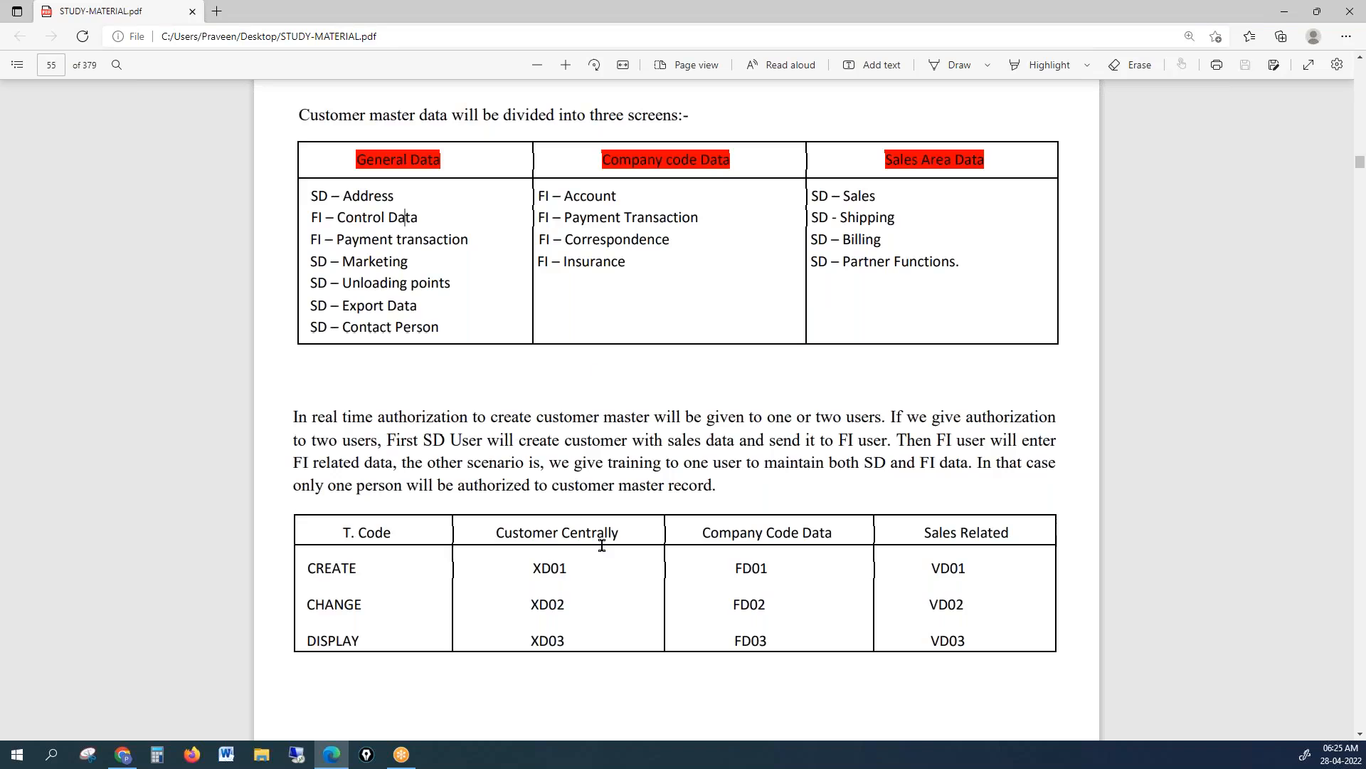
pyautogui.scroll(-9, 636, 561)
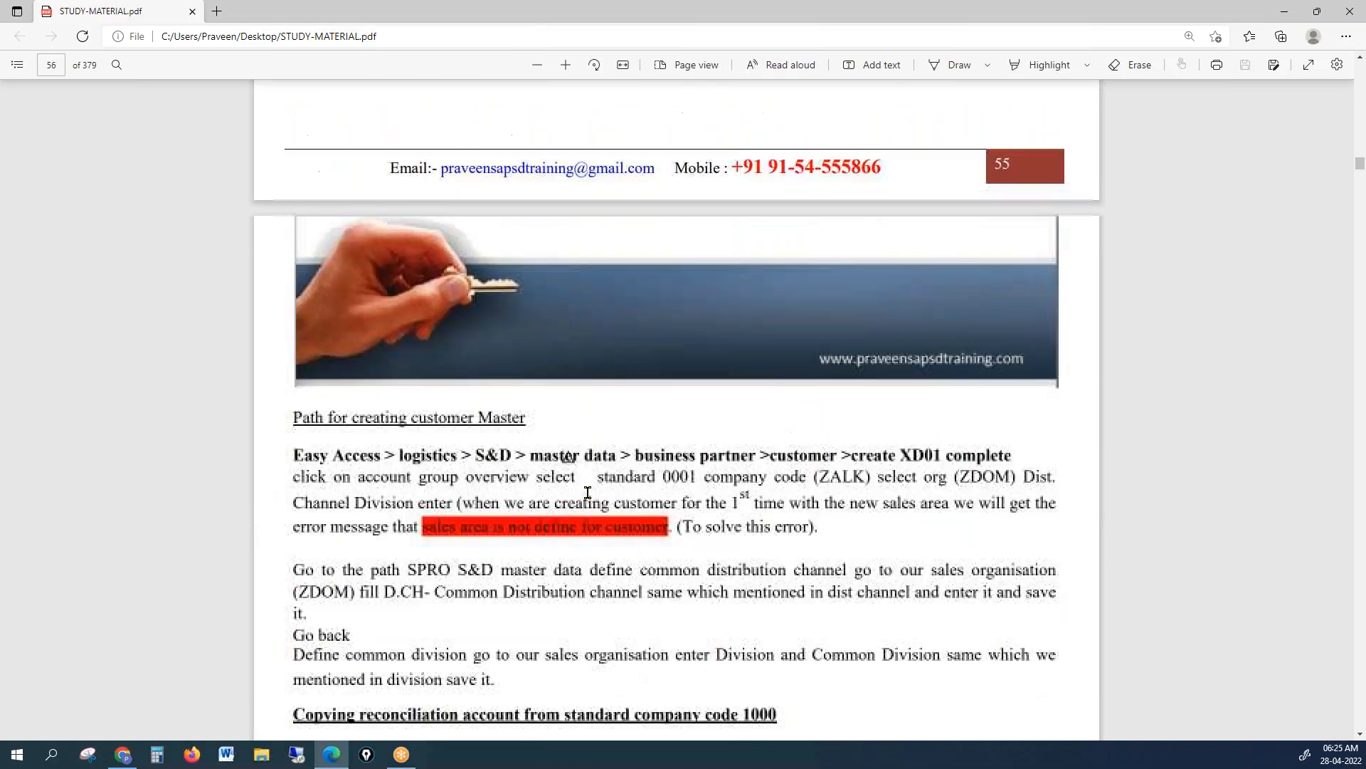
# - Connect to the saved computer through Remote Desktop Connection, entering the account password
pyautogui.click(299, 759)
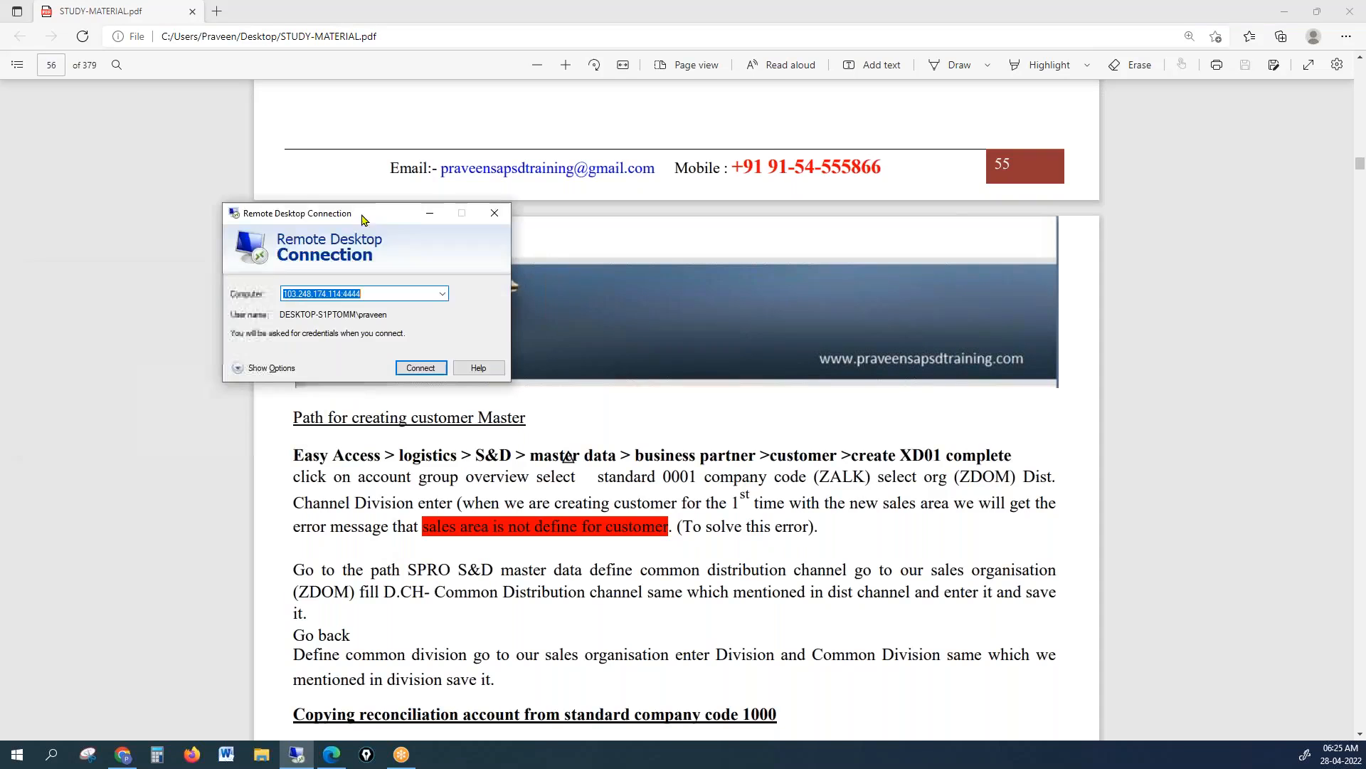
pyautogui.click(431, 366)
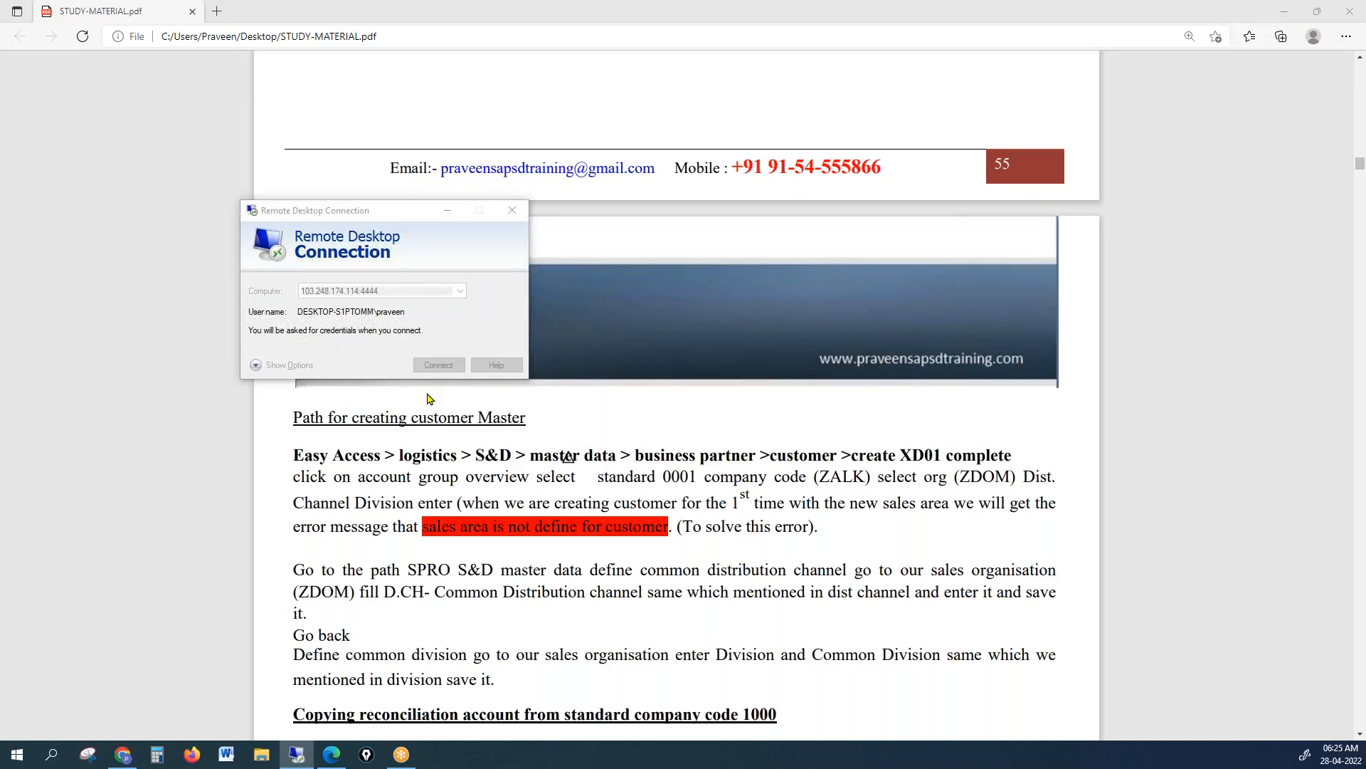
pyautogui.write('***')
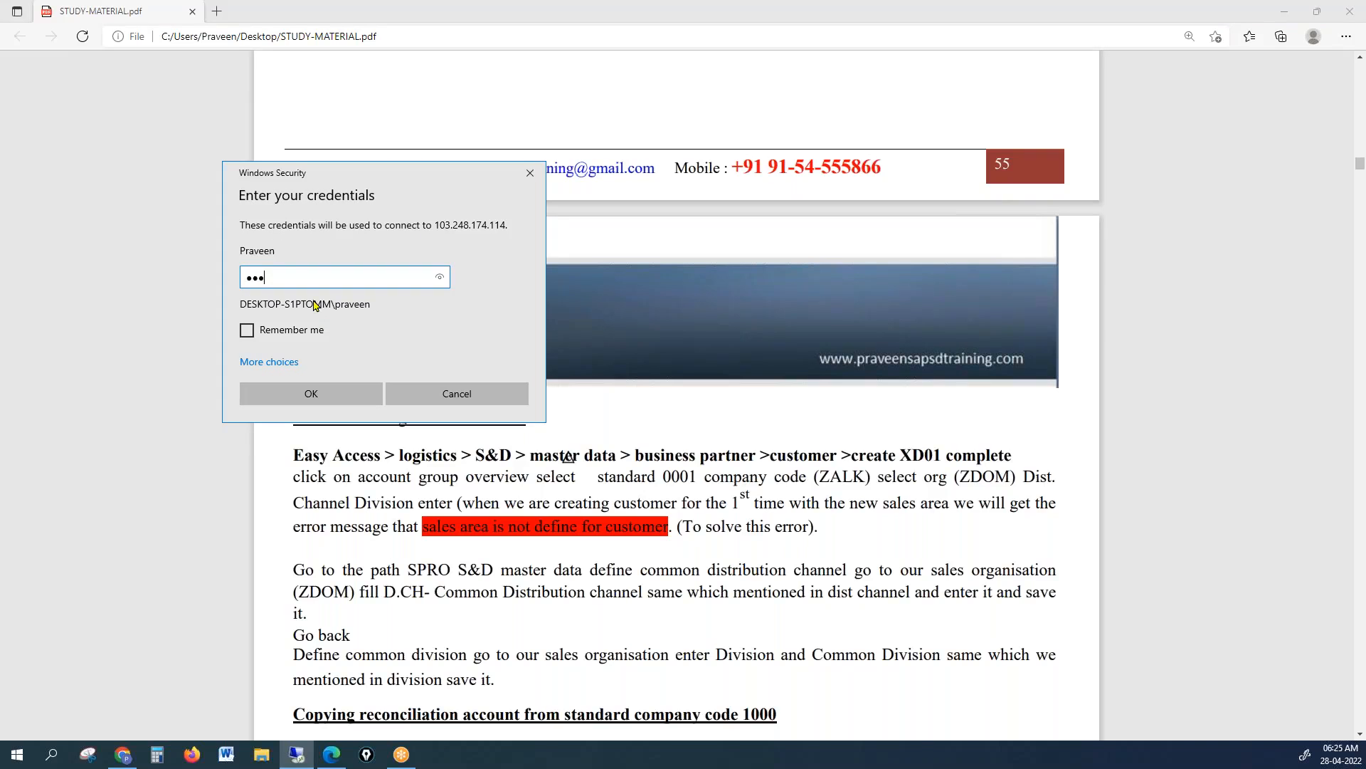
pyautogui.write('****')
pyautogui.press('Return')
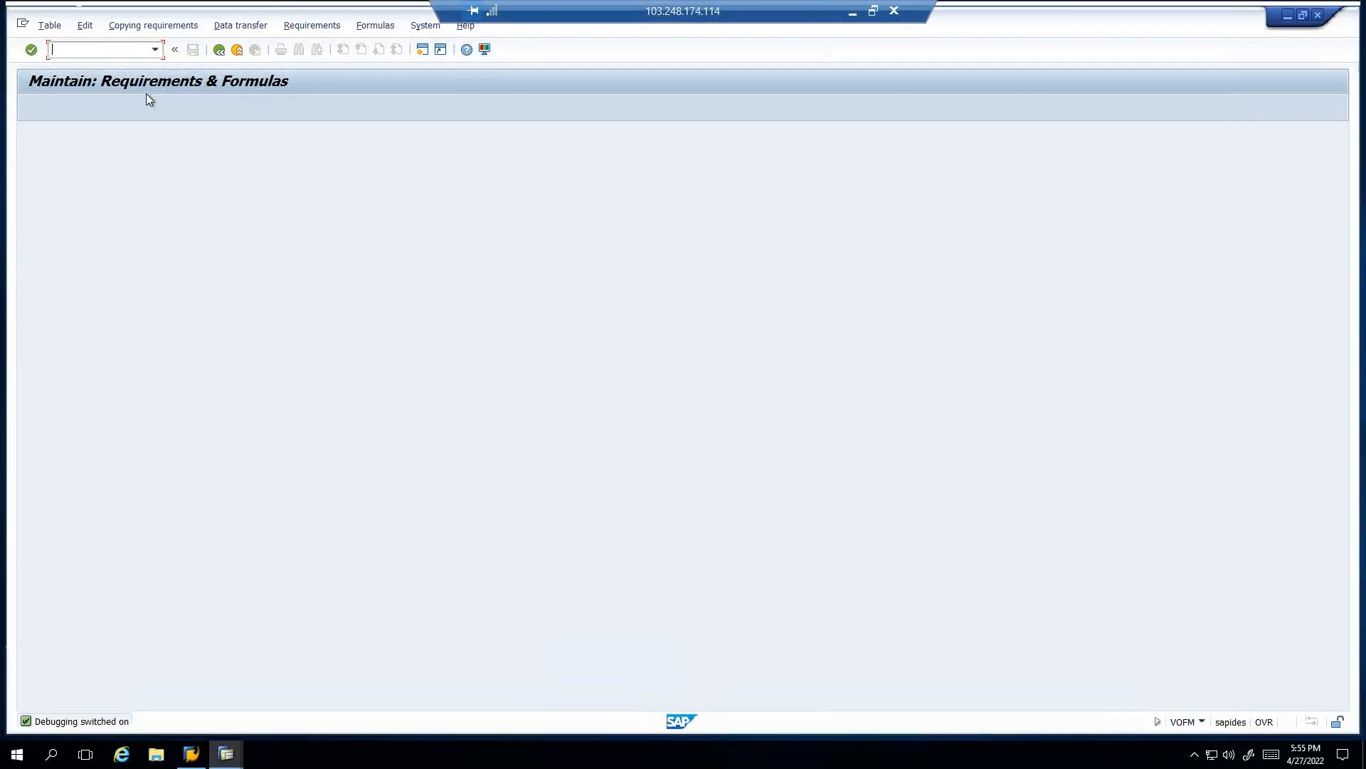
# - Start the customer creation transaction XD01 in place of the current one and show the available account groups
pyautogui.write('/nxd01')
pyautogui.press('Return')
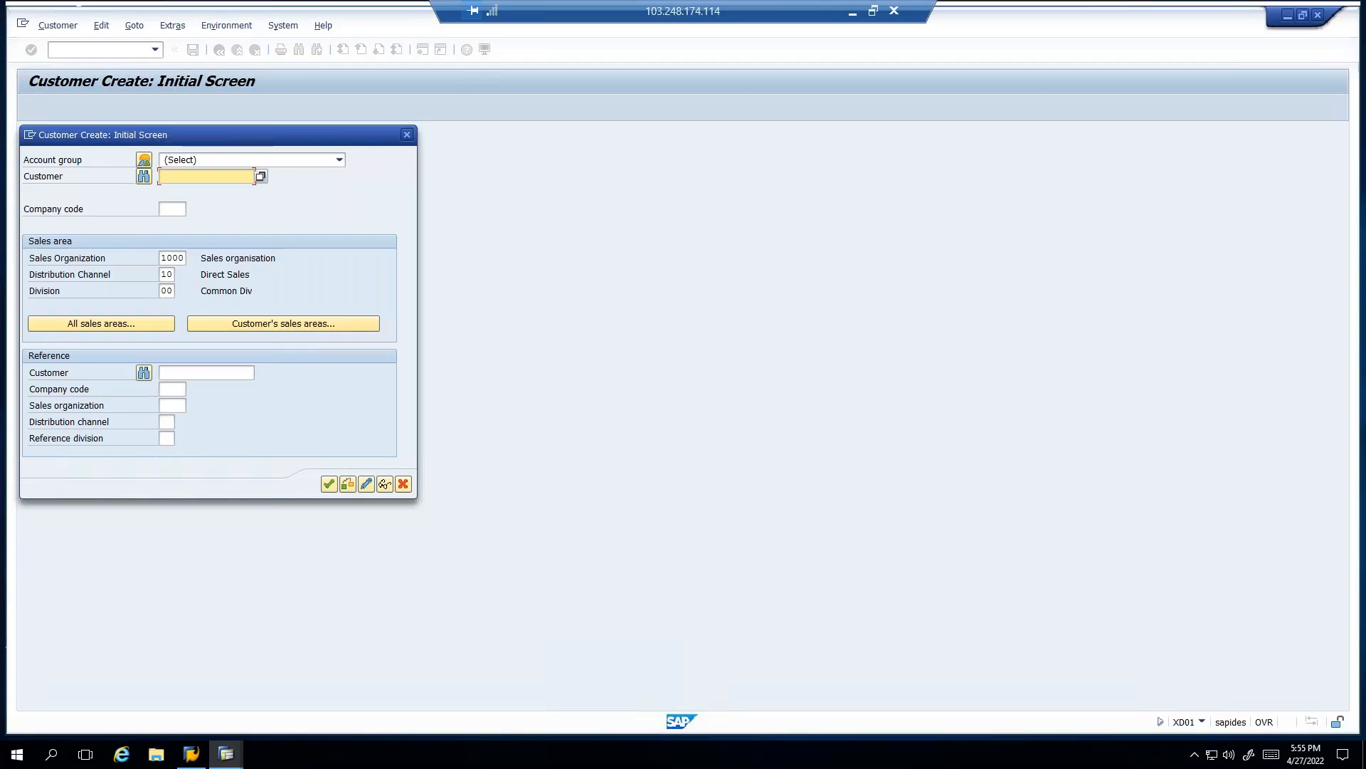
pyautogui.click(75, 164)
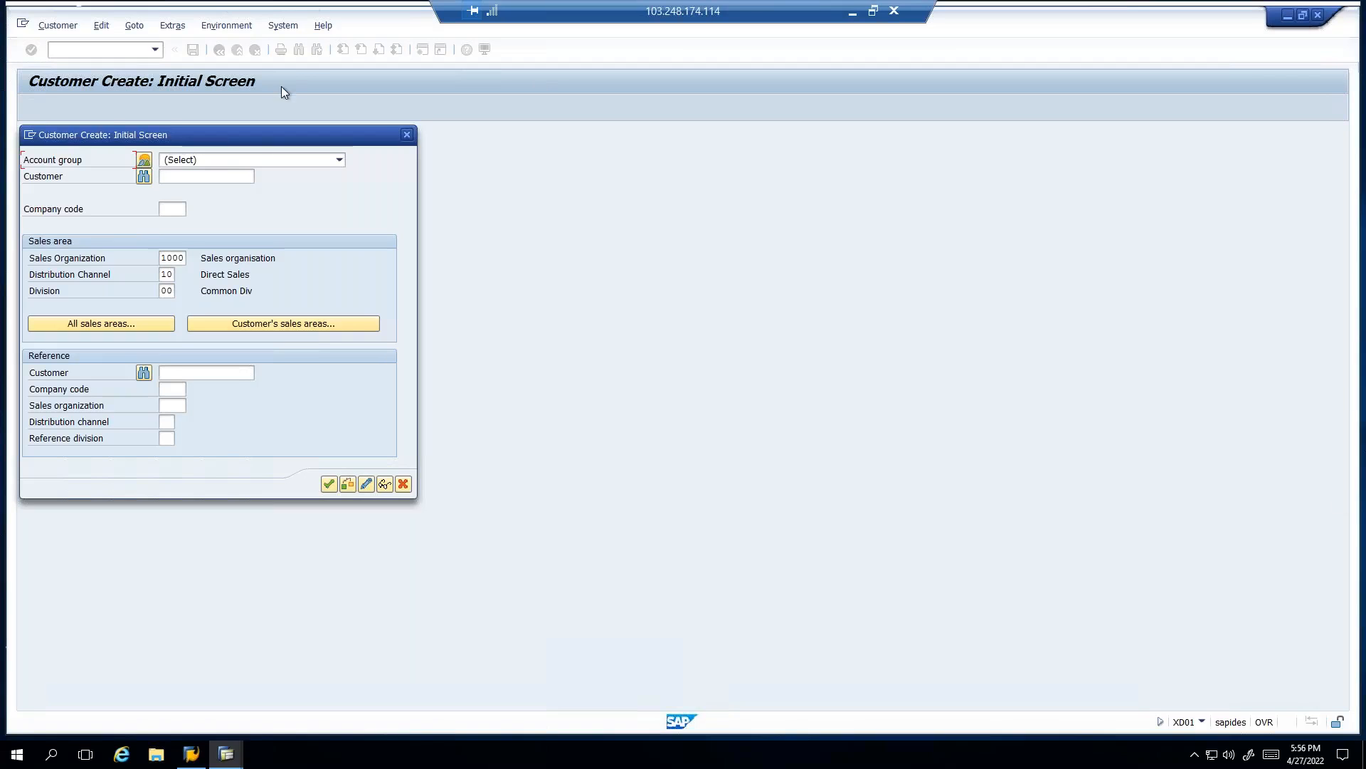
pyautogui.click(340, 159)
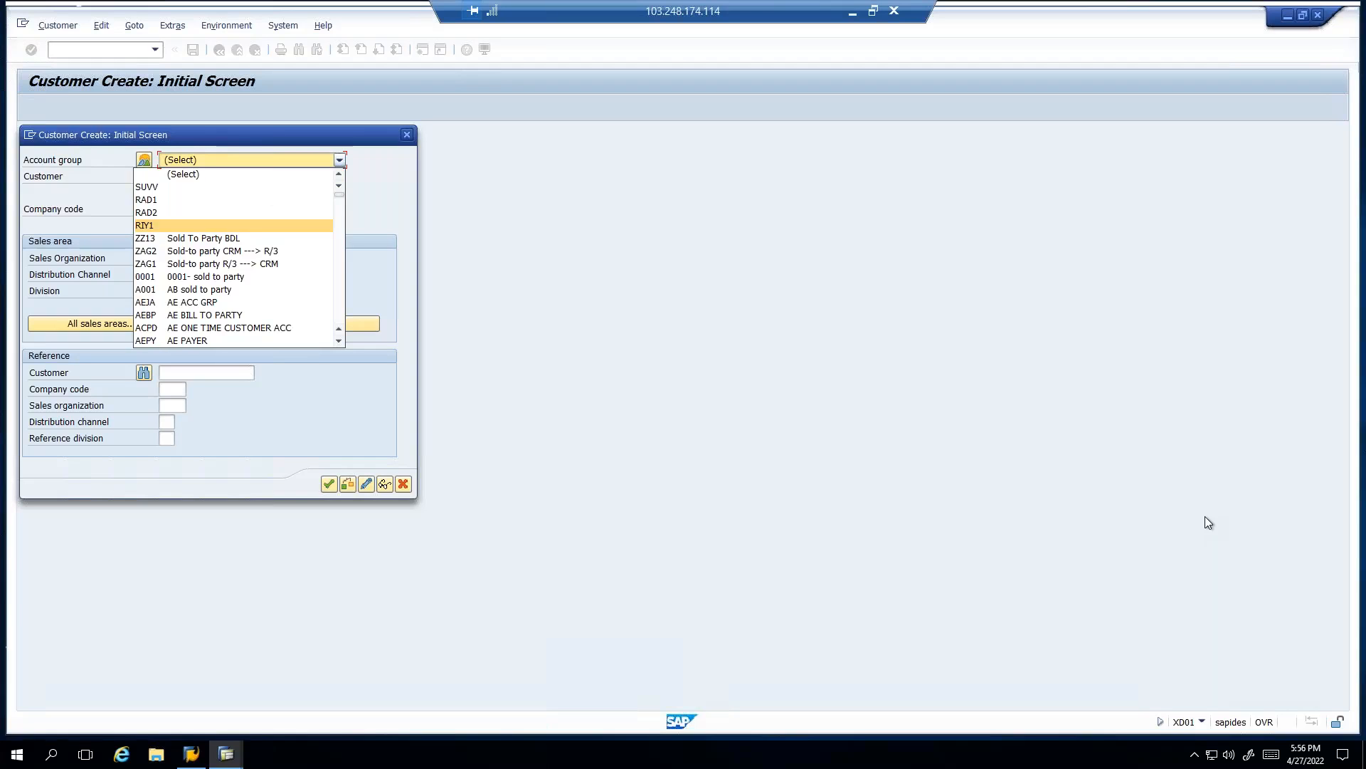
# - Bring up the screen pen and handwrite "Sold to party SP" and "Ship to party SH" on the empty area
pyautogui.click(1344, 462)
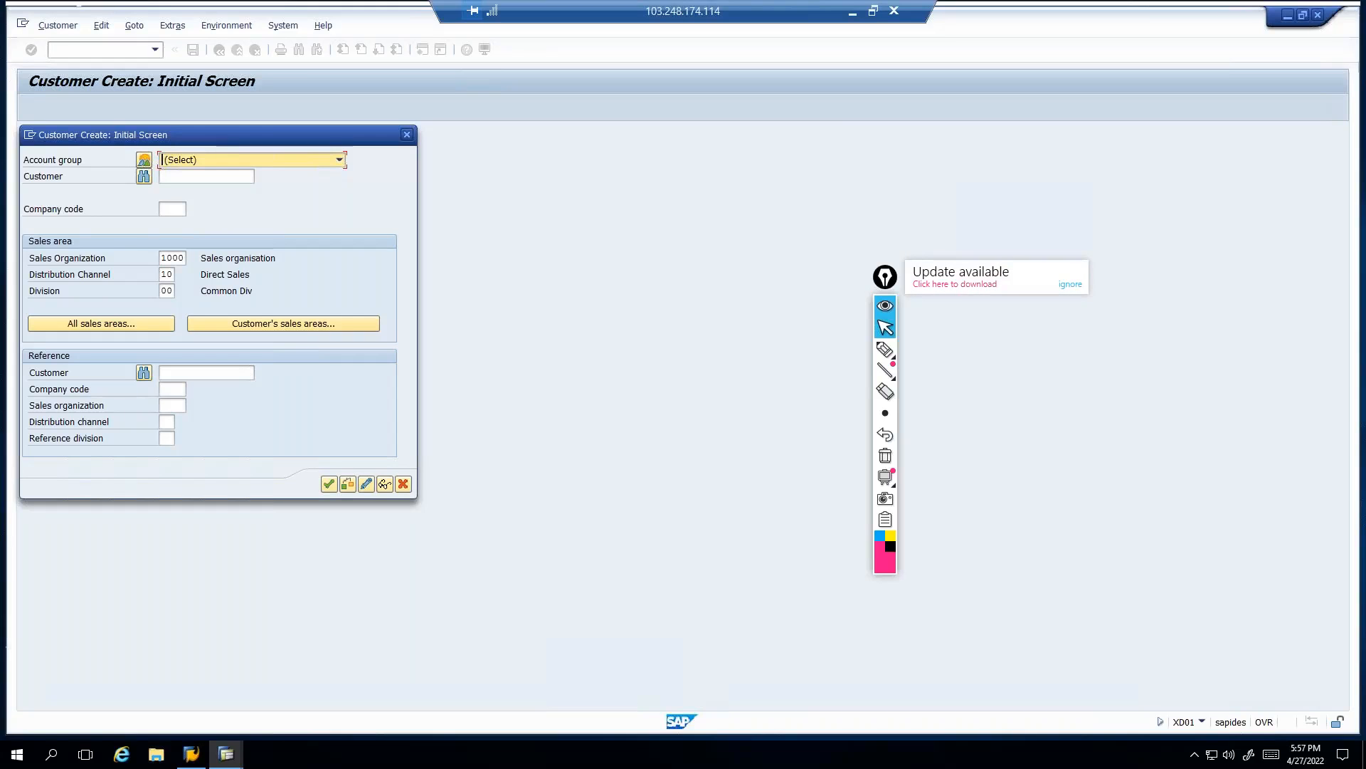
pyautogui.click(886, 279)
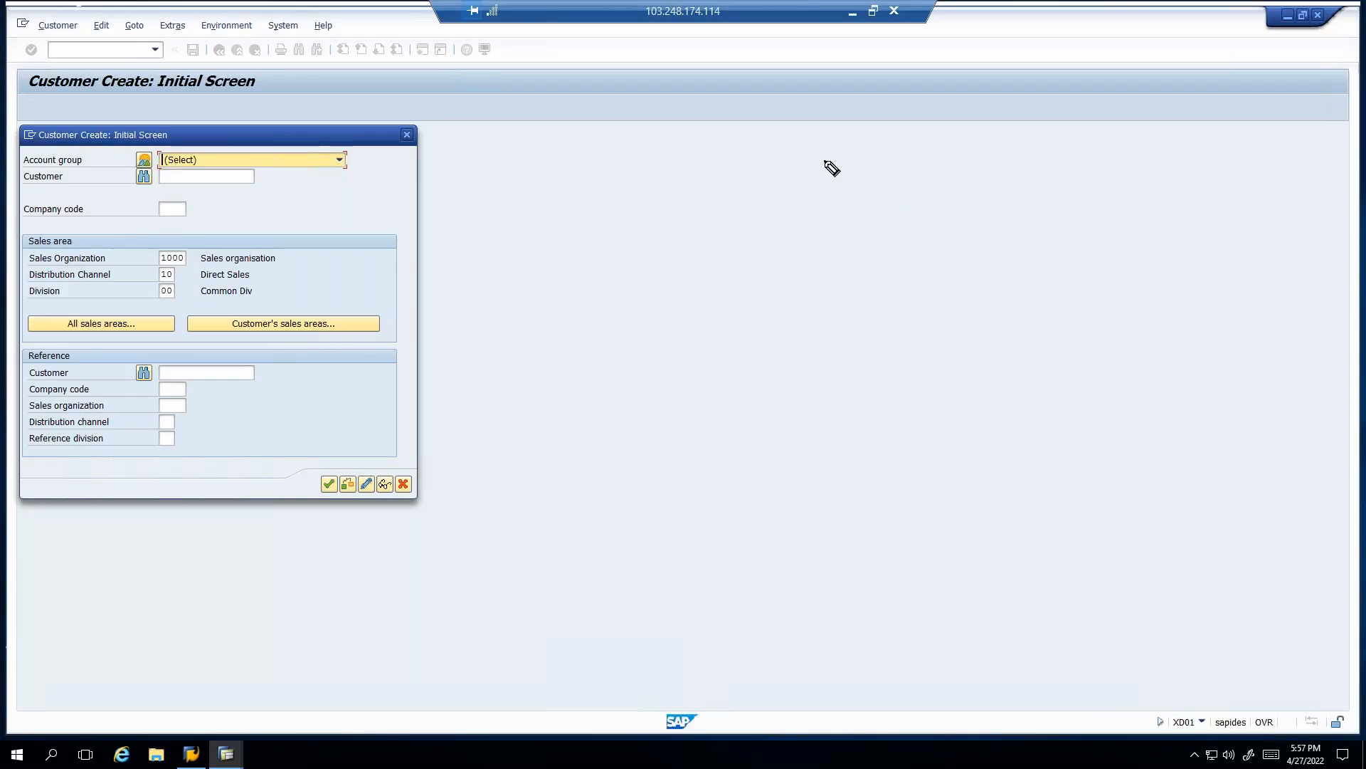
pyautogui.moveTo(818, 158)
pyautogui.mouseDown()
pyautogui.moveTo(817, 175)
pyautogui.moveTo(856, 183)
pyautogui.moveTo(911, 156)
pyautogui.moveTo(994, 165)
pyautogui.moveTo(1031, 149)
pyautogui.moveTo(1015, 143)
pyautogui.moveTo(1071, 148)
pyautogui.moveTo(1113, 124)
pyautogui.moveTo(1099, 140)
pyautogui.mouseUp()
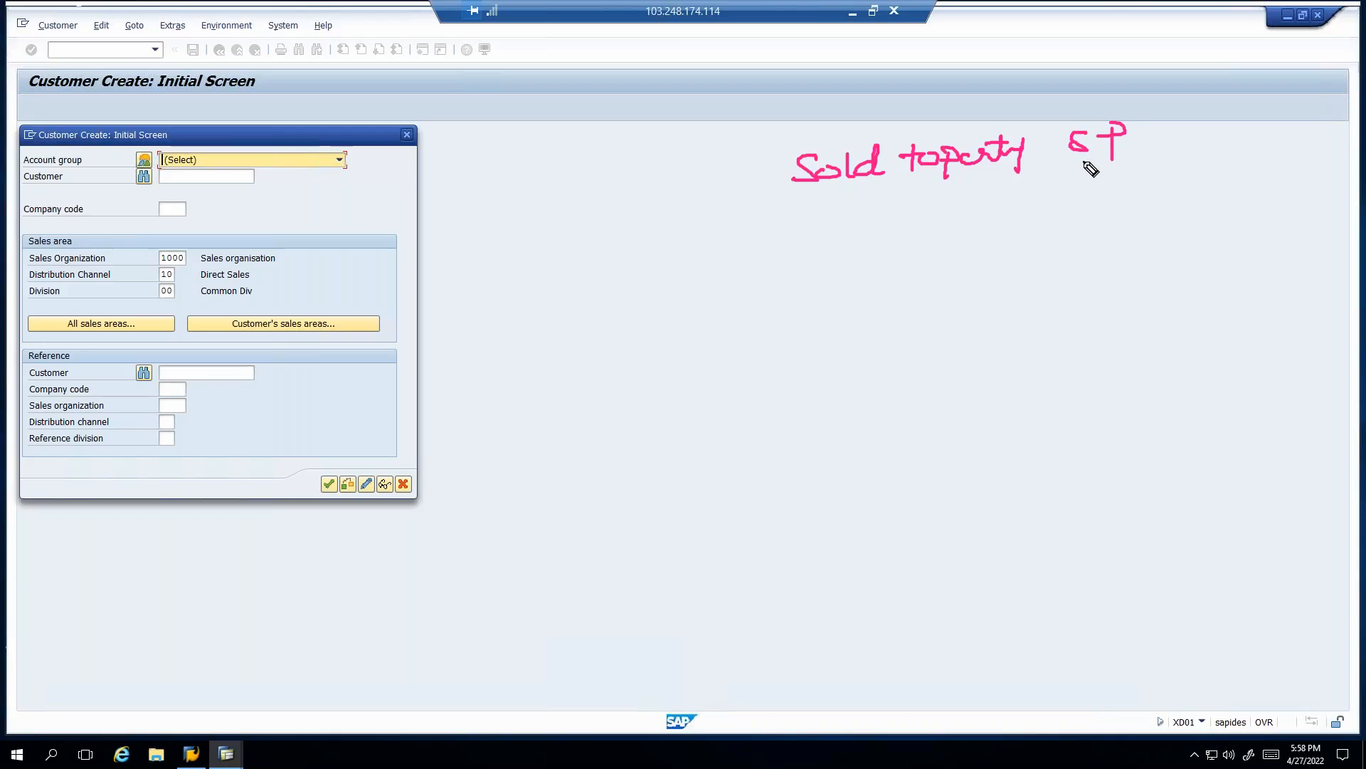
pyautogui.moveTo(867, 200); pyautogui.dragTo(874, 199)
pyautogui.click(932, 182)
pyautogui.moveTo(817, 229)
pyautogui.mouseDown()
pyautogui.moveTo(804, 235)
pyautogui.moveTo(873, 256)
pyautogui.moveTo(916, 217)
pyautogui.moveTo(970, 232)
pyautogui.moveTo(1025, 208)
pyautogui.moveTo(1086, 213)
pyautogui.moveTo(1141, 192)
pyautogui.mouseUp()
# - Handwrite "Bill to party BP" and "Payer PY" below the first two partner functions
pyautogui.moveTo(800, 288)
pyautogui.mouseDown()
pyautogui.moveTo(802, 313)
pyautogui.moveTo(820, 316)
pyautogui.moveTo(909, 284)
pyautogui.moveTo(1010, 274)
pyautogui.moveTo(1005, 288)
pyautogui.mouseUp()
pyautogui.moveTo(1078, 259); pyautogui.dragTo(1091, 269)
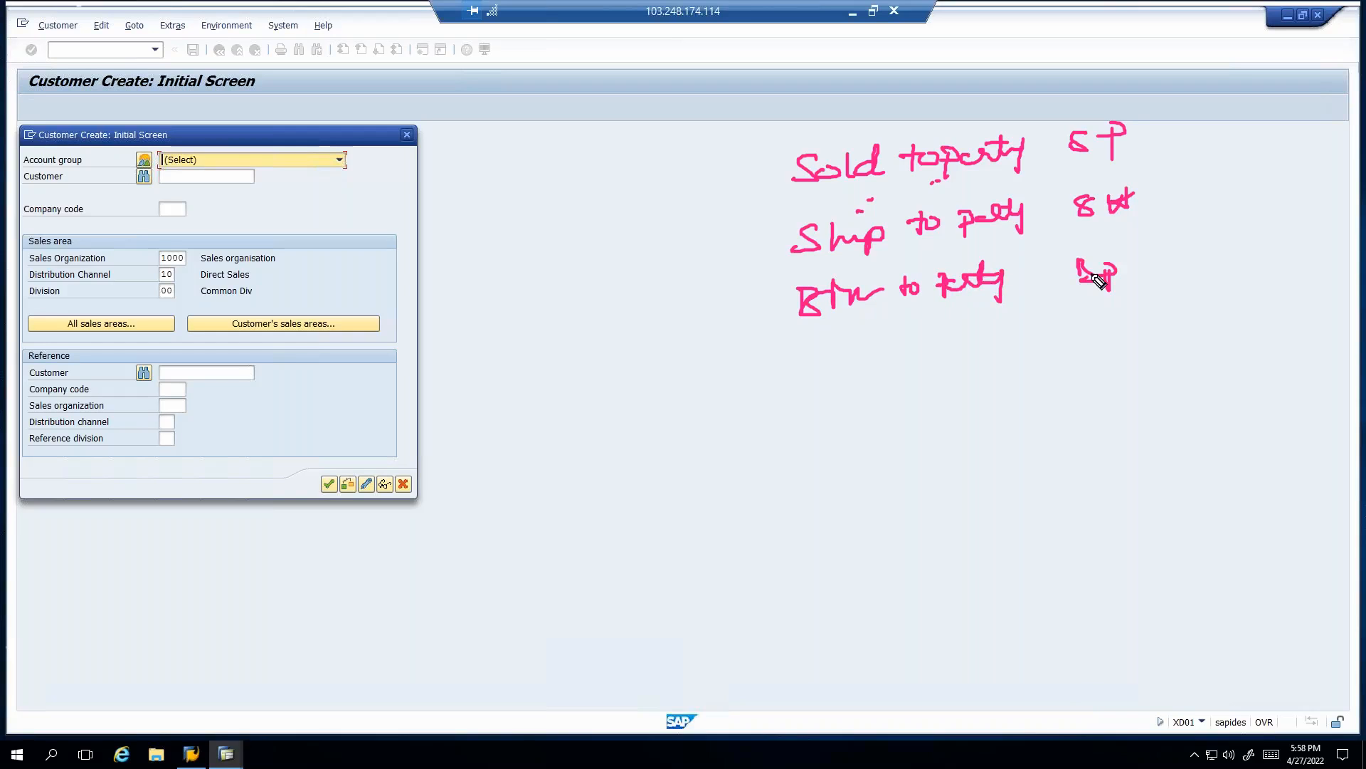
pyautogui.moveTo(827, 344)
pyautogui.mouseDown()
pyautogui.moveTo(840, 359)
pyautogui.moveTo(904, 352)
pyautogui.moveTo(915, 367)
pyautogui.moveTo(954, 349)
pyautogui.mouseUp()
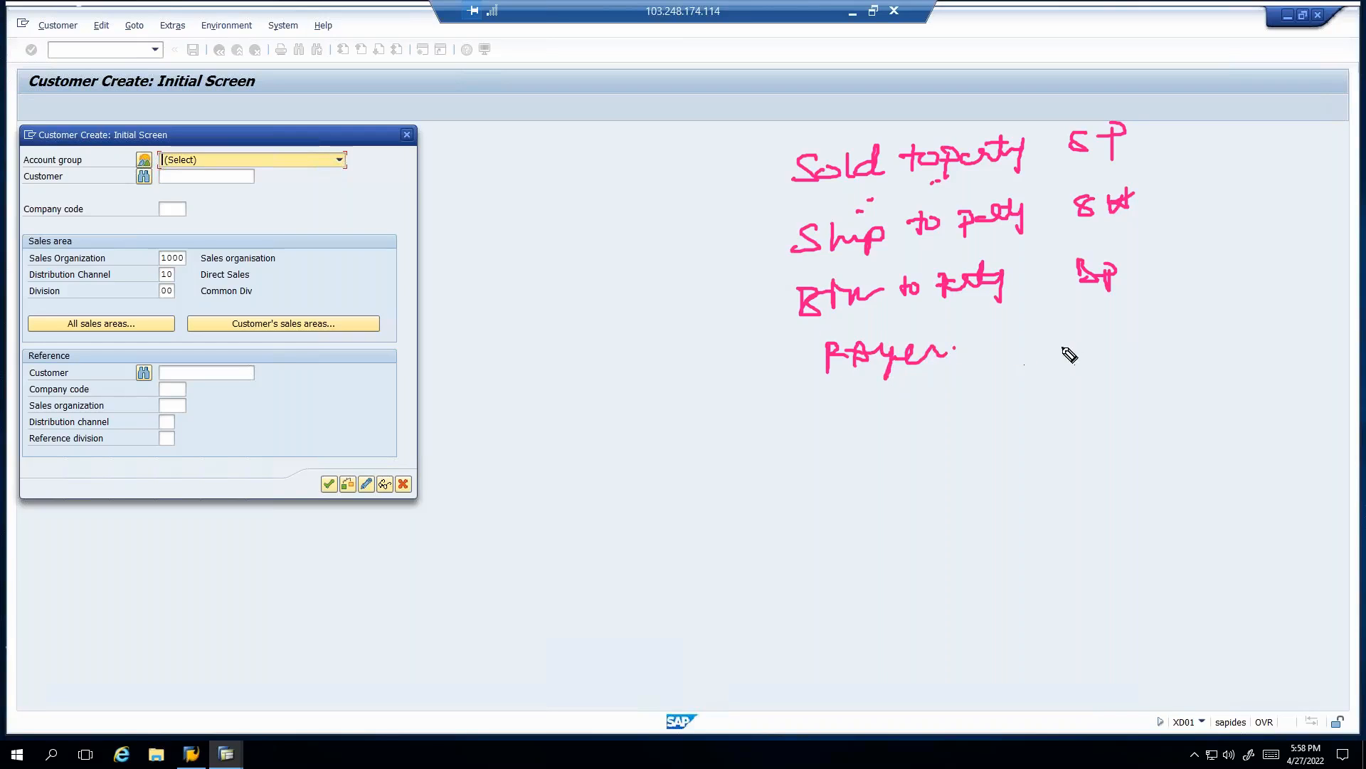
pyautogui.moveTo(1077, 329); pyautogui.dragTo(1106, 353)
pyautogui.click(1120, 335)
# - Mark the abbreviations and Sold to party with arrows, tick the other three partner functions, and bracket the groups
pyautogui.moveTo(1100, 62)
pyautogui.mouseDown()
pyautogui.moveTo(1102, 99)
pyautogui.moveTo(1130, 86)
pyautogui.moveTo(1115, 123)
pyautogui.mouseUp()
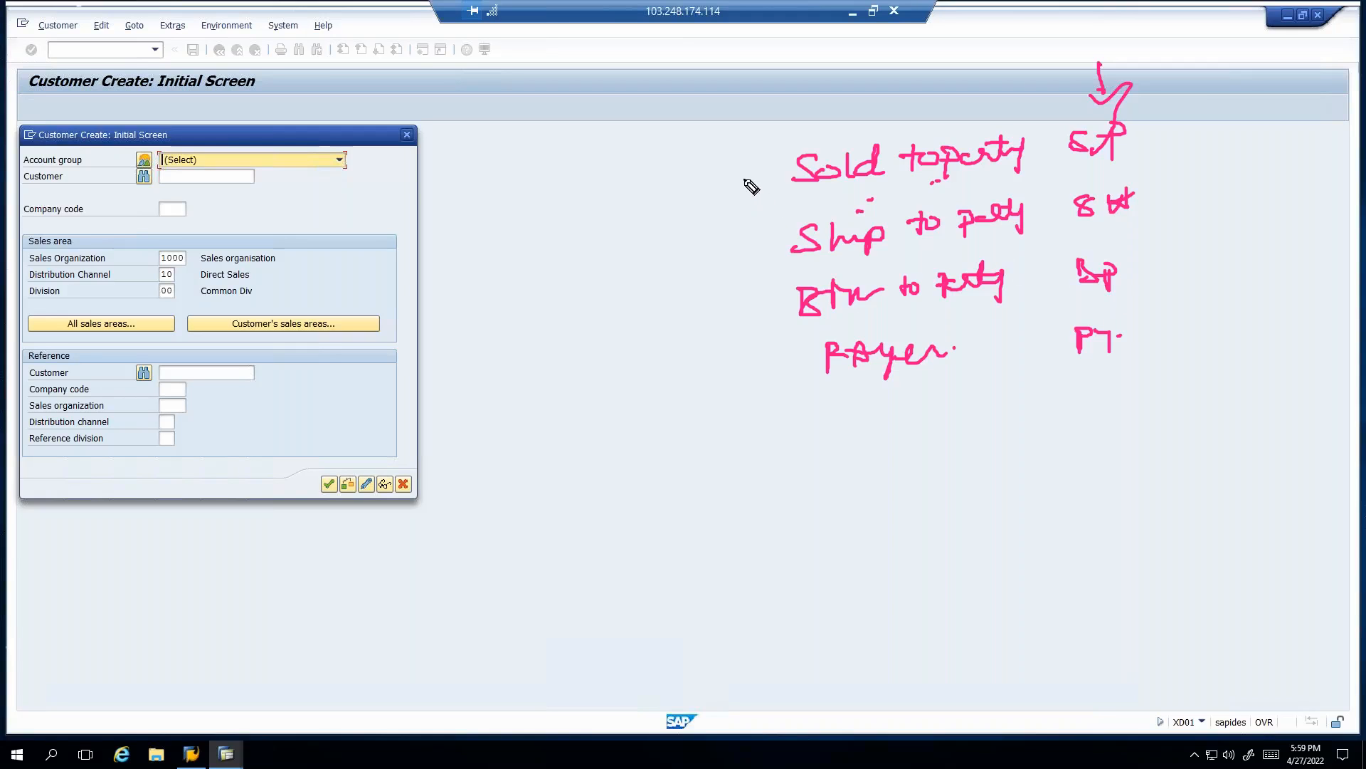
pyautogui.moveTo(735, 179)
pyautogui.mouseDown()
pyautogui.moveTo(777, 173)
pyautogui.moveTo(767, 187)
pyautogui.mouseUp()
pyautogui.moveTo(758, 235); pyautogui.dragTo(787, 222)
pyautogui.moveTo(765, 279); pyautogui.dragTo(789, 273)
pyautogui.moveTo(778, 341); pyautogui.dragTo(791, 339)
pyautogui.moveTo(735, 212)
pyautogui.mouseDown()
pyautogui.moveTo(730, 349)
pyautogui.moveTo(774, 361)
pyautogui.mouseUp()
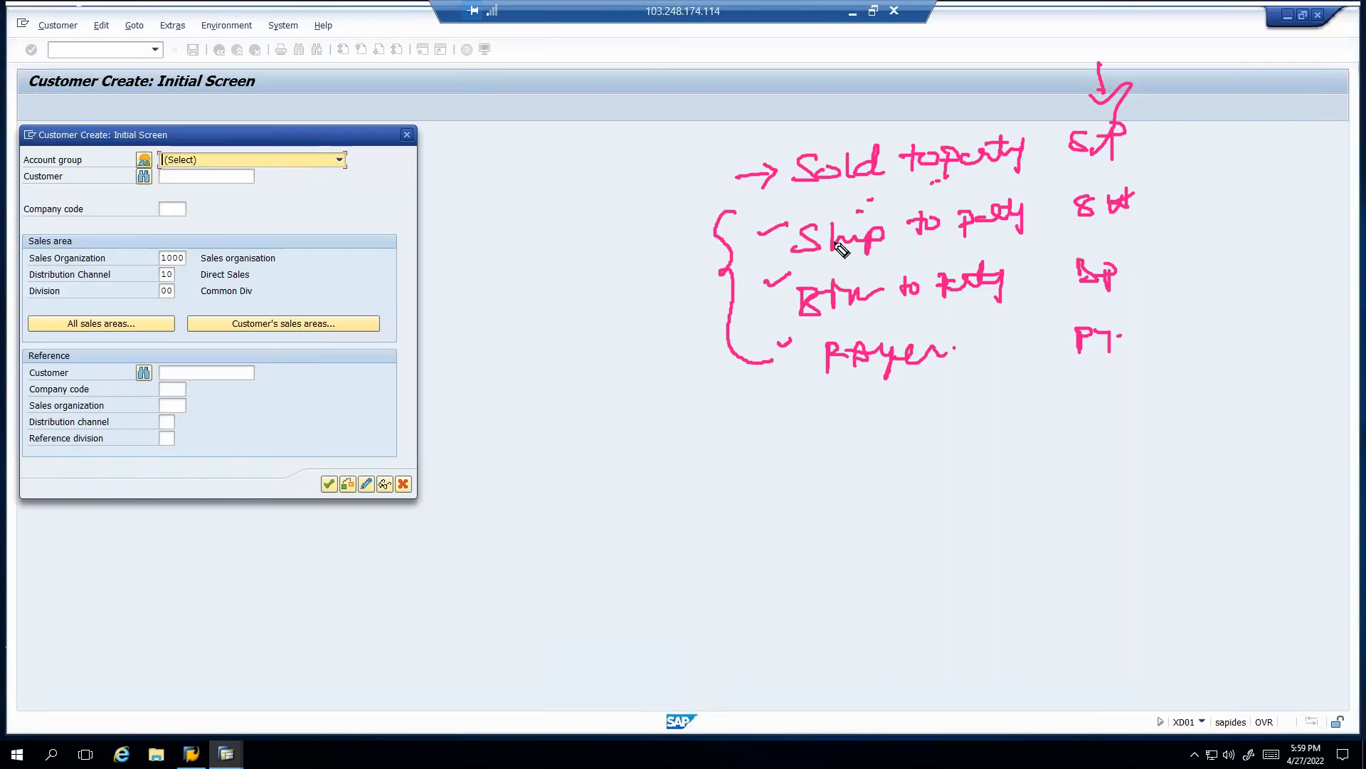
pyautogui.click(831, 319)
pyautogui.moveTo(698, 151)
pyautogui.mouseDown()
pyautogui.moveTo(658, 182)
pyautogui.moveTo(693, 296)
pyautogui.moveTo(758, 382)
pyautogui.mouseUp()
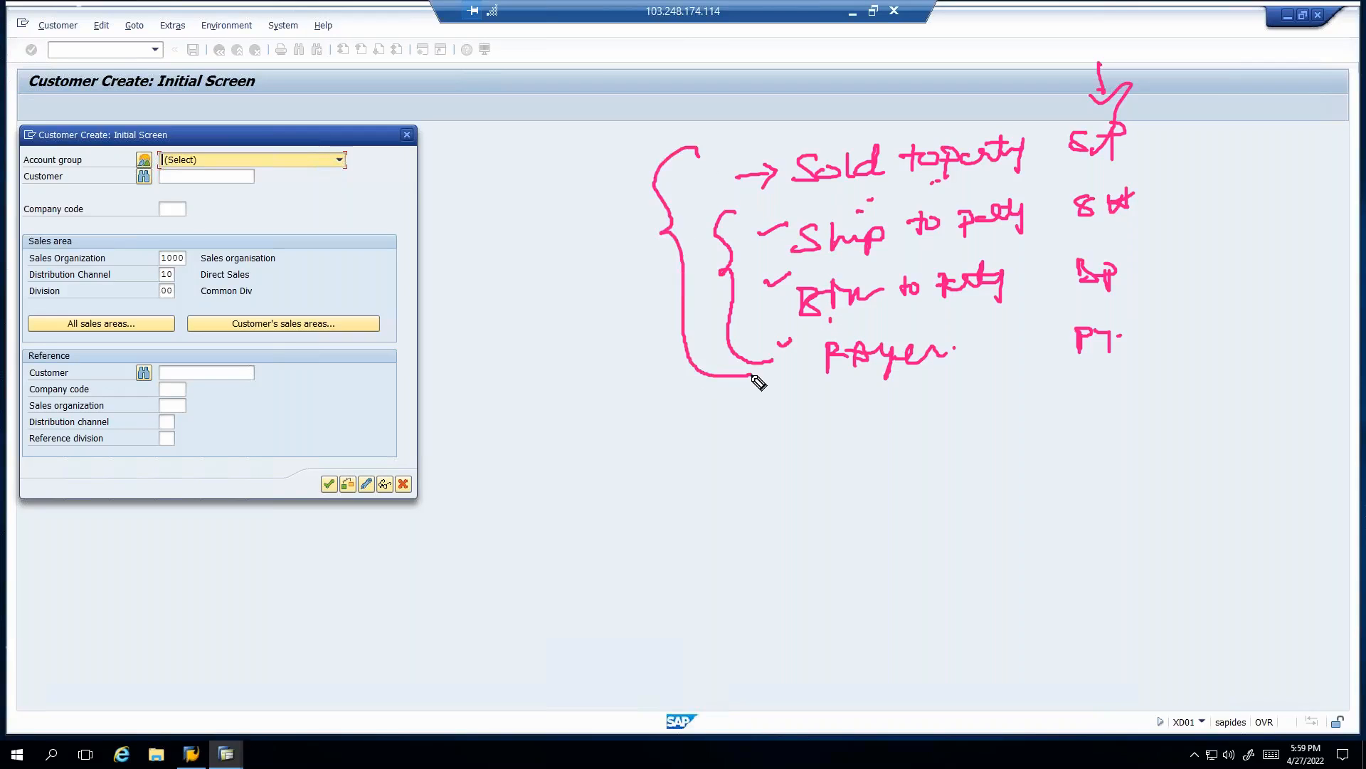
# - Draw a connector from Sold to party down to a handwritten list of SH, BP and PY, and tick each entry
pyautogui.moveTo(733, 176)
pyautogui.mouseDown()
pyautogui.moveTo(606, 271)
pyautogui.moveTo(718, 416)
pyautogui.moveTo(787, 453)
pyautogui.mouseUp()
pyautogui.click(735, 430)
pyautogui.moveTo(809, 434); pyautogui.dragTo(821, 452)
pyautogui.moveTo(809, 444); pyautogui.dragTo(820, 444)
pyautogui.moveTo(733, 510)
pyautogui.mouseDown()
pyautogui.moveTo(805, 518)
pyautogui.moveTo(817, 504)
pyautogui.mouseUp()
pyautogui.moveTo(737, 547)
pyautogui.mouseDown()
pyautogui.moveTo(790, 551)
pyautogui.moveTo(818, 528)
pyautogui.moveTo(812, 551)
pyautogui.mouseUp()
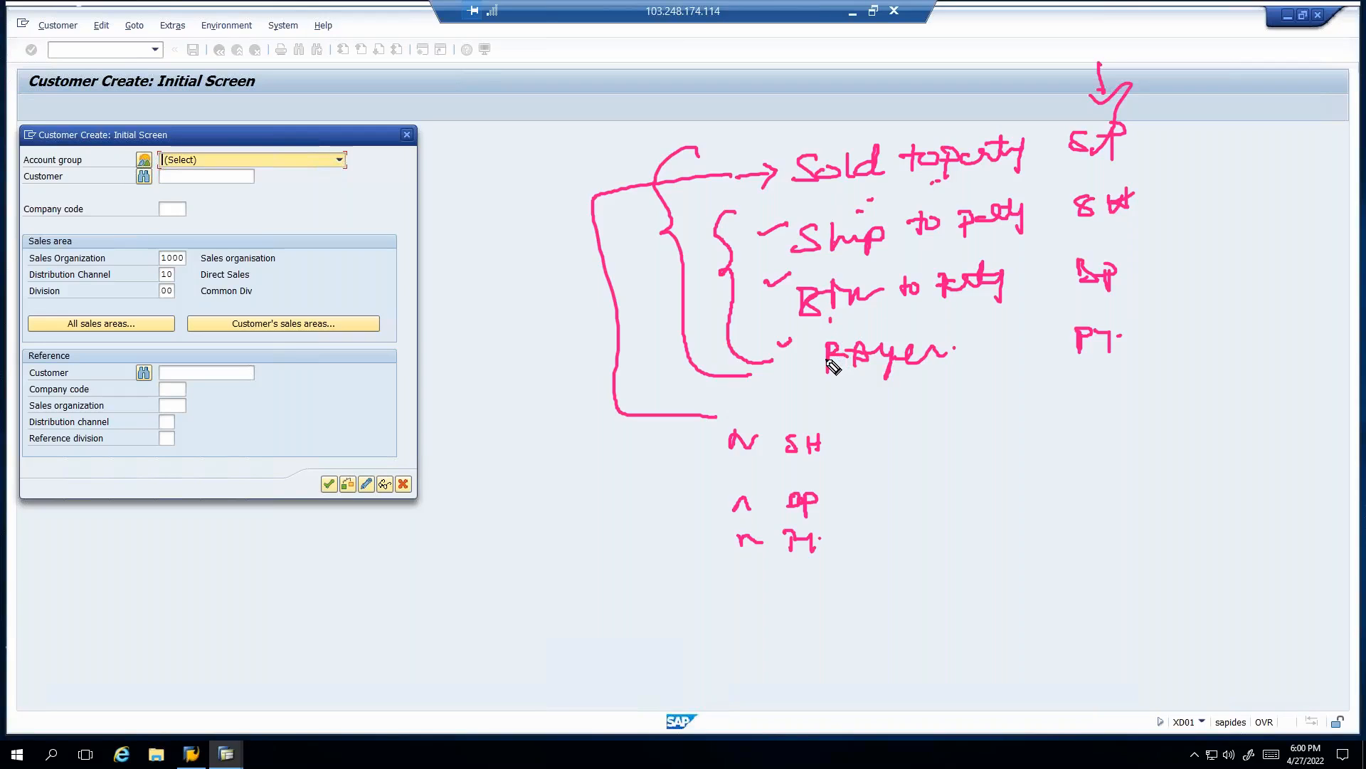
pyautogui.moveTo(835, 448); pyautogui.dragTo(859, 444)
pyautogui.moveTo(835, 497); pyautogui.dragTo(863, 490)
pyautogui.moveTo(835, 539); pyautogui.dragTo(854, 533)
# - Browse the account group choices for sold-to, ship-to, bill-to and payer groups without picking one
pyautogui.click(340, 161)
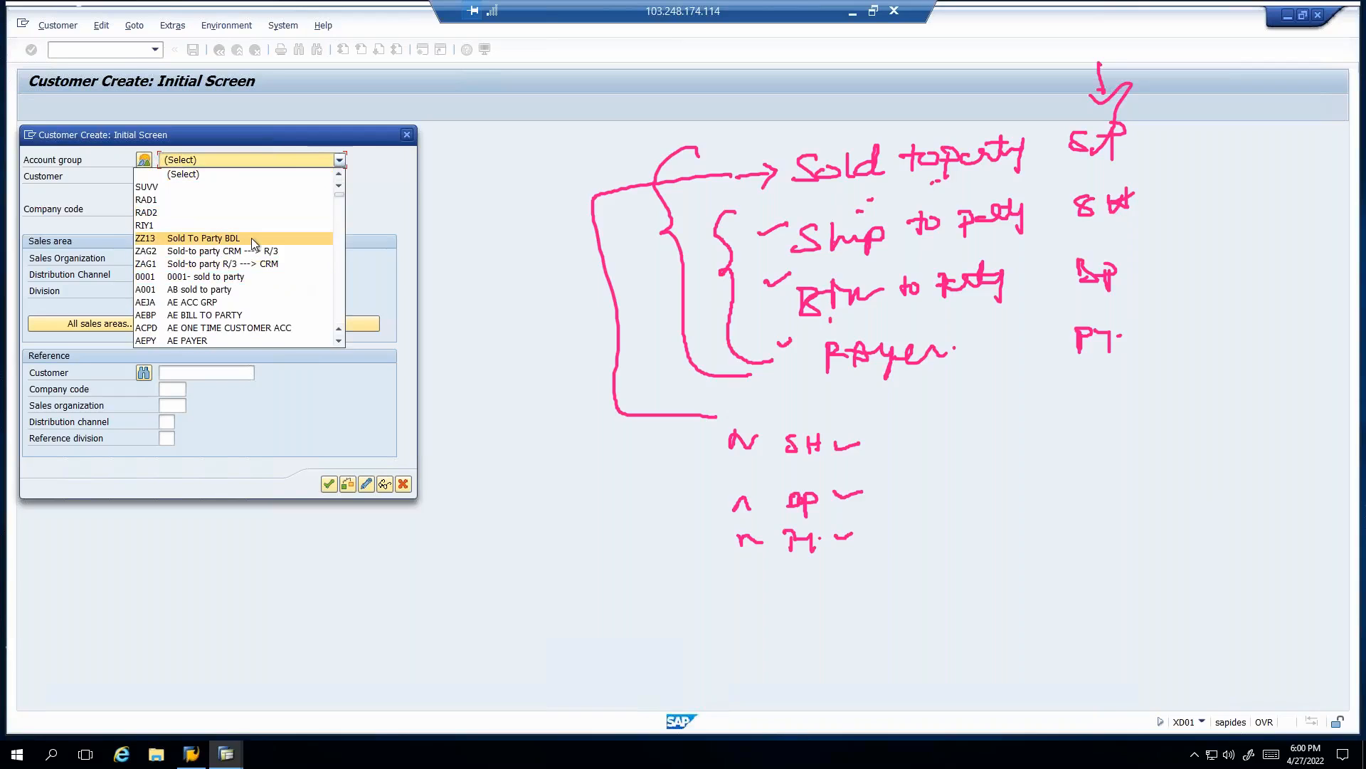
pyautogui.scroll(-3, 249, 279)
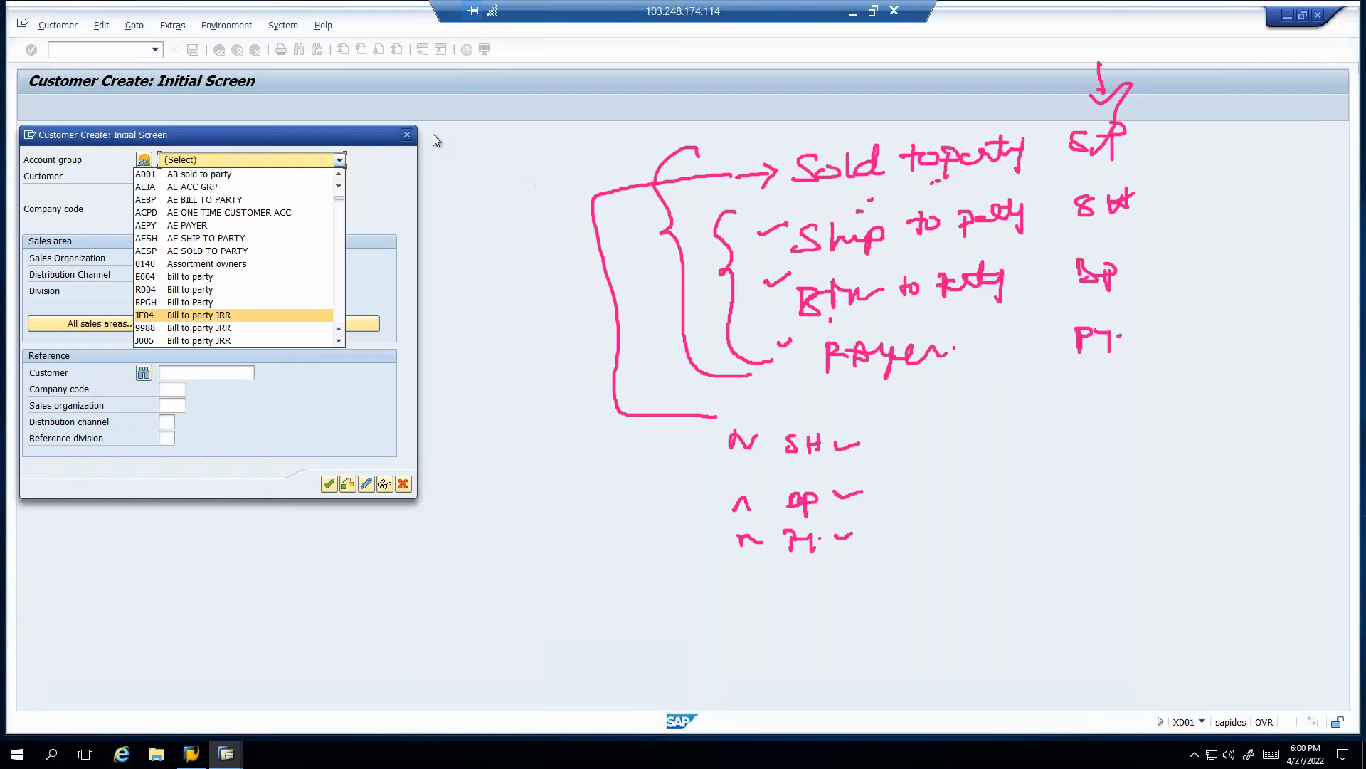
pyautogui.click(362, 177)
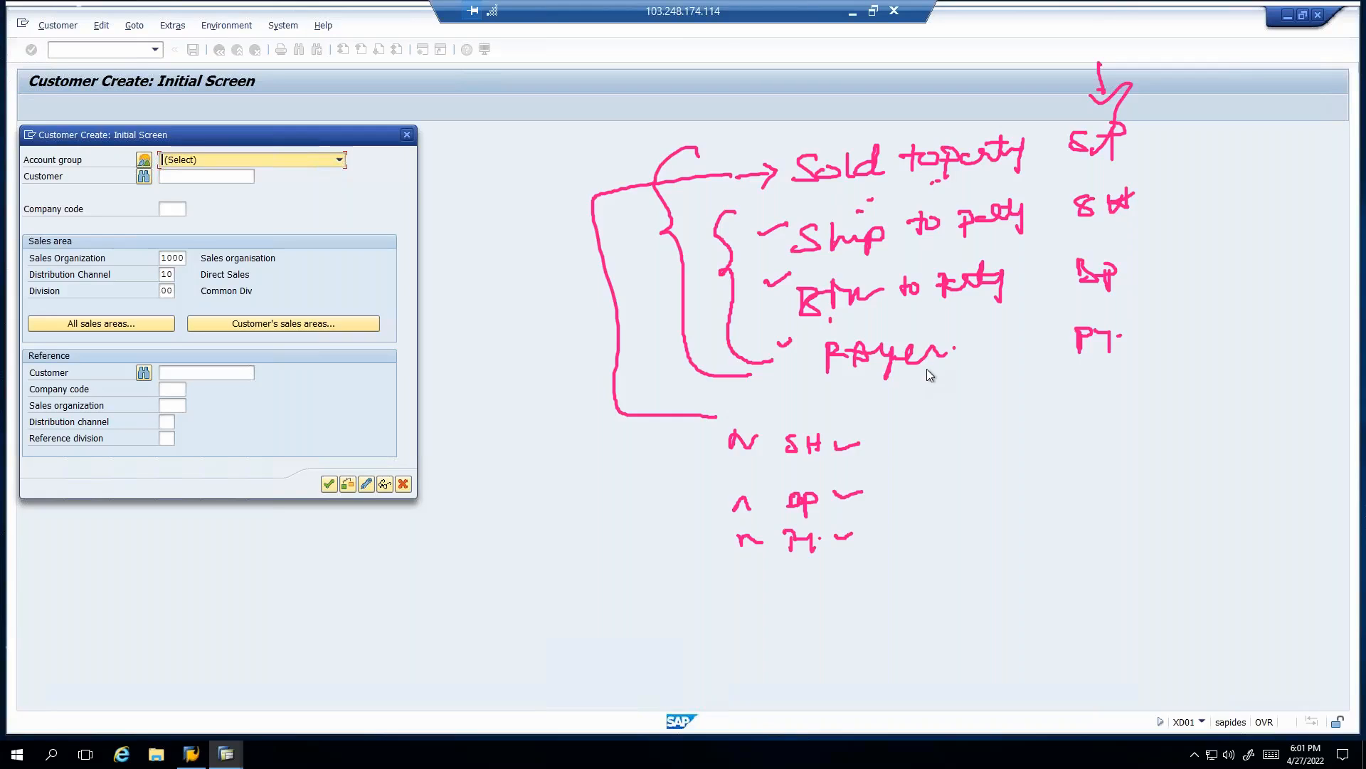
# - Set the account group to 0001 sold to party and the company code to 1000, and proceed to the general data
pyautogui.click(211, 159)
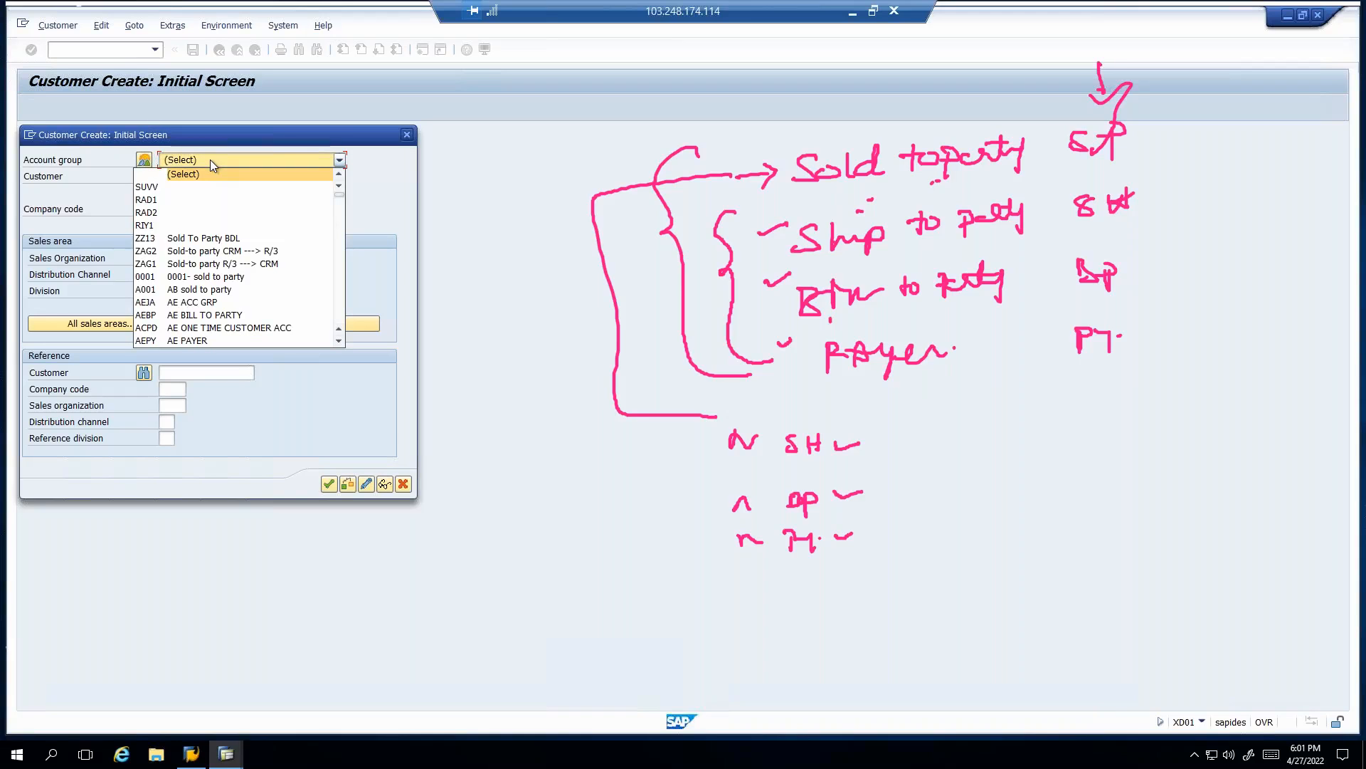
pyautogui.press('0')
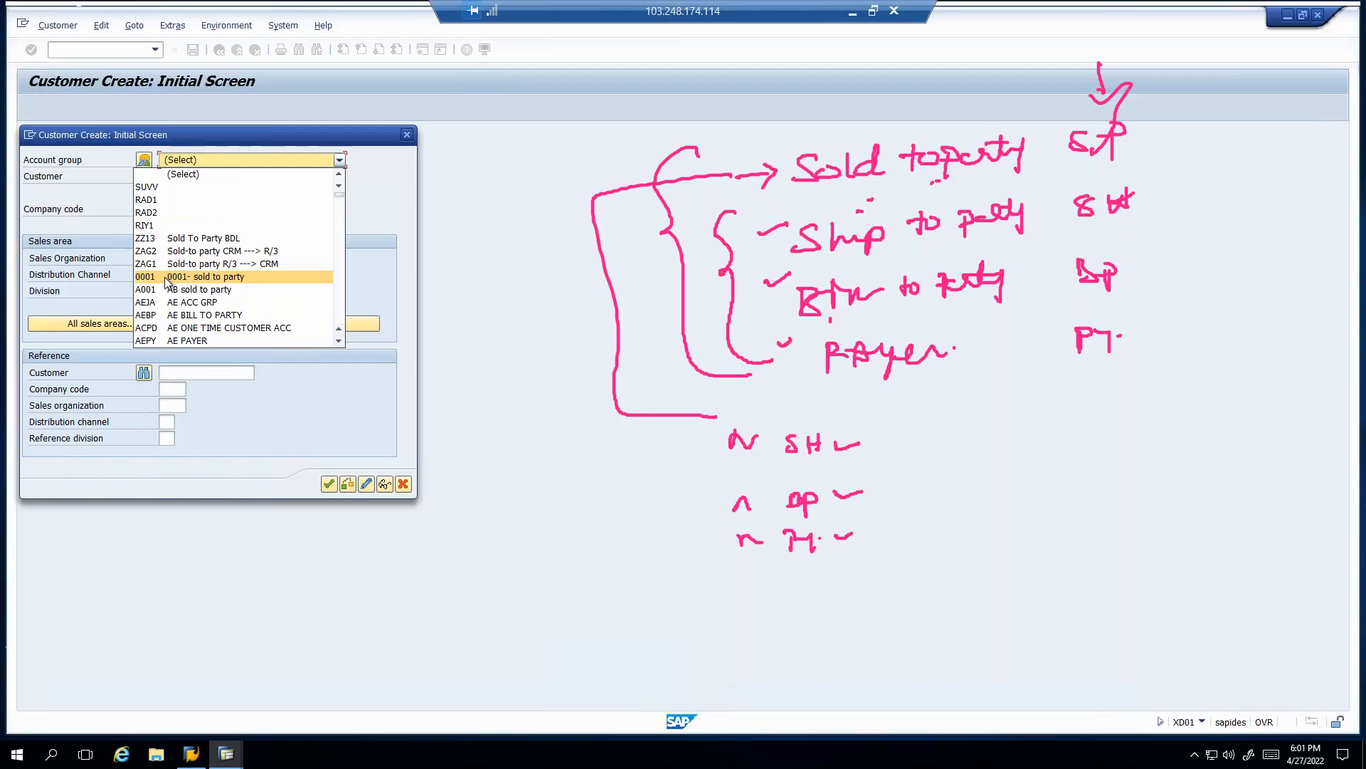
pyautogui.click(211, 281)
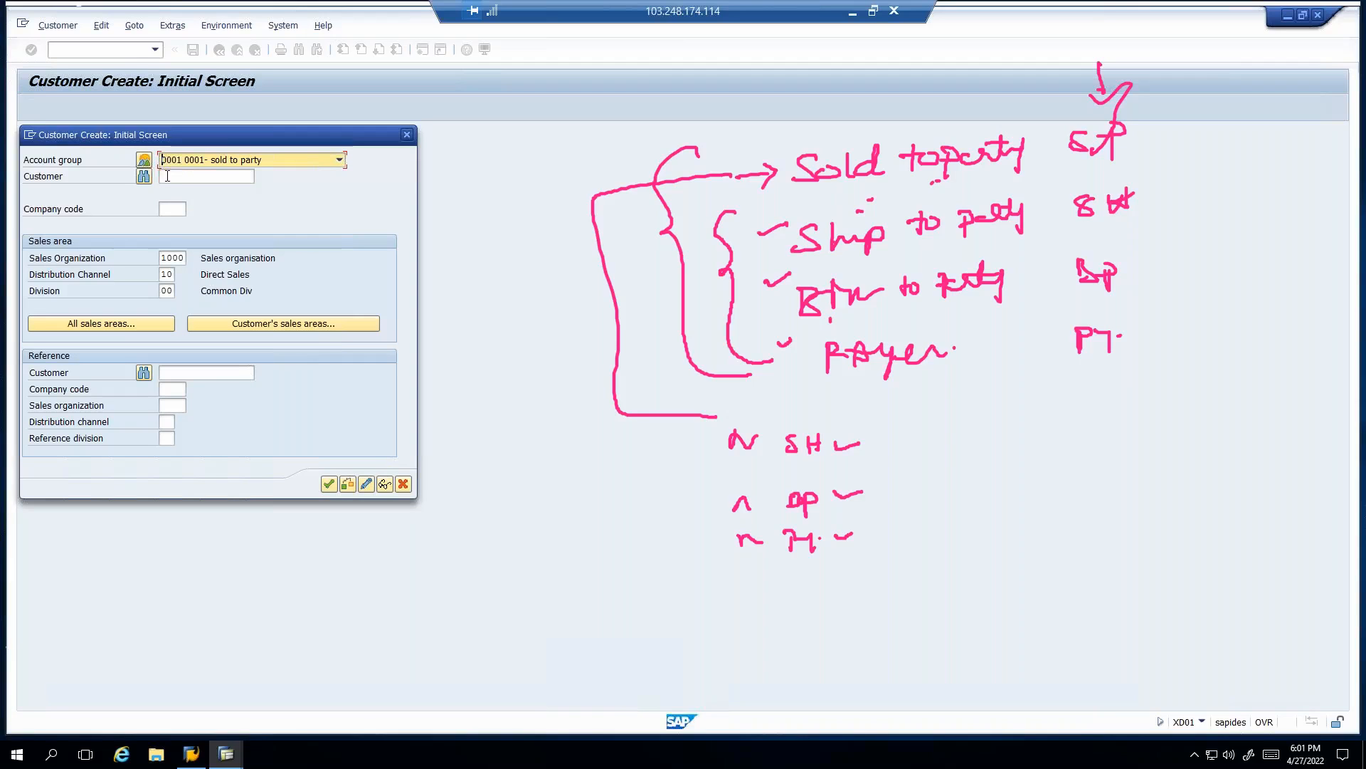
pyautogui.click(175, 209)
pyautogui.write('1000')
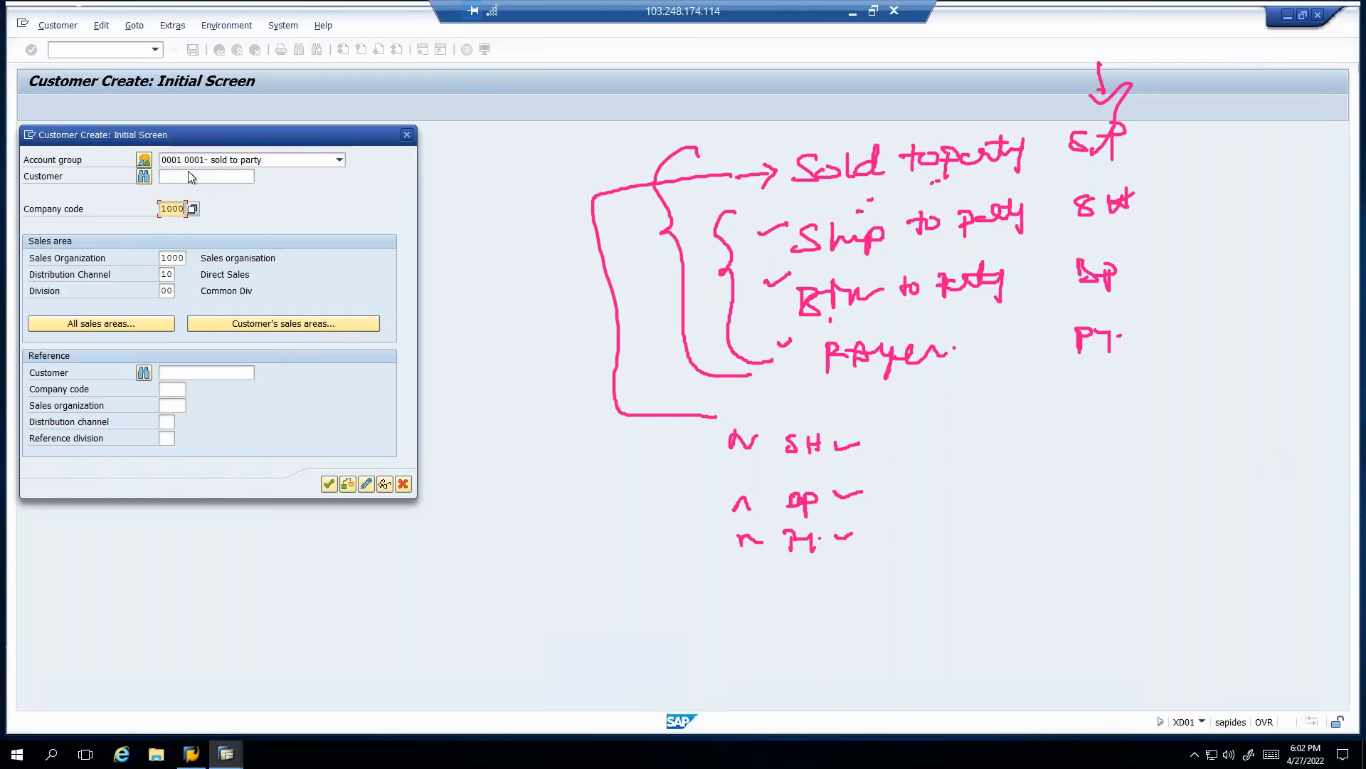
pyautogui.press('Return')
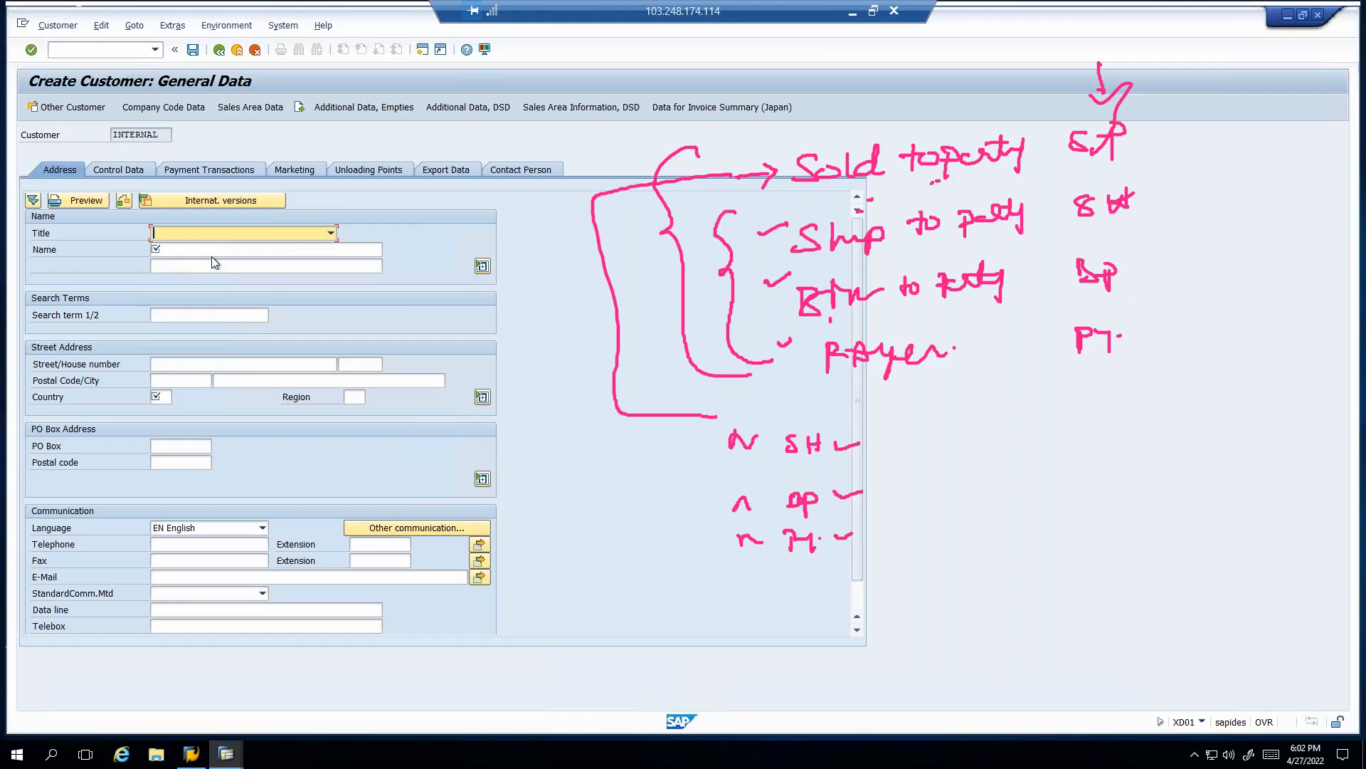
# - Enter the name "fhgfd" and country IN in the customer's address data, and go to the sales area data
pyautogui.press('Tab')
pyautogui.write('fhgfd')
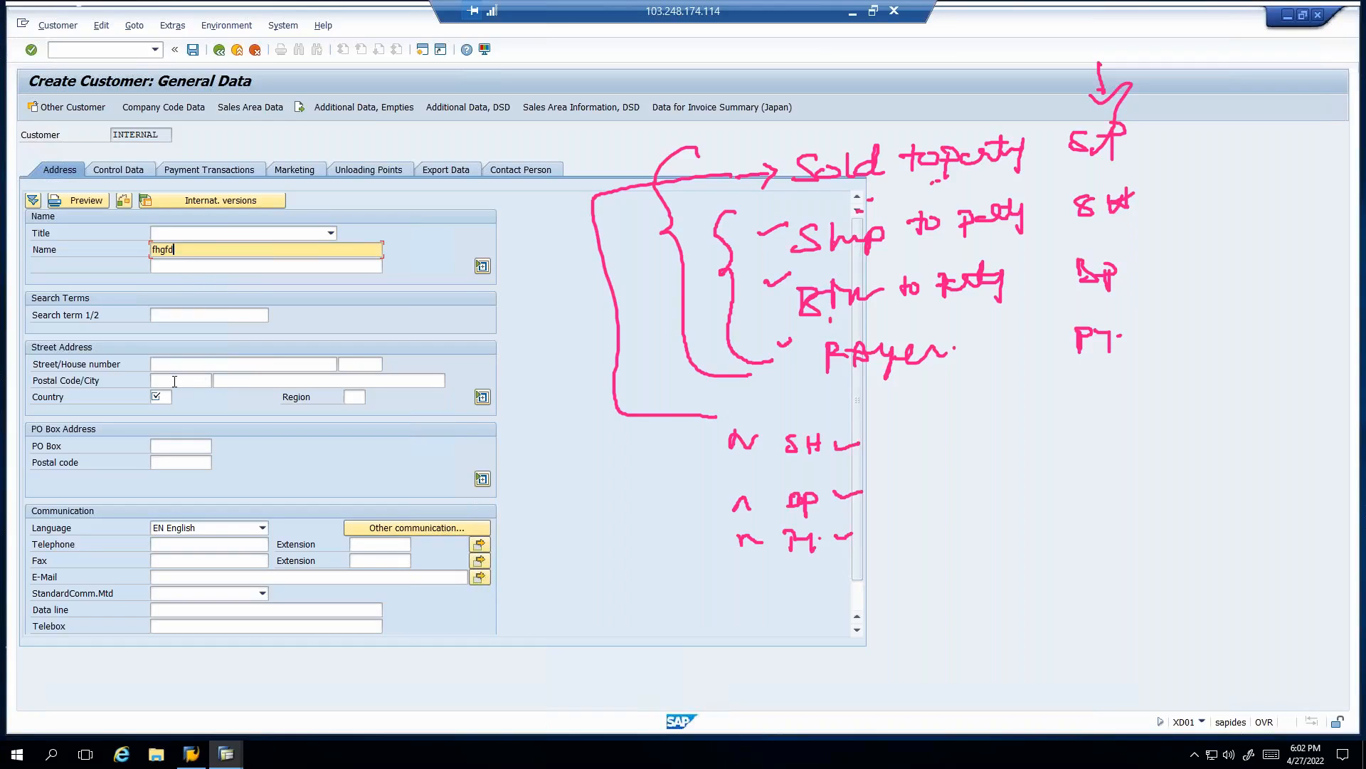
pyautogui.click(161, 396)
pyautogui.write('IN')
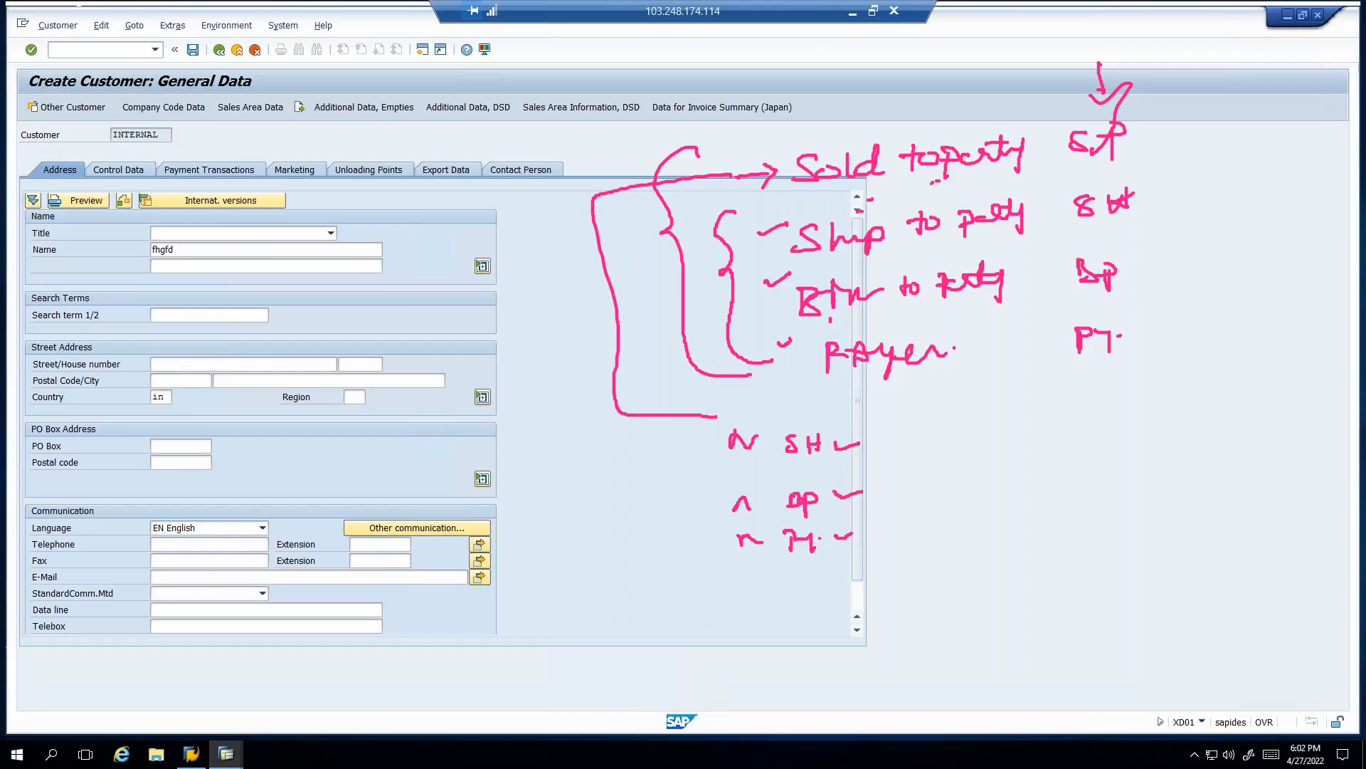
pyautogui.press('Return')
pyautogui.click(250, 106)
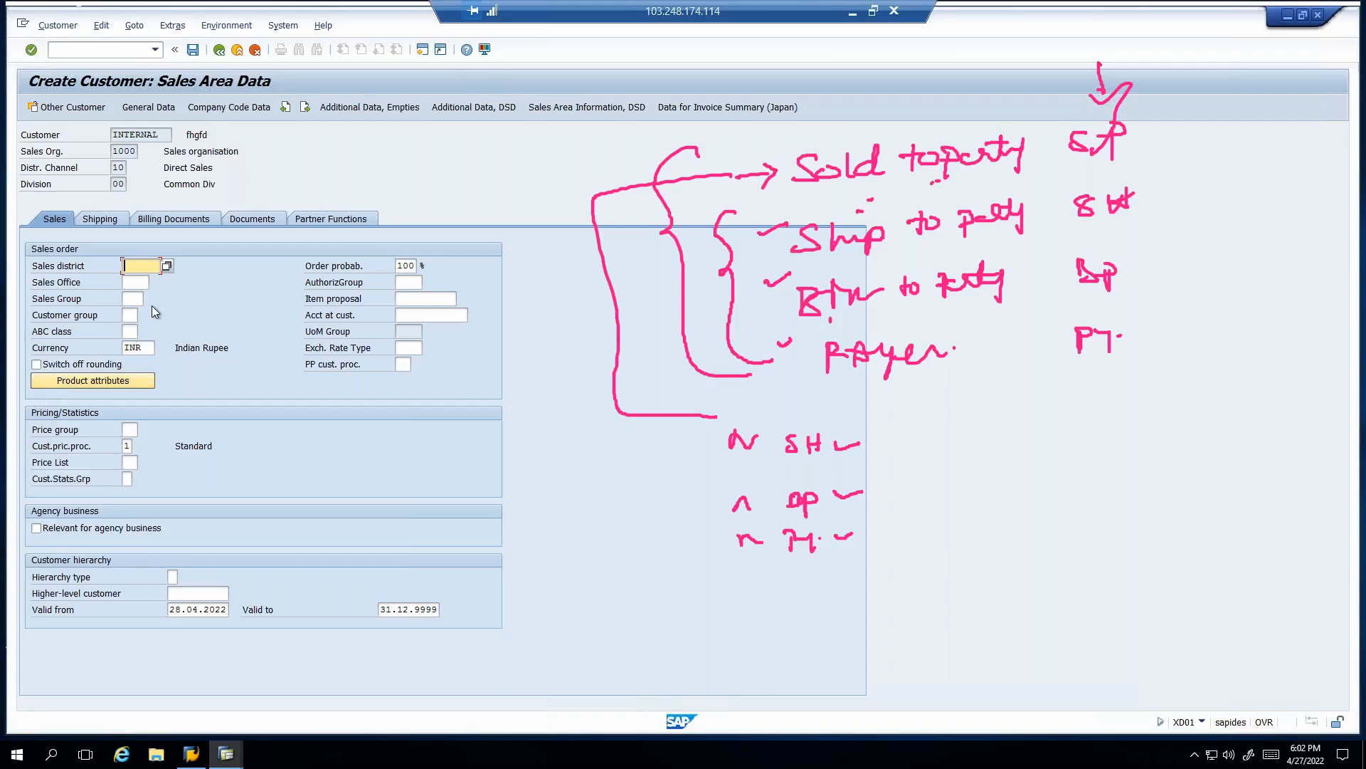
# - Leave the sold-to customer without saving and try to start a new customer with account group 0003 Payer
pyautogui.click(218, 50)
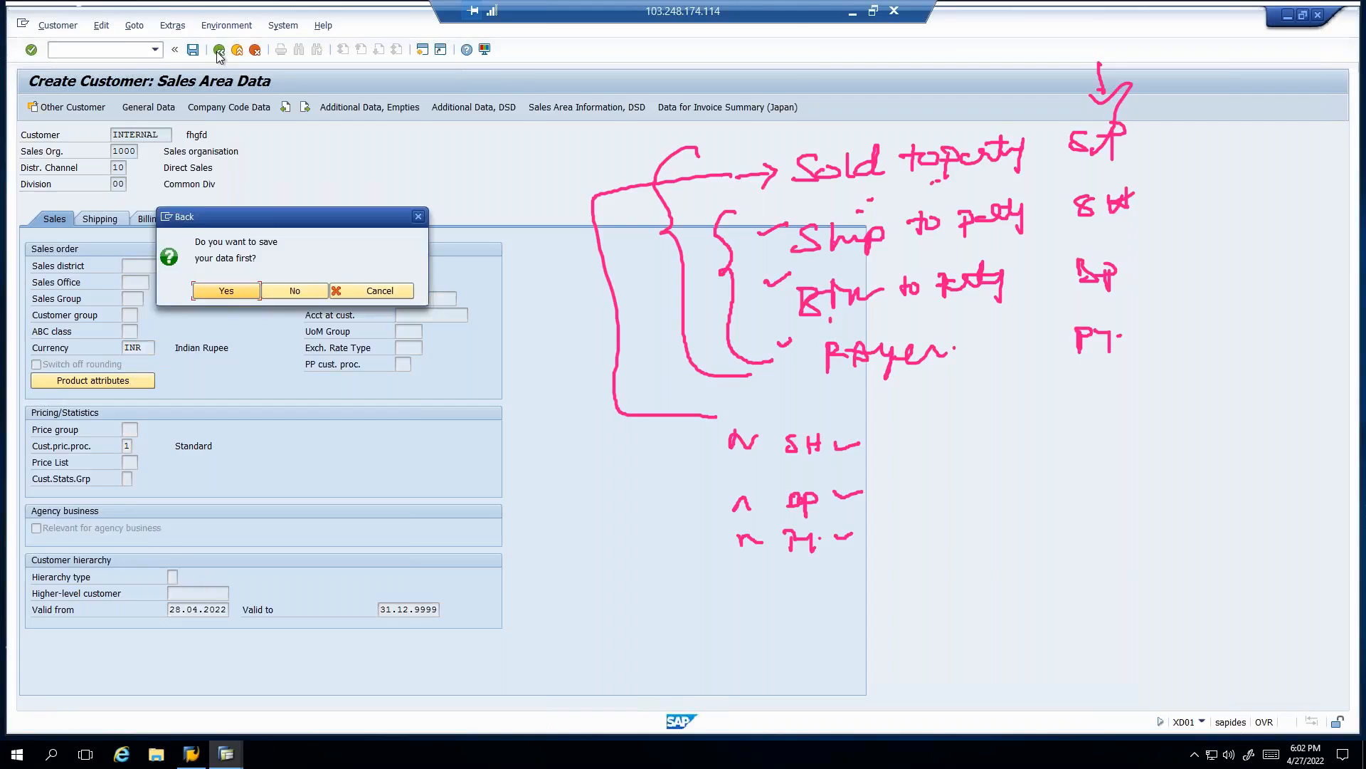
pyautogui.click(288, 292)
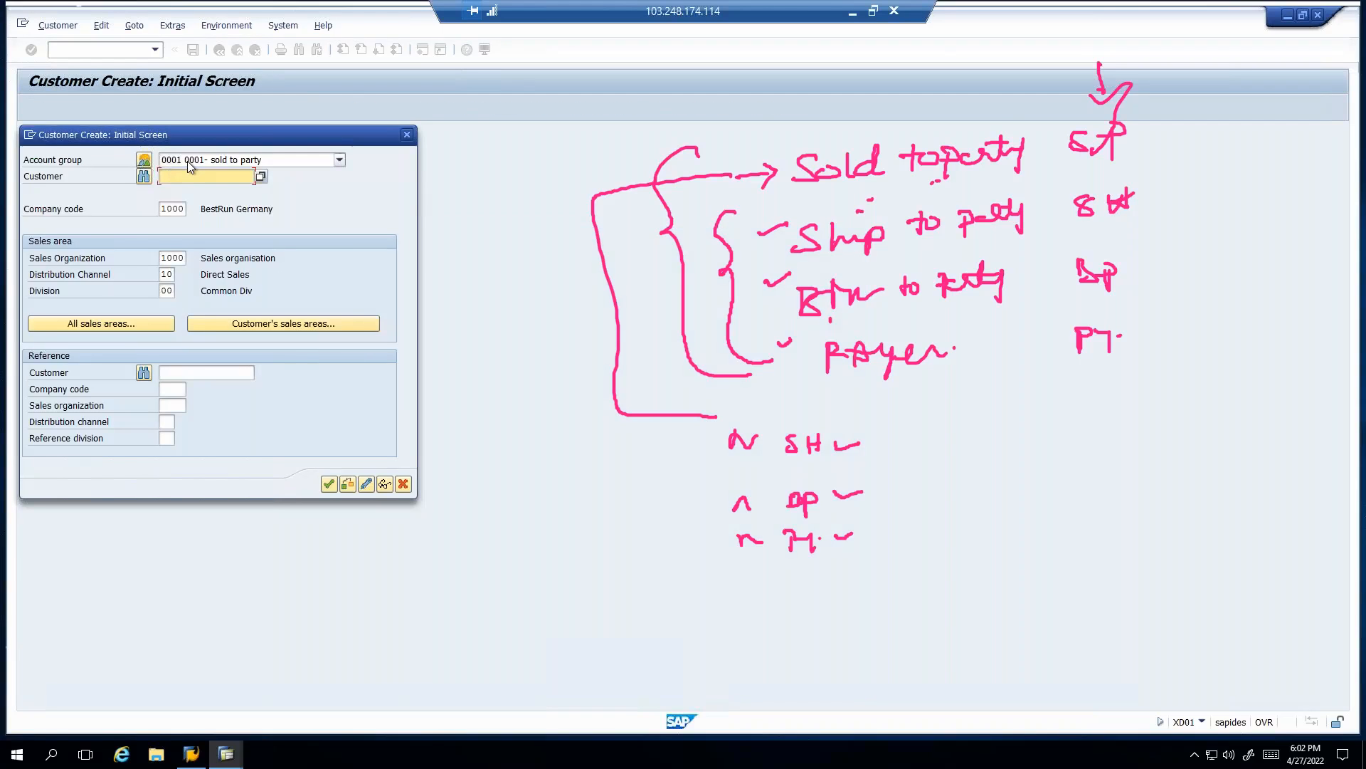
pyautogui.click(186, 160)
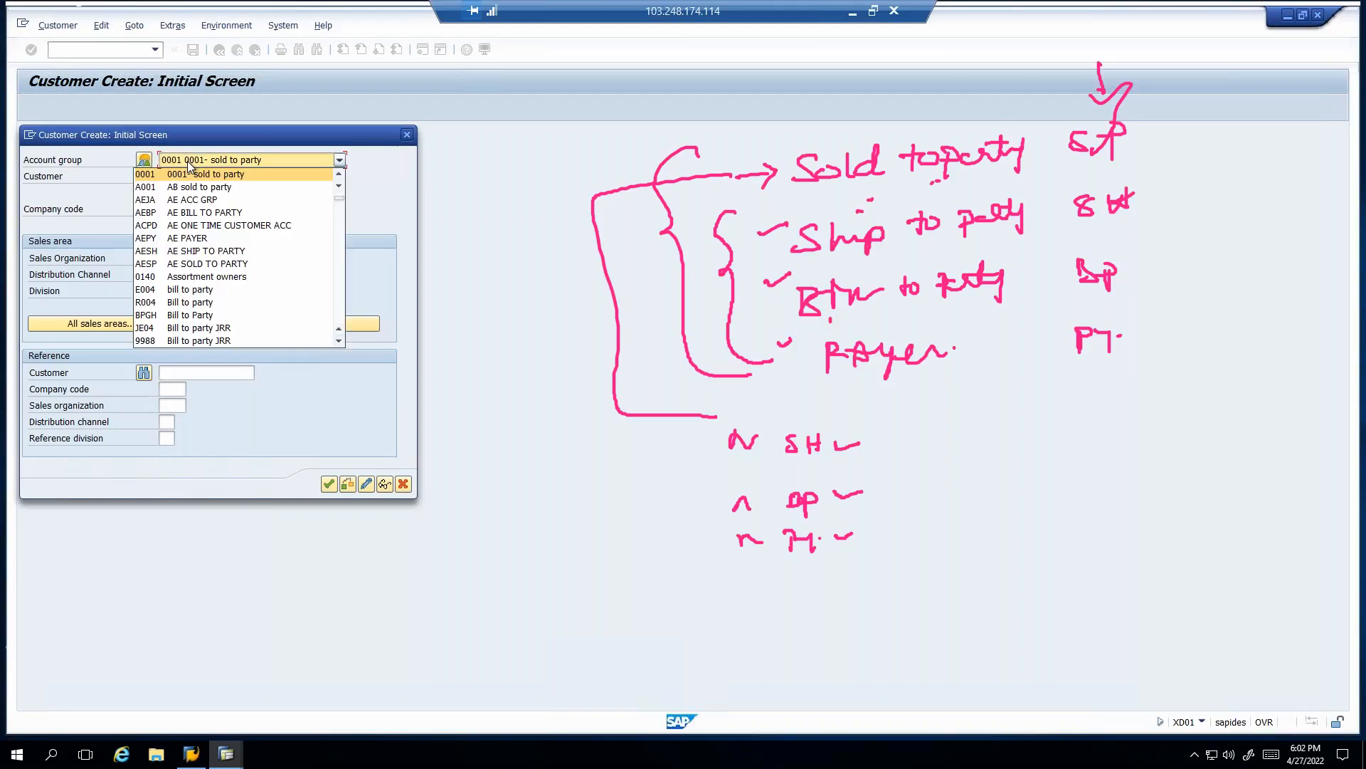
pyautogui.write('0003')
pyautogui.click(184, 341)
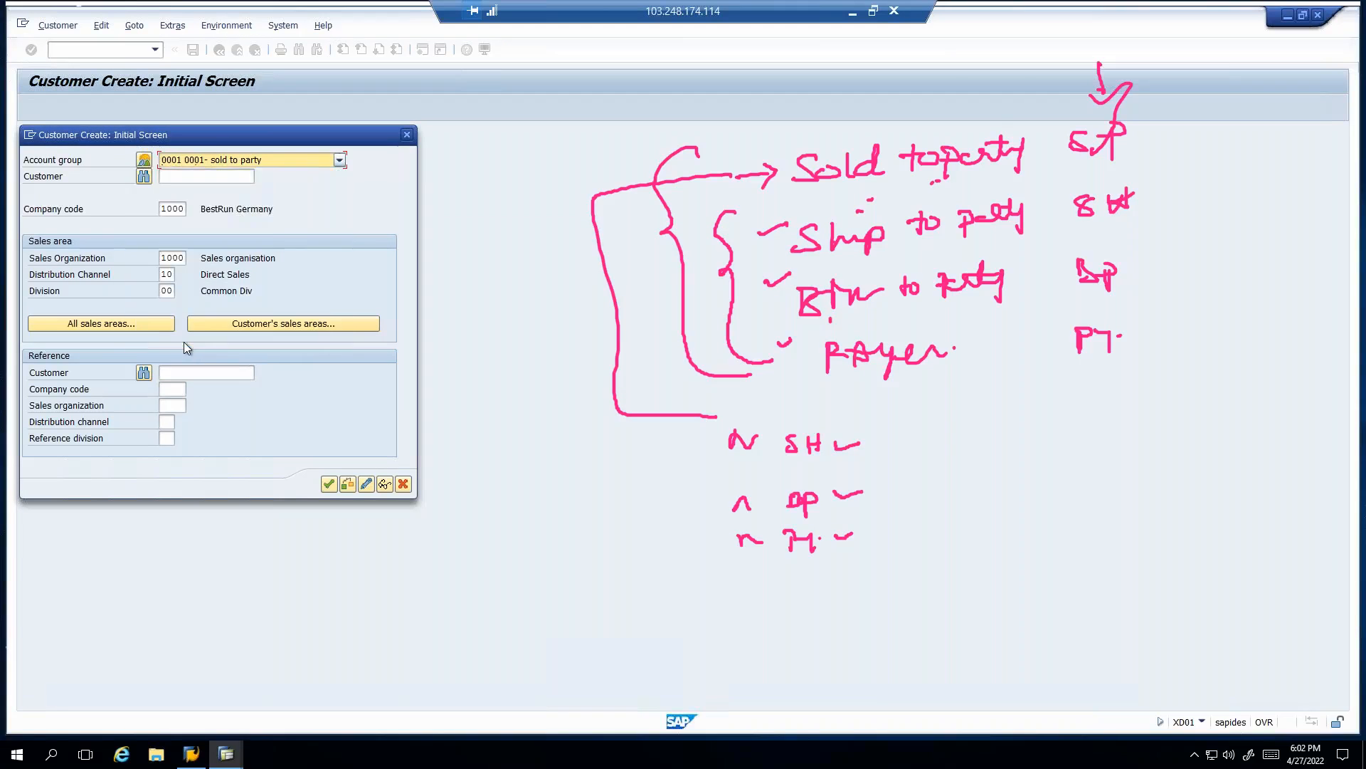
pyautogui.press('Return')
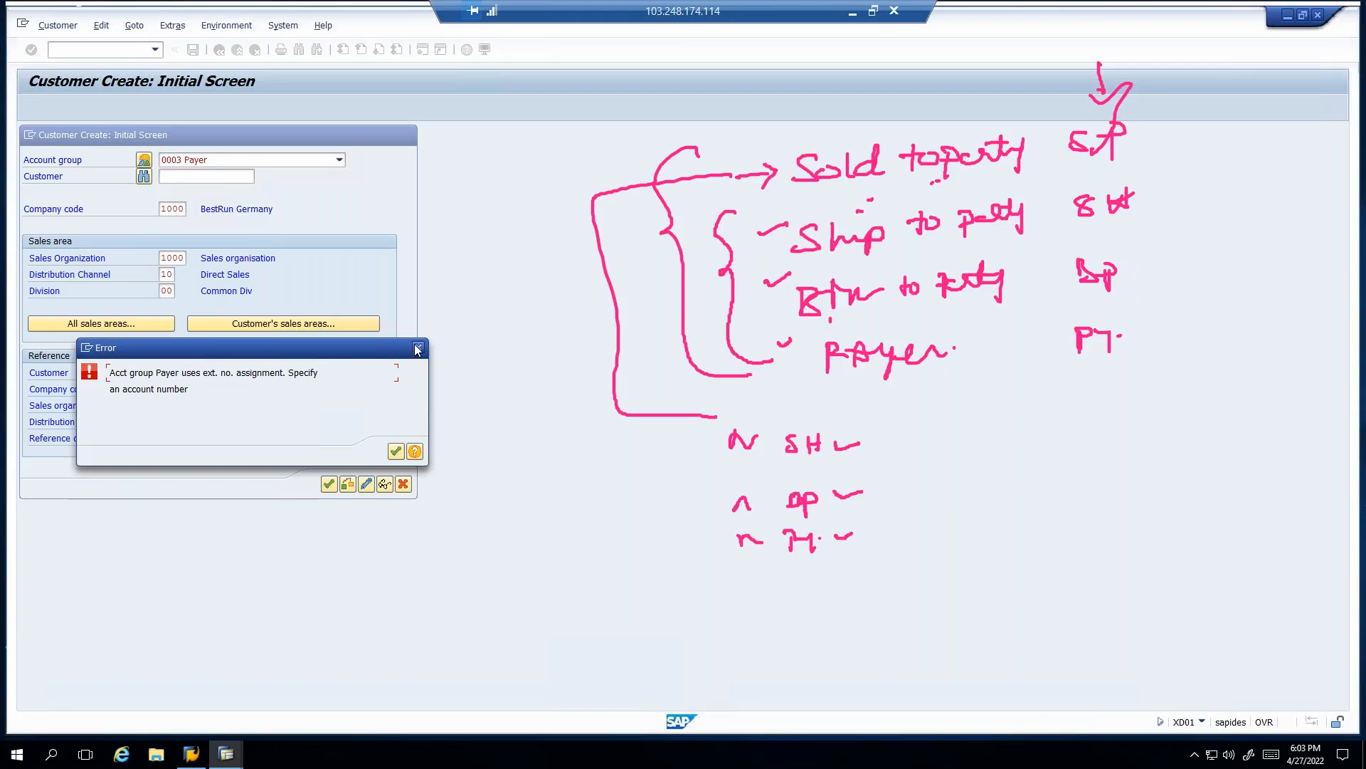
pyautogui.press('Return')
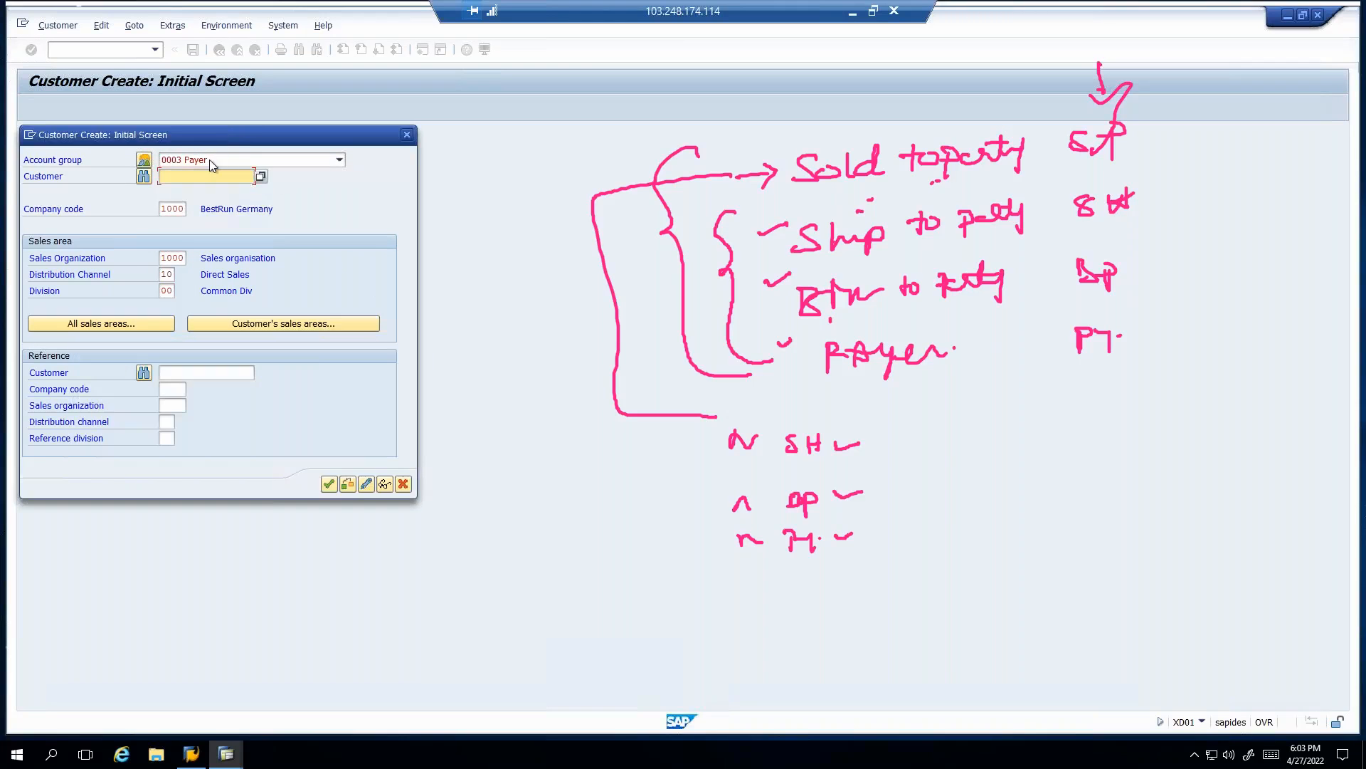
# - Set the account group to 0004 Bill-to party and proceed to the customer's general data
pyautogui.click(211, 163)
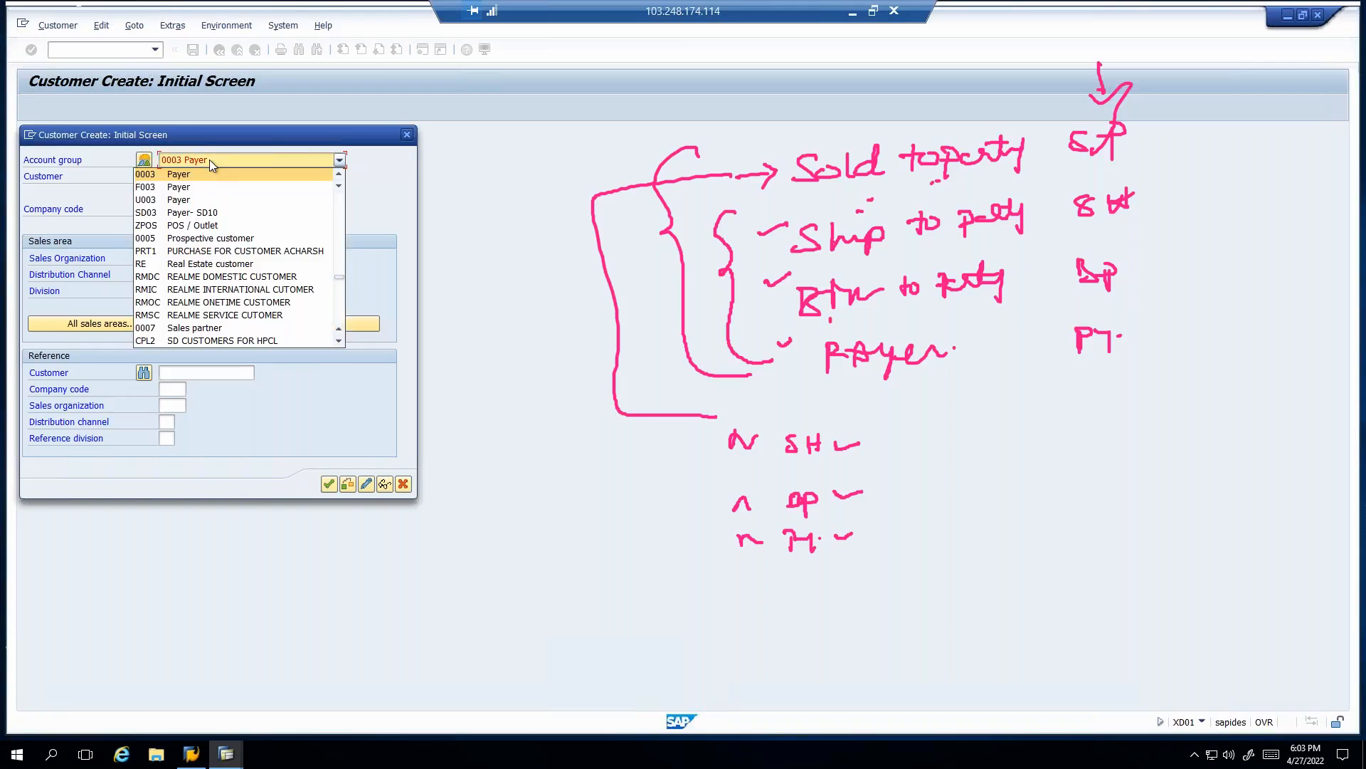
pyautogui.click(211, 164)
pyautogui.press('Return')
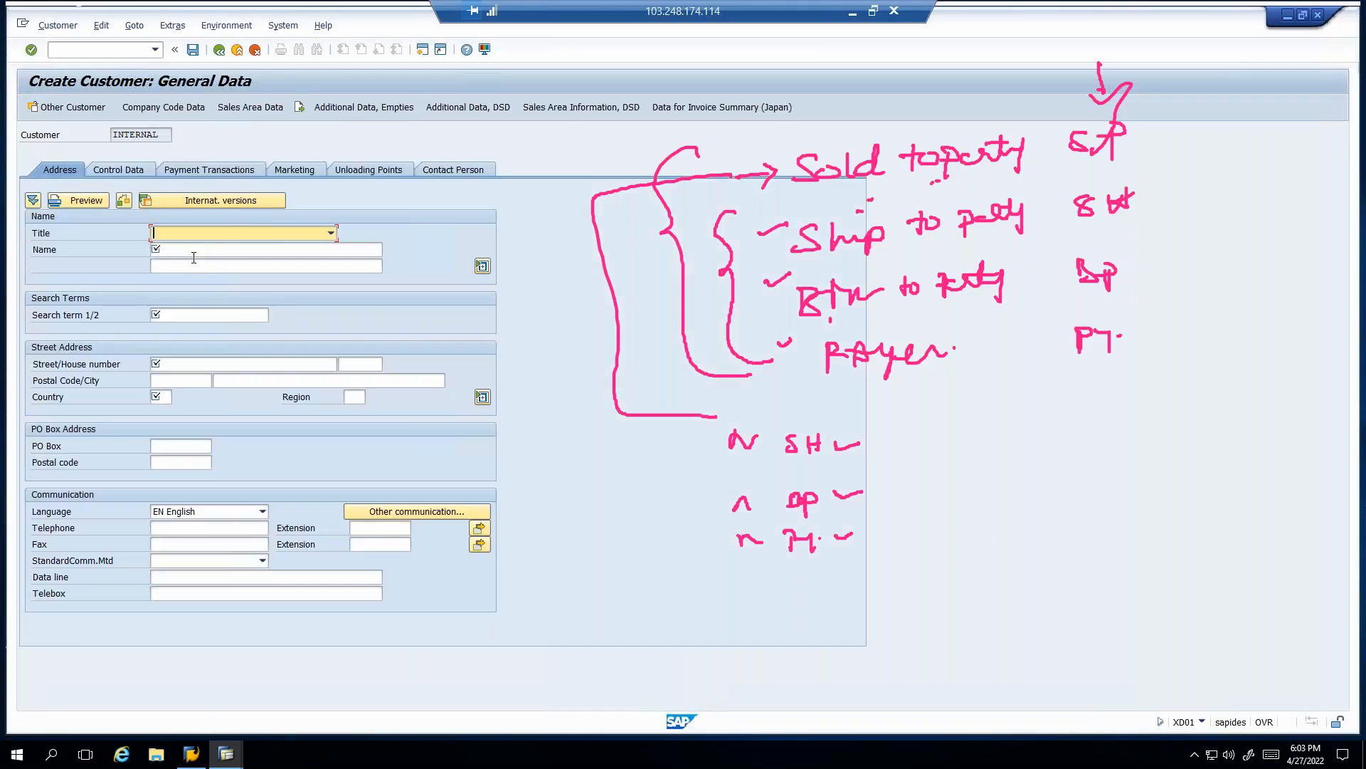
# - Enter name "fvsdg", search term "dvd", street "hh" and country IN in the bill-to customer's address, and go to the sales area data
pyautogui.click(191, 253)
pyautogui.write('fvsdg')
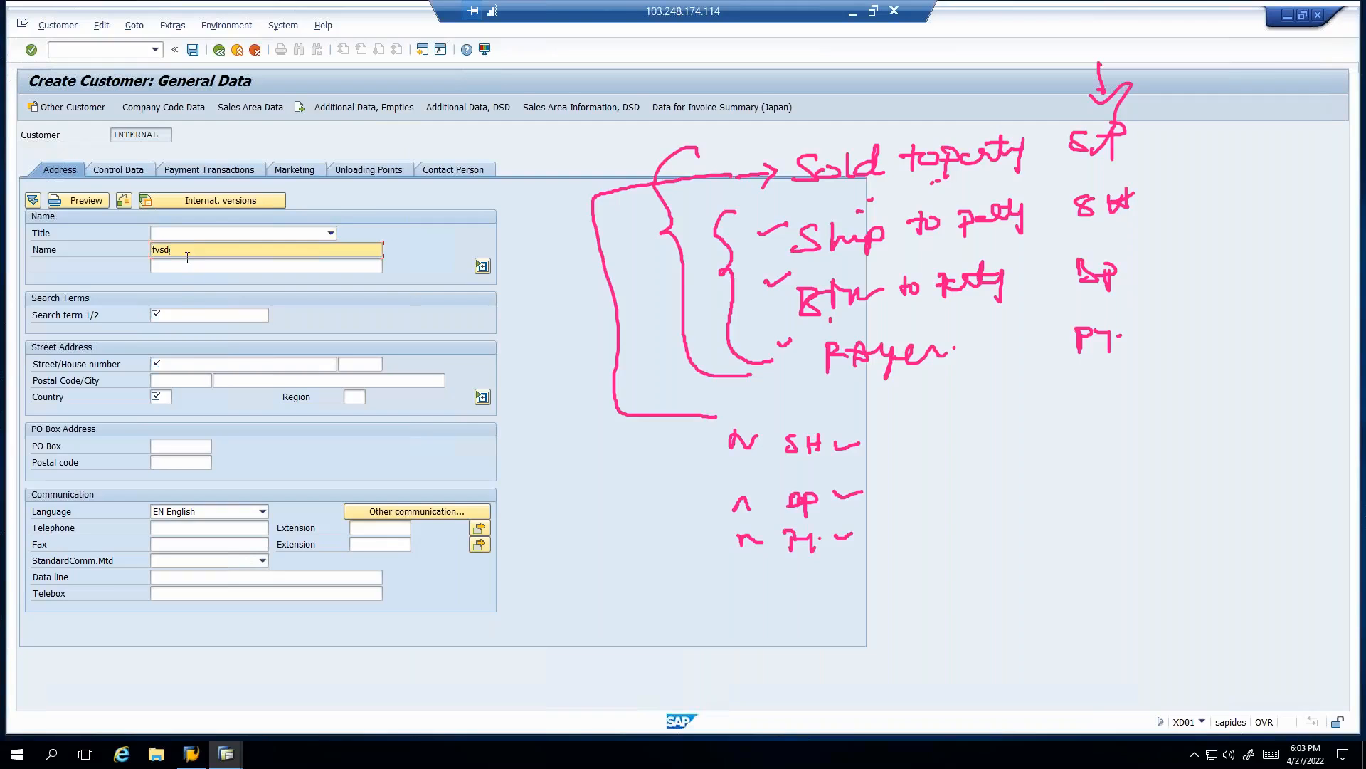
pyautogui.click(175, 313)
pyautogui.write('dvd')
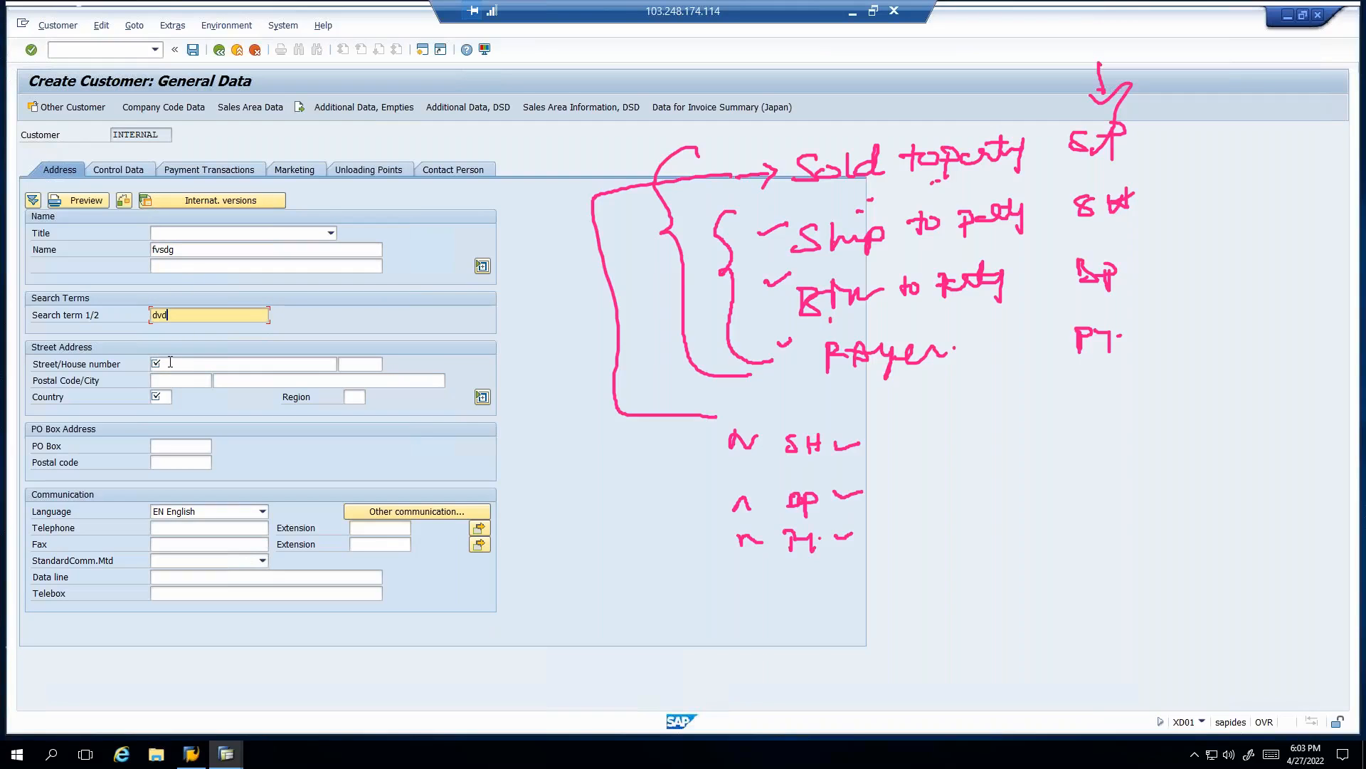
pyautogui.press('Return')
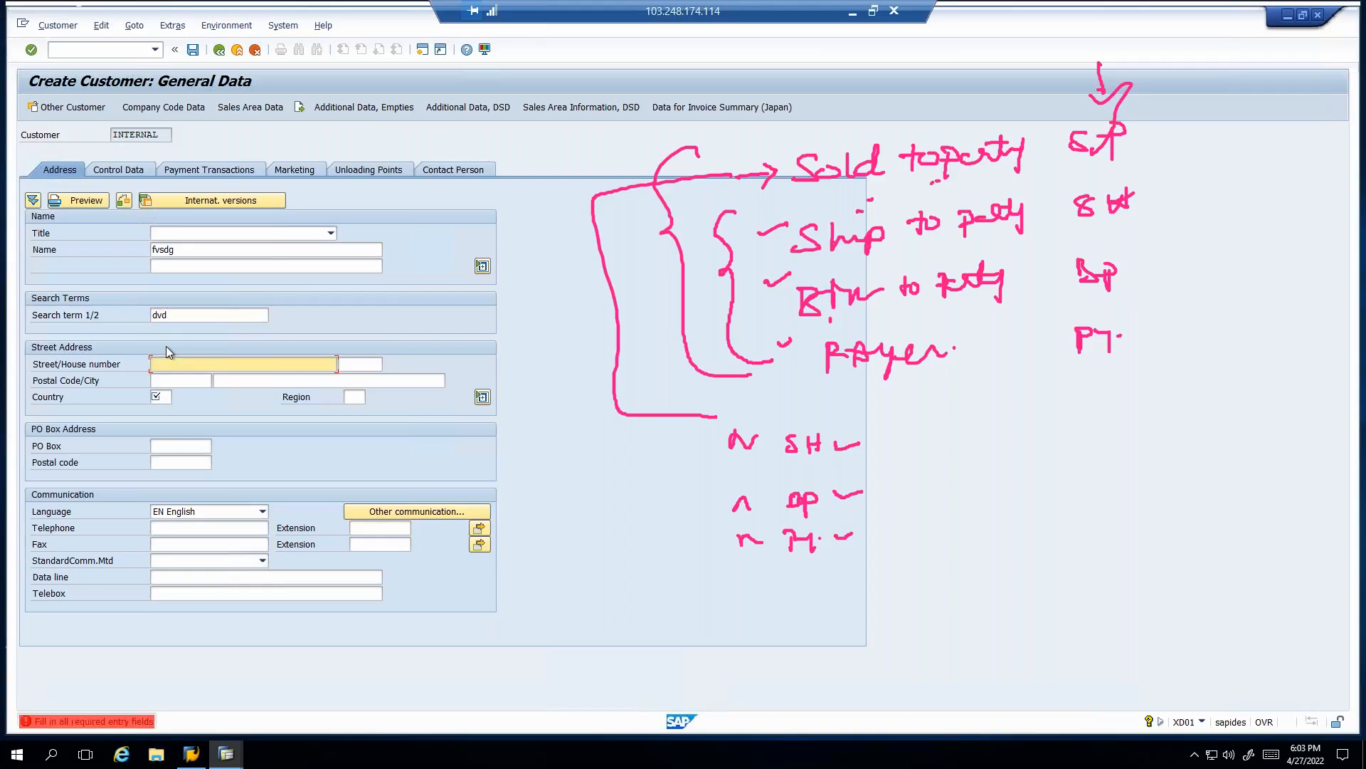
pyautogui.write('hh')
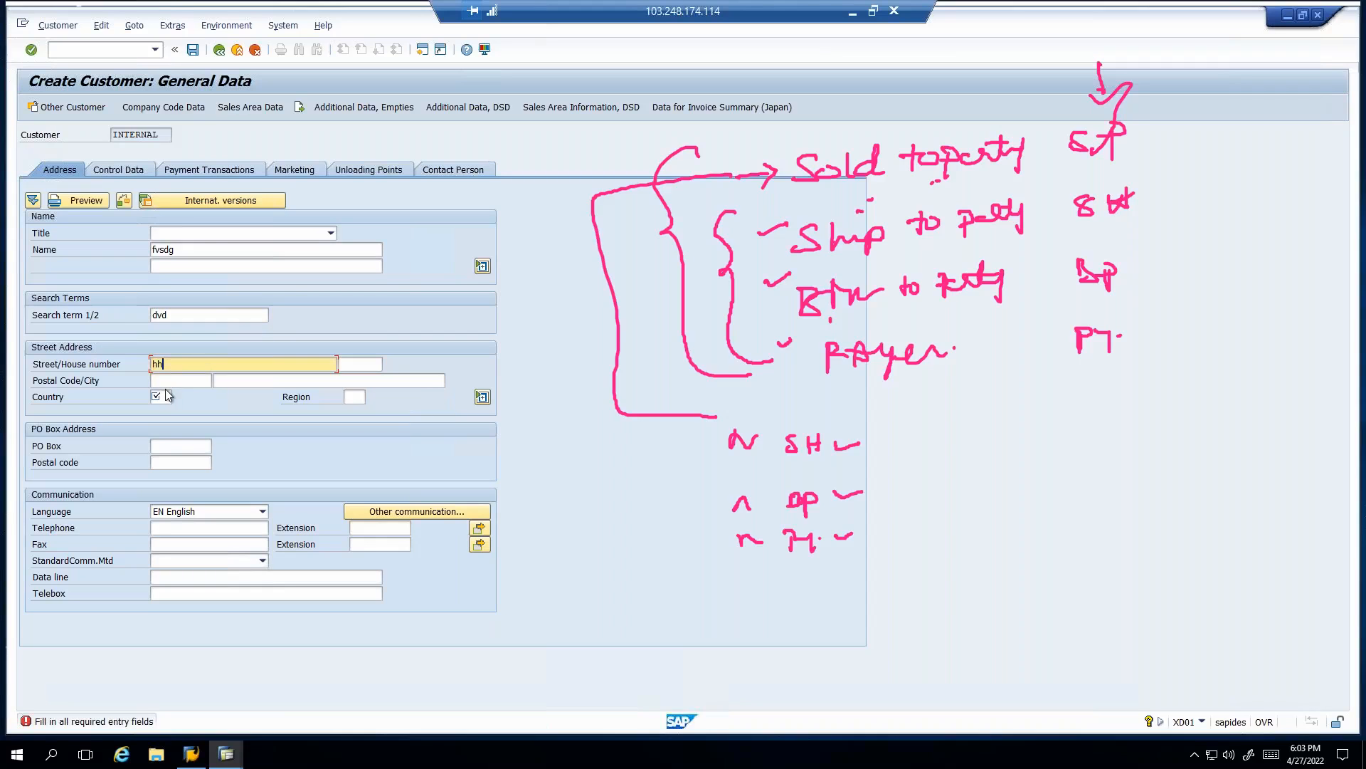
pyautogui.click(164, 397)
pyautogui.write('in')
pyautogui.press('Return')
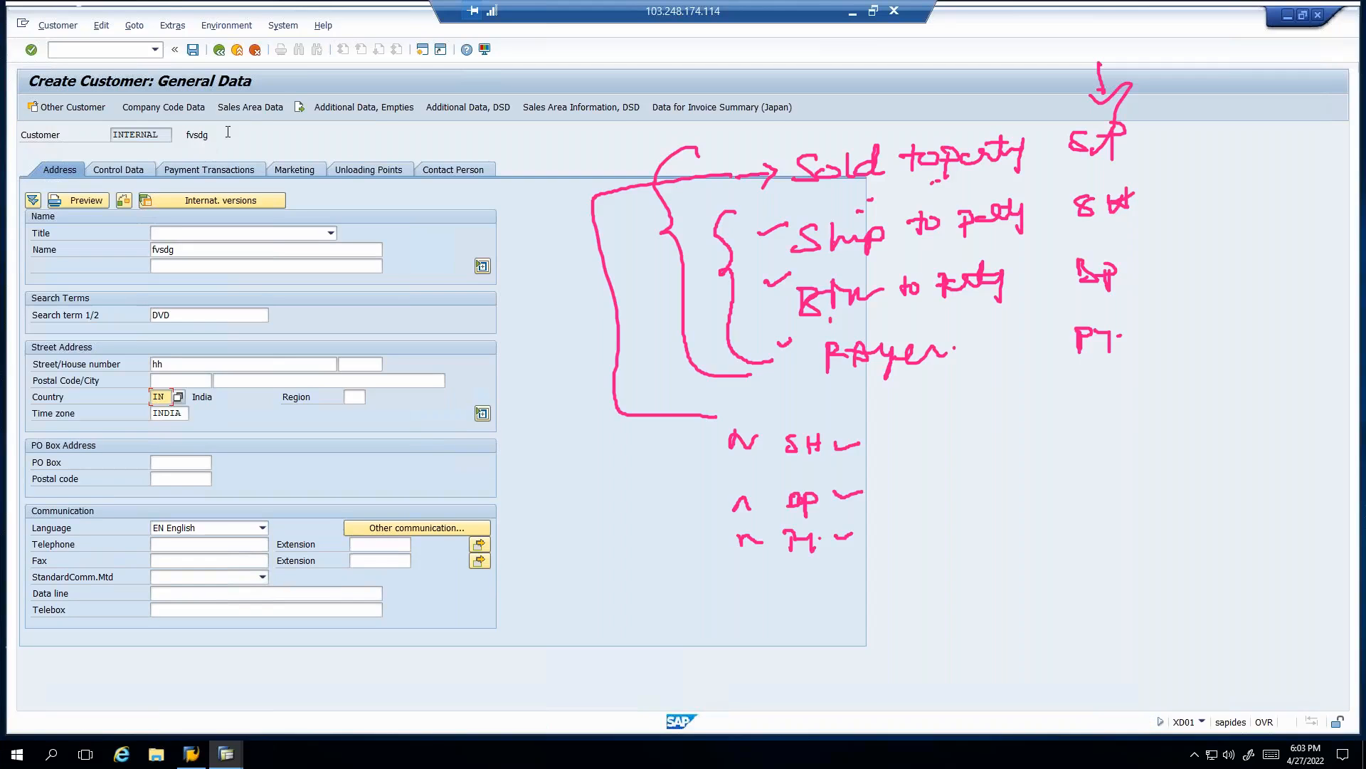
pyautogui.click(241, 108)
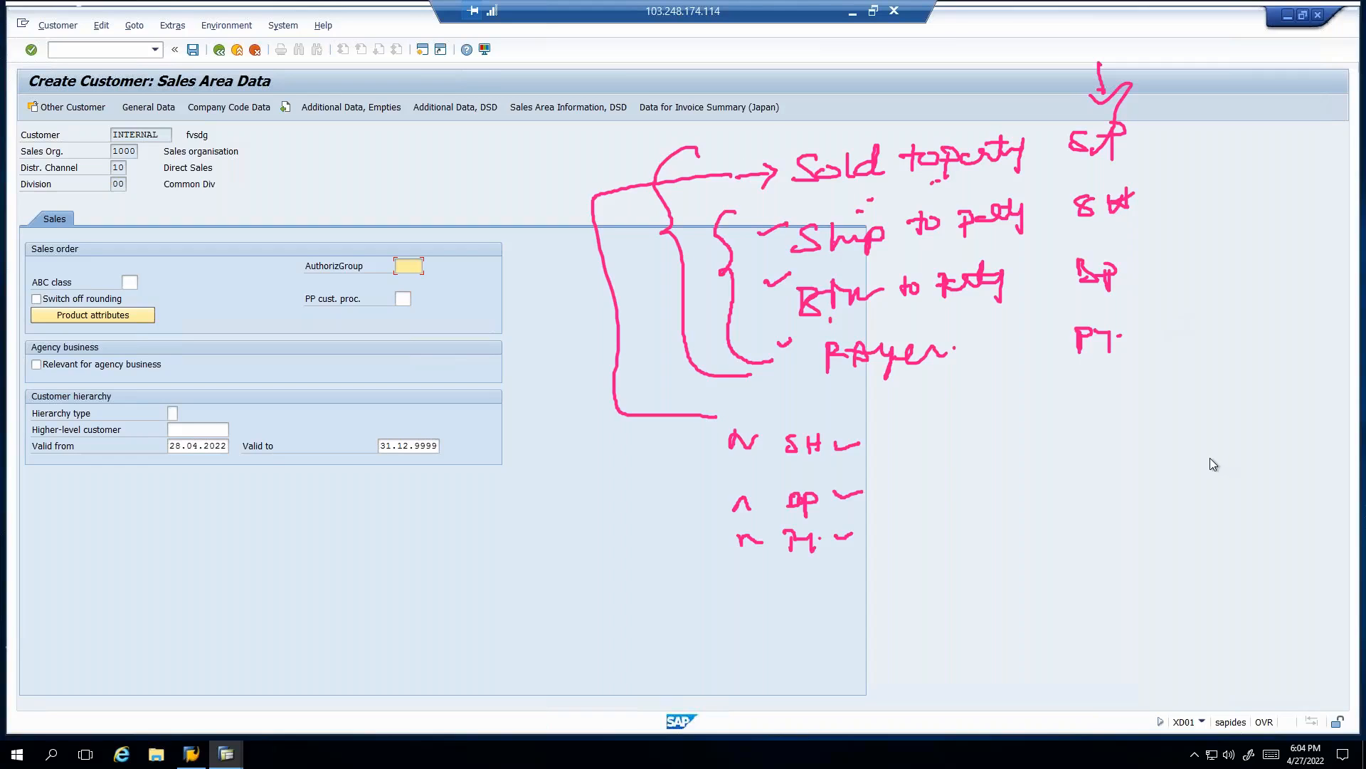
# - Open a new session and display the customer account groups with transaction OVT0
pyautogui.click(421, 50)
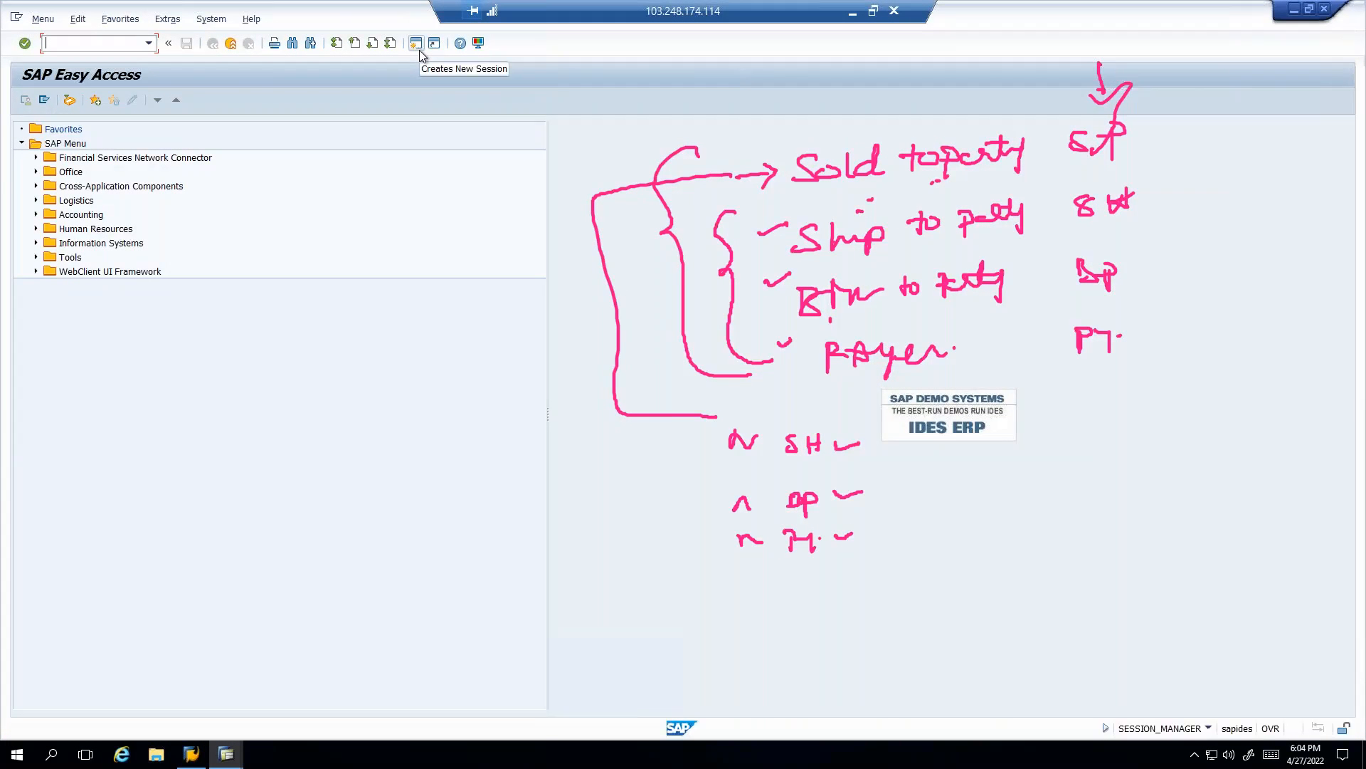
pyautogui.write('ovt0')
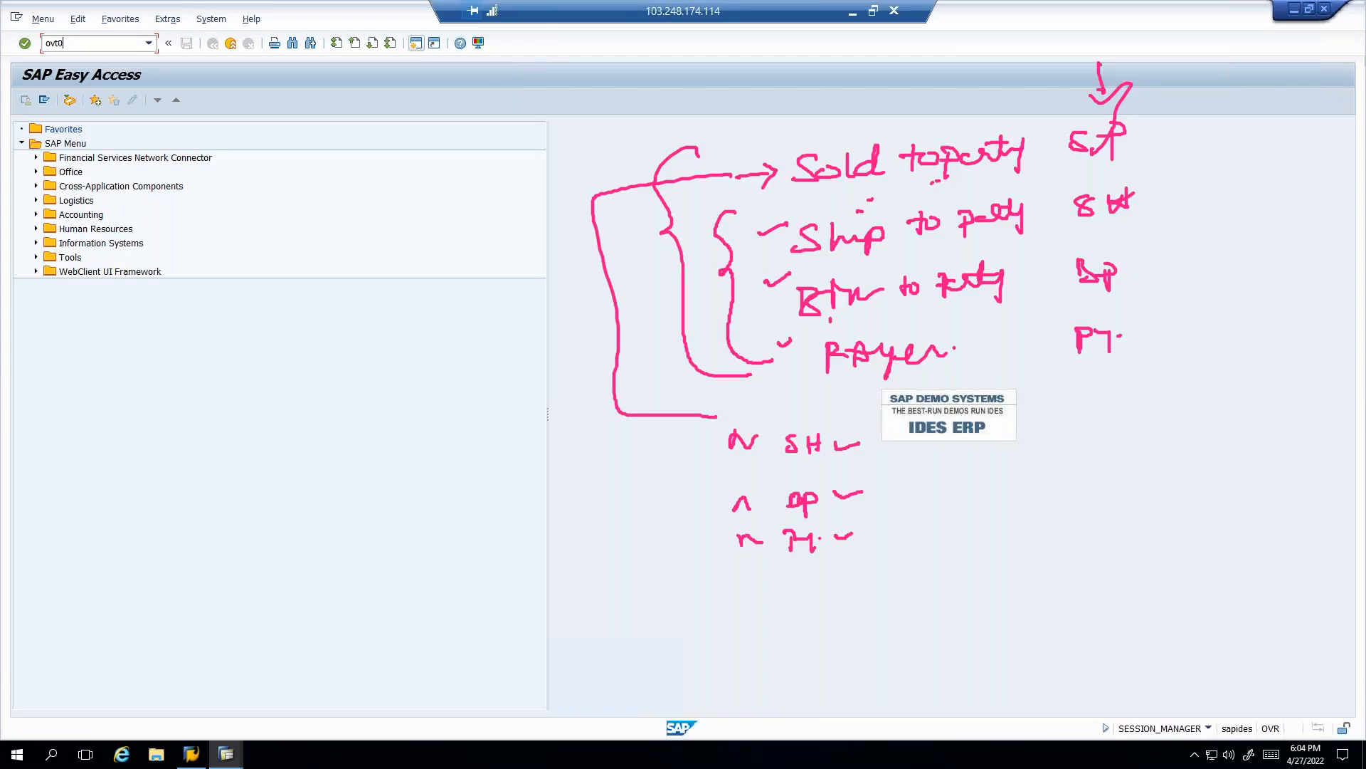
pyautogui.press('Return')
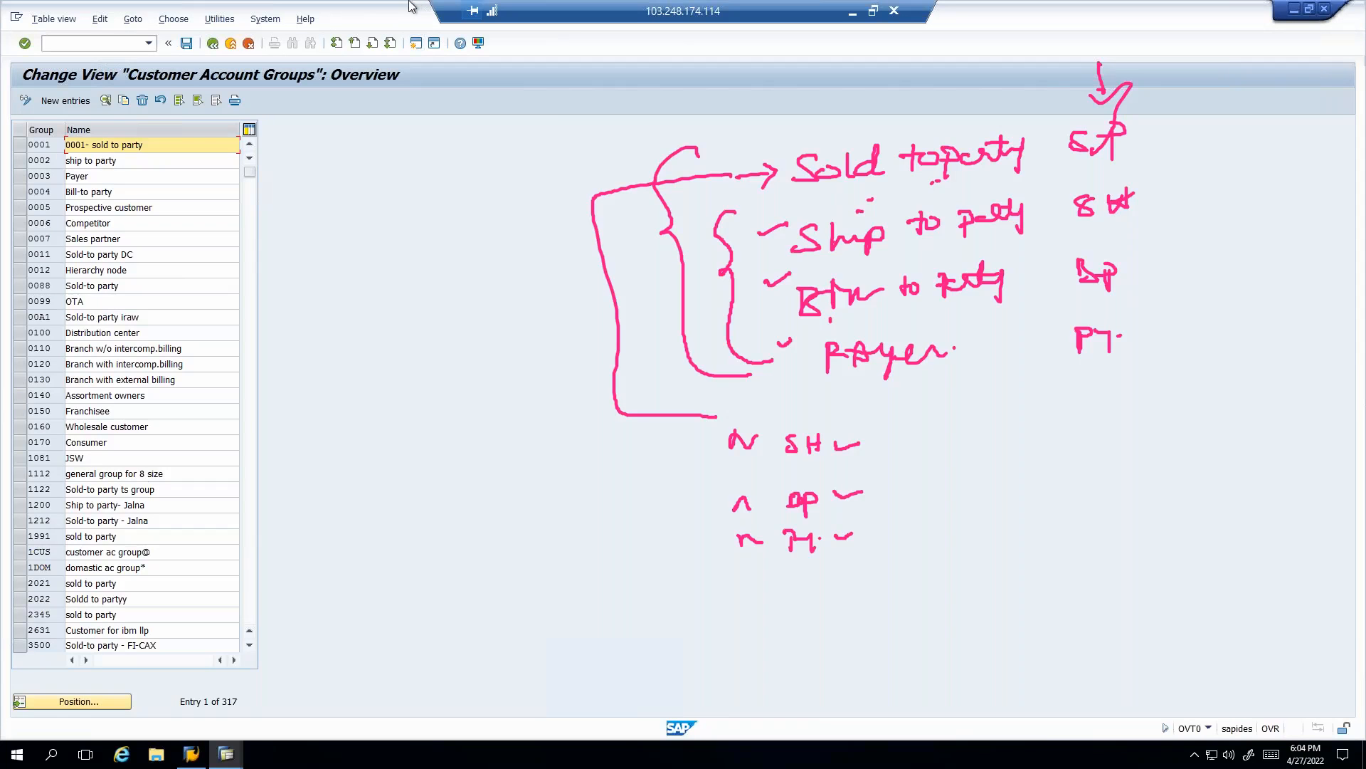
pyautogui.click(52, 163)
pyautogui.click(35, 192)
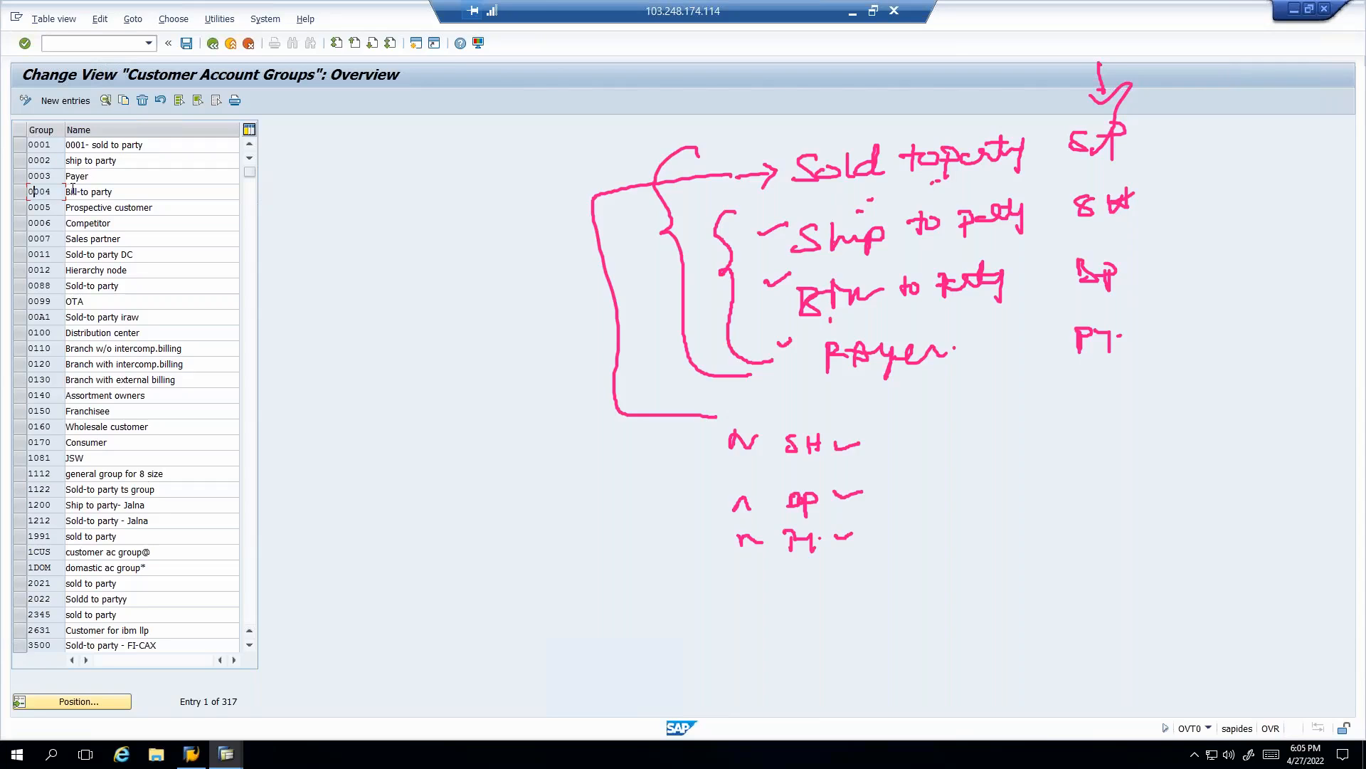
# - Open the details of account group 0001 sold to party and display its general data field status groups
pyautogui.click(19, 144)
pyautogui.click(105, 100)
pyautogui.click(1360, 564)
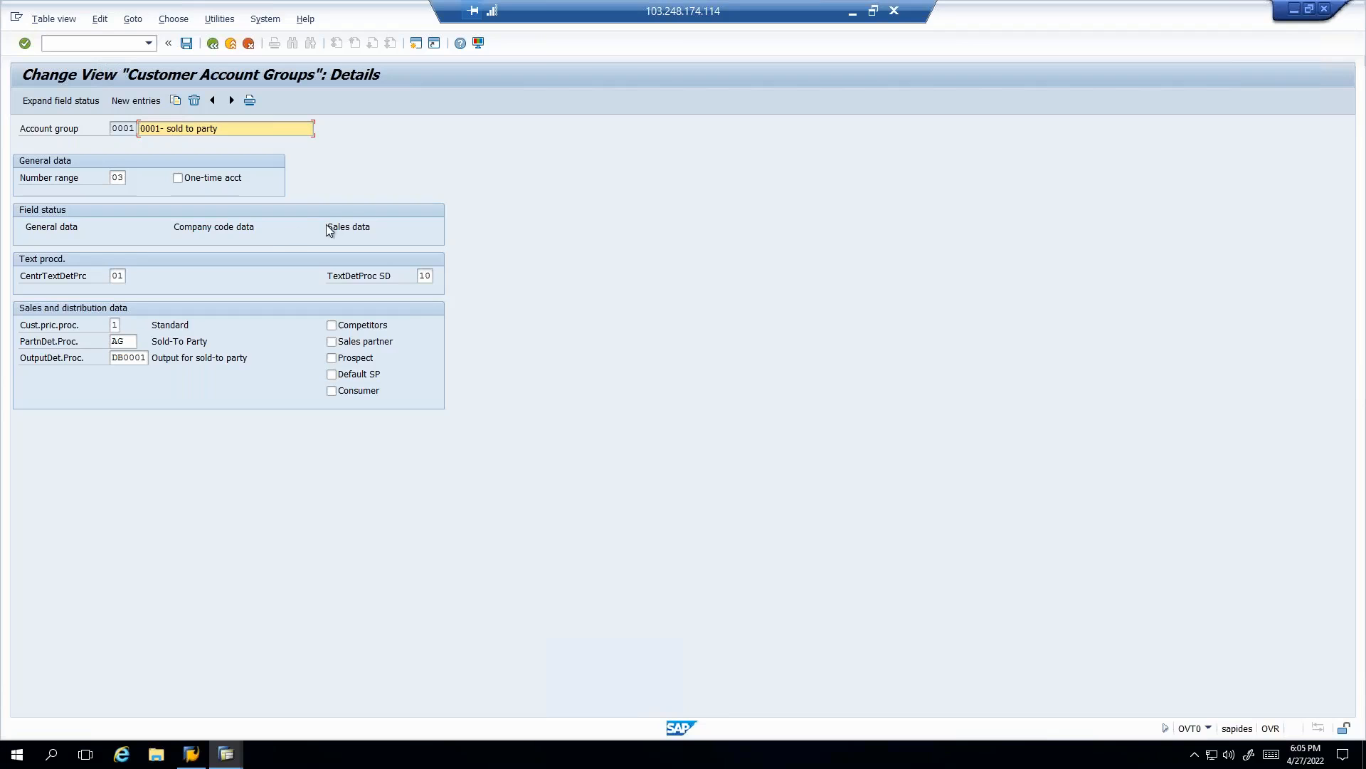
pyautogui.doubleClick(68, 228)
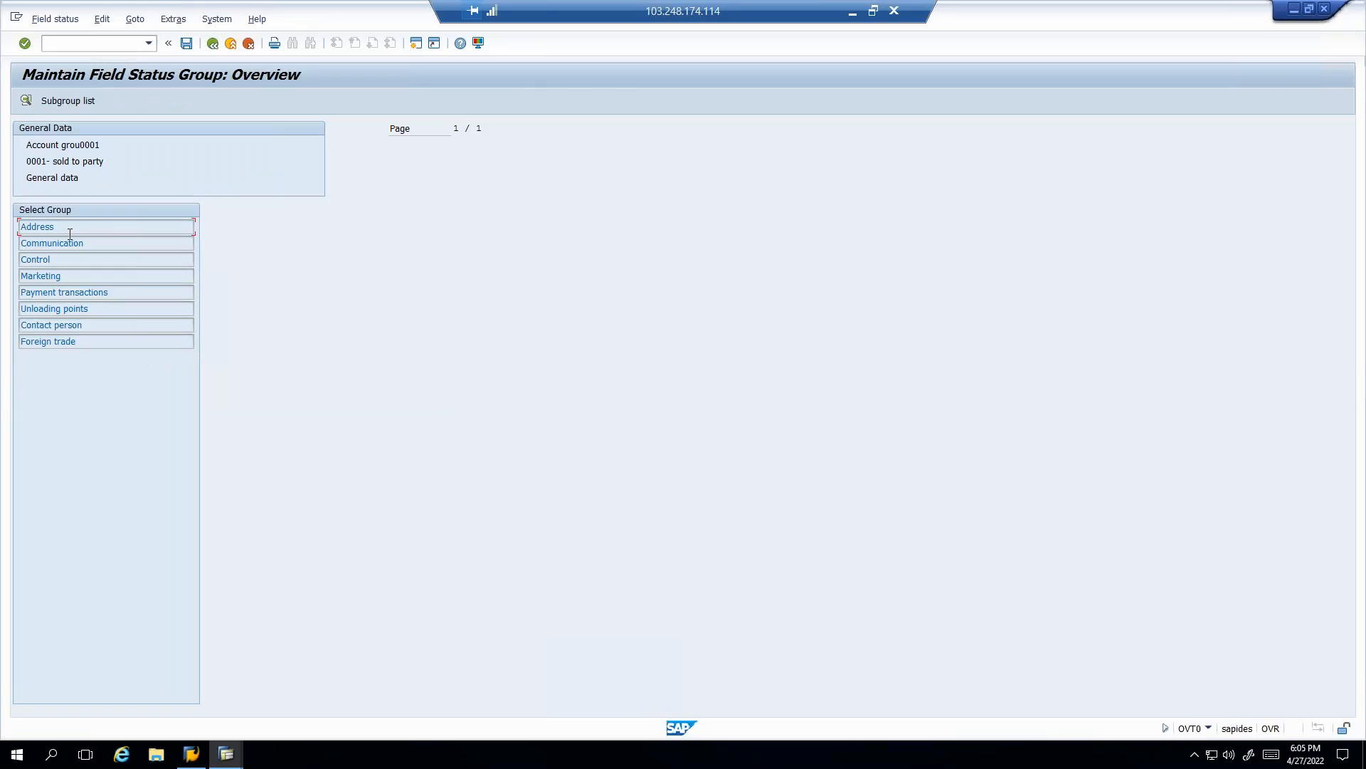
pyautogui.moveTo(75, 226); pyautogui.dragTo(19, 226)
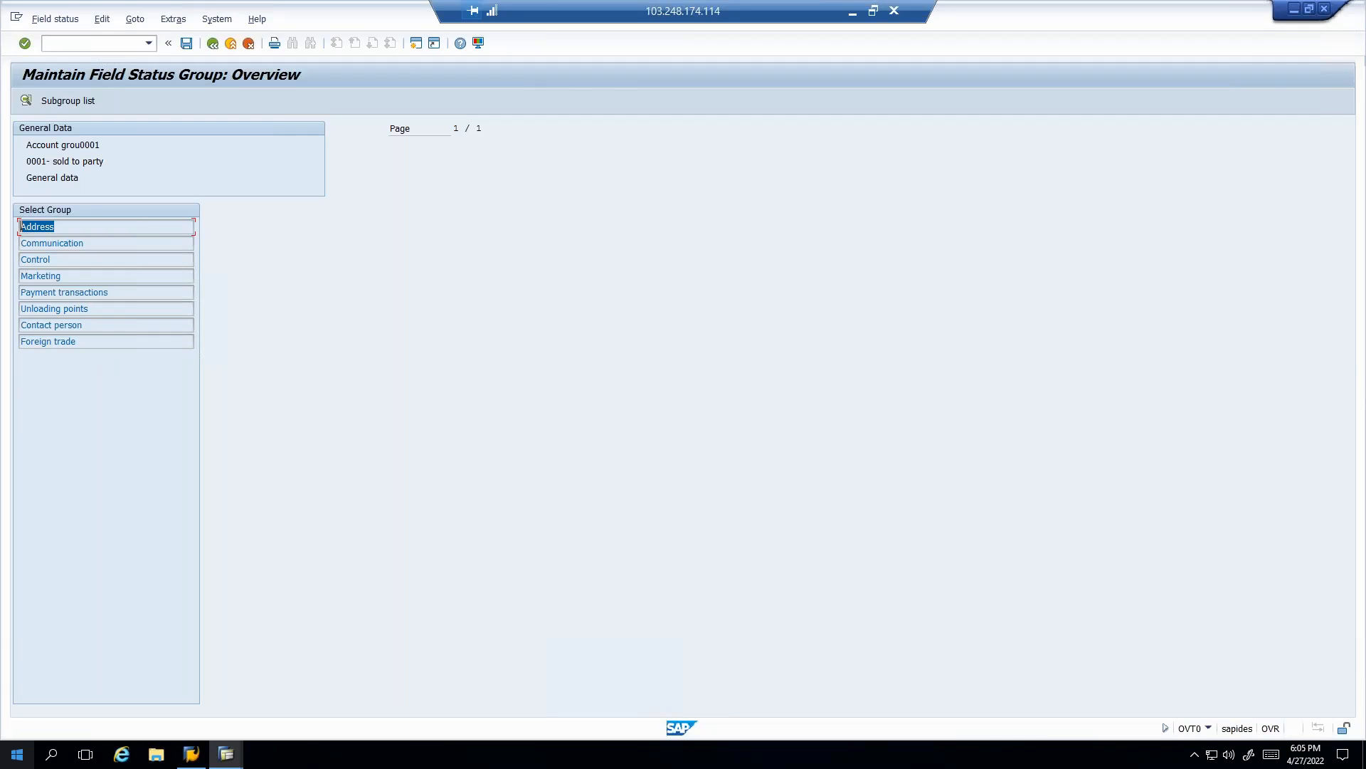
# - Switch to STUDY-MATERIAL.pdf and find Control Data under General Data in the table of customer master screens
pyautogui.hotkey('alt', 'Tab')
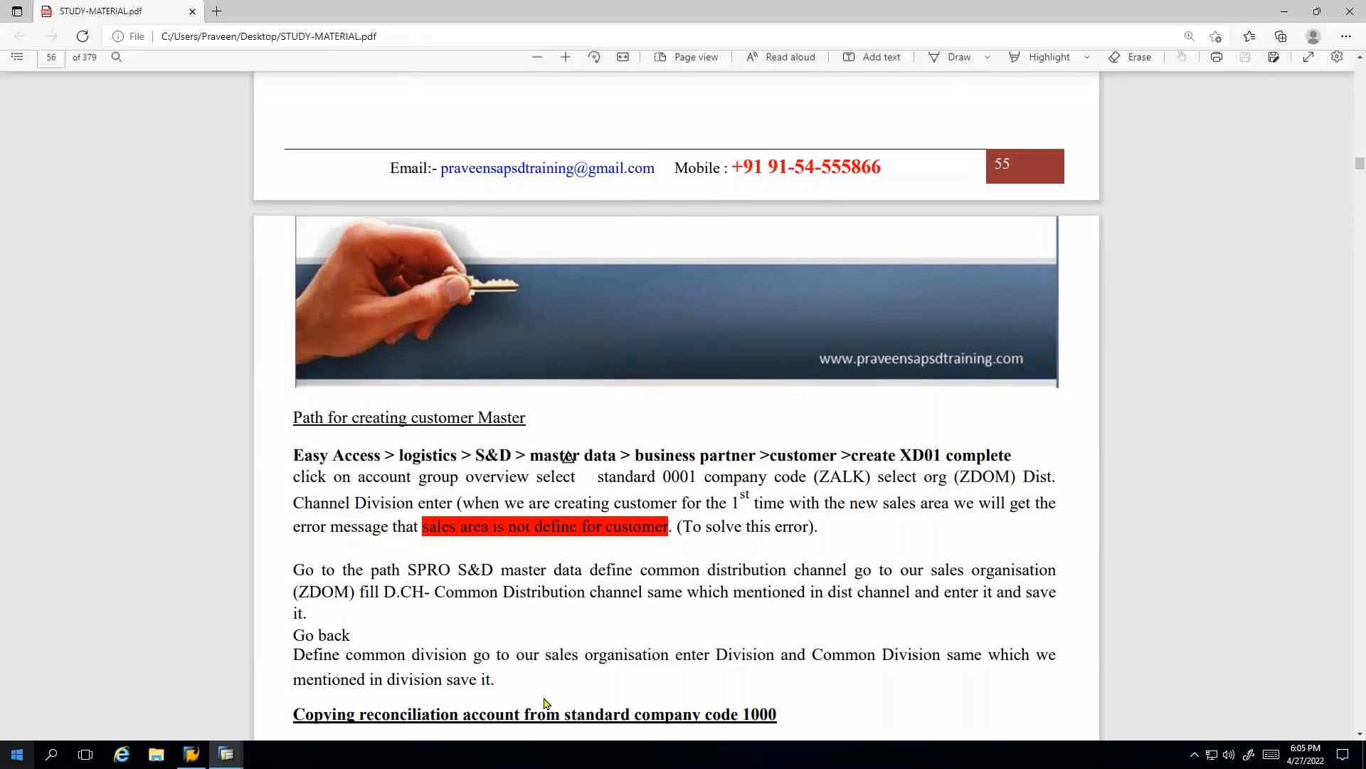
pyautogui.scroll(11, 545, 703)
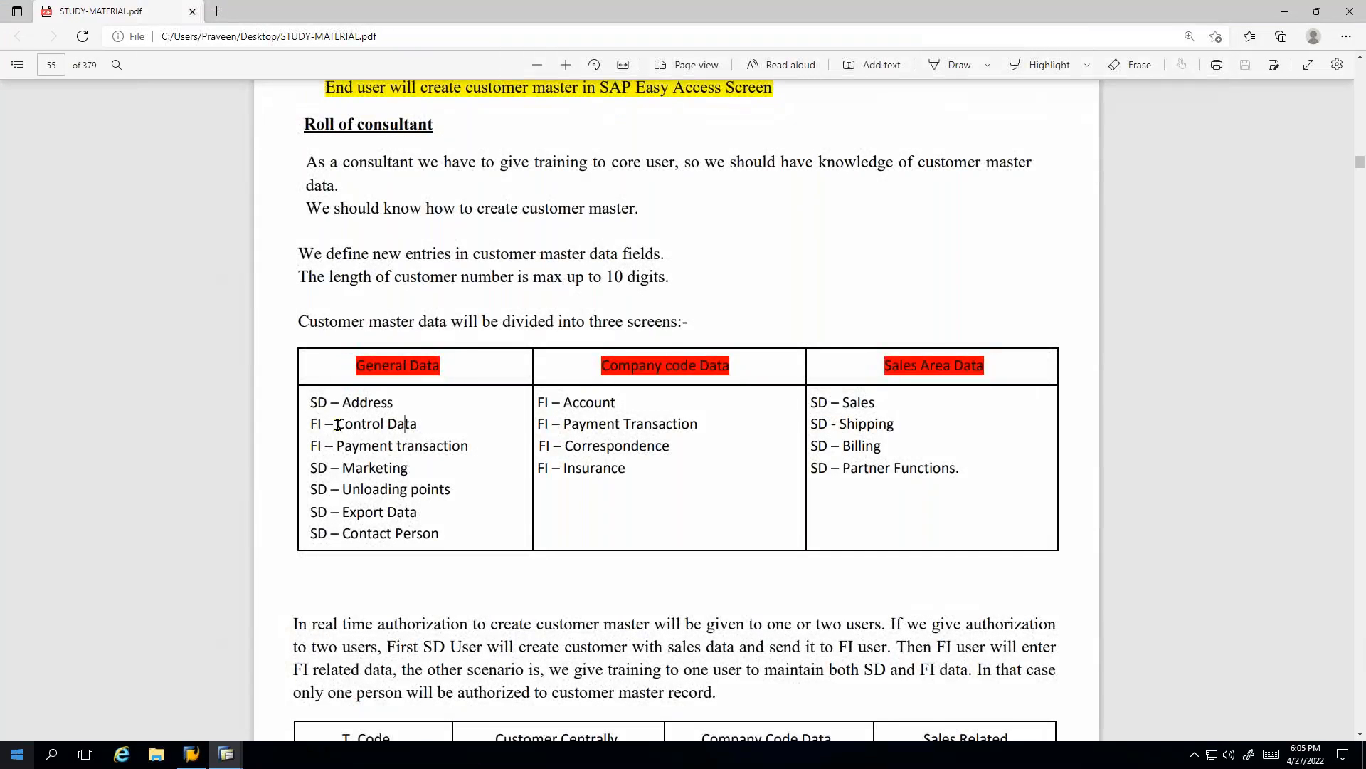
pyautogui.moveTo(336, 425); pyautogui.dragTo(411, 424)
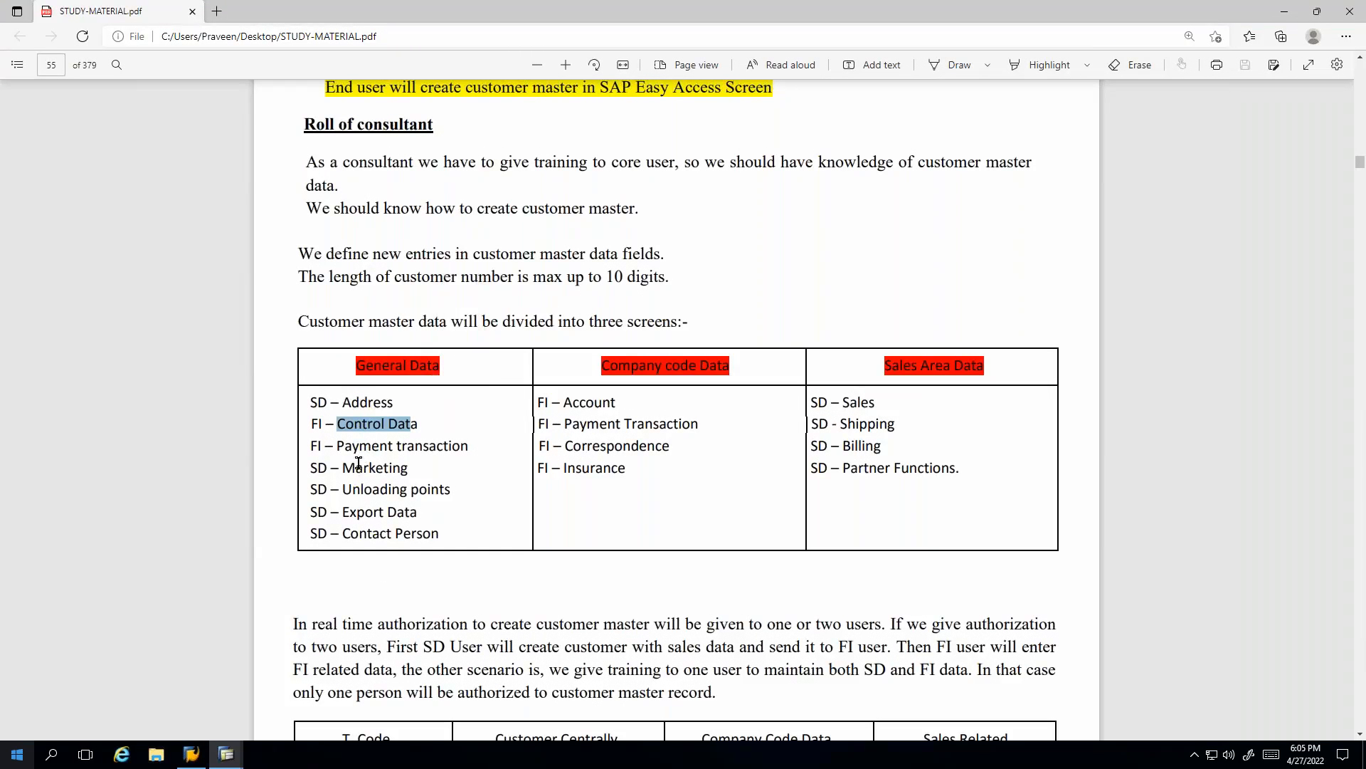
# - Switch back to SAP and open the Address field status settings of account group 0001
pyautogui.click(222, 754)
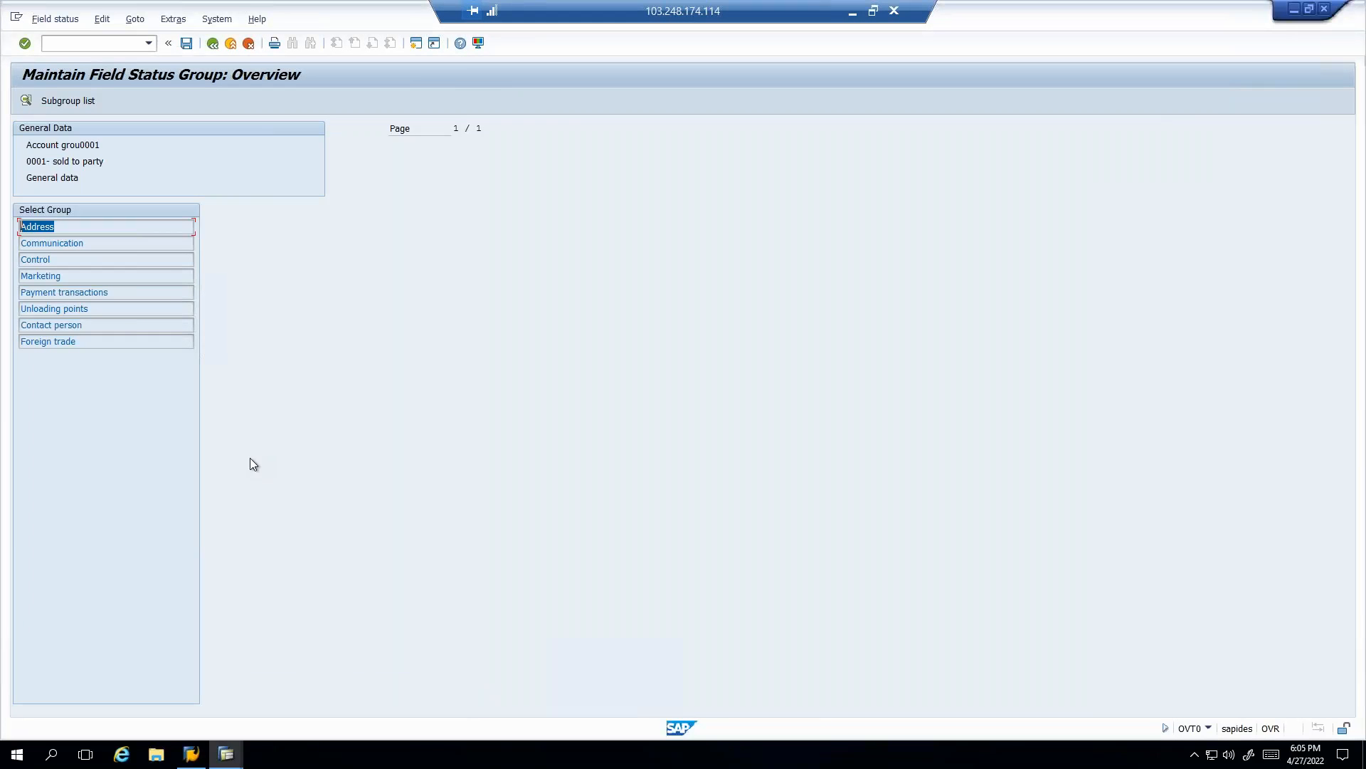
pyautogui.doubleClick(50, 227)
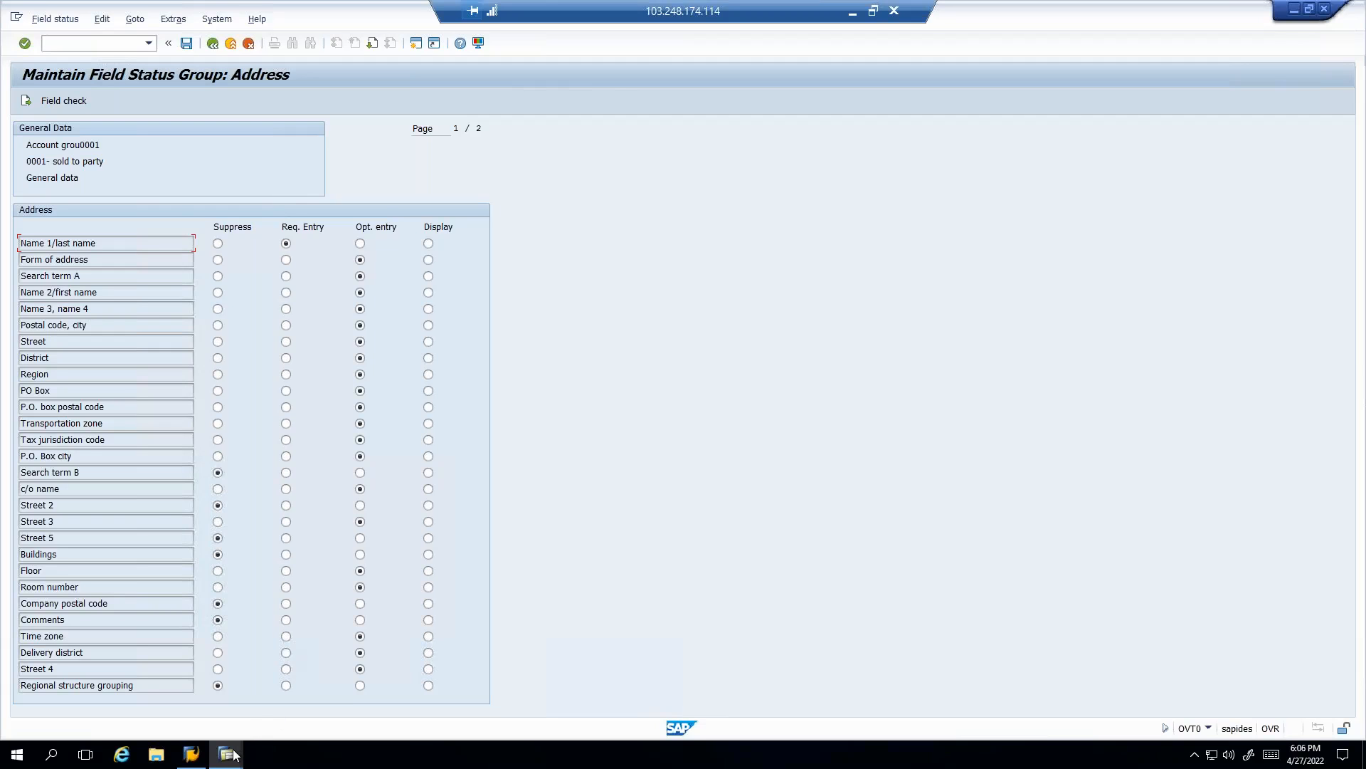
# - Return to the customer creation session and leave the bill-to customer without saving
pyautogui.moveTo(227, 758)
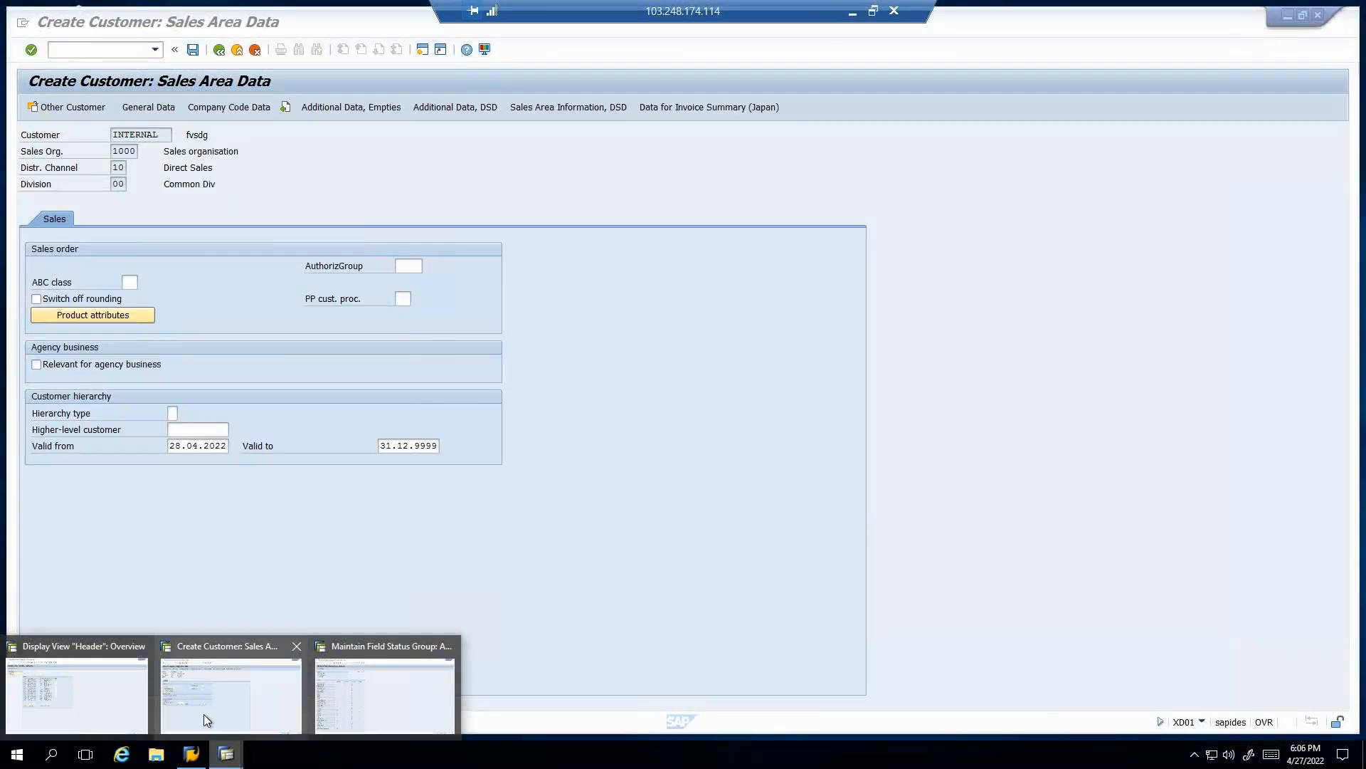
pyautogui.click(204, 715)
pyautogui.click(220, 50)
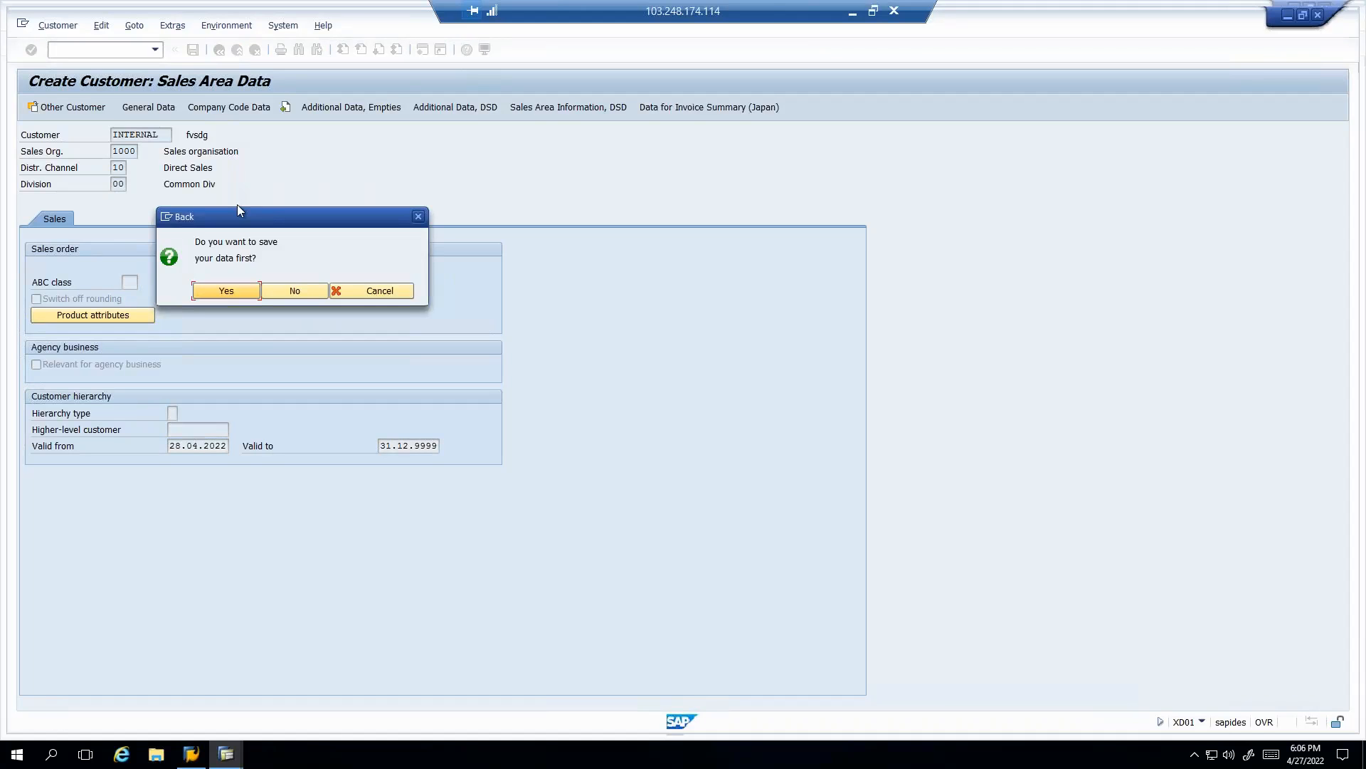
pyautogui.click(289, 290)
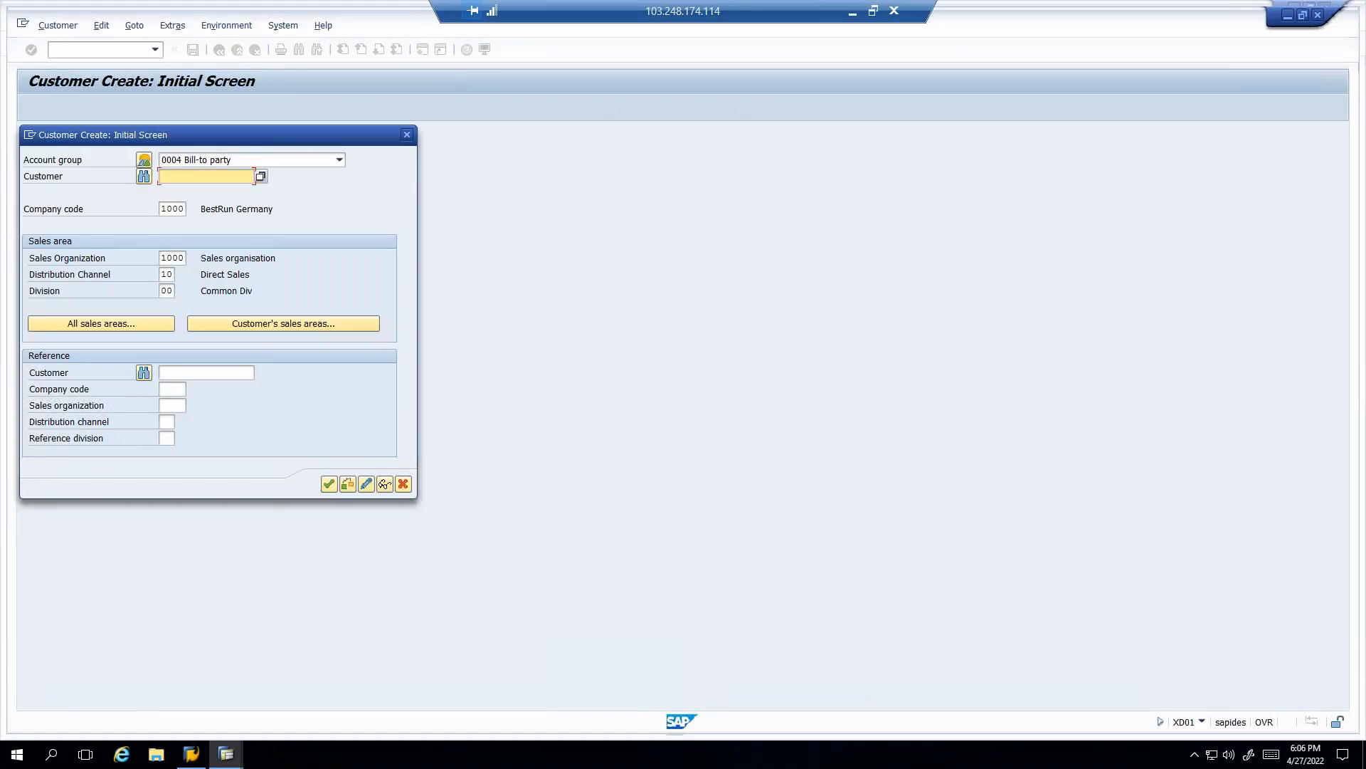
# - Change the account group to 0001 sold to party and proceed to the new customer's general data
pyautogui.click(203, 160)
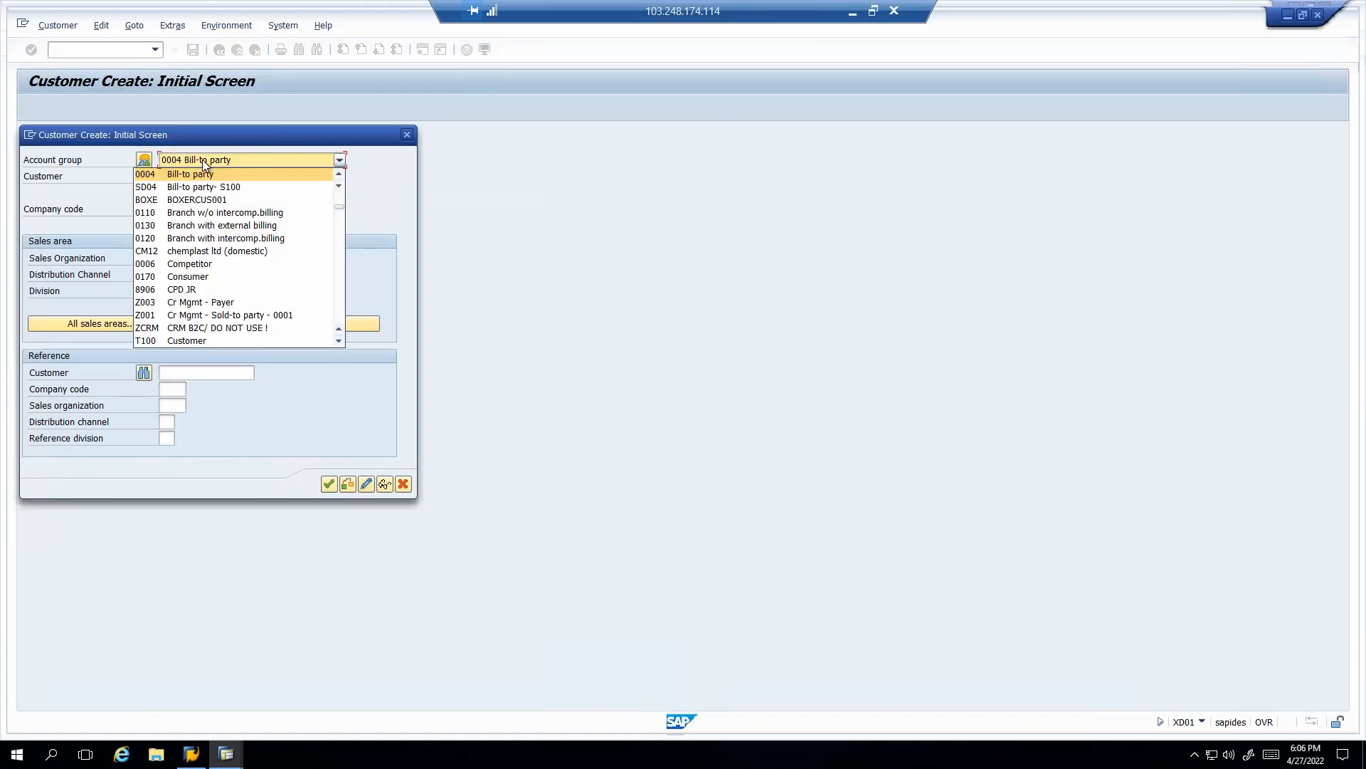
pyautogui.press('0')
pyautogui.press('Return')
pyautogui.press('Return')
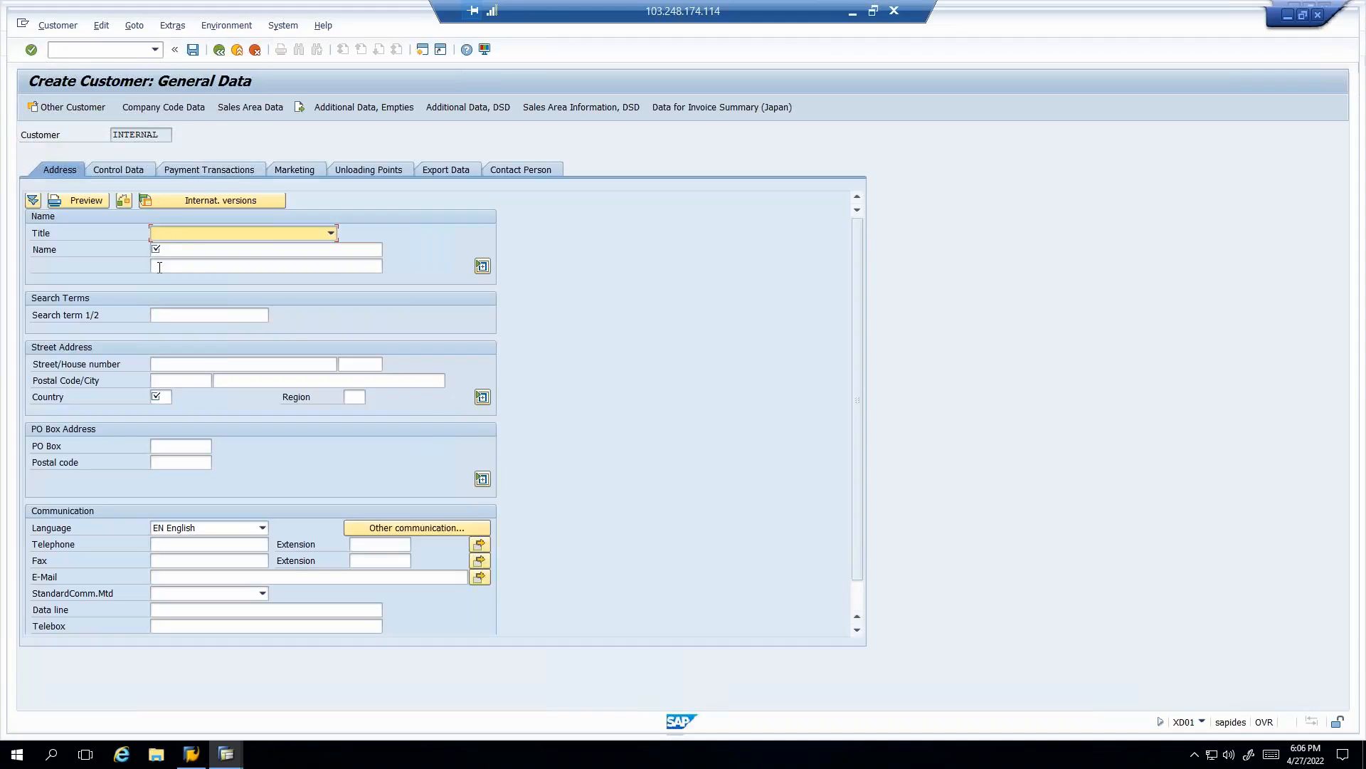
# - Compare the required Name and Country fields in the customer's address with the Name 1/last name setting in the field status session
pyautogui.press('Tab')
pyautogui.click(169, 396)
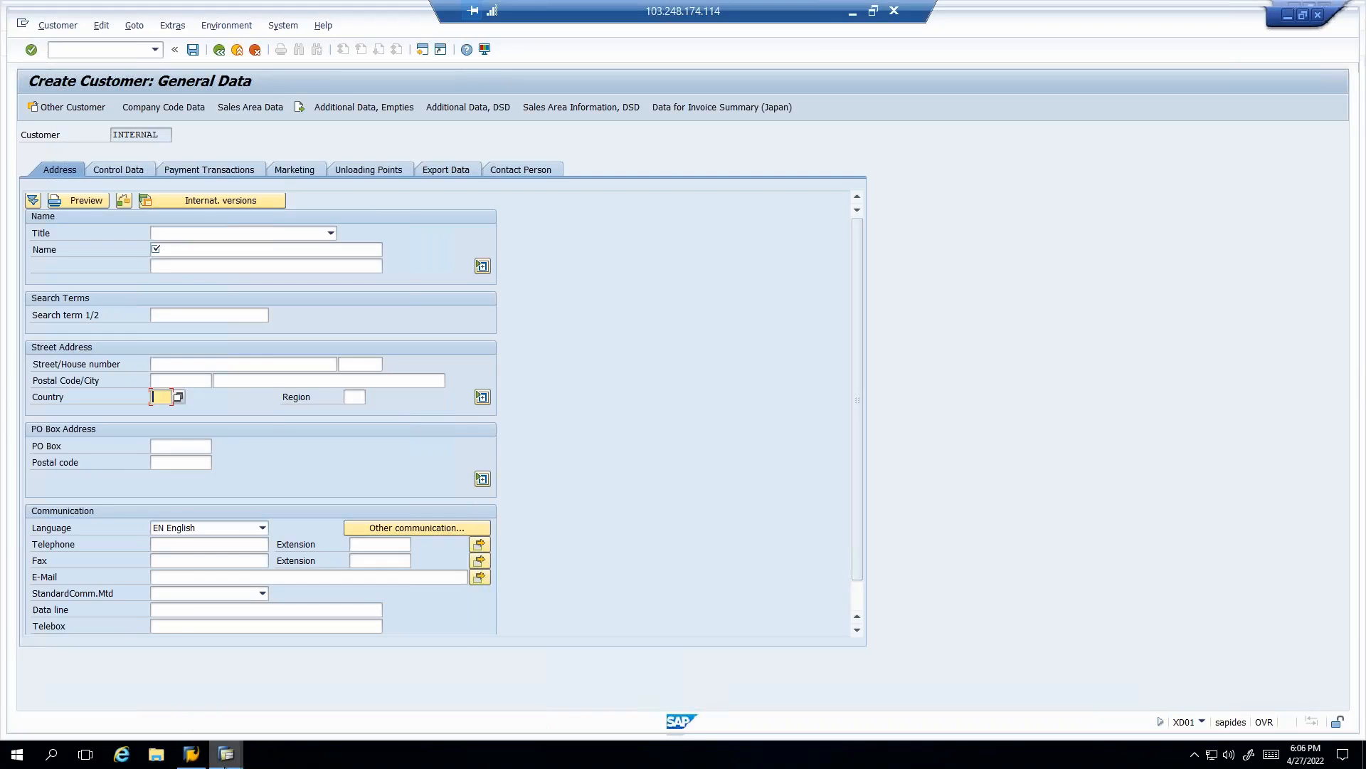
pyautogui.click(226, 754)
pyautogui.click(345, 720)
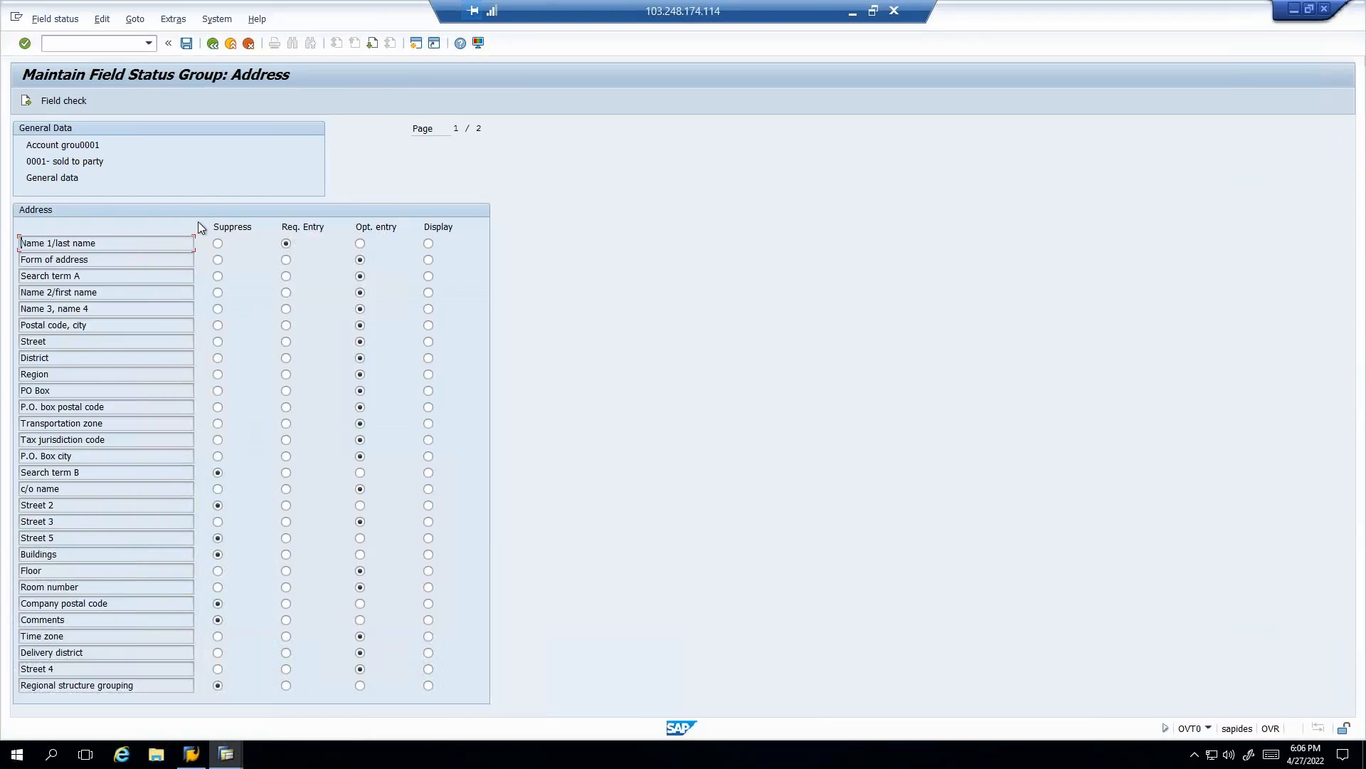
pyautogui.moveTo(100, 245); pyautogui.dragTo(22, 245)
pyautogui.moveTo(224, 755)
pyautogui.click(207, 704)
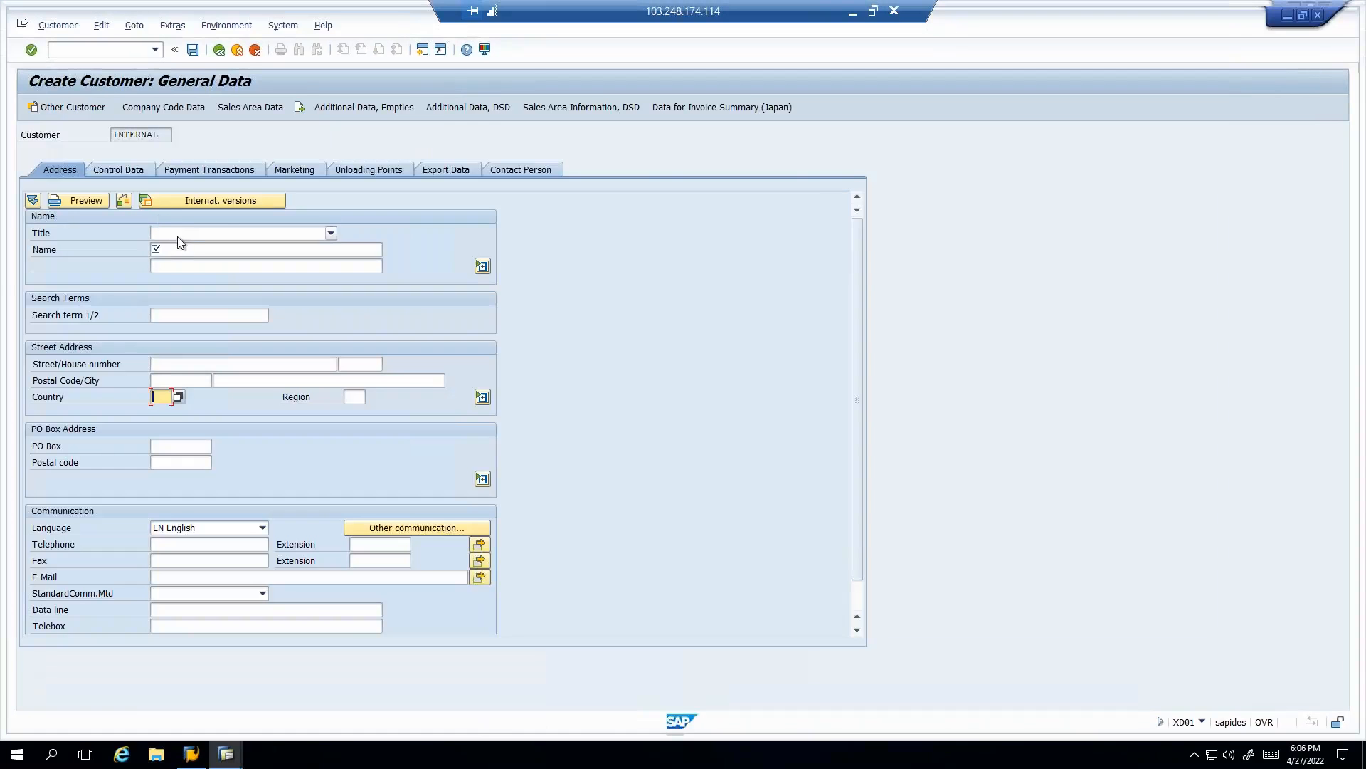
pyautogui.click(173, 251)
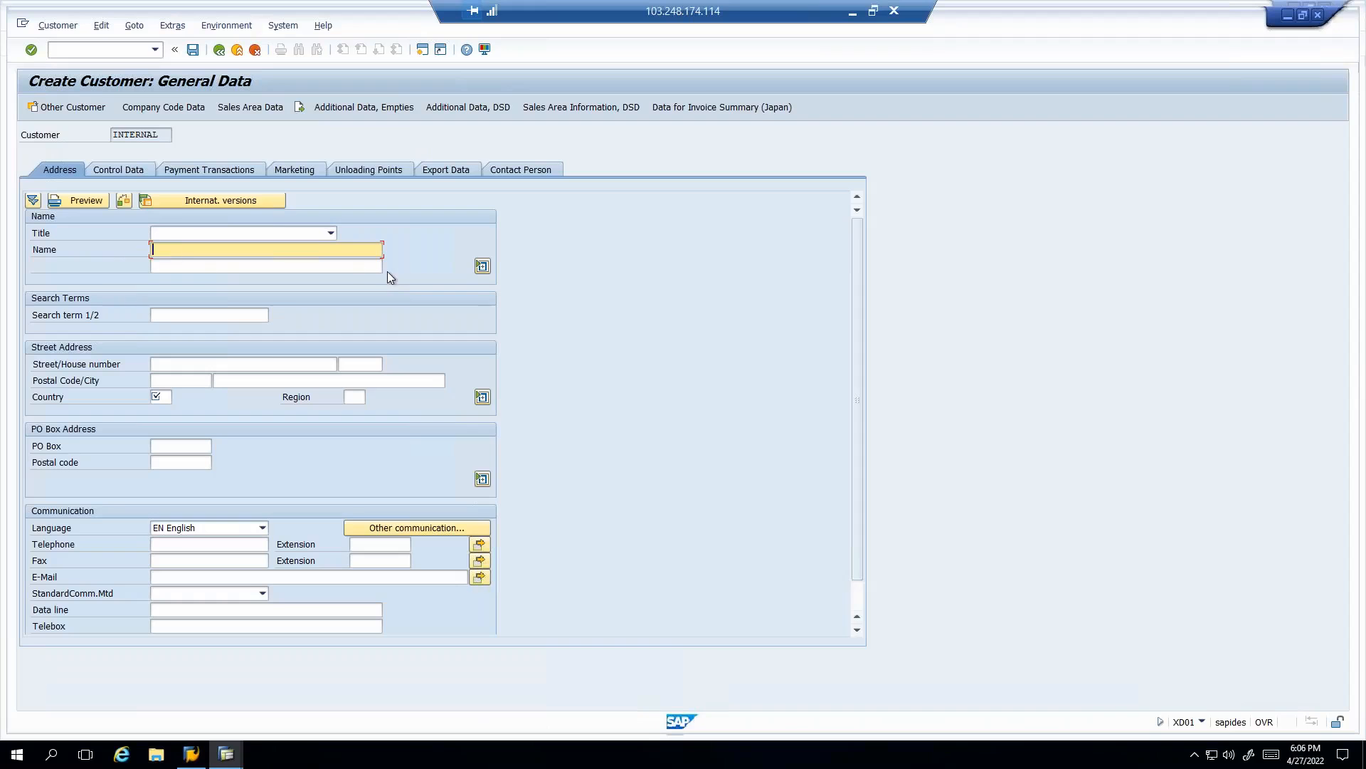
# - Check the new customer's address entries with the required Name and Country fields left empty
pyautogui.press('Return')
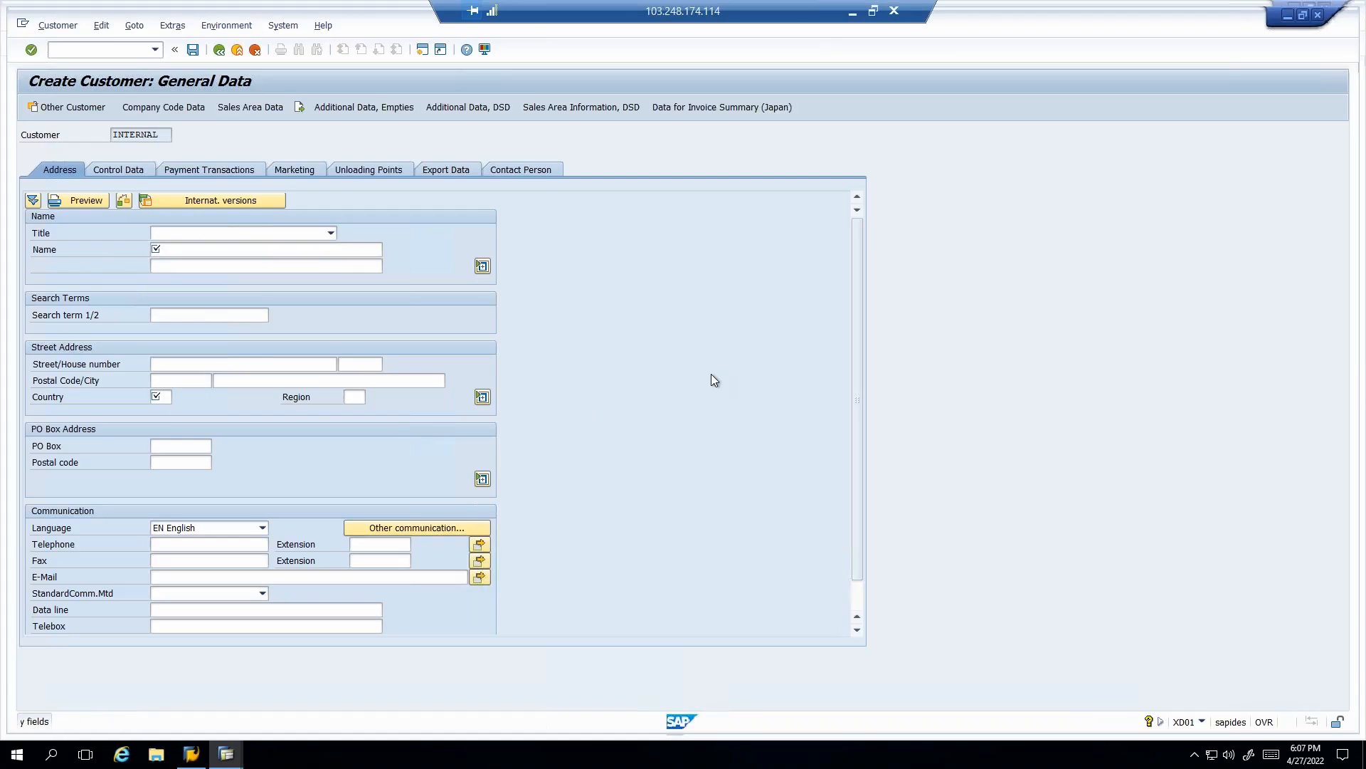
pyautogui.press('Return')
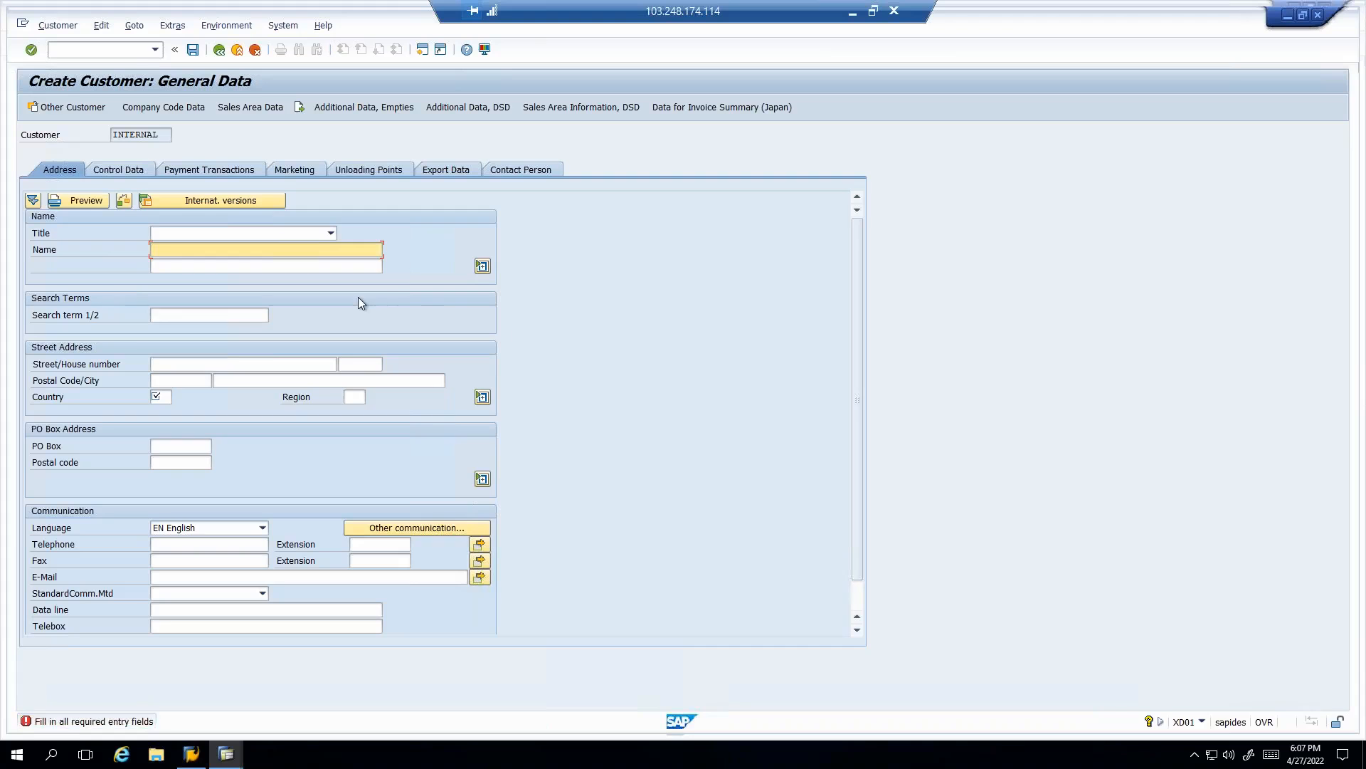
# - In the field status session for account group 0001, set Name 1/last name to Suppress and save it to the customizing request
pyautogui.moveTo(226, 754)
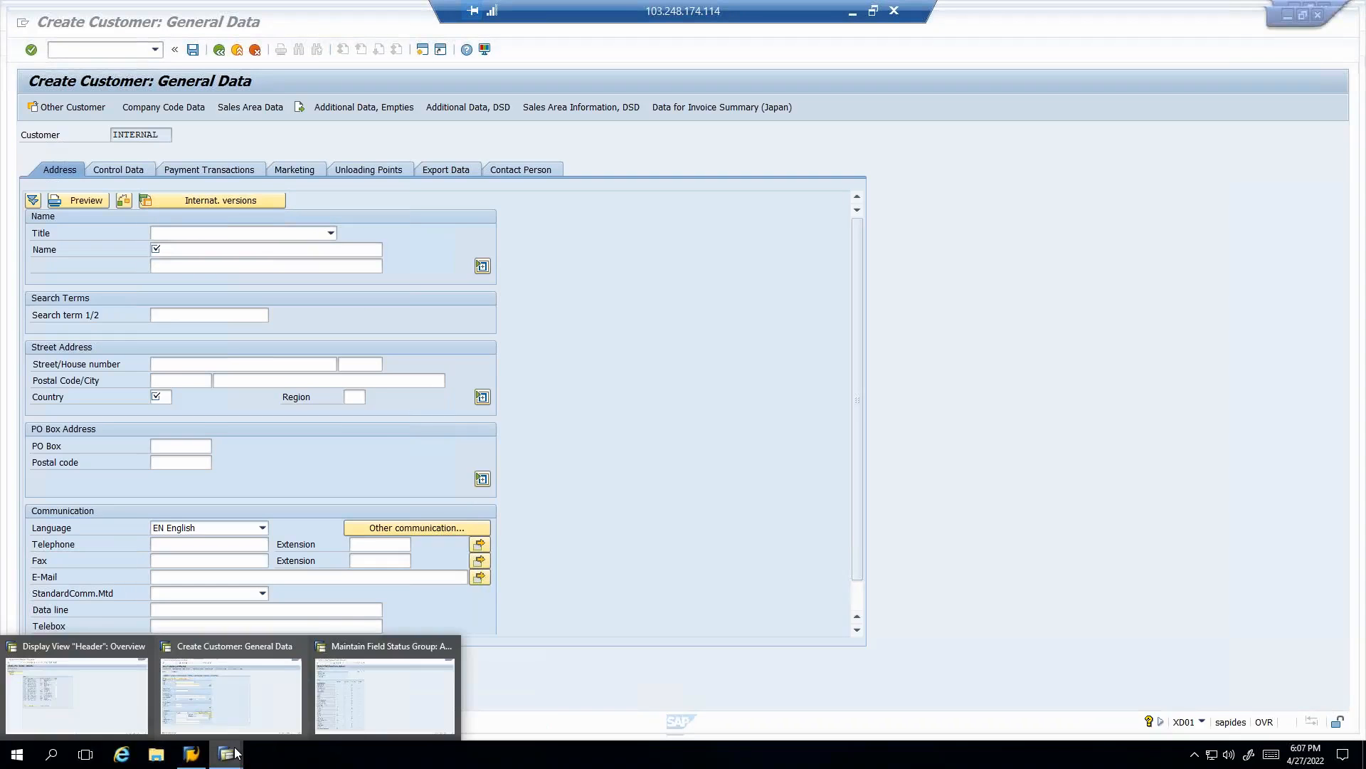
pyautogui.click(381, 701)
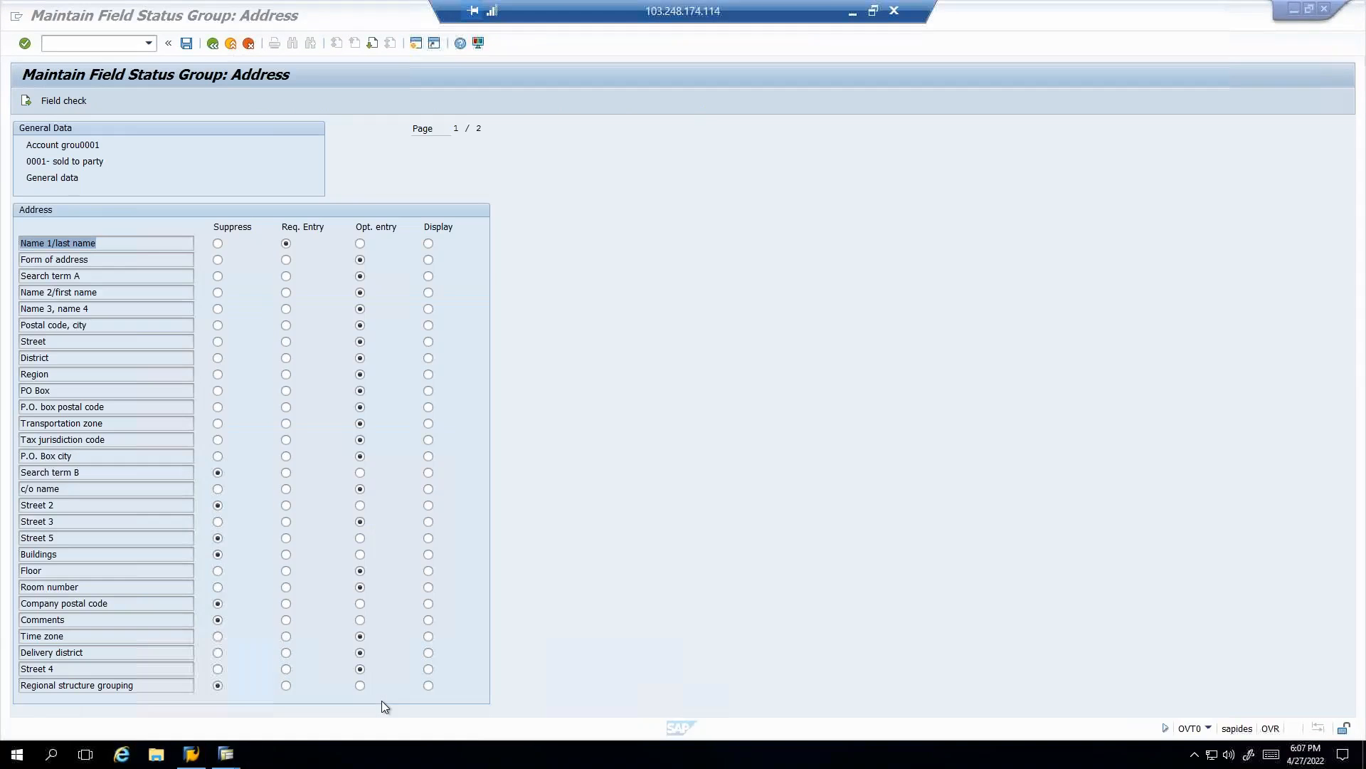
pyautogui.click(218, 244)
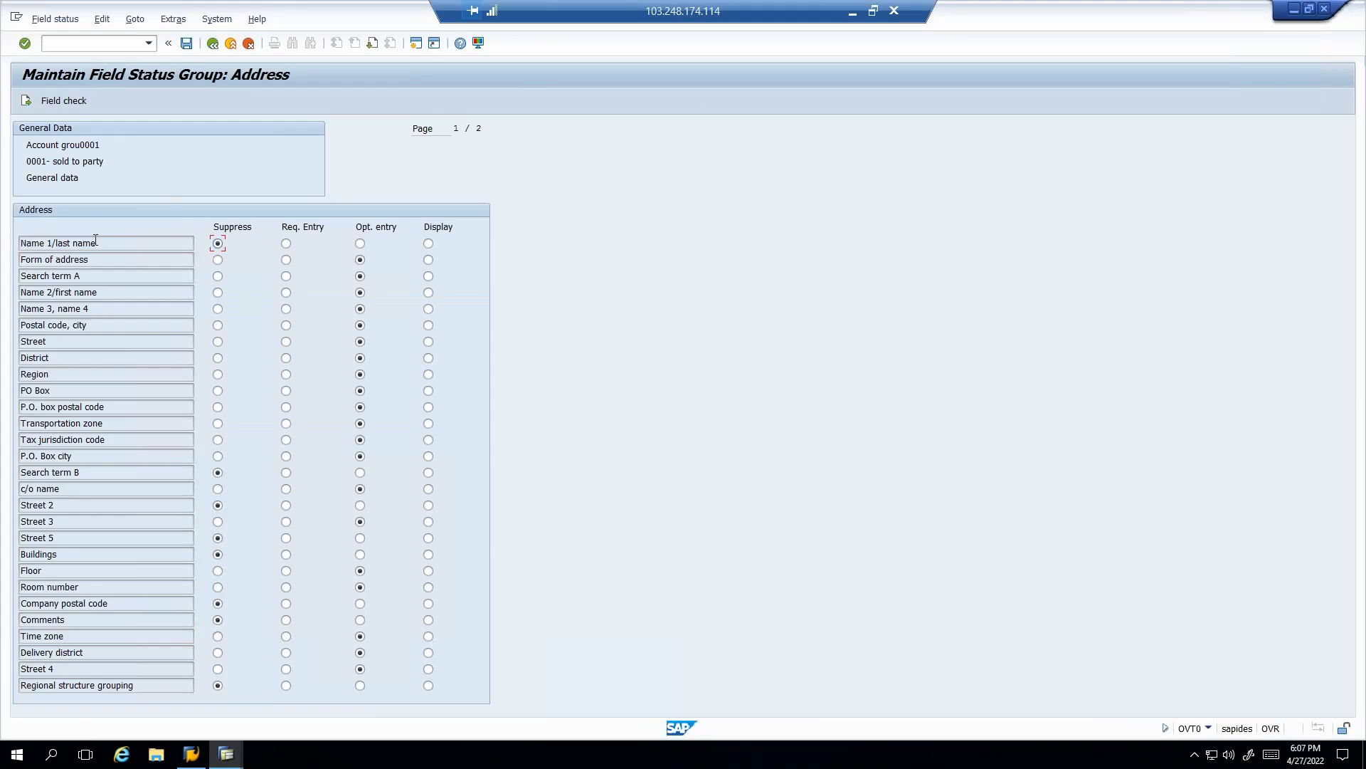
pyautogui.click(186, 44)
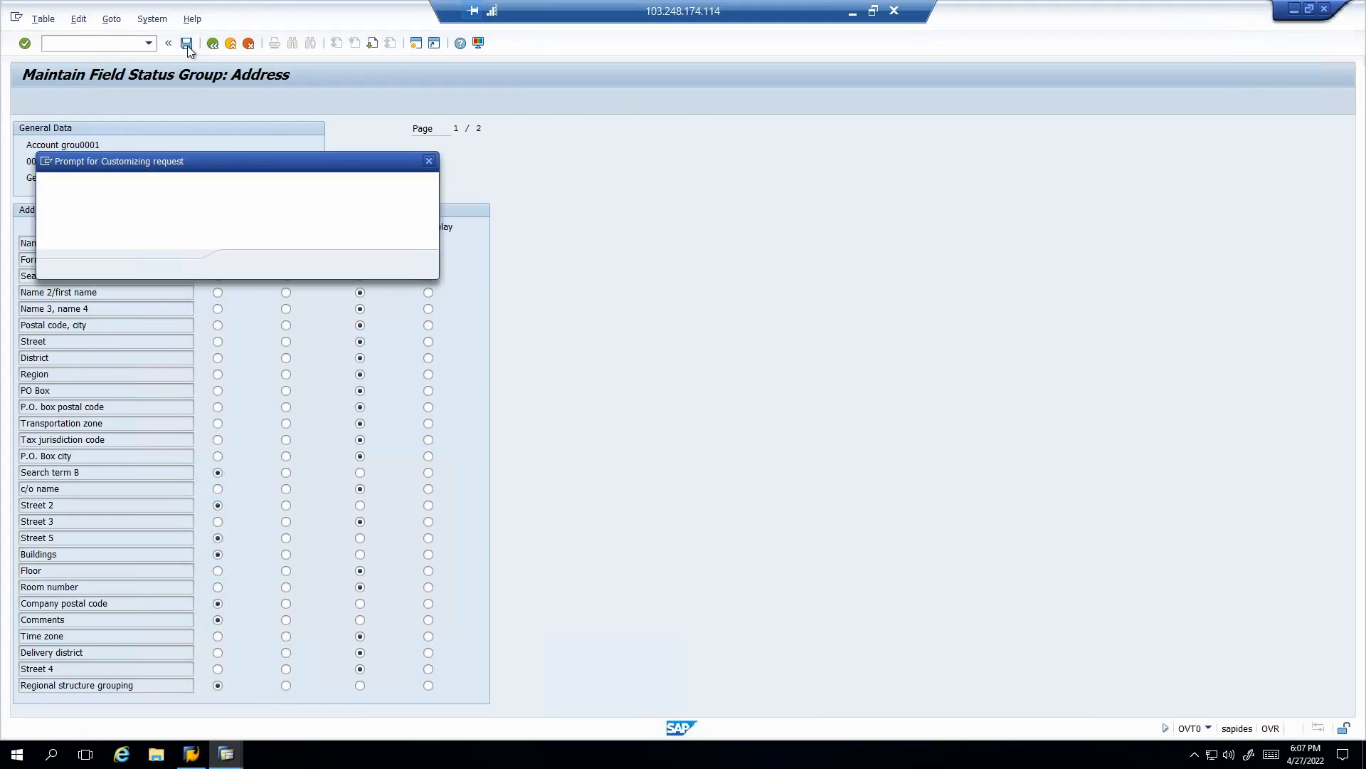
pyautogui.click(244, 265)
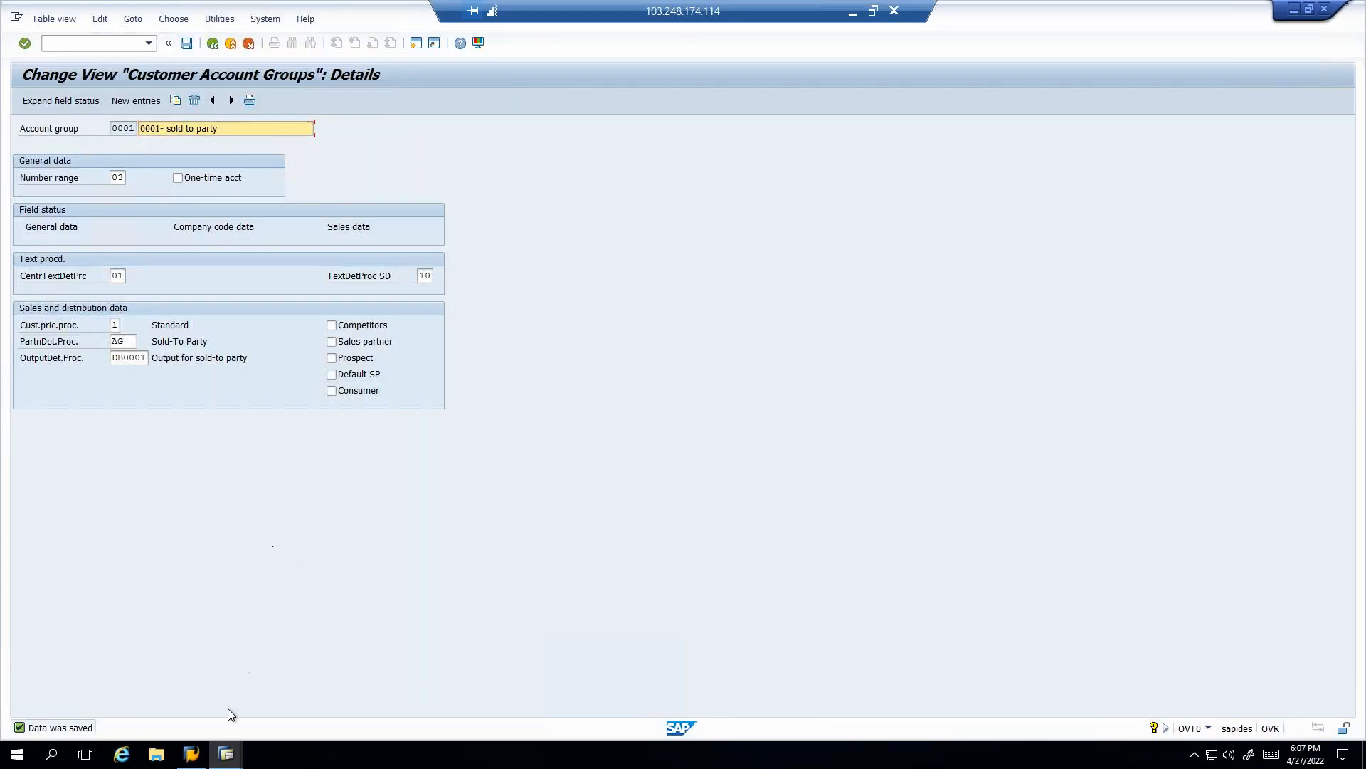
# - Restart XD01 in the customer creation session with account group 0001 and check the Name and Country fields in the address
pyautogui.moveTo(224, 760)
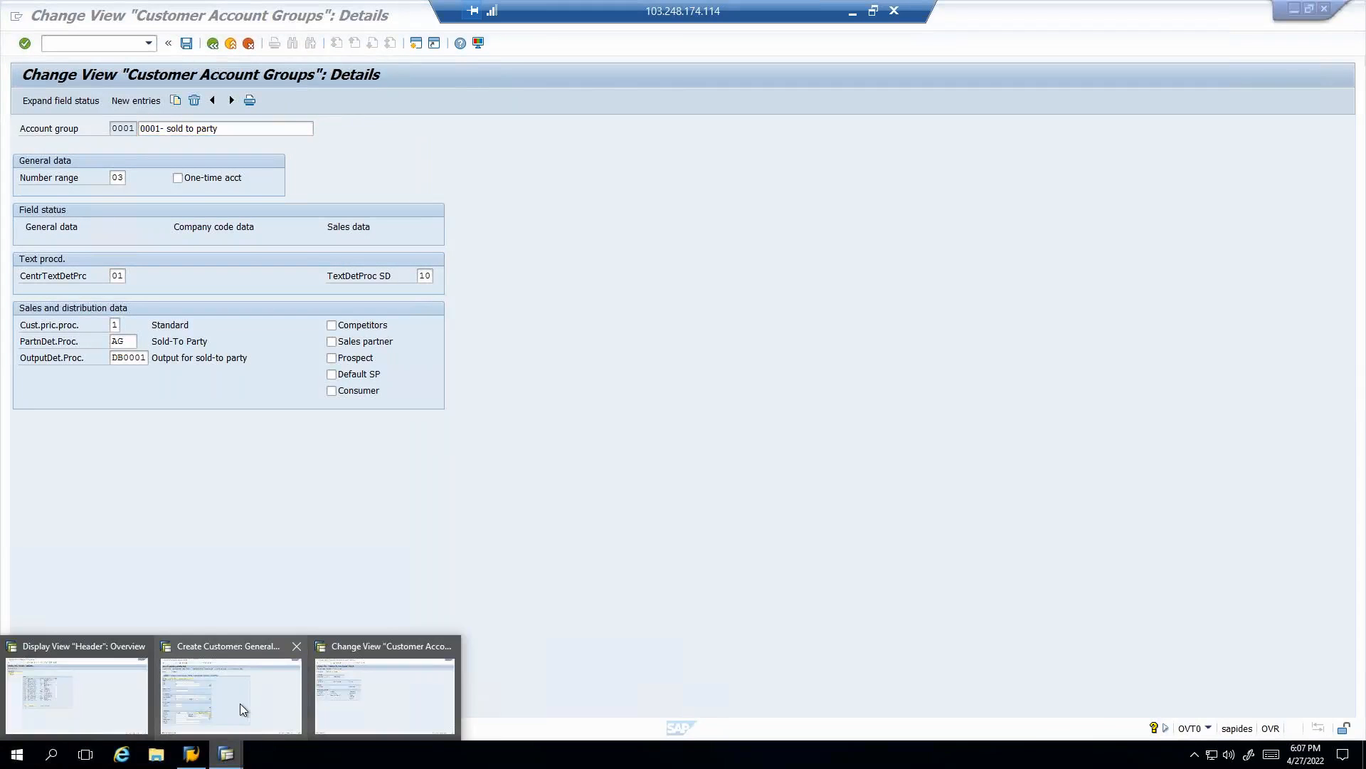
pyautogui.click(240, 701)
pyautogui.click(120, 48)
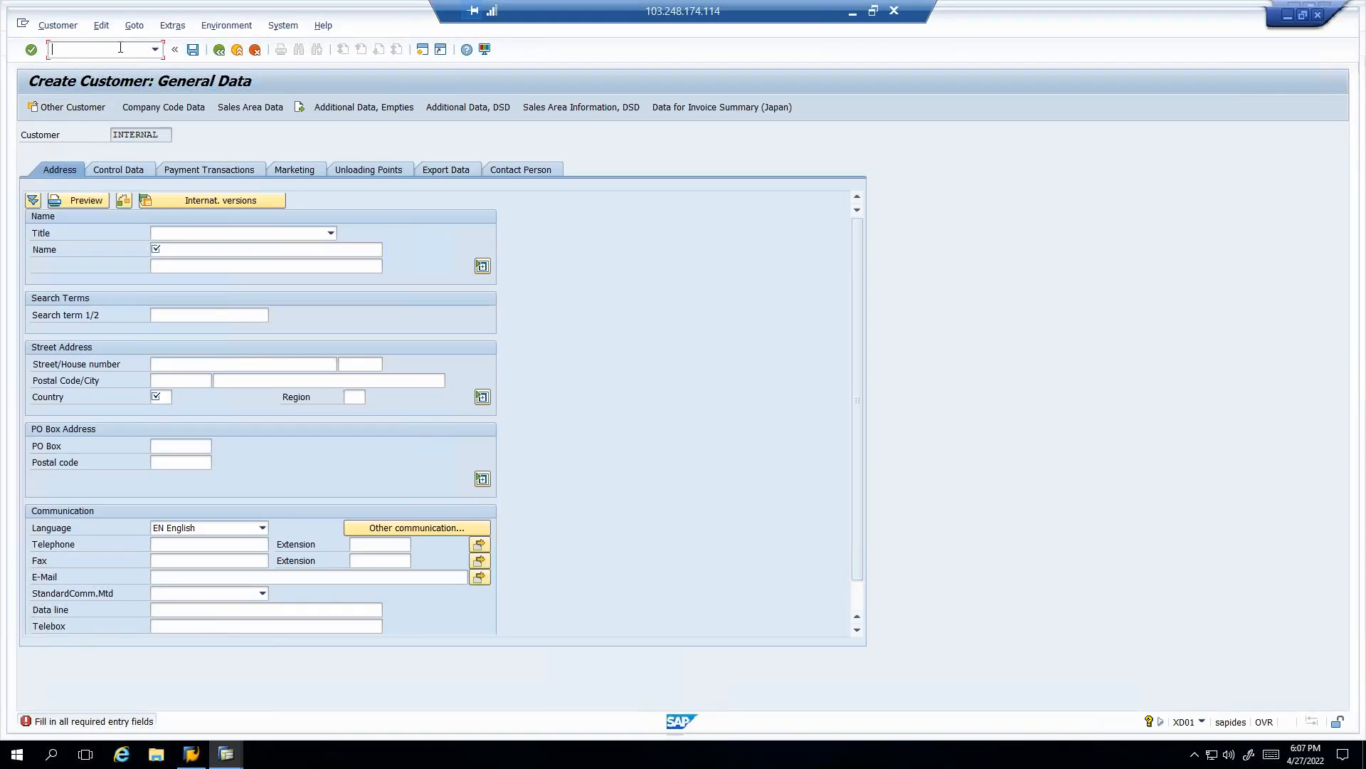
pyautogui.write('/nxd01')
pyautogui.press('Return')
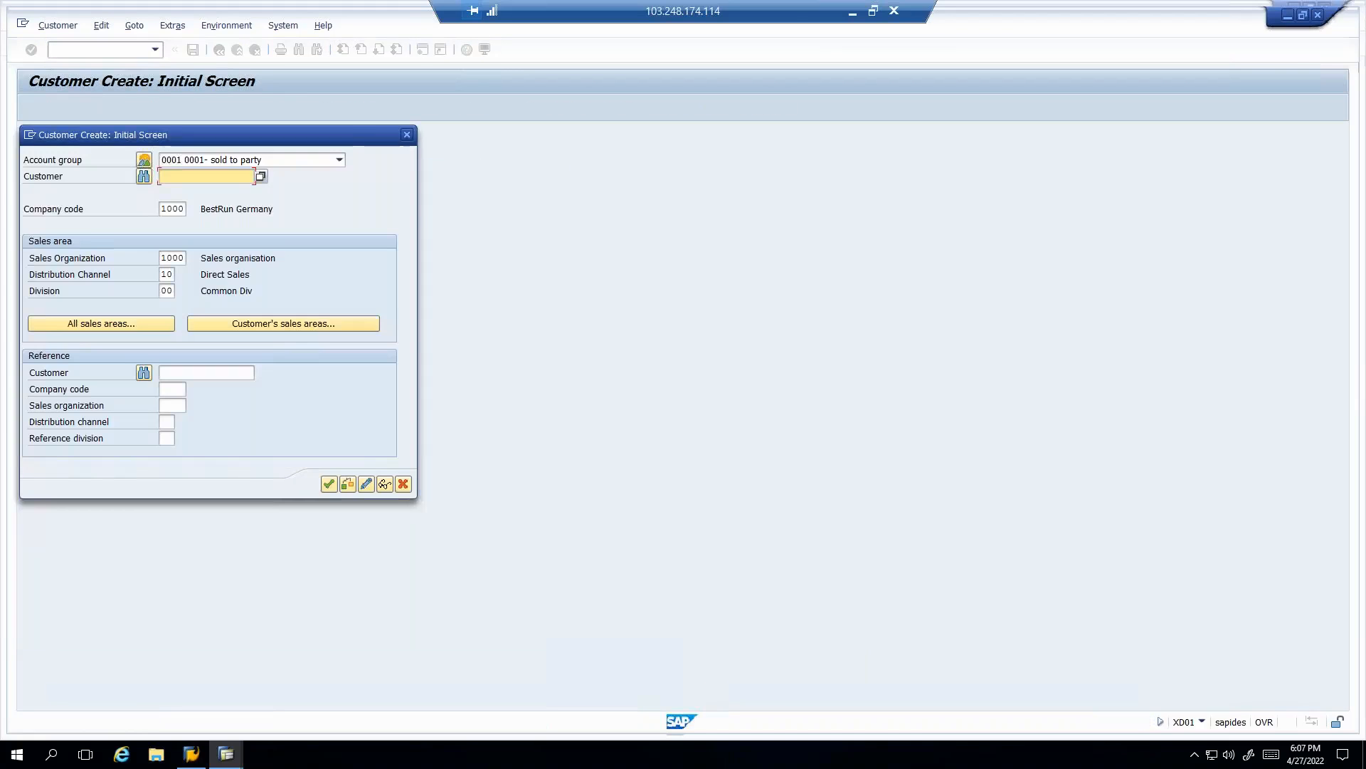
pyautogui.press('Return')
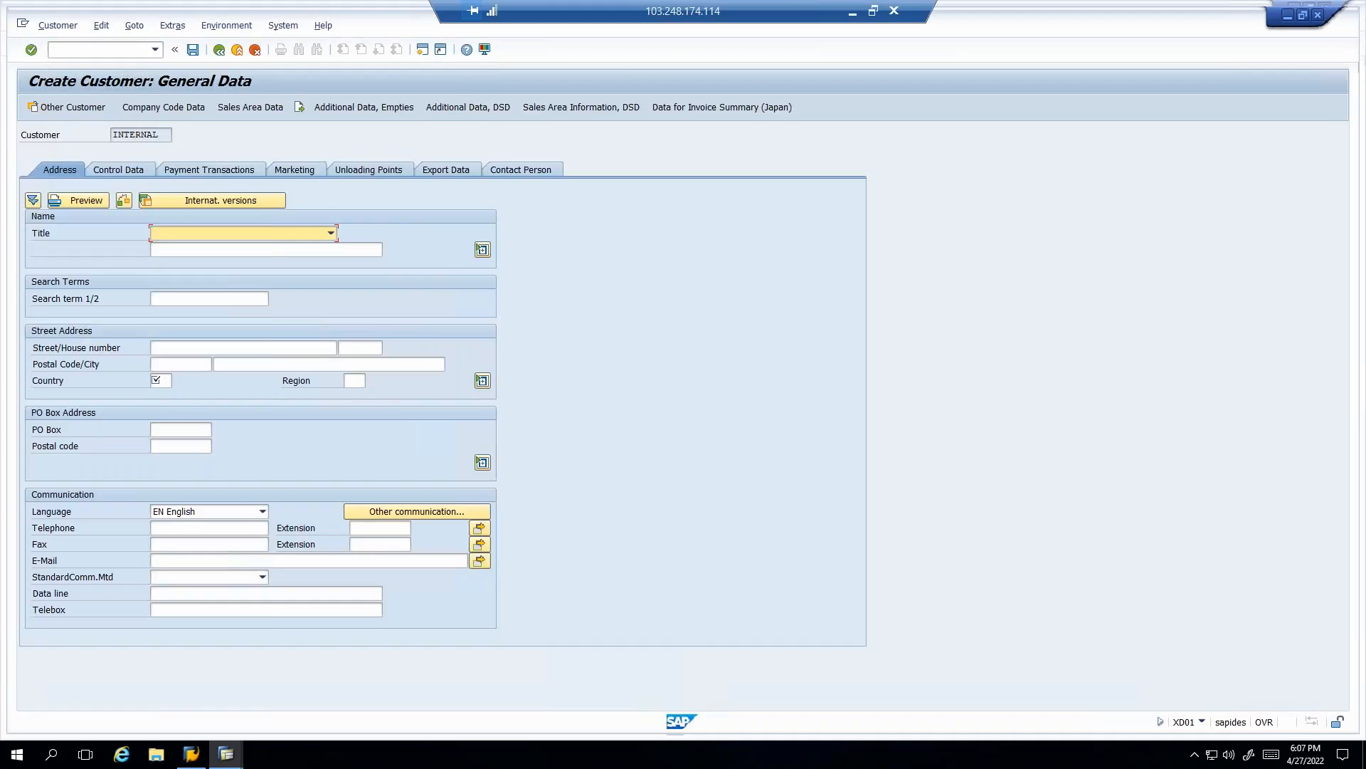
pyautogui.click(88, 246)
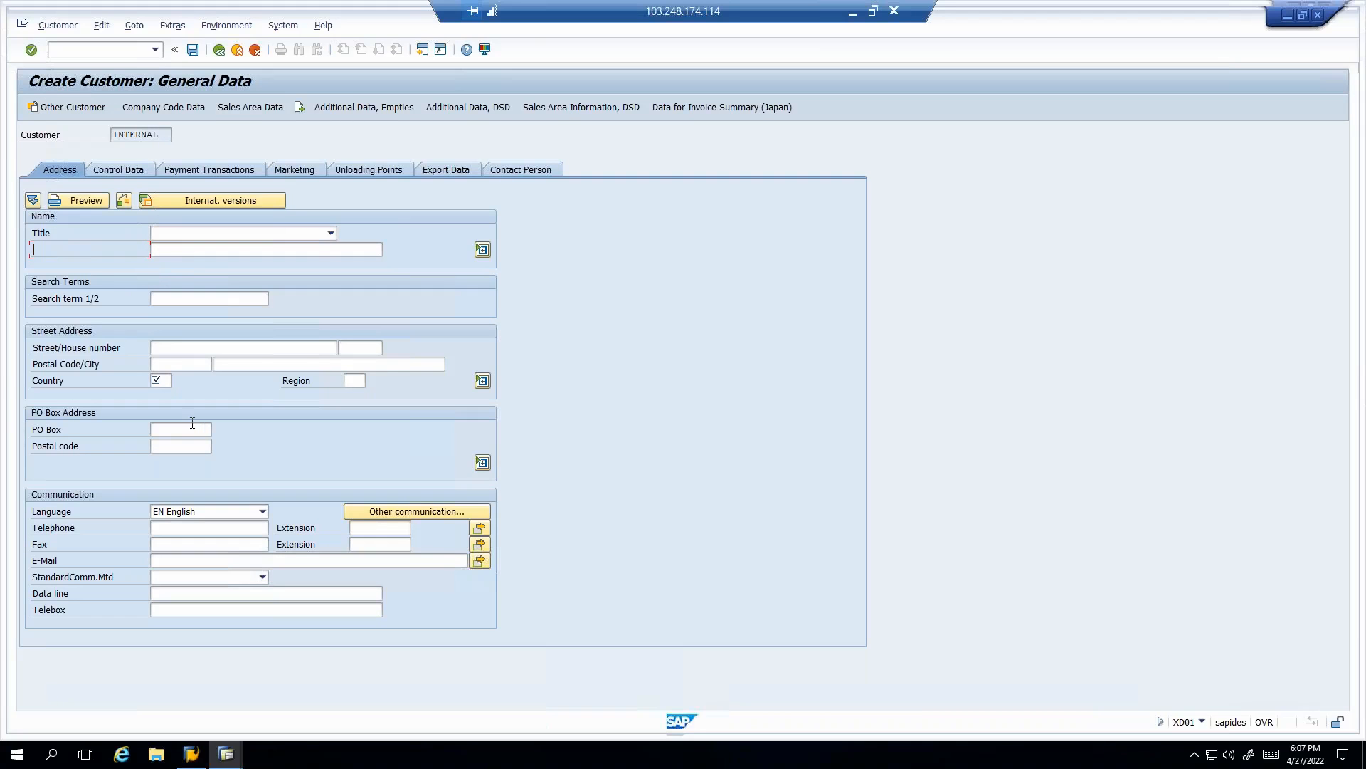
pyautogui.click(168, 384)
# - Return to the OVT0 session and reopen the Address field status settings under account group 0001's general data
pyautogui.moveTo(226, 754)
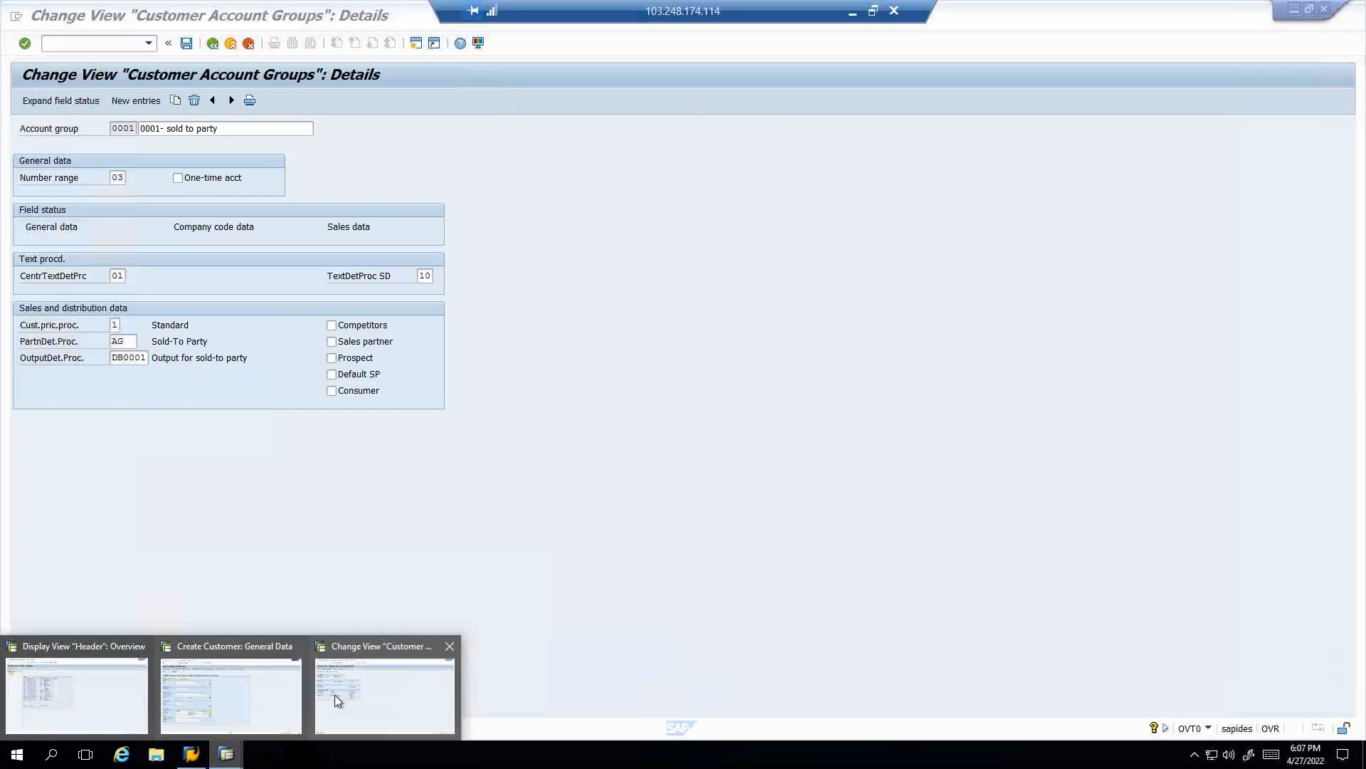
pyautogui.click(334, 694)
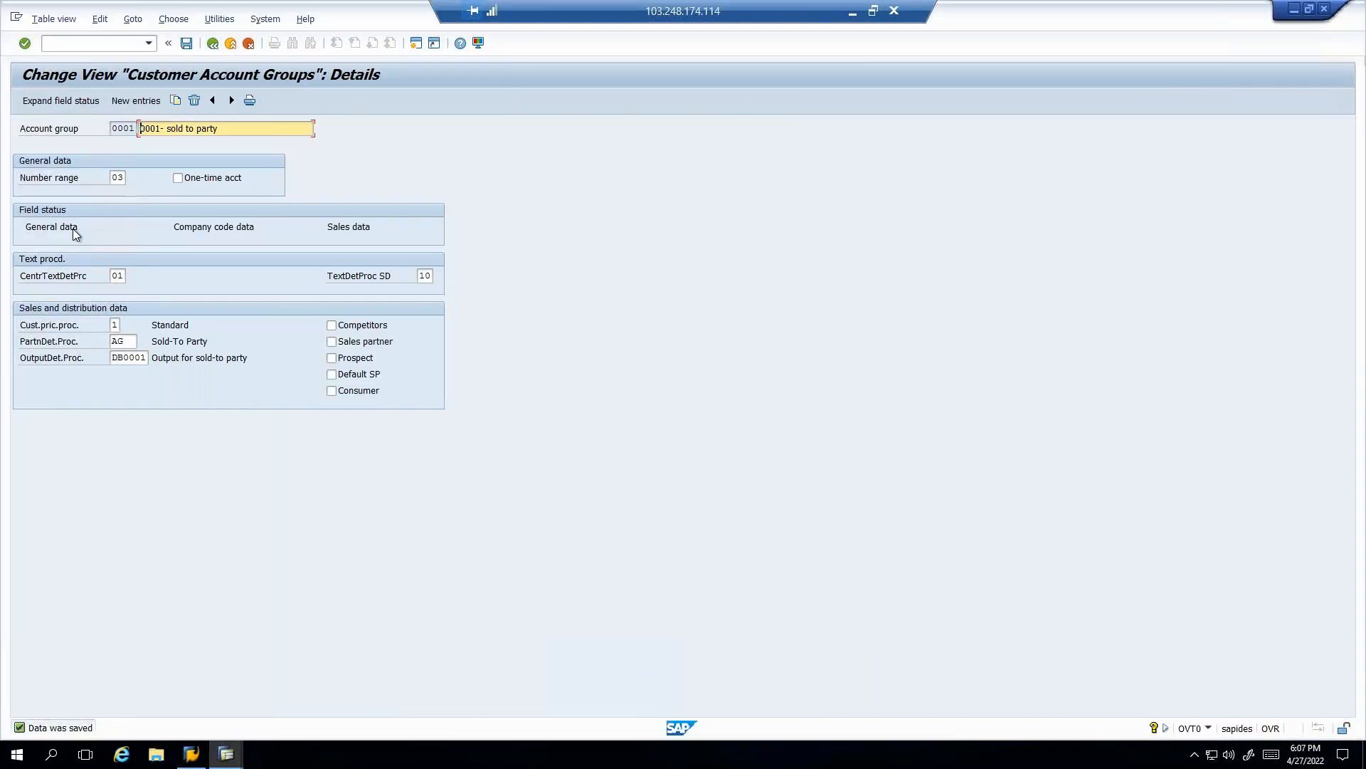
pyautogui.doubleClick(72, 228)
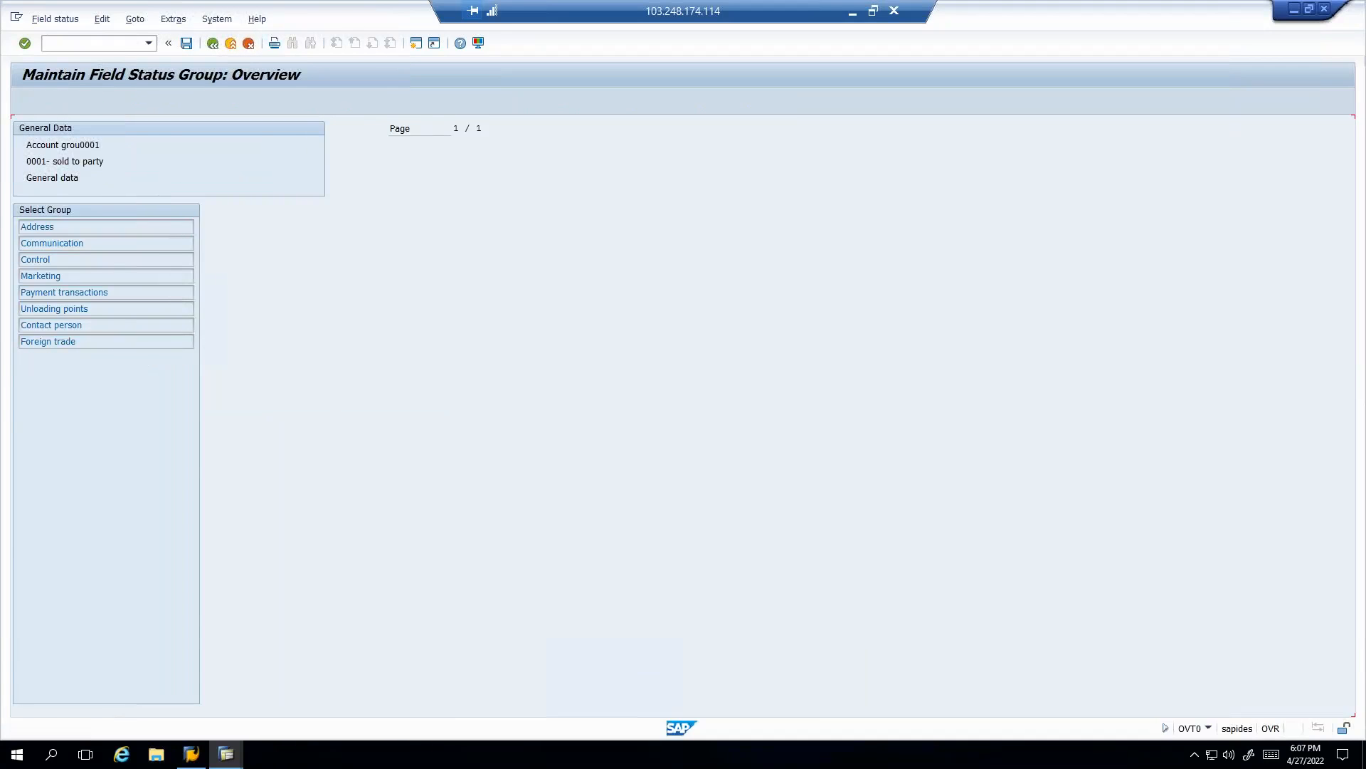
pyautogui.doubleClick(73, 228)
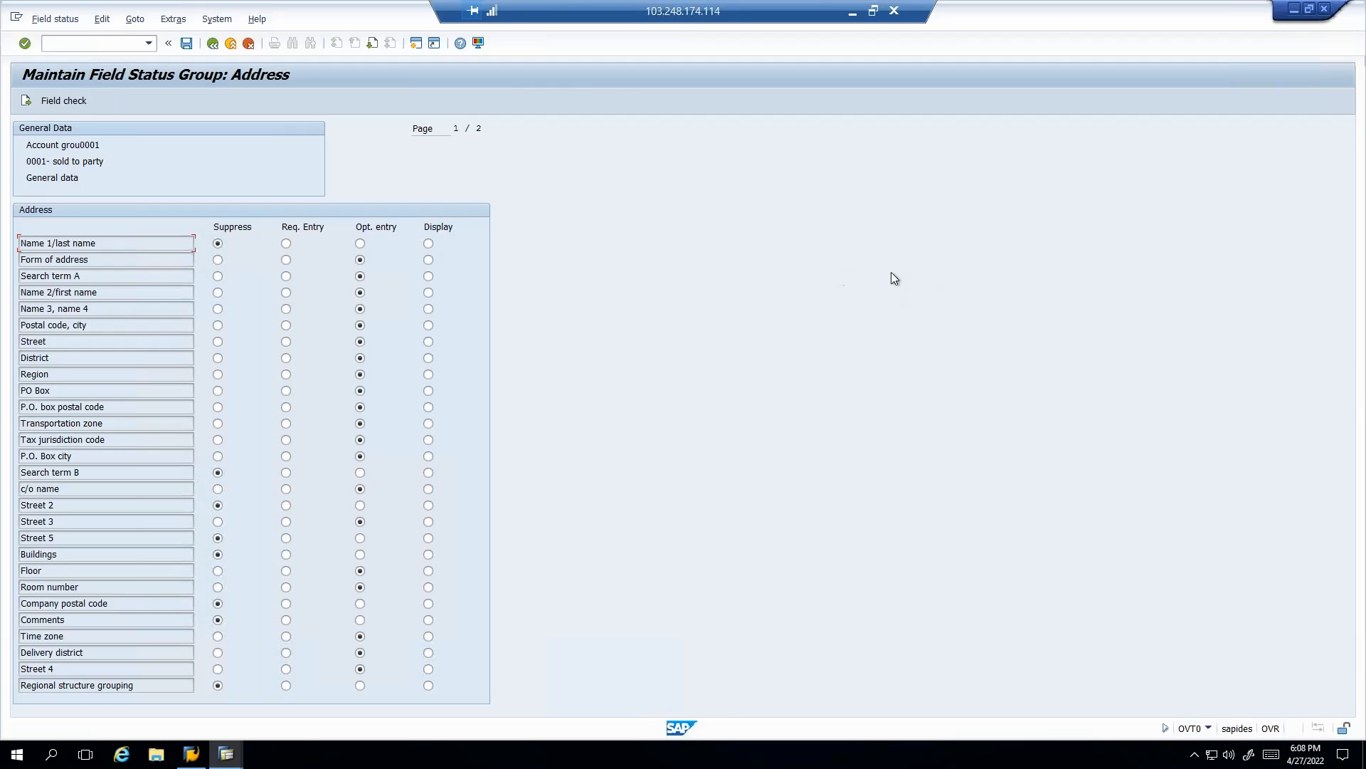
# - Run OBD2 in a new session, display the locked data and open the details of account group 0001 sold to party
pyautogui.click(234, 759)
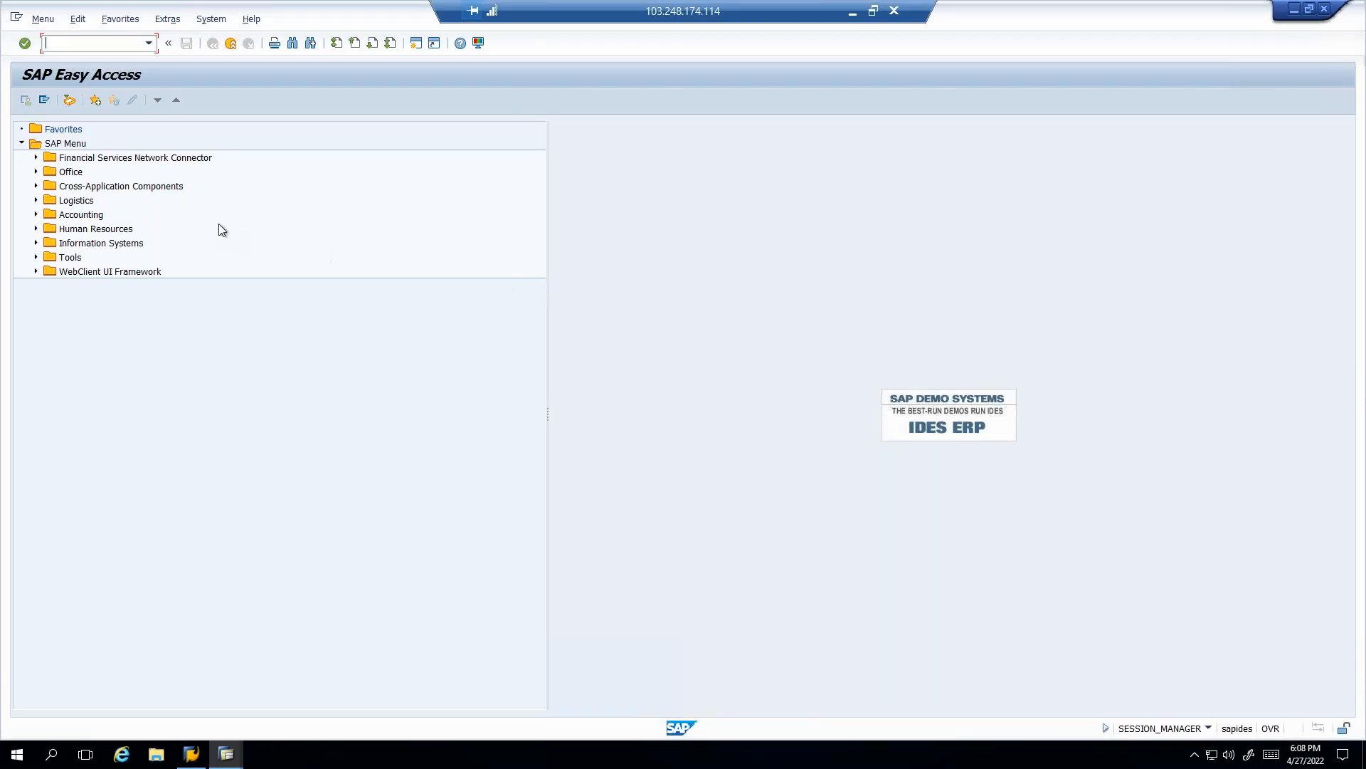
pyautogui.write('obd2')
pyautogui.press('Return')
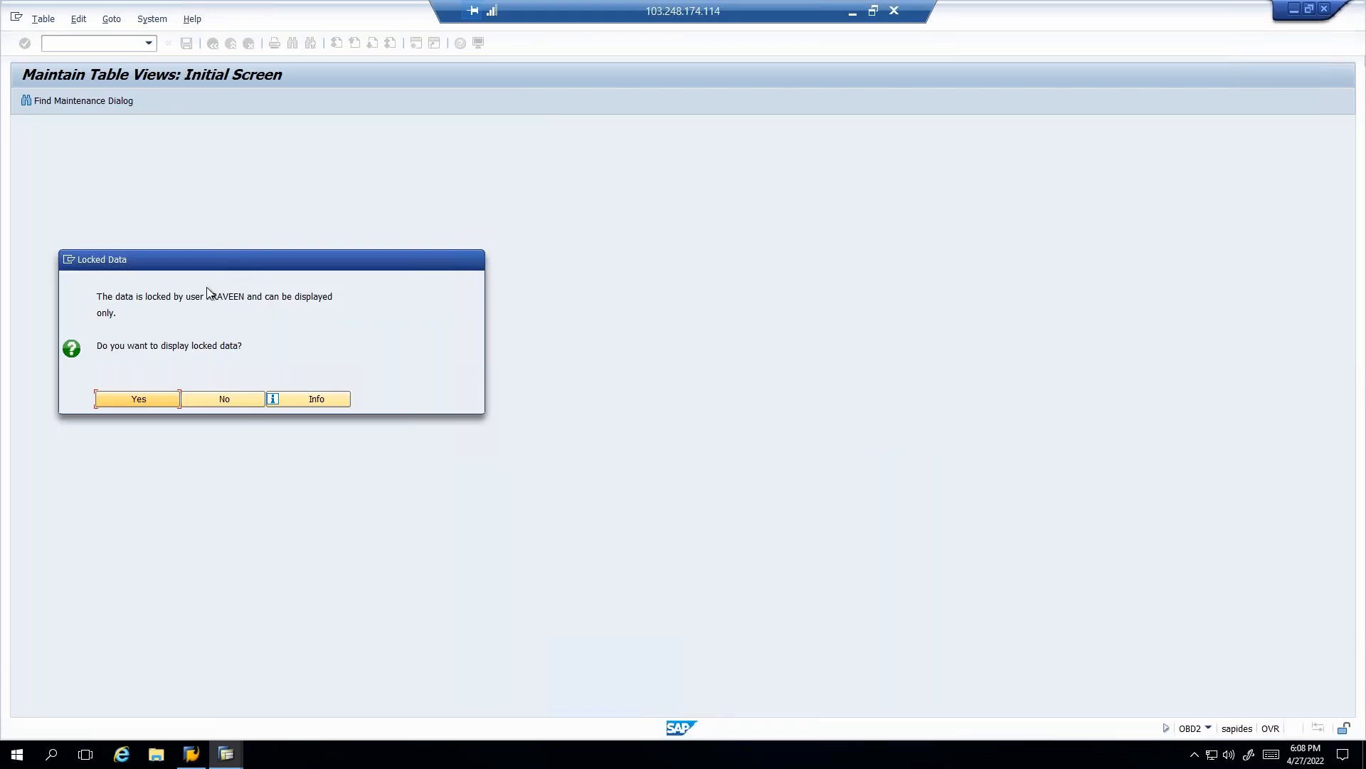
pyautogui.click(128, 399)
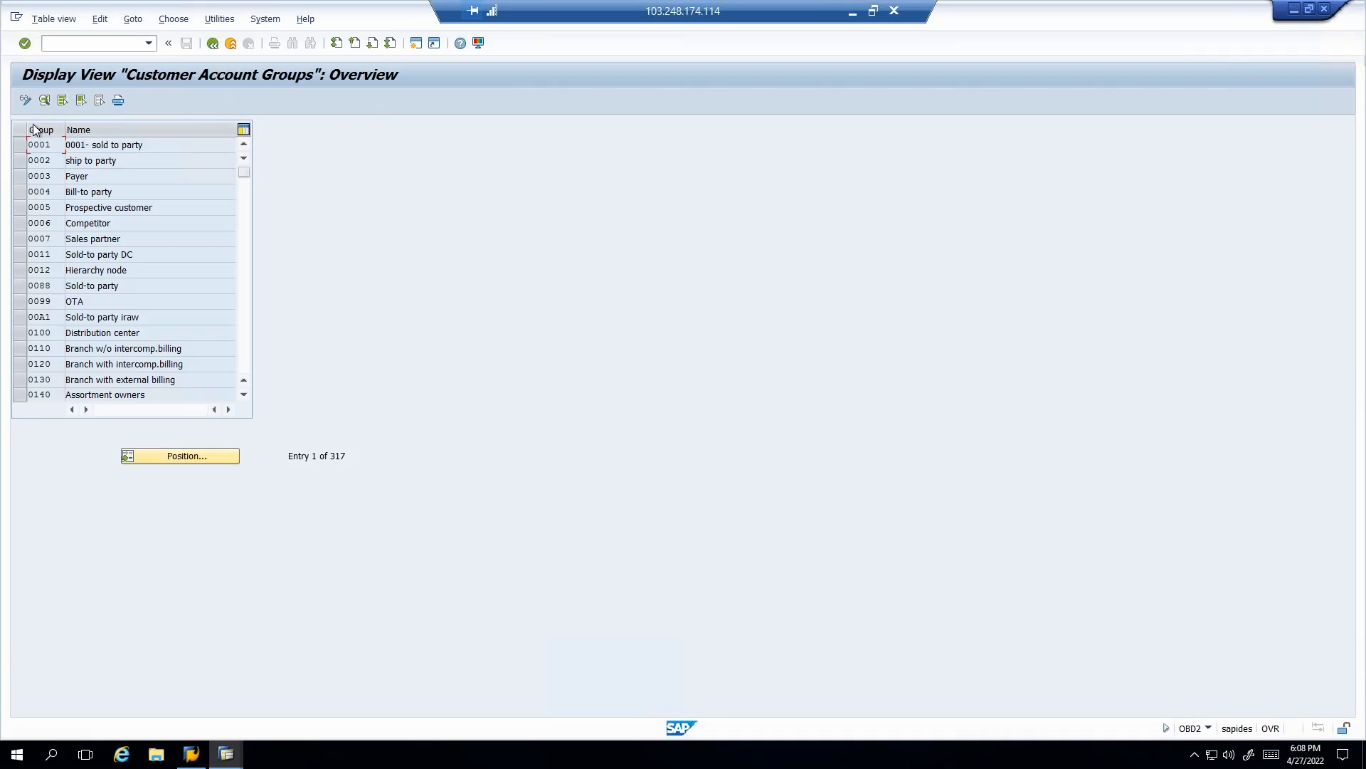
pyautogui.click(20, 145)
pyautogui.click(44, 100)
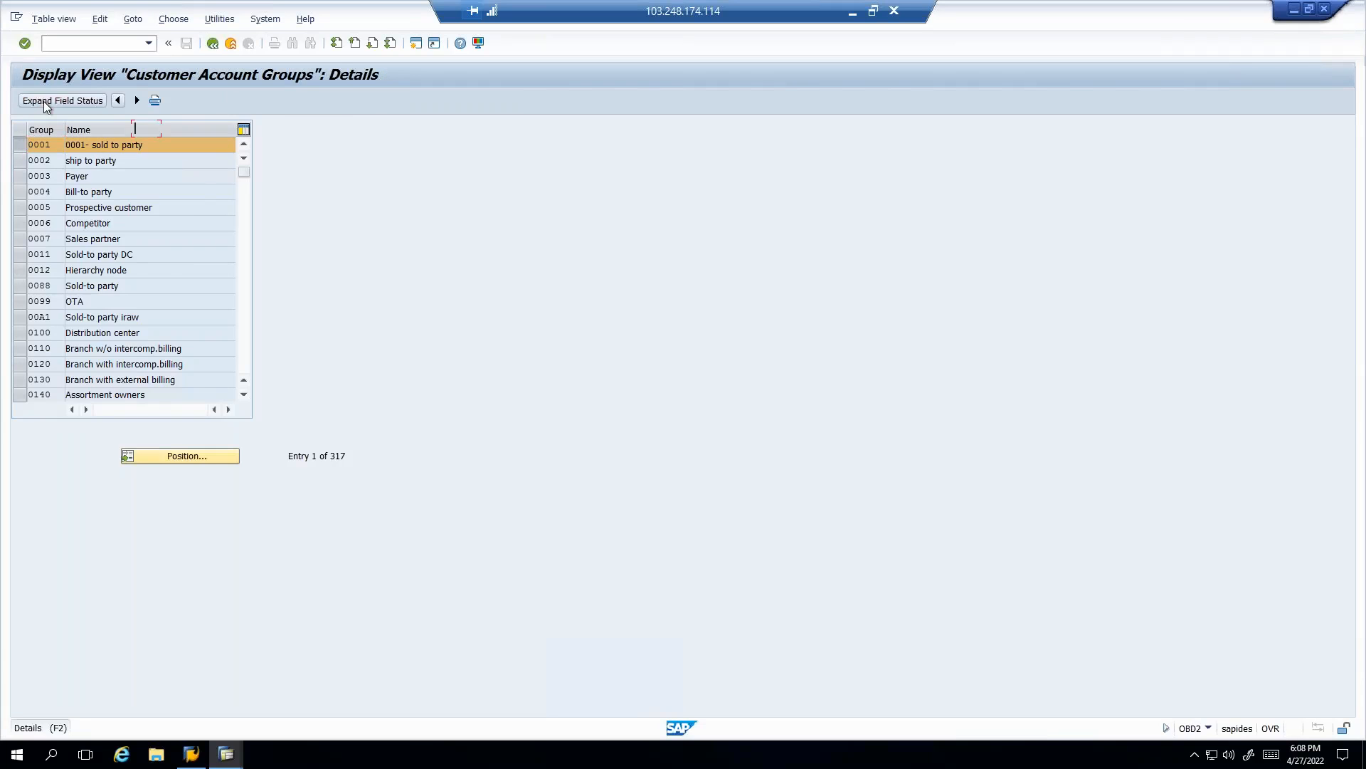
pyautogui.click(54, 276)
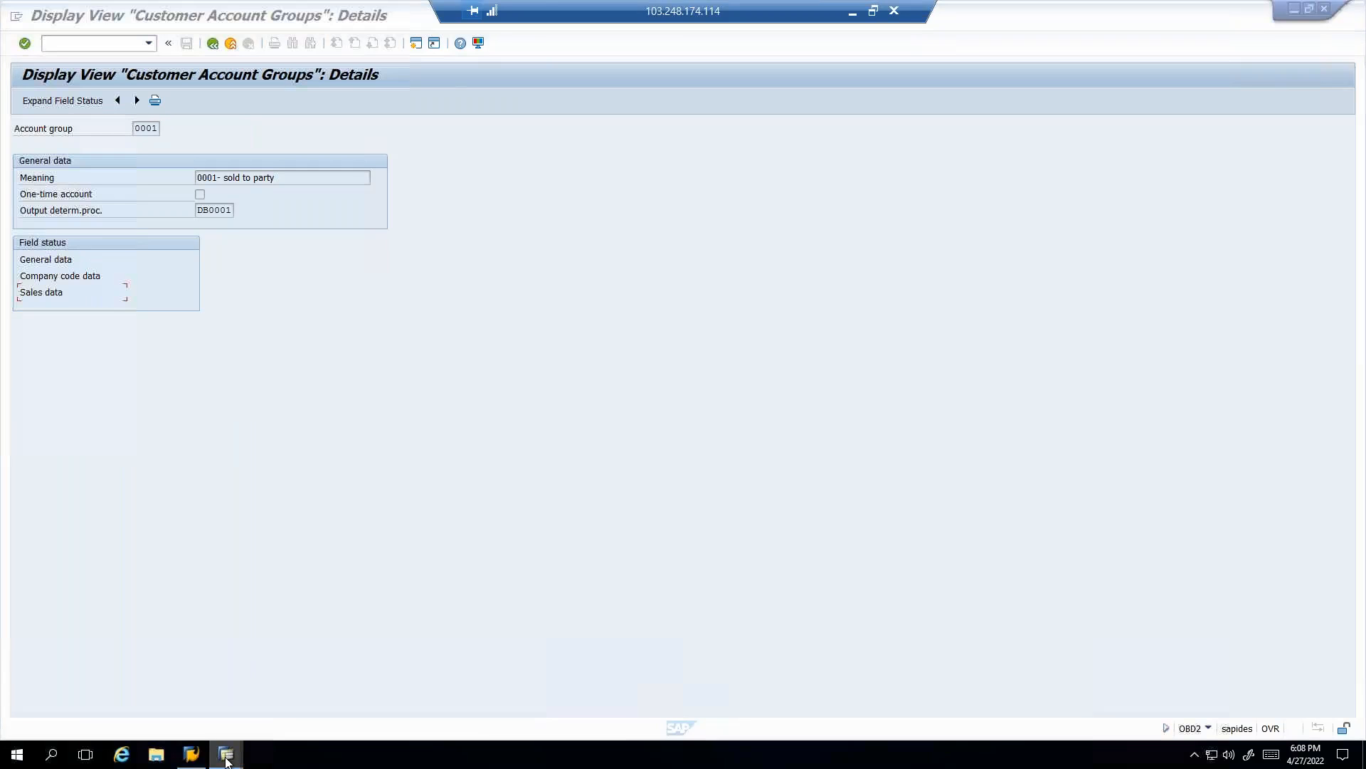
# - Switch to the OVT0 session and leave the Address field status settings for account group 0001's details
pyautogui.moveTo(225, 752)
pyautogui.click(393, 696)
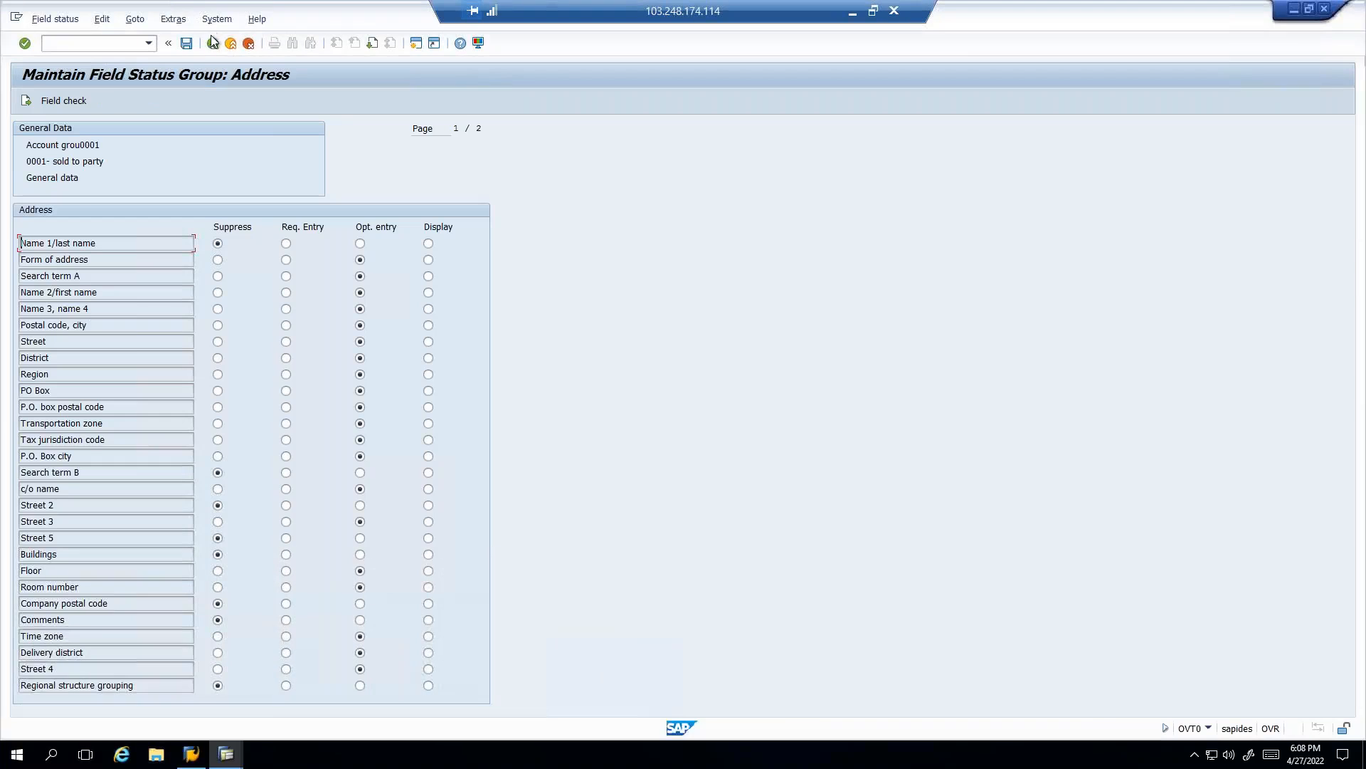
pyautogui.click(213, 43)
pyautogui.click(213, 44)
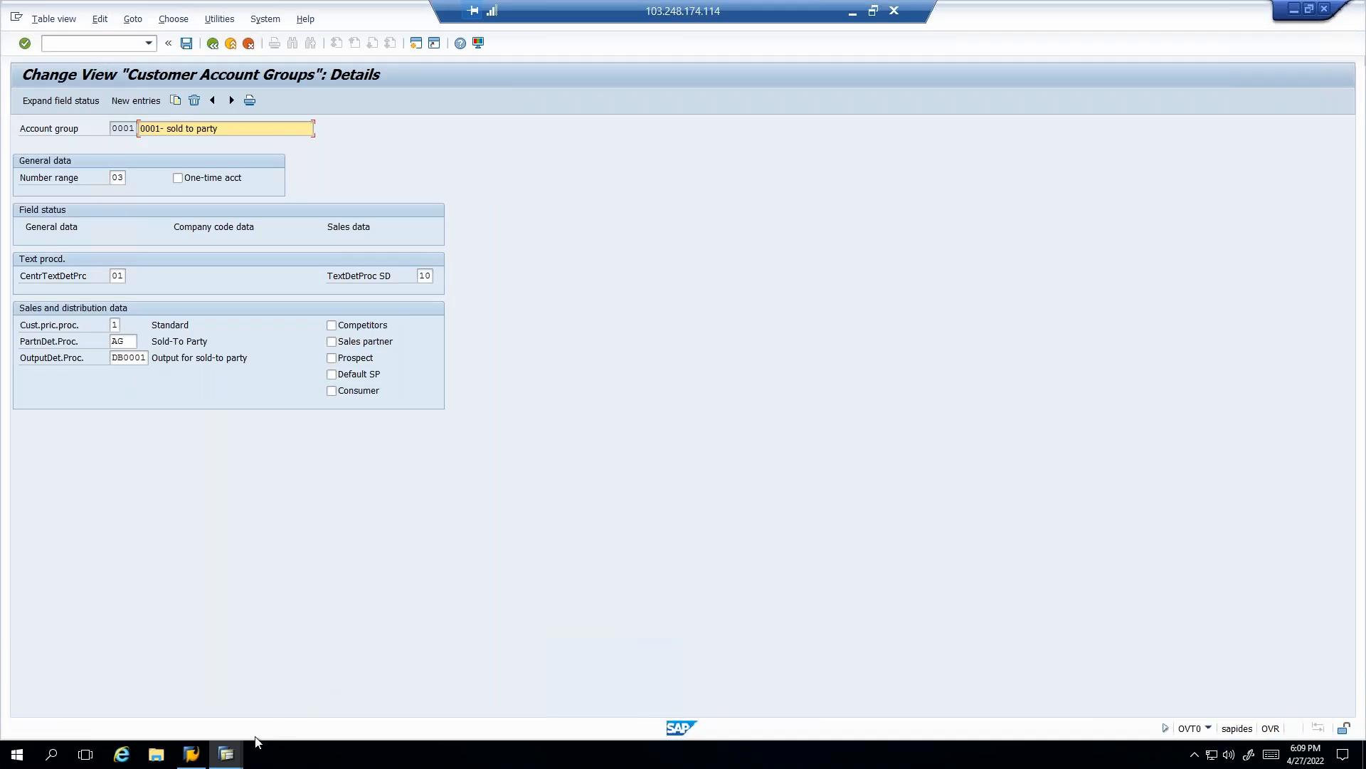
# - Compare account group 0001's details in OBD2 with its details in OVT0, including the sales and distribution data
pyautogui.click(226, 752)
pyautogui.click(517, 711)
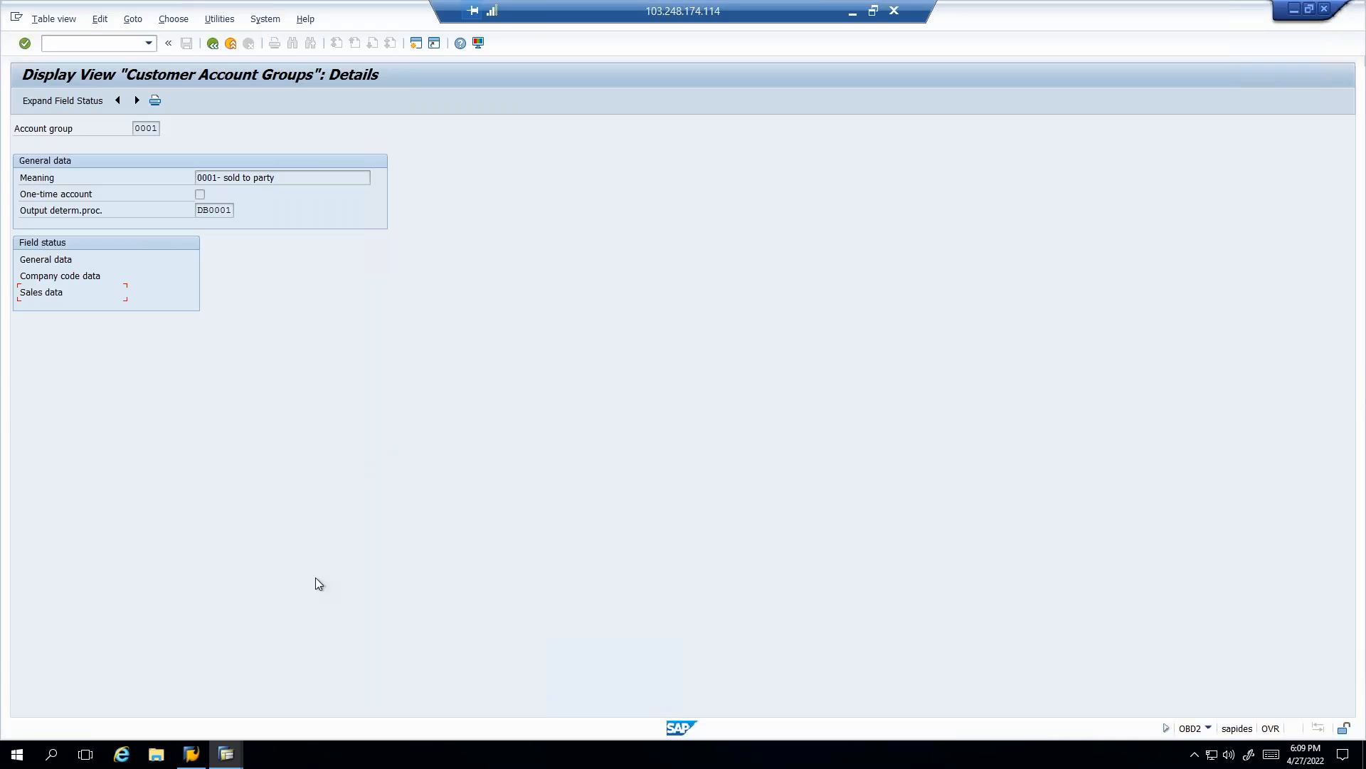
pyautogui.click(227, 753)
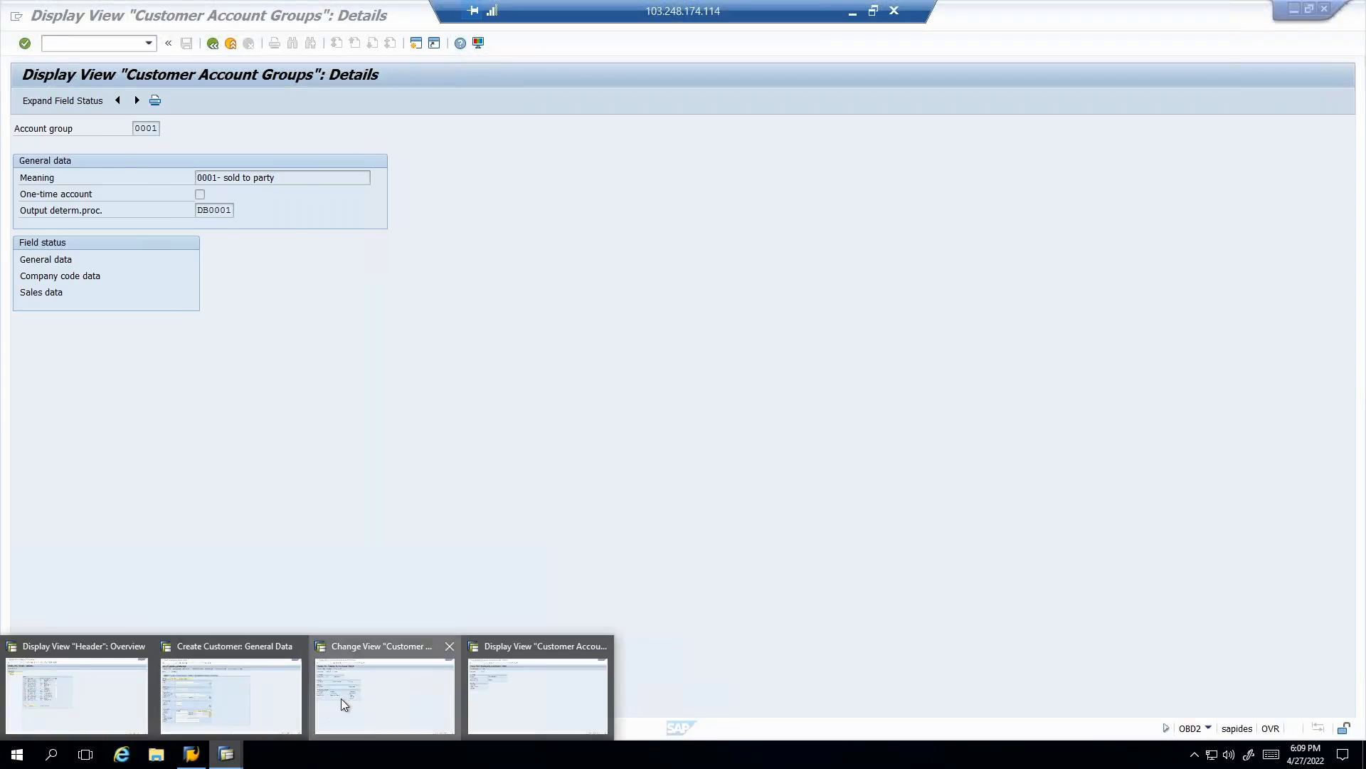
pyautogui.click(343, 704)
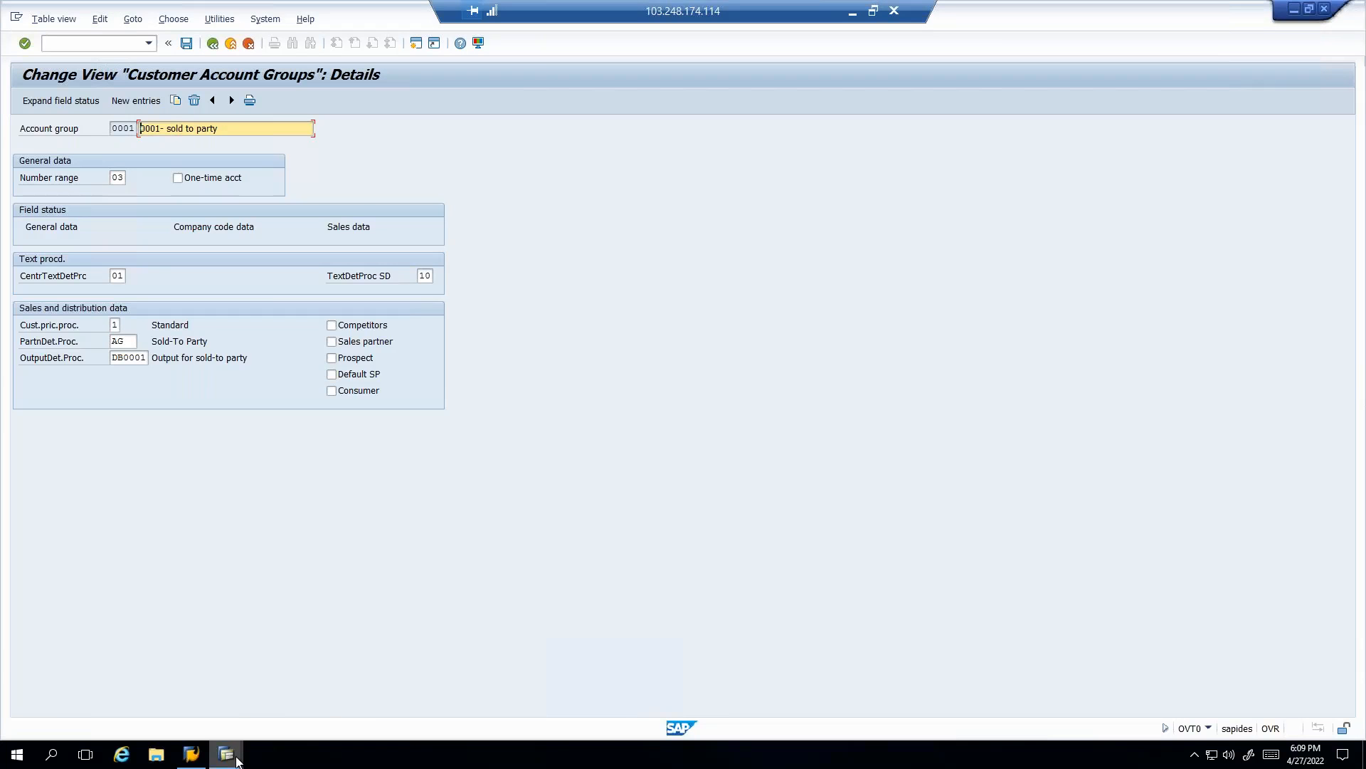
pyautogui.moveTo(238, 760)
pyautogui.moveTo(520, 715)
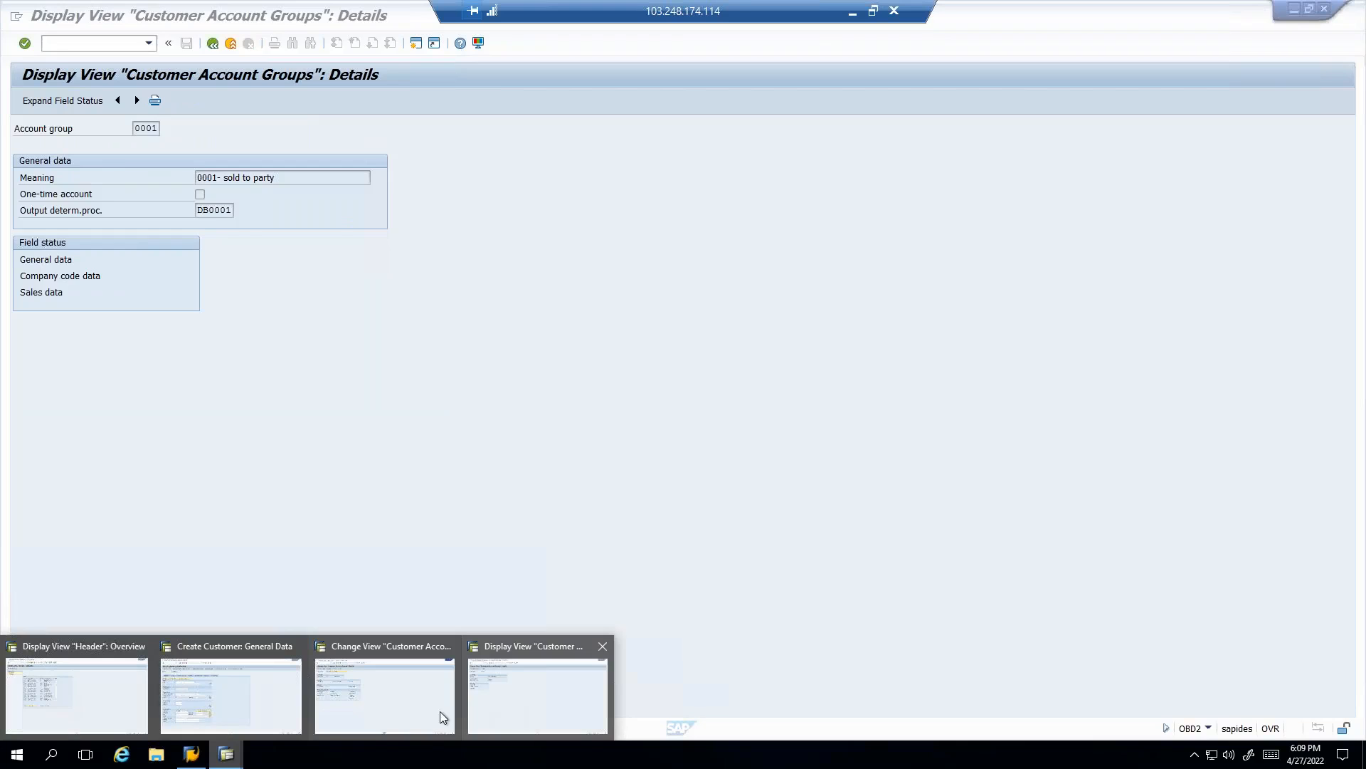
pyautogui.moveTo(414, 711)
pyautogui.moveTo(382, 692)
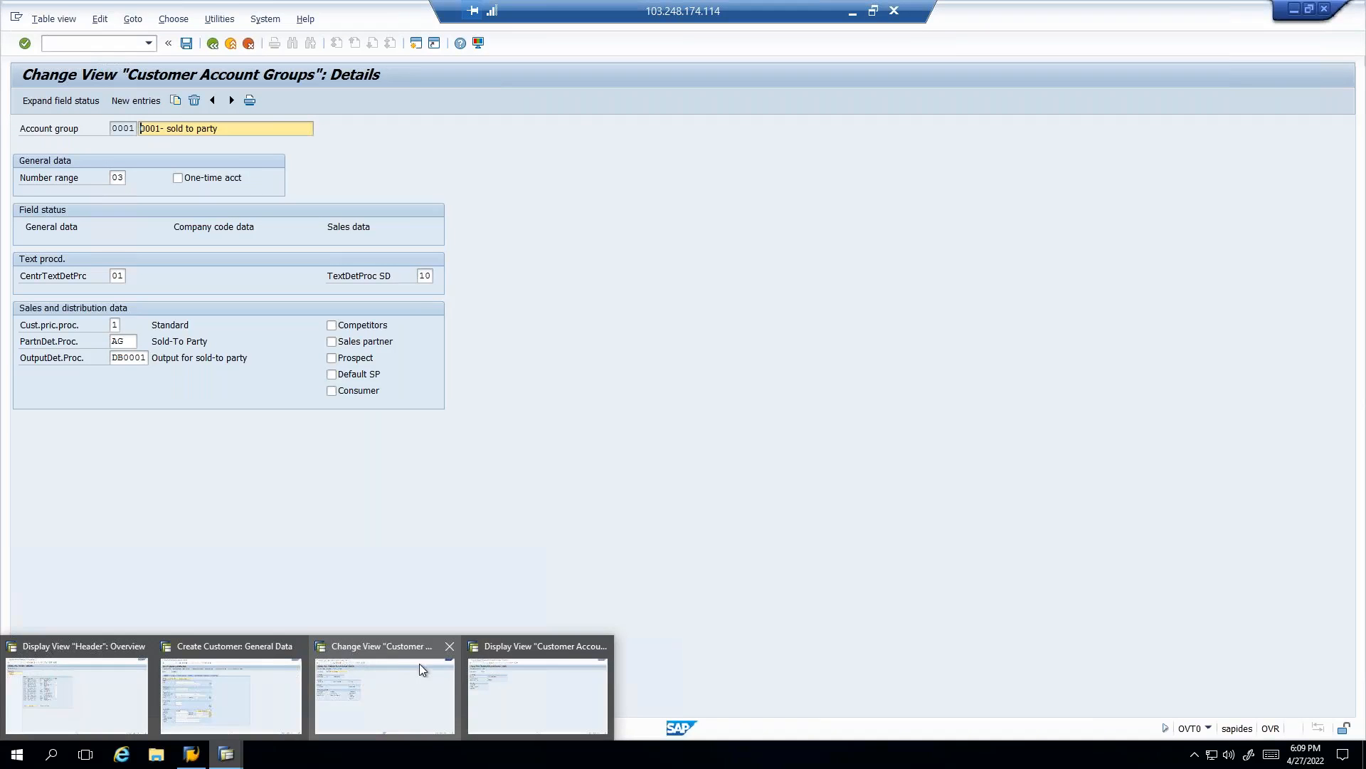
pyautogui.moveTo(501, 652)
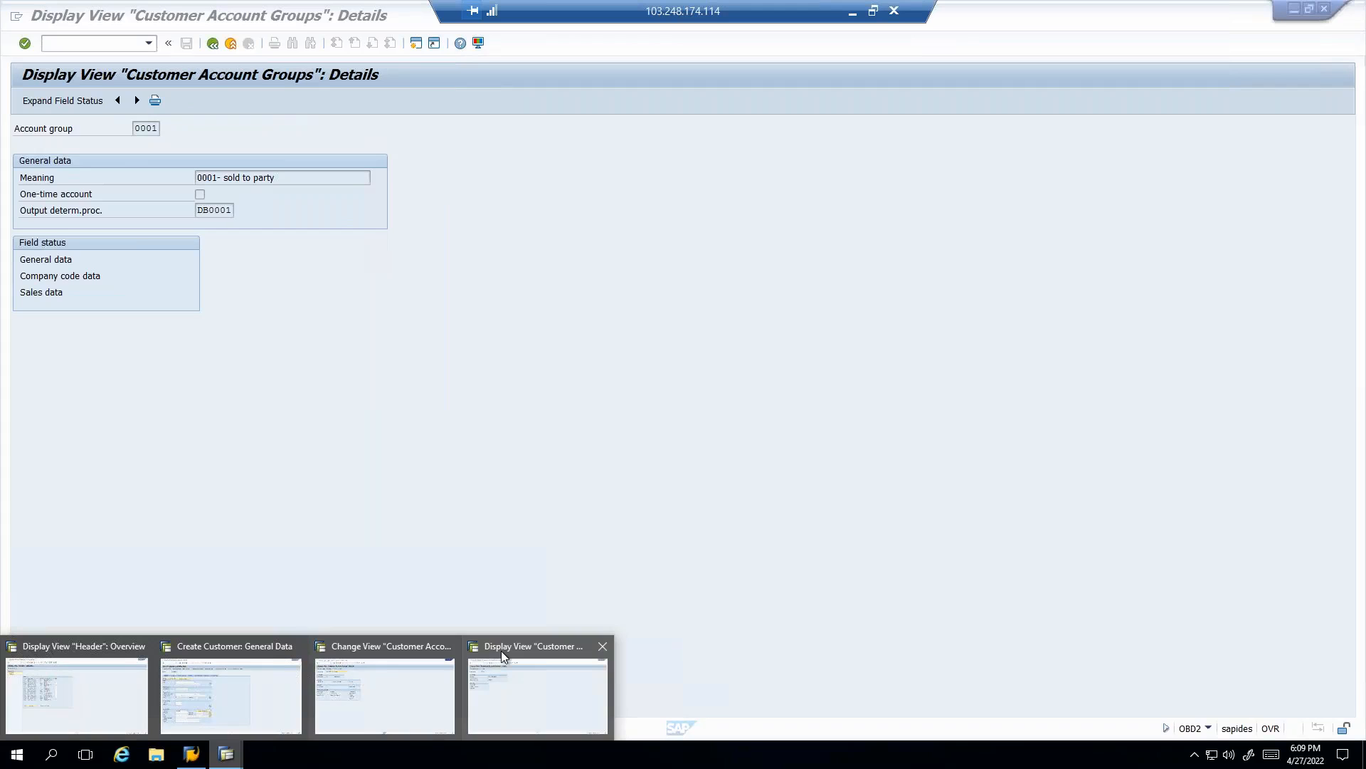
pyautogui.moveTo(383, 663)
pyautogui.click(382, 697)
pyautogui.moveTo(383, 703)
pyautogui.click(365, 700)
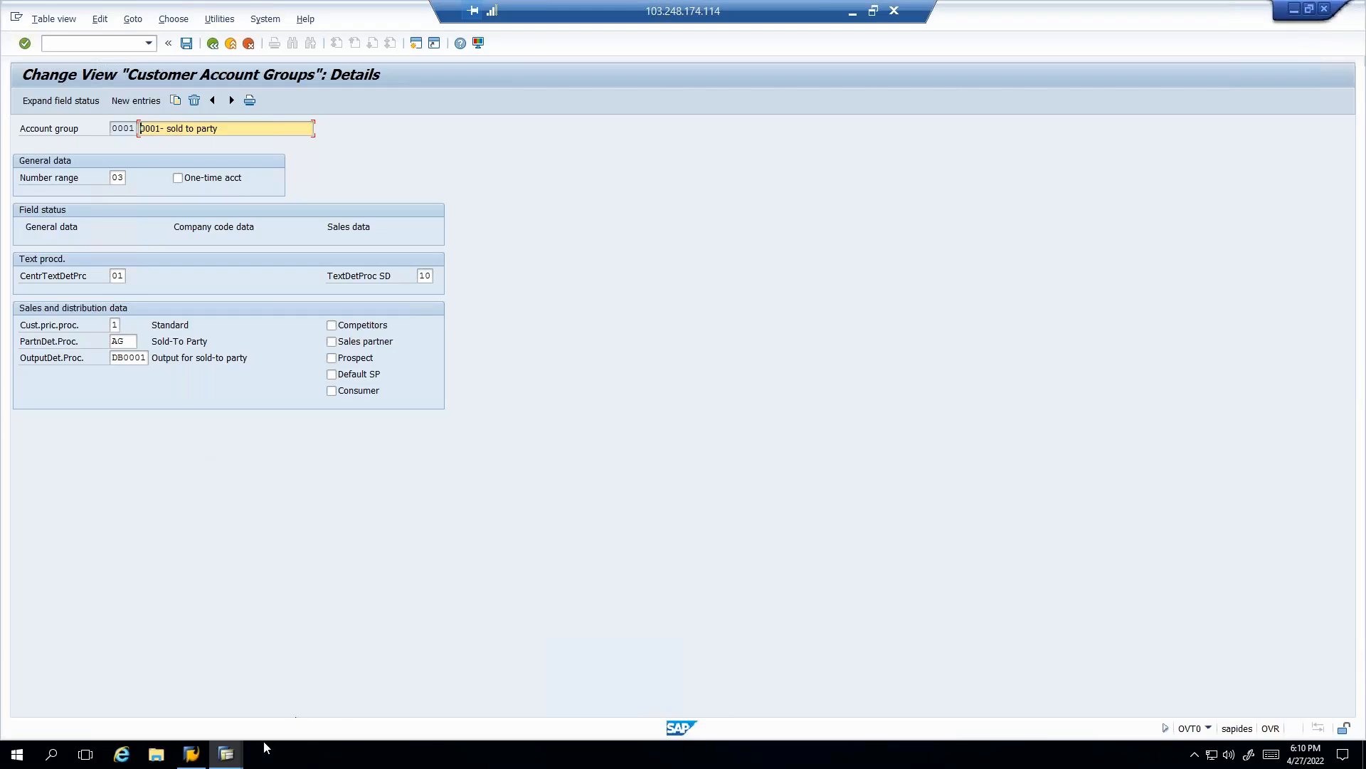
# - Close the OBD2 session and compare the customer's general data in XD01 with account group 0001's details in OVT0
pyautogui.moveTo(604, 651)
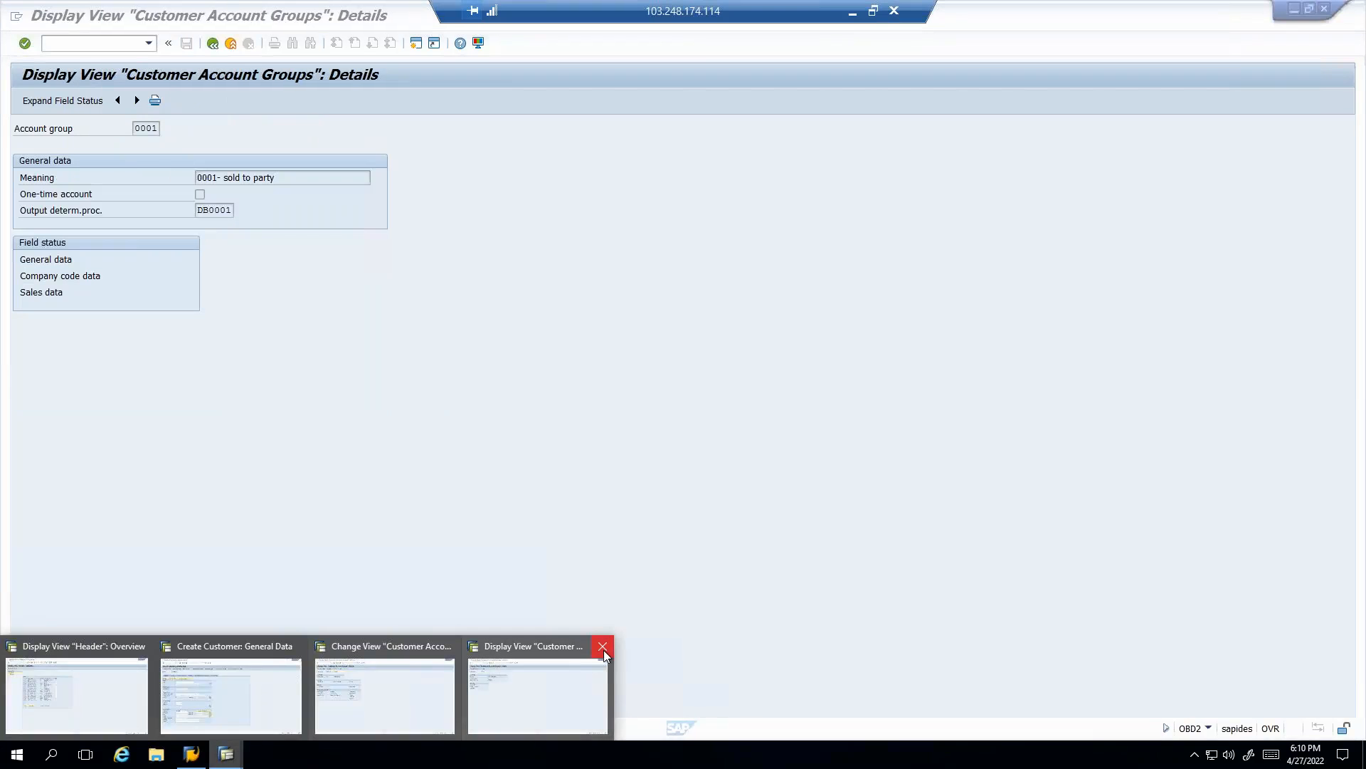
pyautogui.click(603, 648)
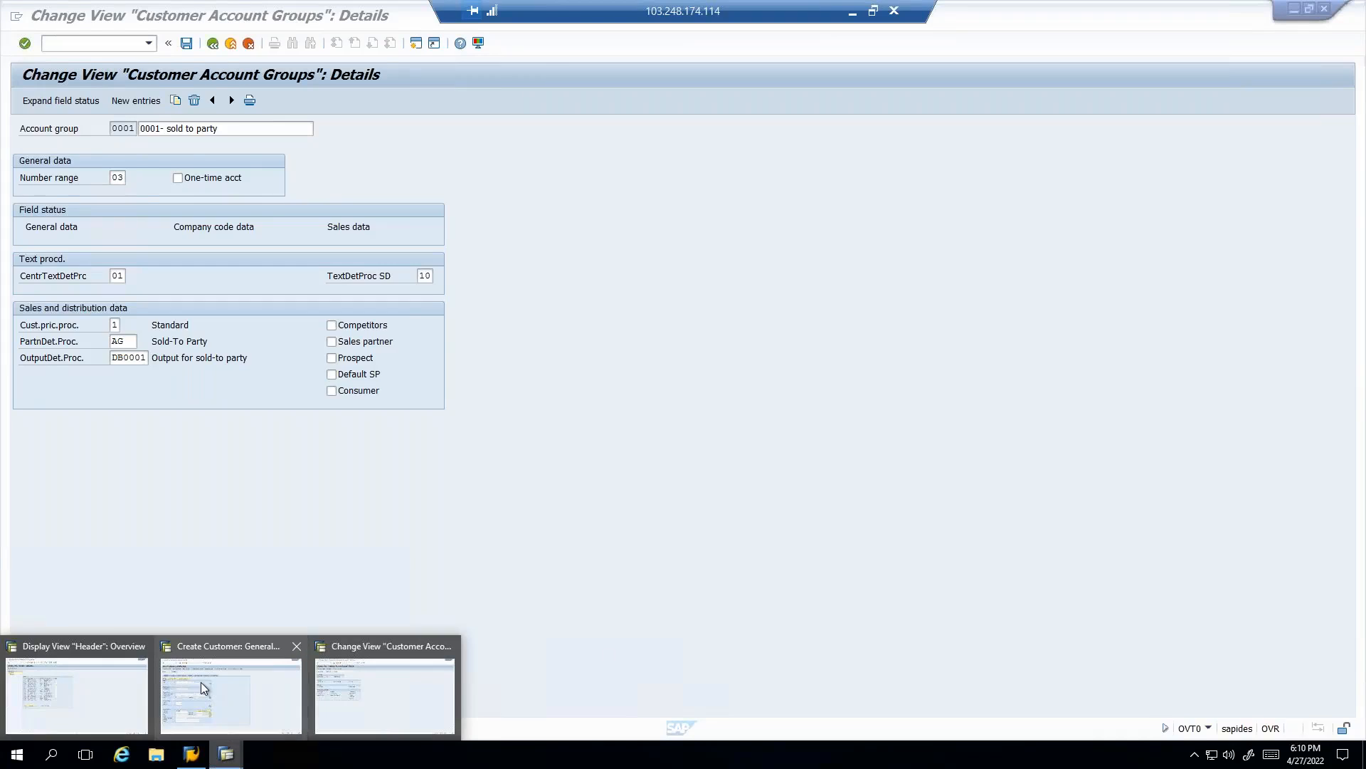
pyautogui.click(204, 682)
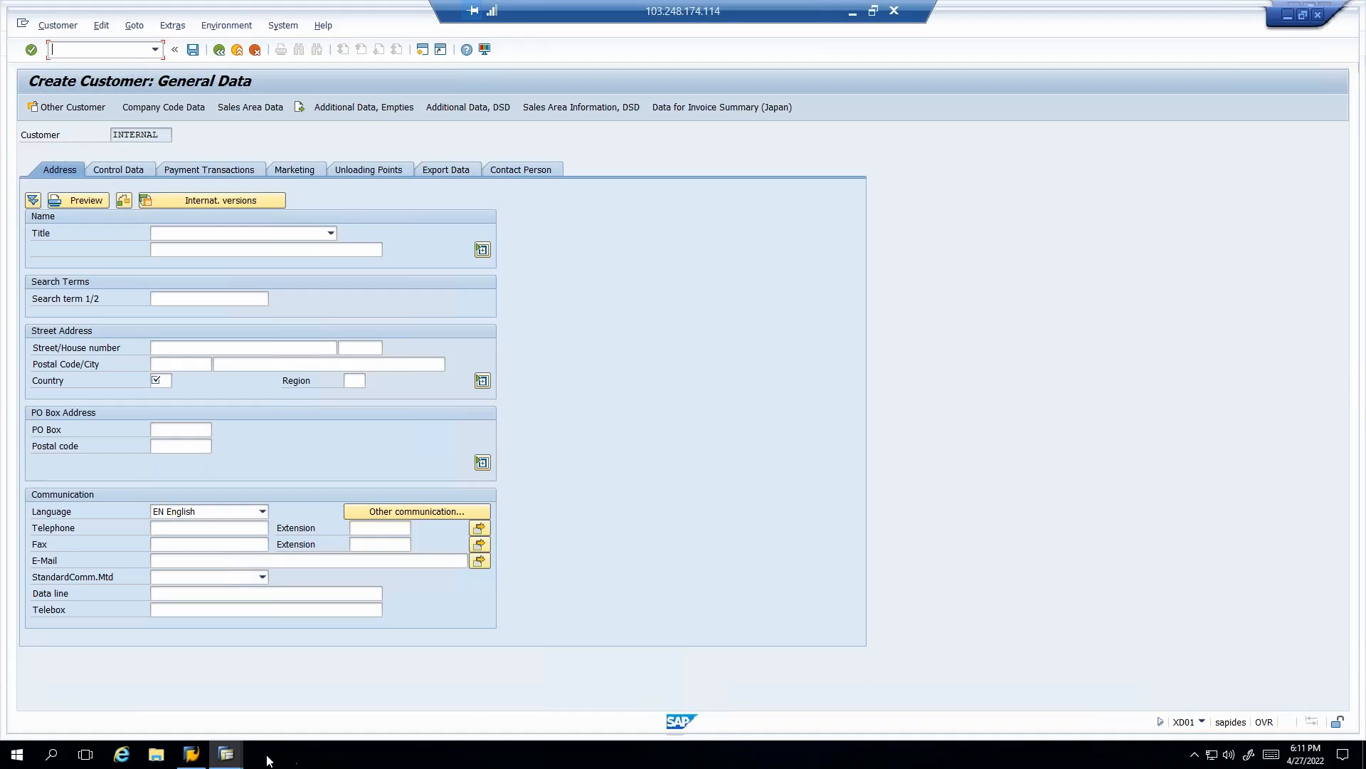
pyautogui.click(227, 754)
pyautogui.click(338, 715)
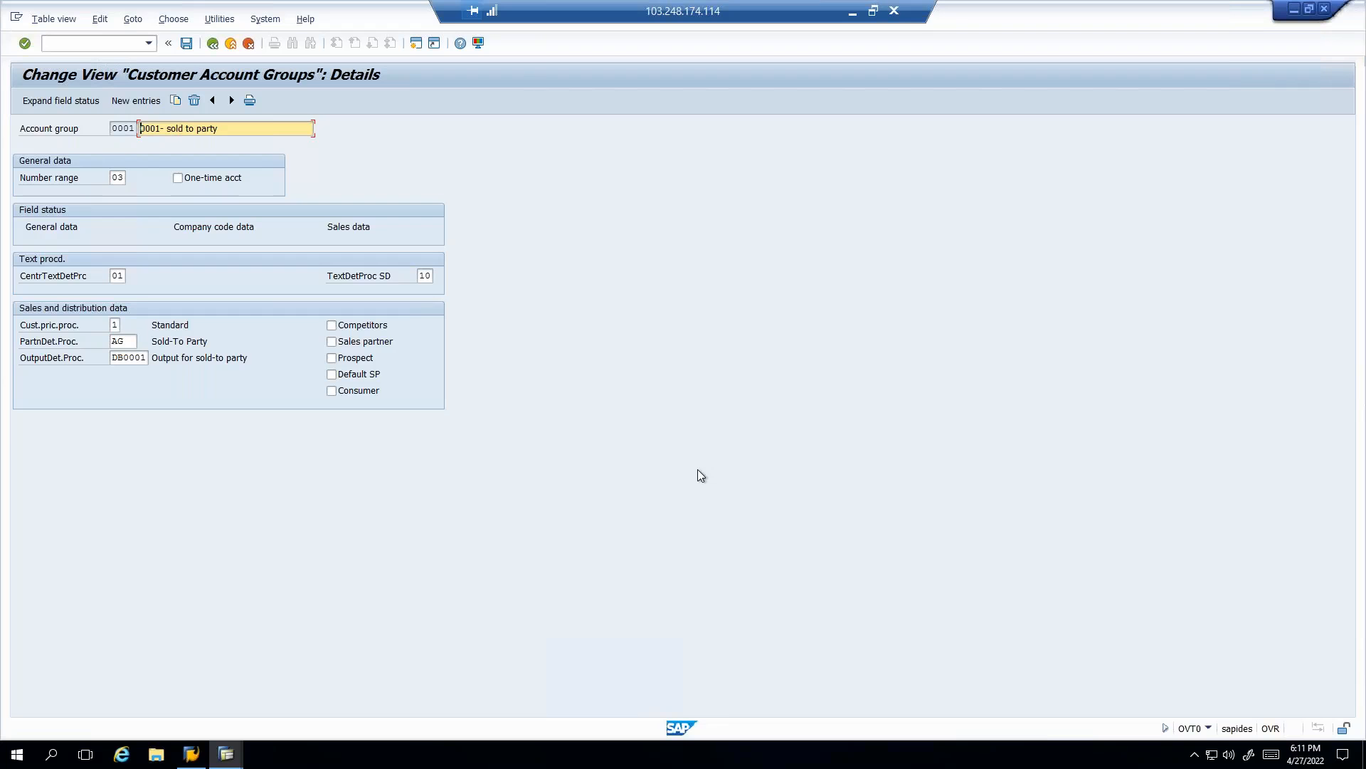
pyautogui.click(227, 755)
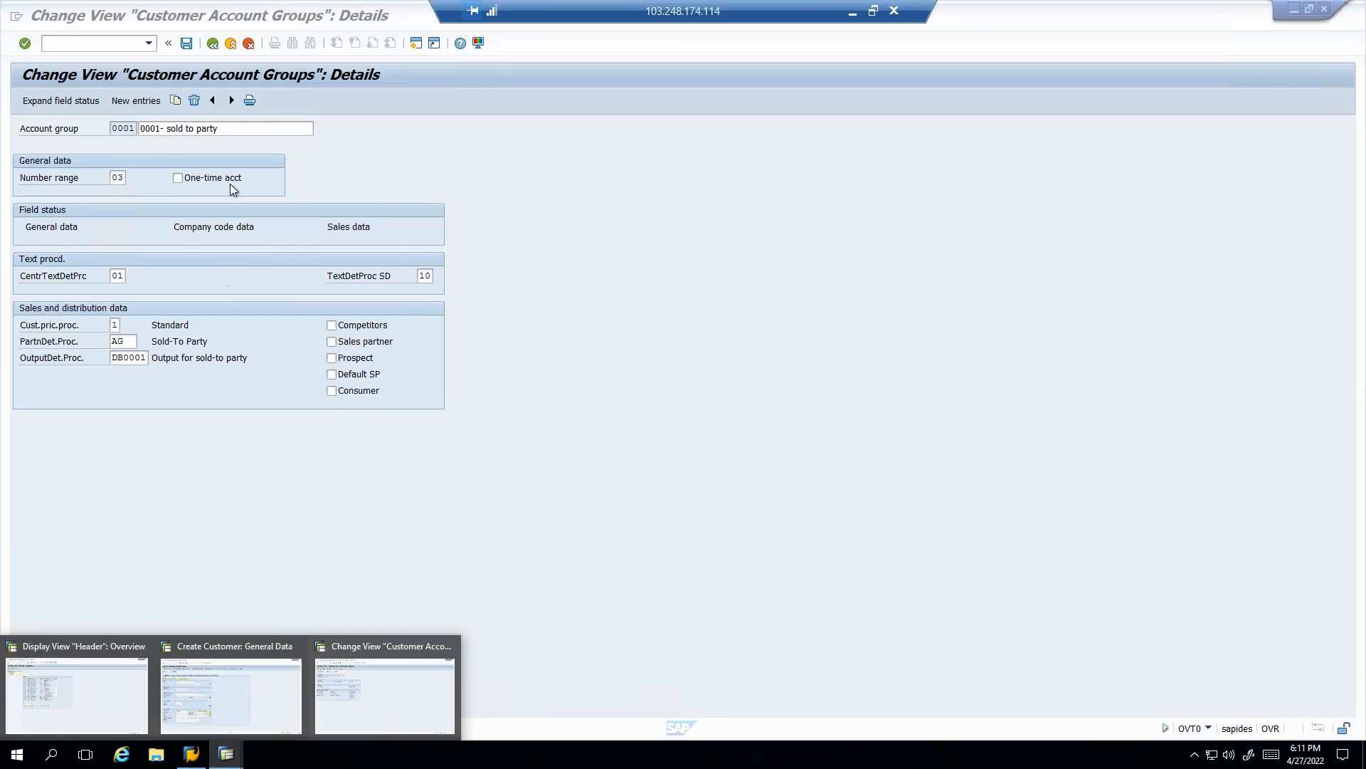
# - Switch to the XD01 session, check the customer number field and cancel the customer being created
pyautogui.click(229, 711)
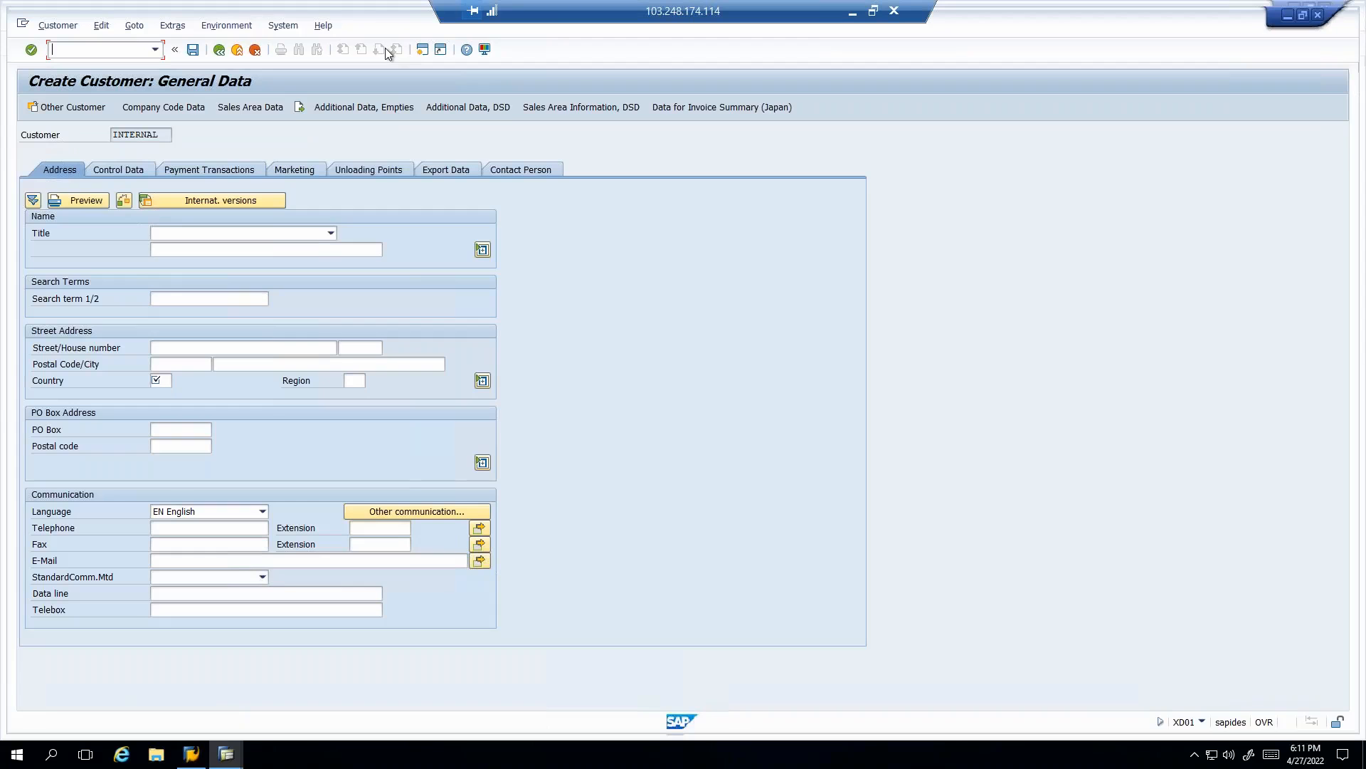
pyautogui.click(164, 135)
pyautogui.moveTo(165, 135); pyautogui.dragTo(77, 131)
pyautogui.click(220, 50)
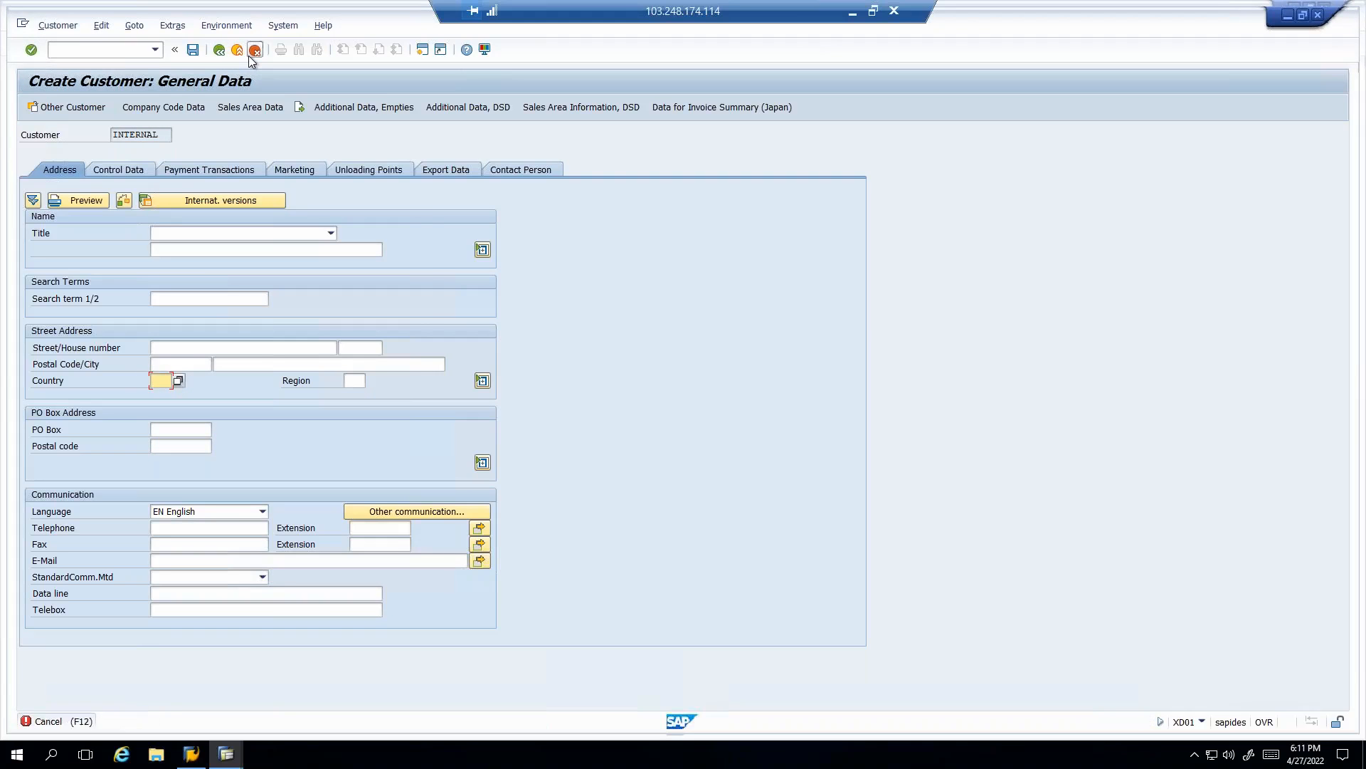
pyautogui.click(250, 57)
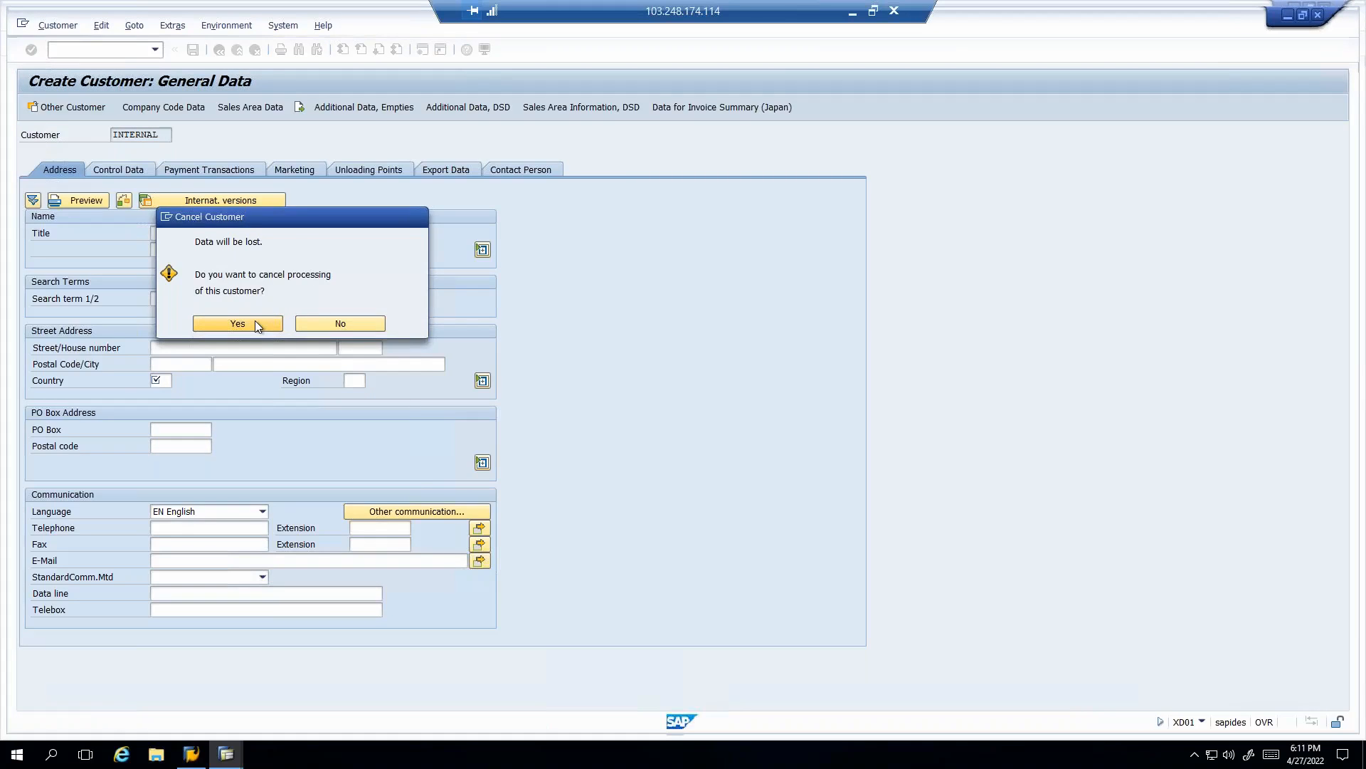
pyautogui.click(239, 324)
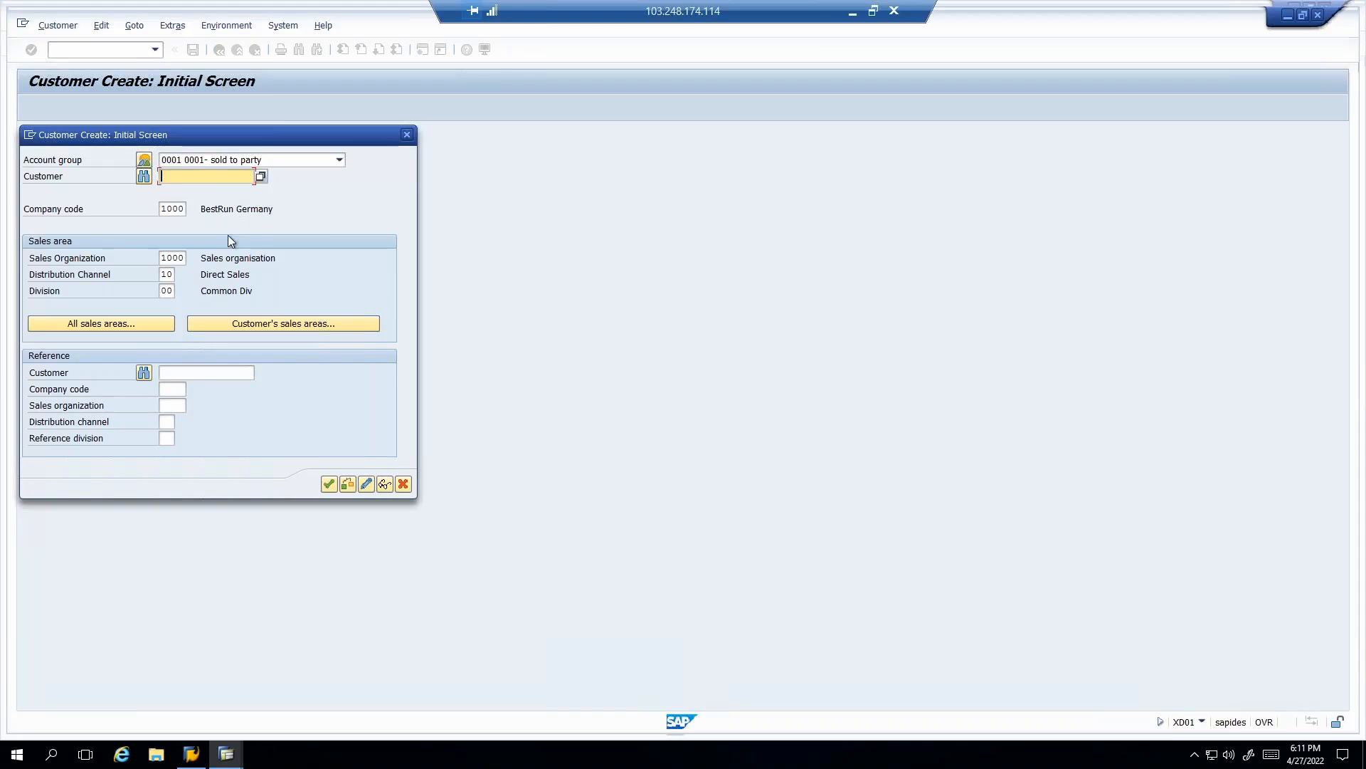
# - Start a new customer in account group 0001 sold to party and set its country to IN
pyautogui.press('Return')
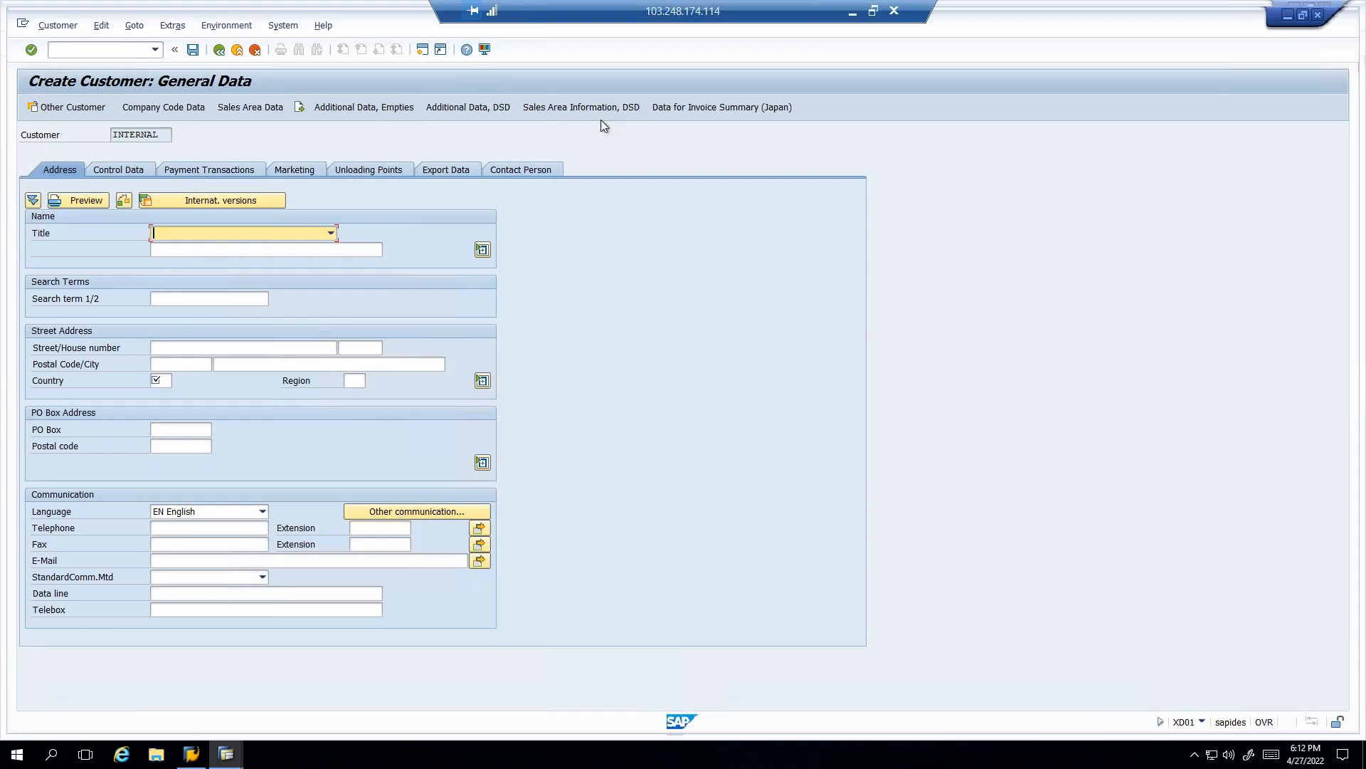
pyautogui.doubleClick(163, 134)
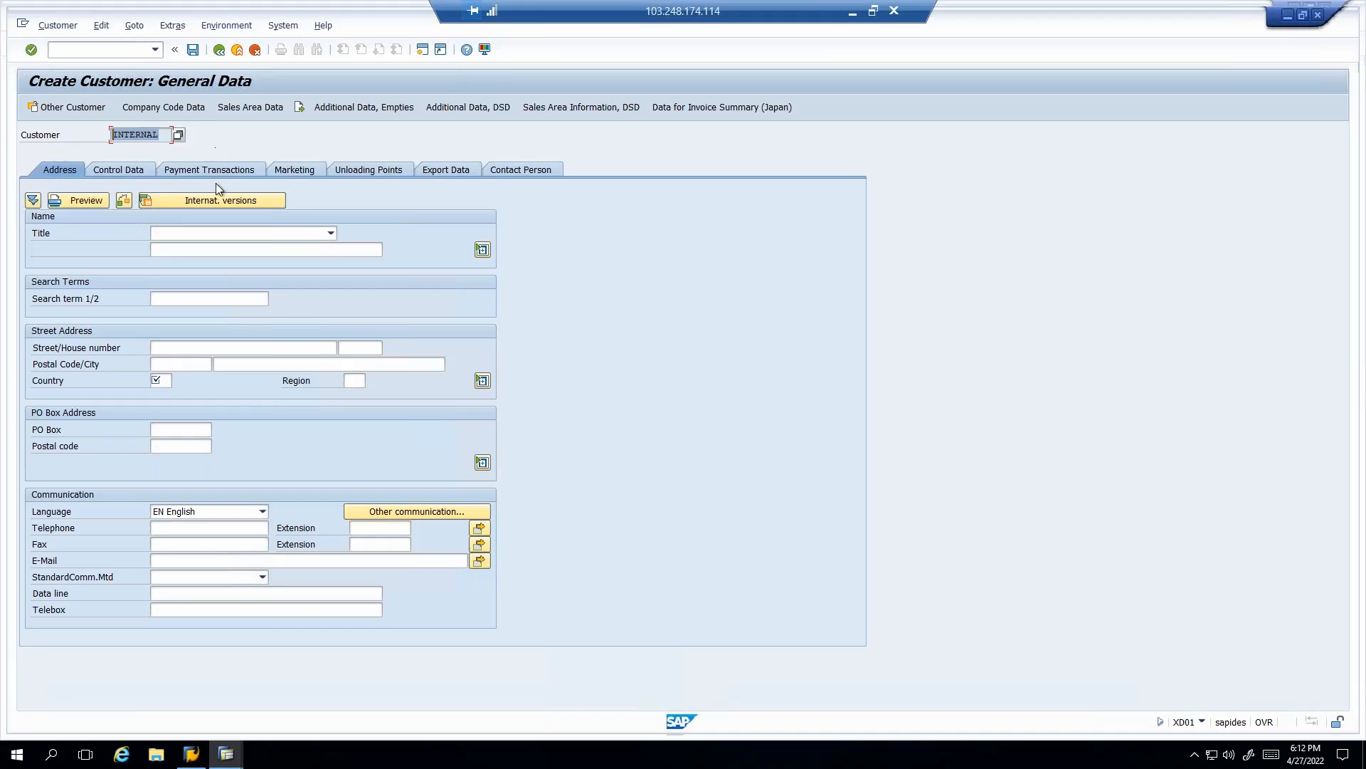
pyautogui.click(169, 380)
pyautogui.write('in')
pyautogui.press('Return')
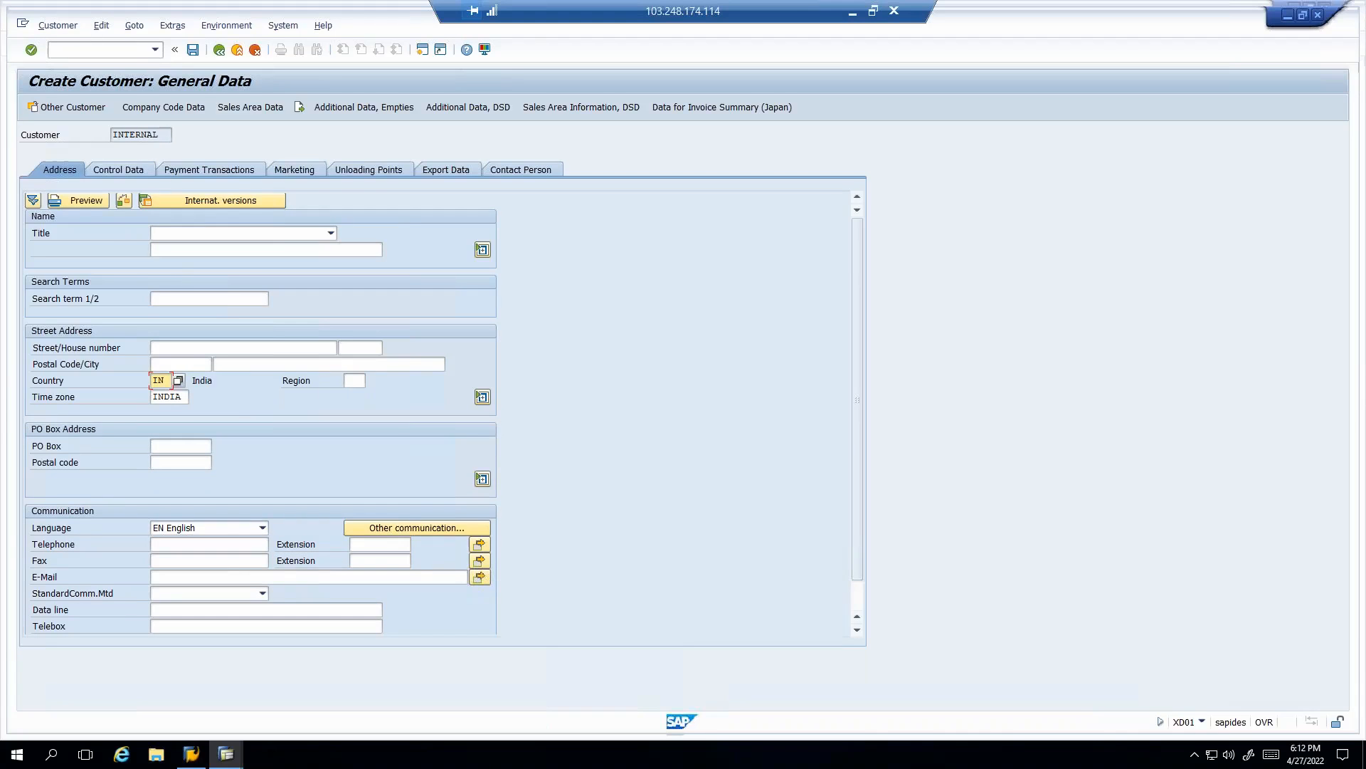
# - Fill in the reconciliation account in the customer's company code data and continue to the sales area data
pyautogui.click(165, 109)
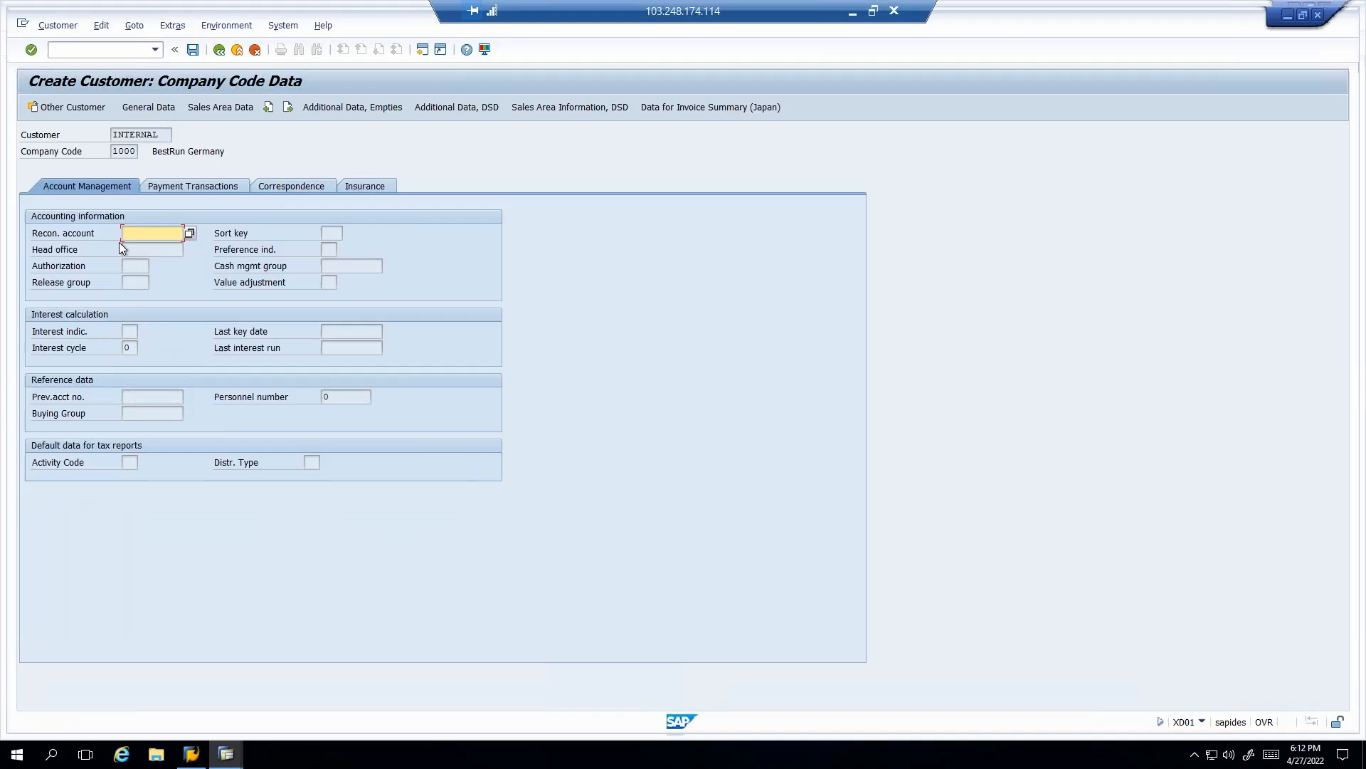
pyautogui.write('1')
pyautogui.click(152, 246)
pyautogui.click(206, 110)
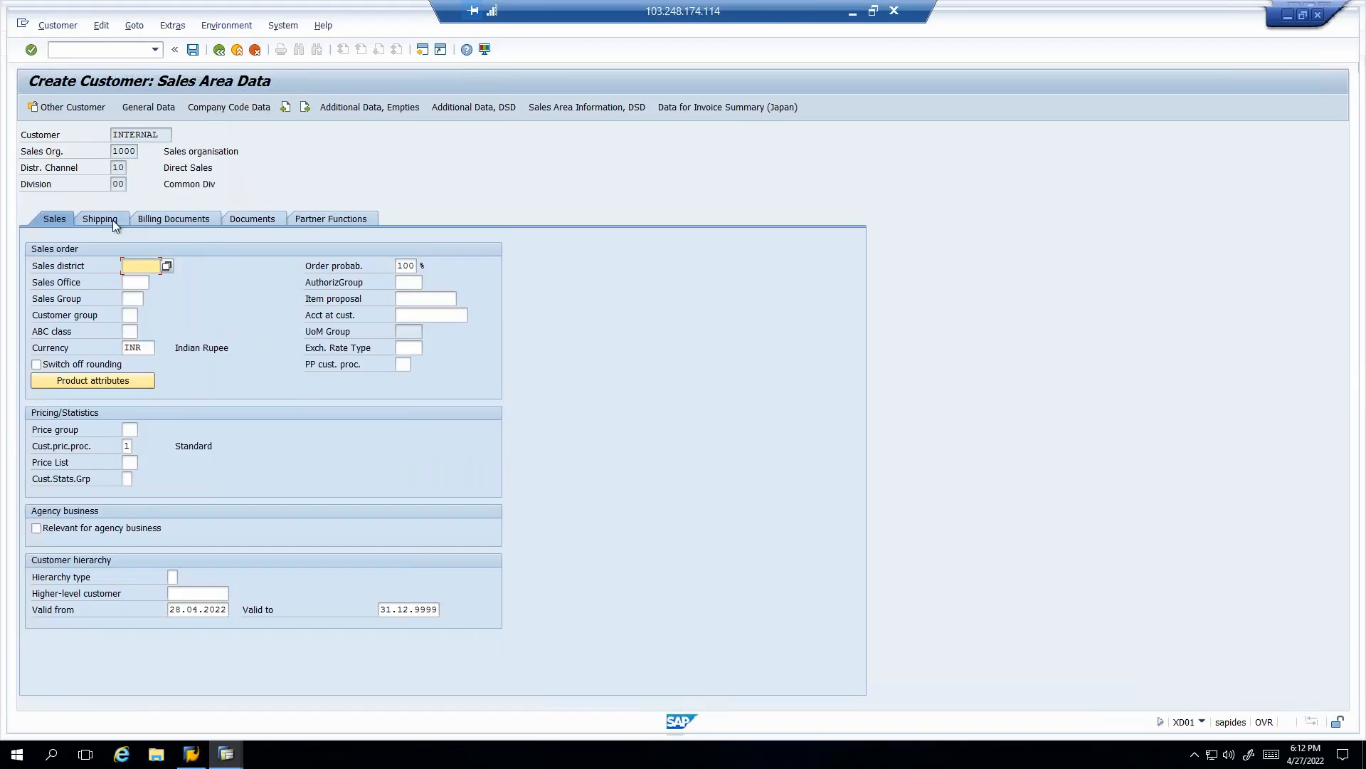
# - Look through the customer's shipping data and set tax classification 1 for the listed countries in the billing documents data
pyautogui.click(113, 219)
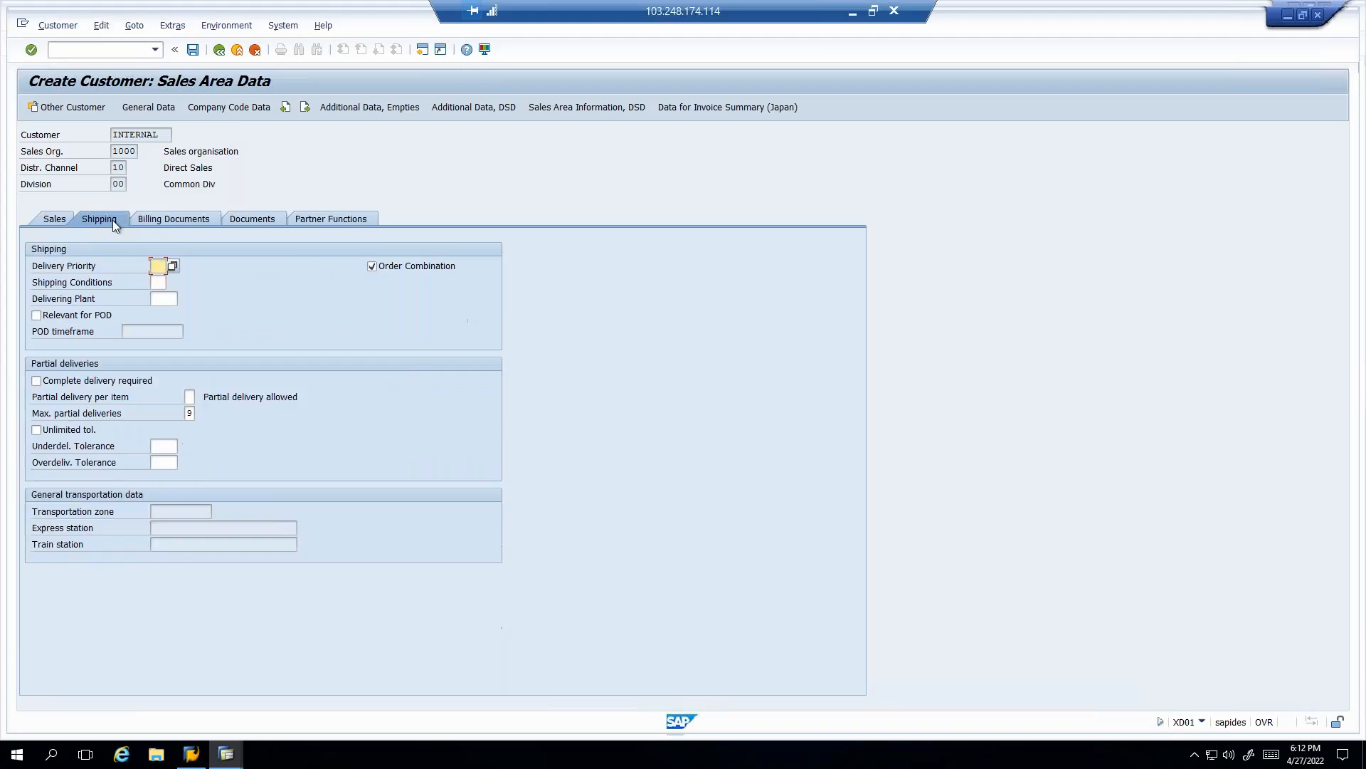
pyautogui.click(163, 220)
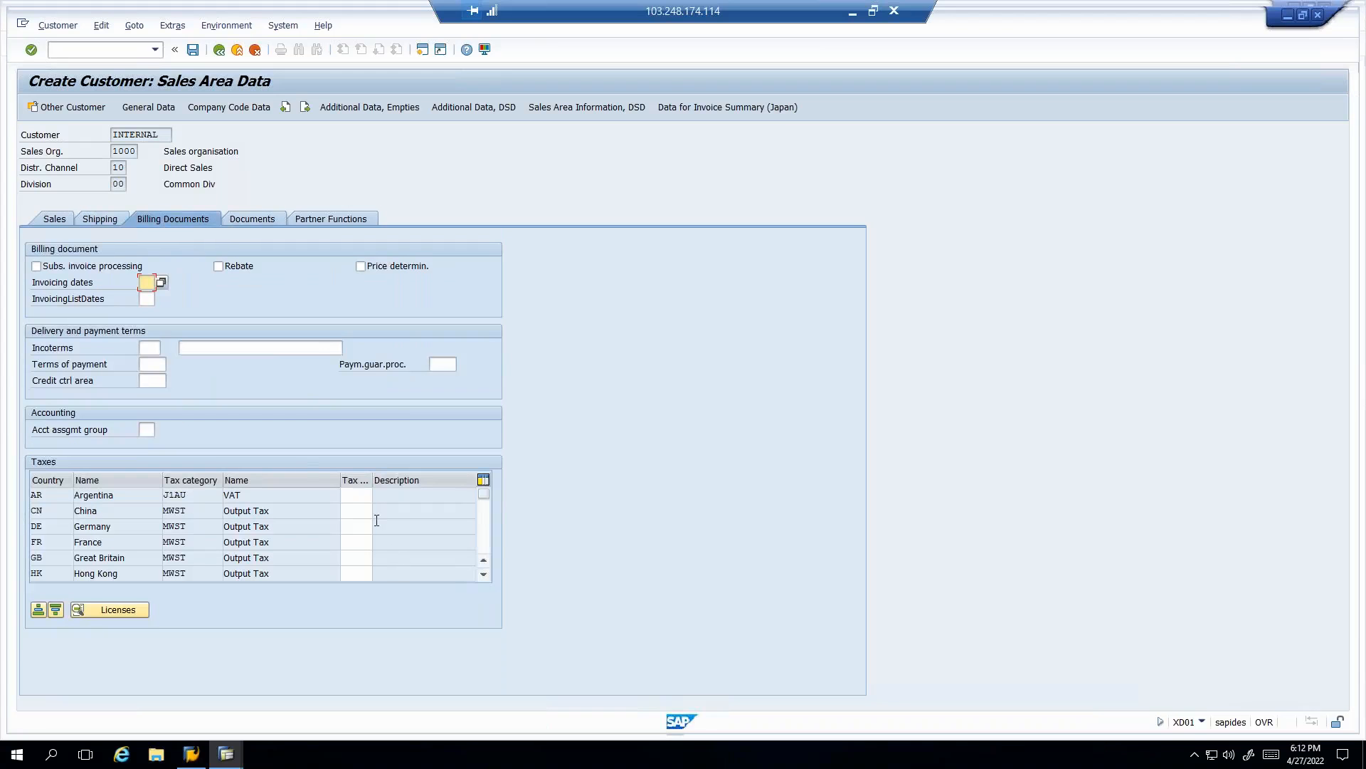
pyautogui.press('Return')
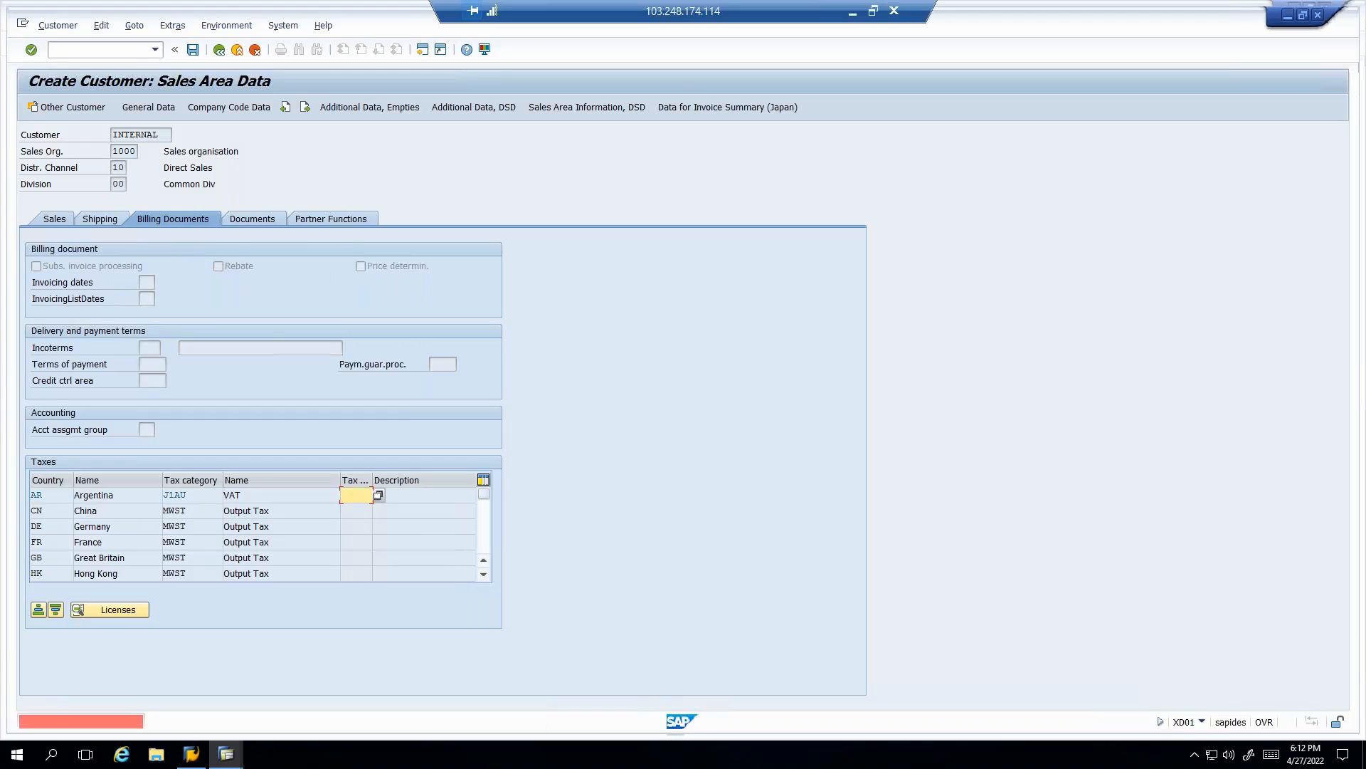
pyautogui.write('111111')
pyautogui.press('Return')
# - Review the bill to party, payer and ship to party in the partner functions and save the customer
pyautogui.click(321, 220)
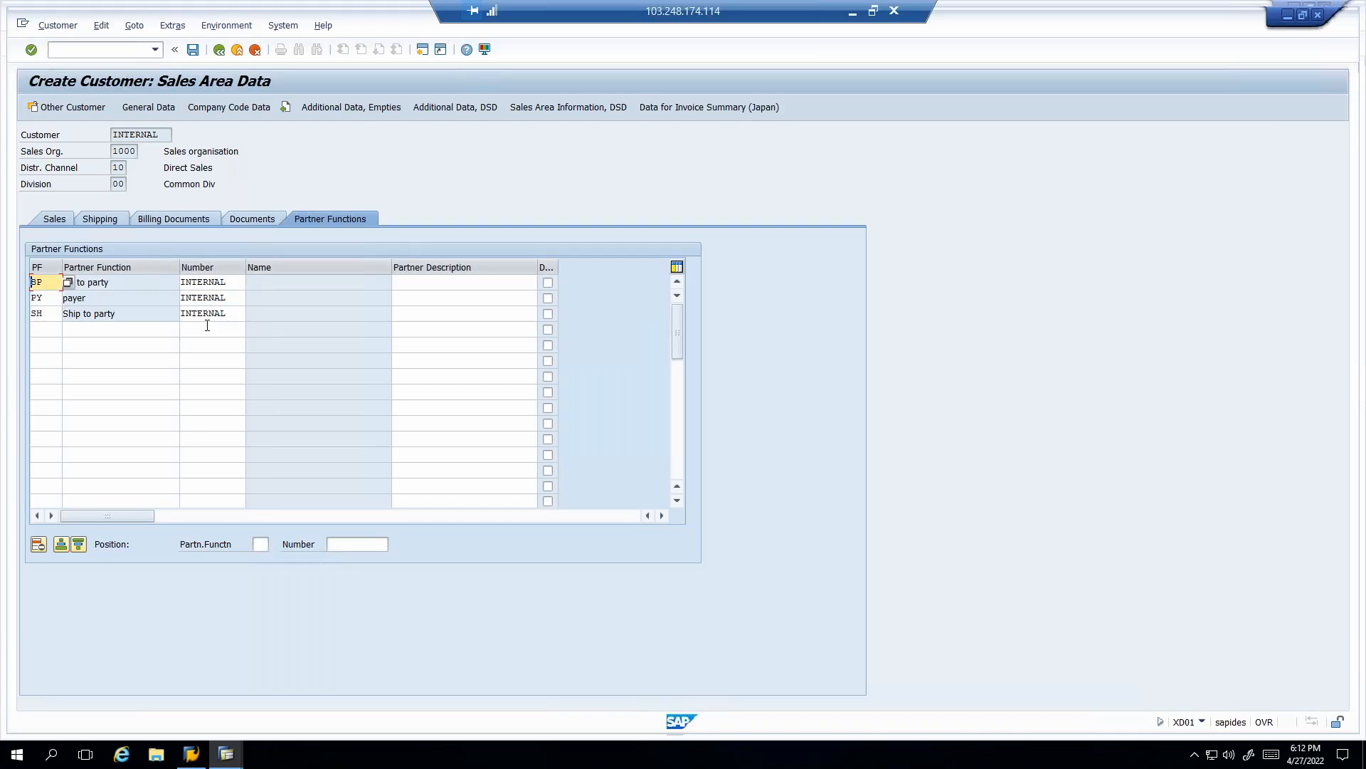
pyautogui.click(234, 298)
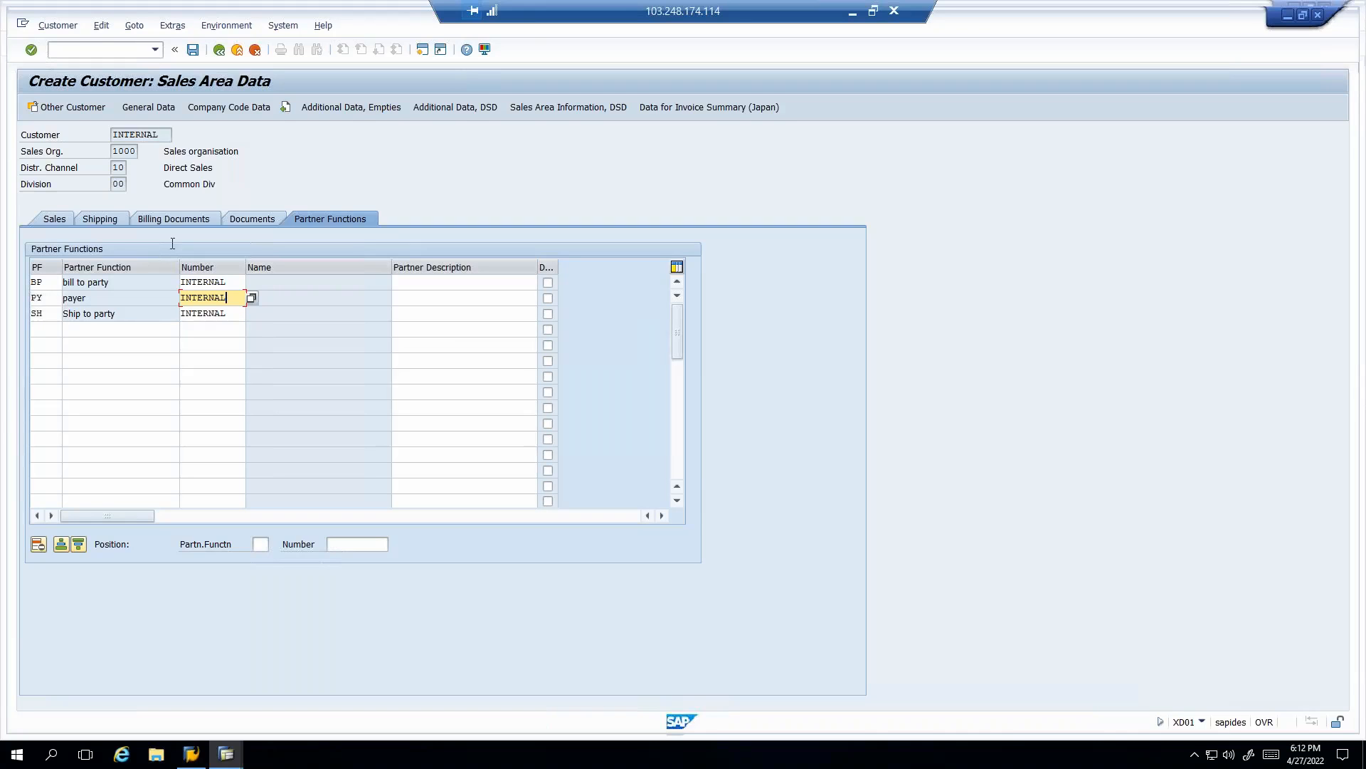
pyautogui.click(133, 284)
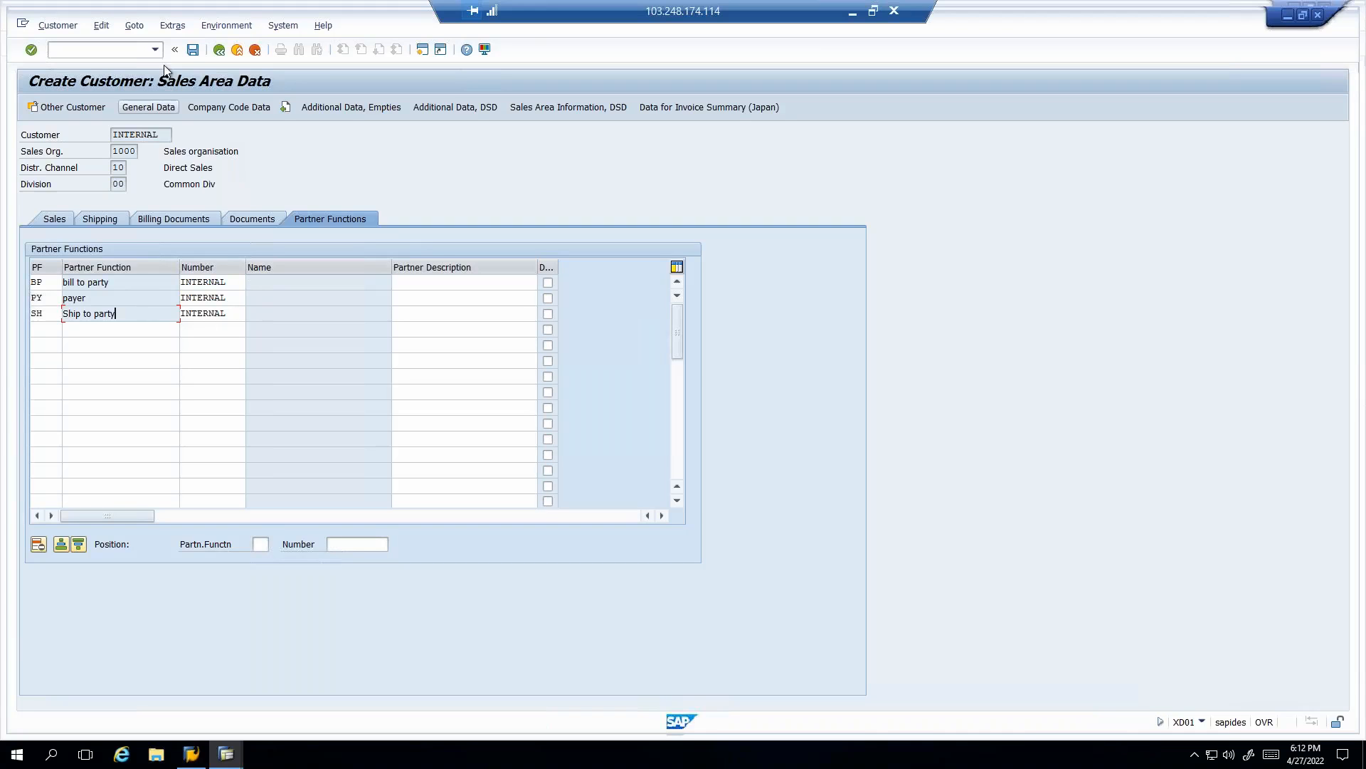
pyautogui.click(192, 51)
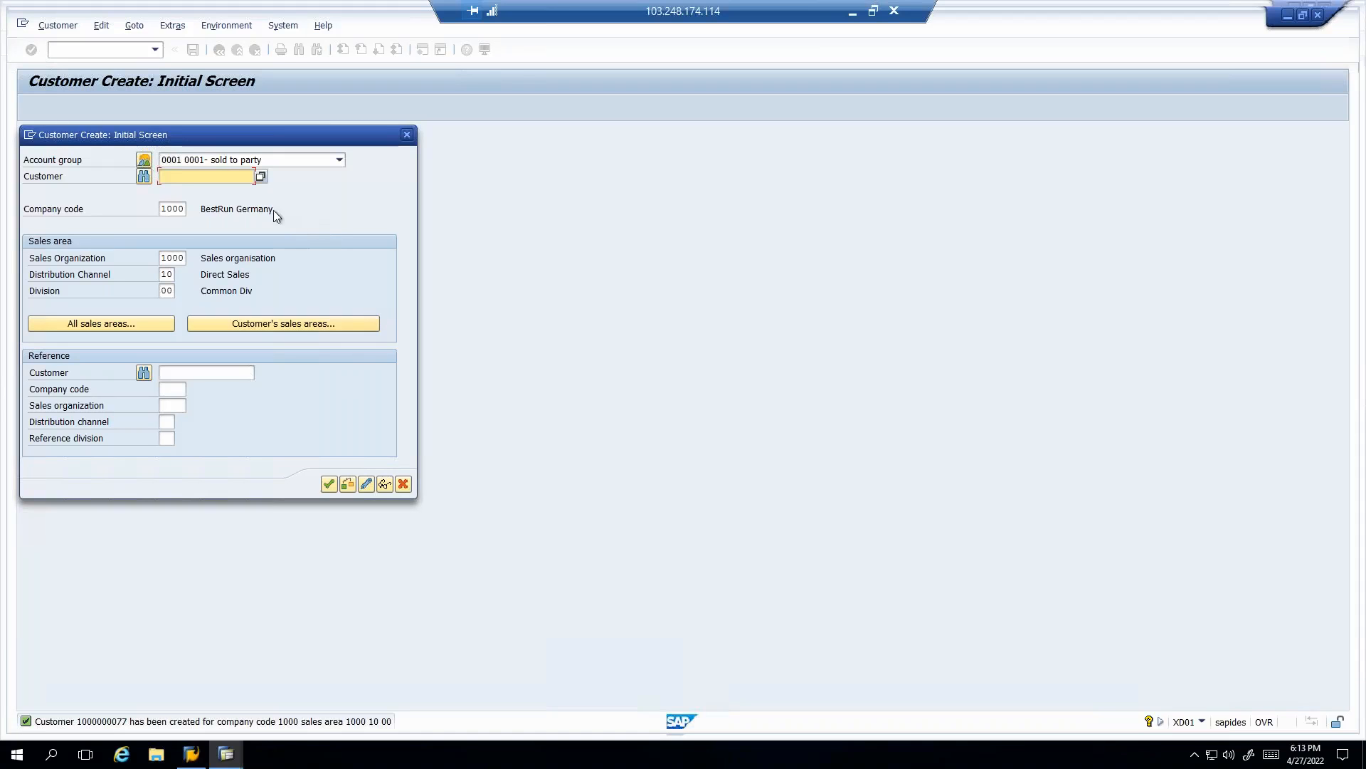
# - Leave customer creation and run XDN1 to open the customer number range intervals for maintenance
pyautogui.click(406, 136)
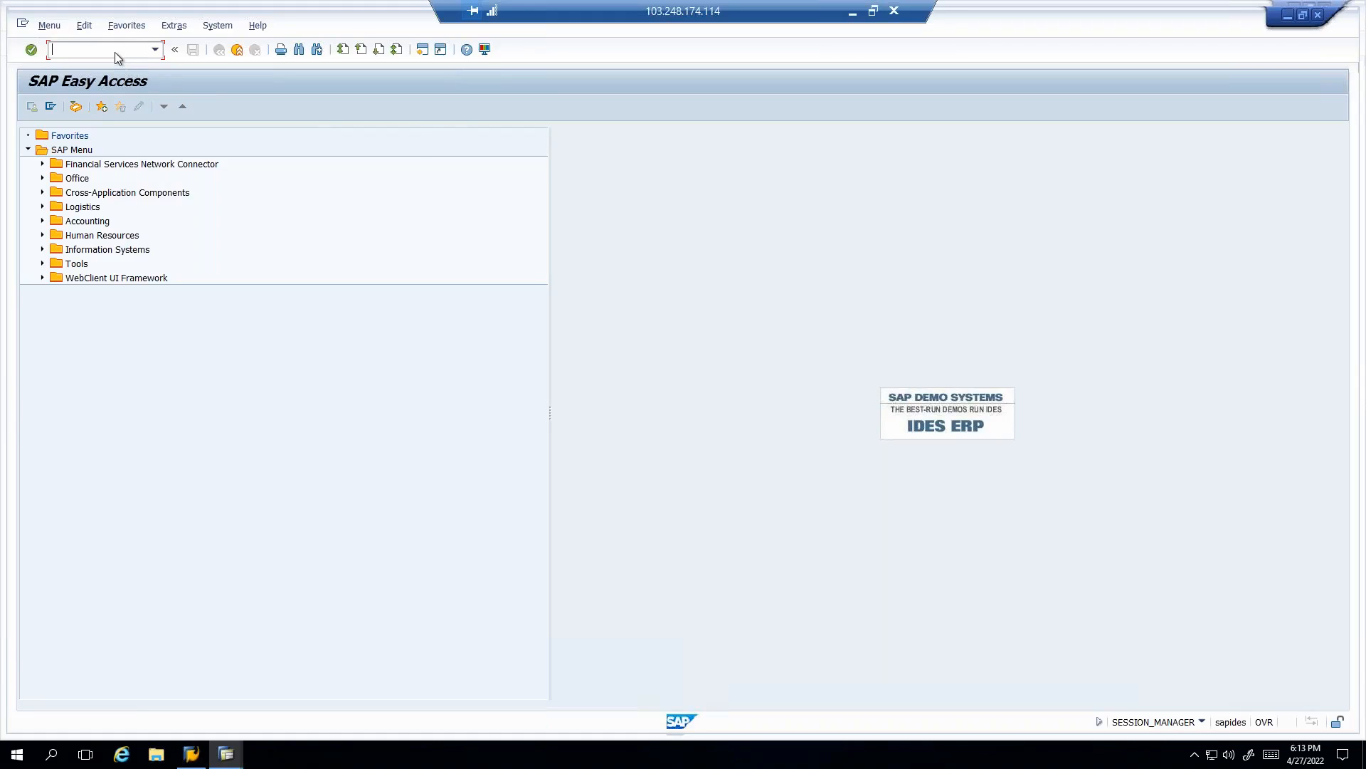
pyautogui.write('xdn1')
pyautogui.press('Return')
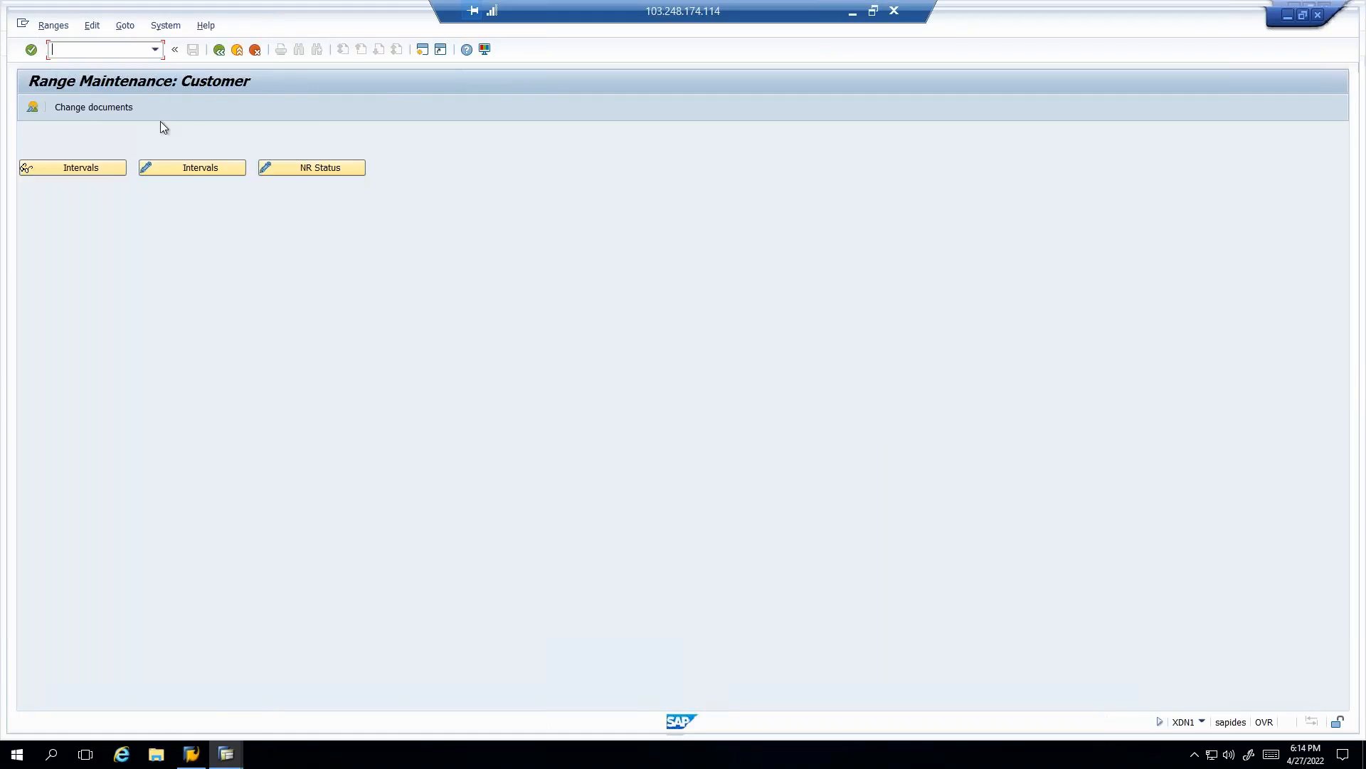
pyautogui.click(185, 168)
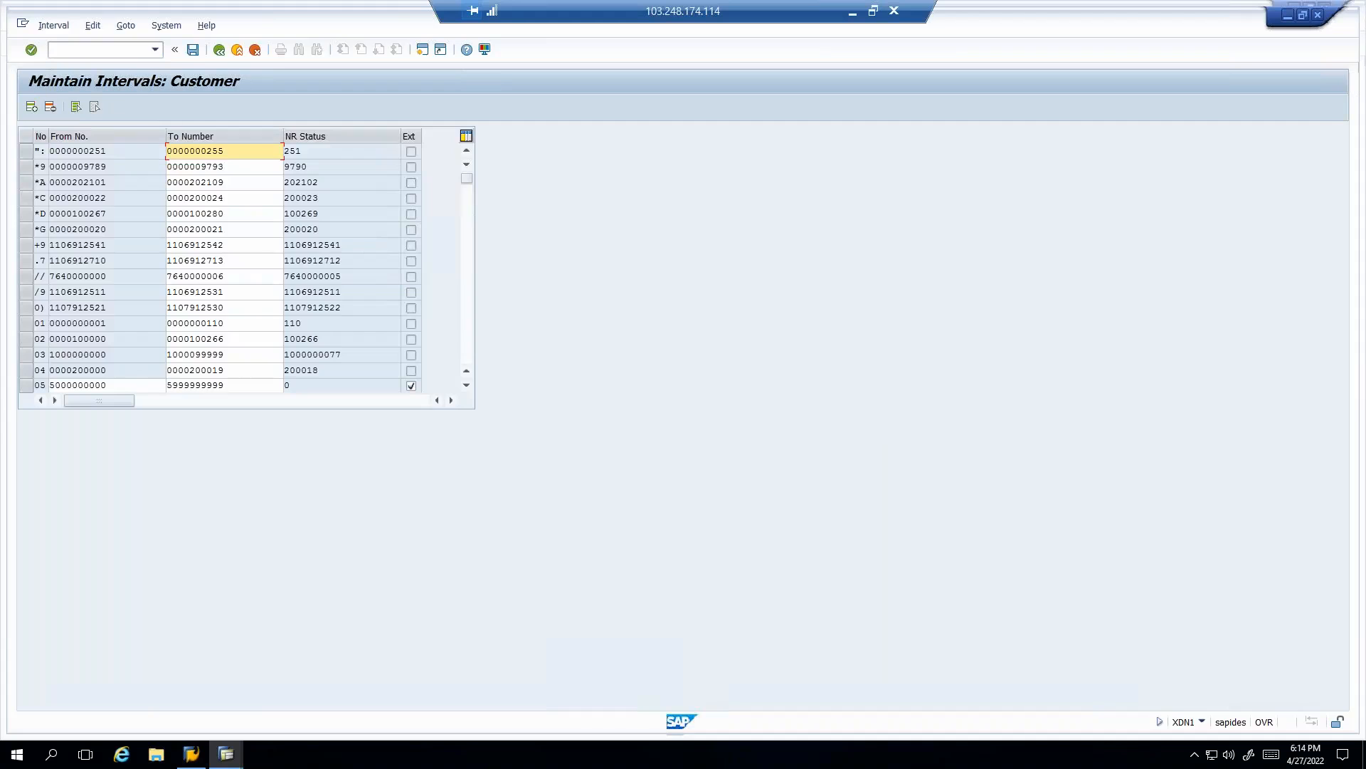
# - Switch to the VTFL session with the header overview and close that session
pyautogui.click(226, 754)
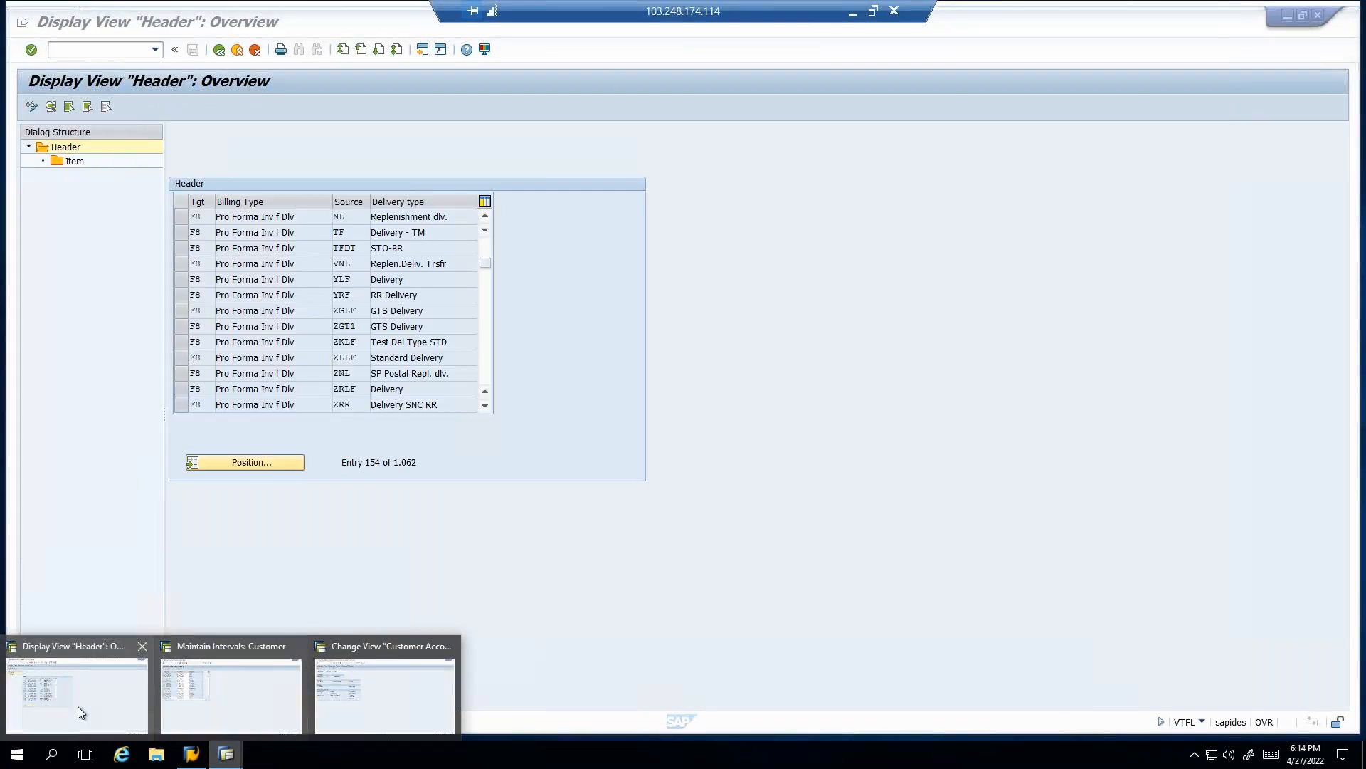
pyautogui.click(79, 706)
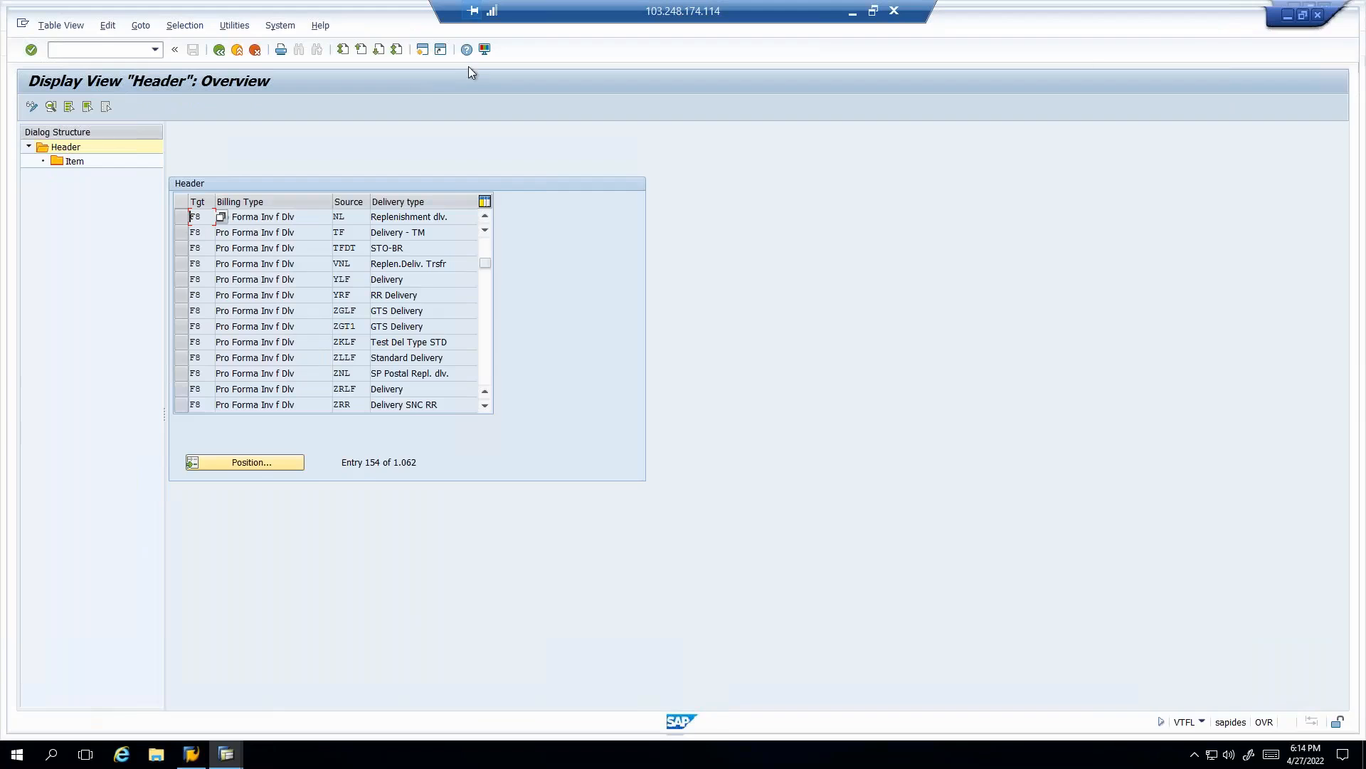
pyautogui.click(1317, 16)
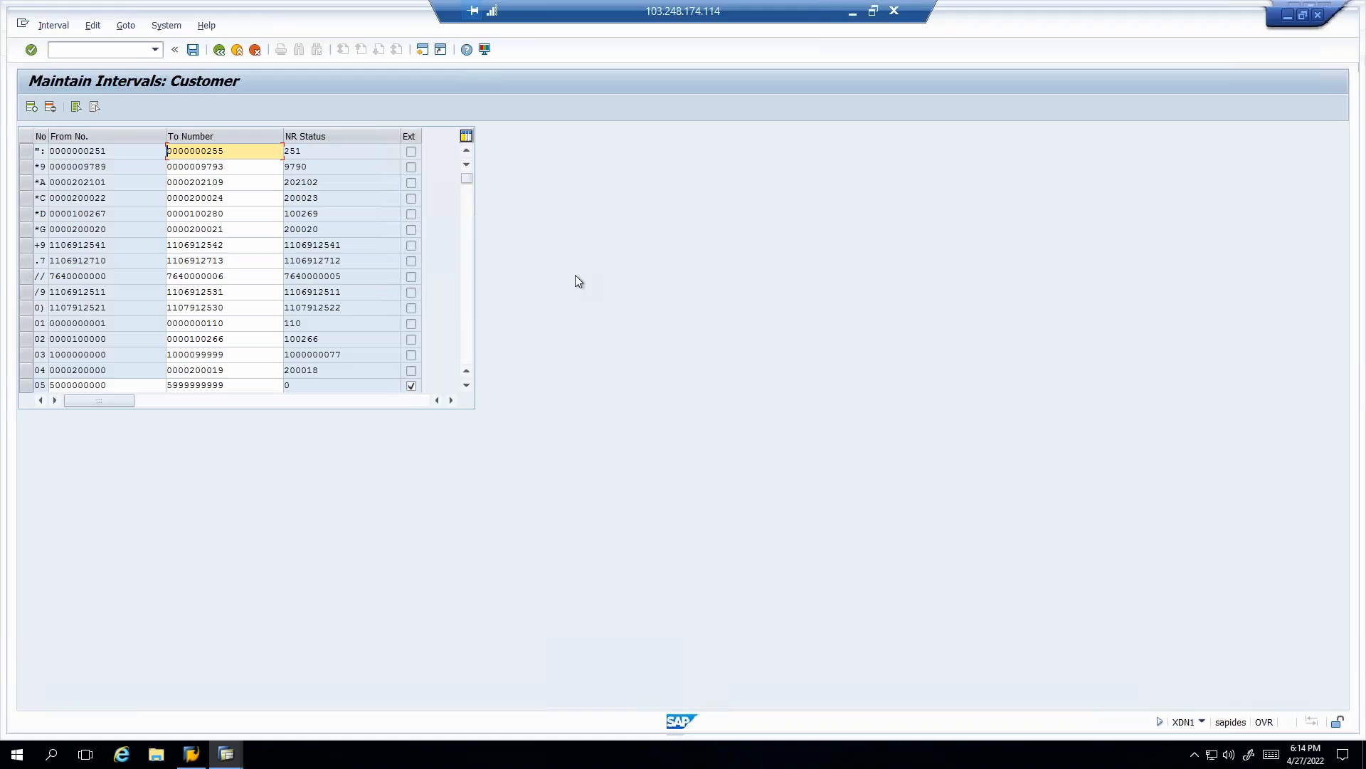
# - Open a new session and run XD01 in it
pyautogui.click(421, 54)
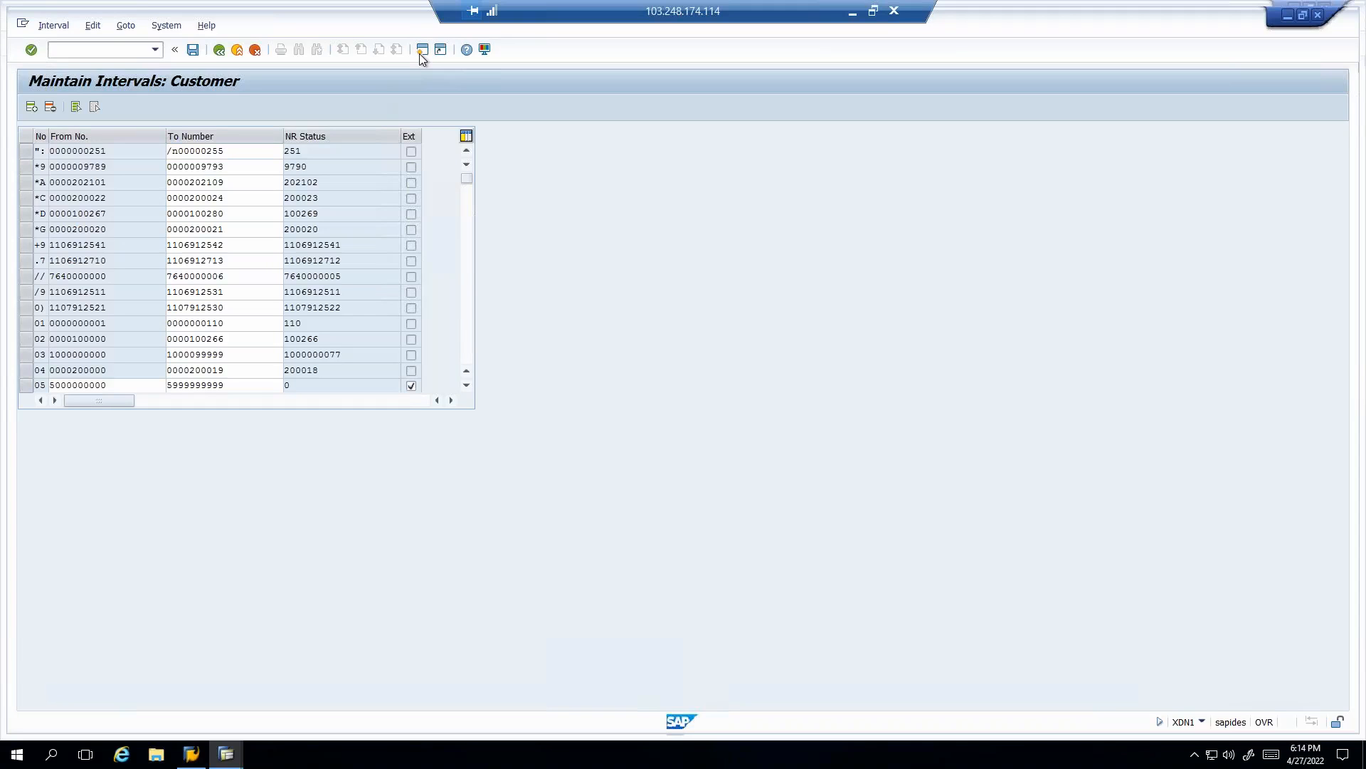
pyautogui.write('d01')
pyautogui.press('Return')
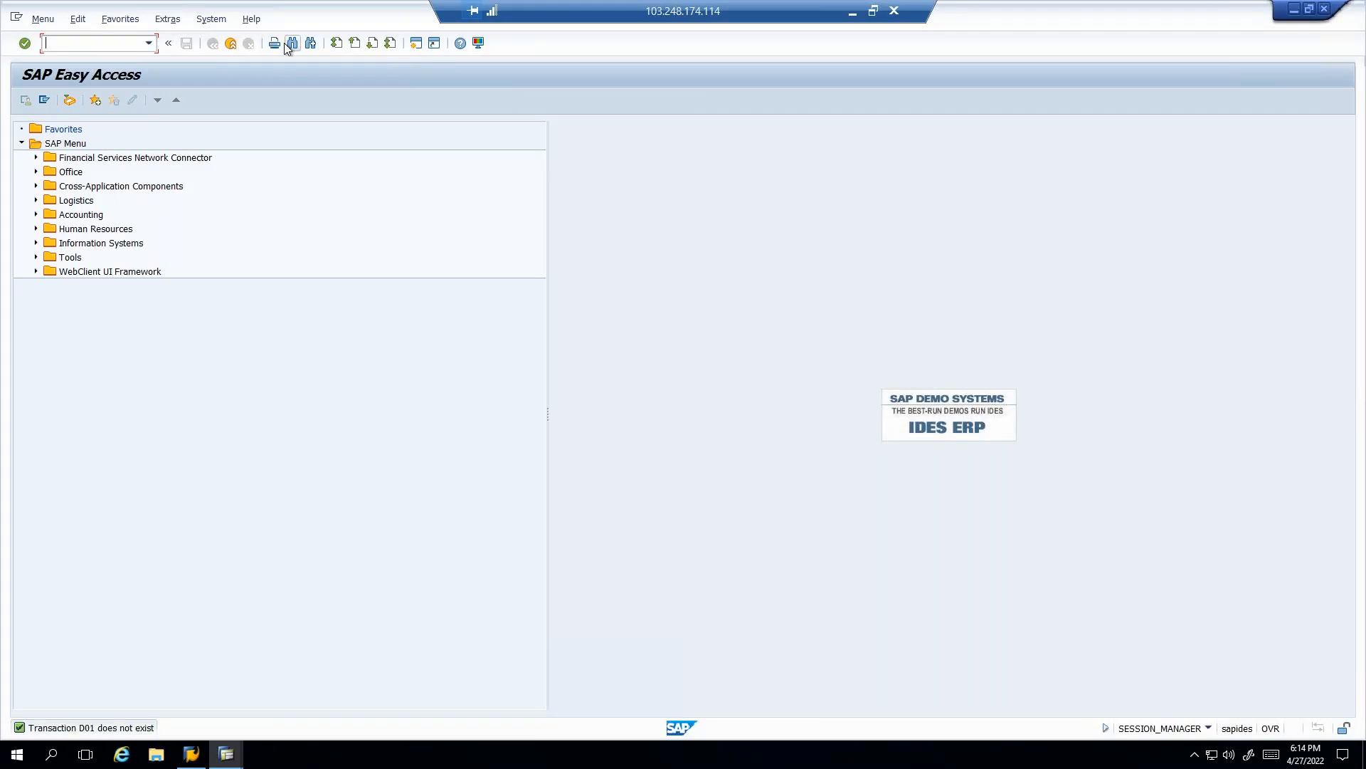
pyautogui.write('xd01')
pyautogui.press('Return')
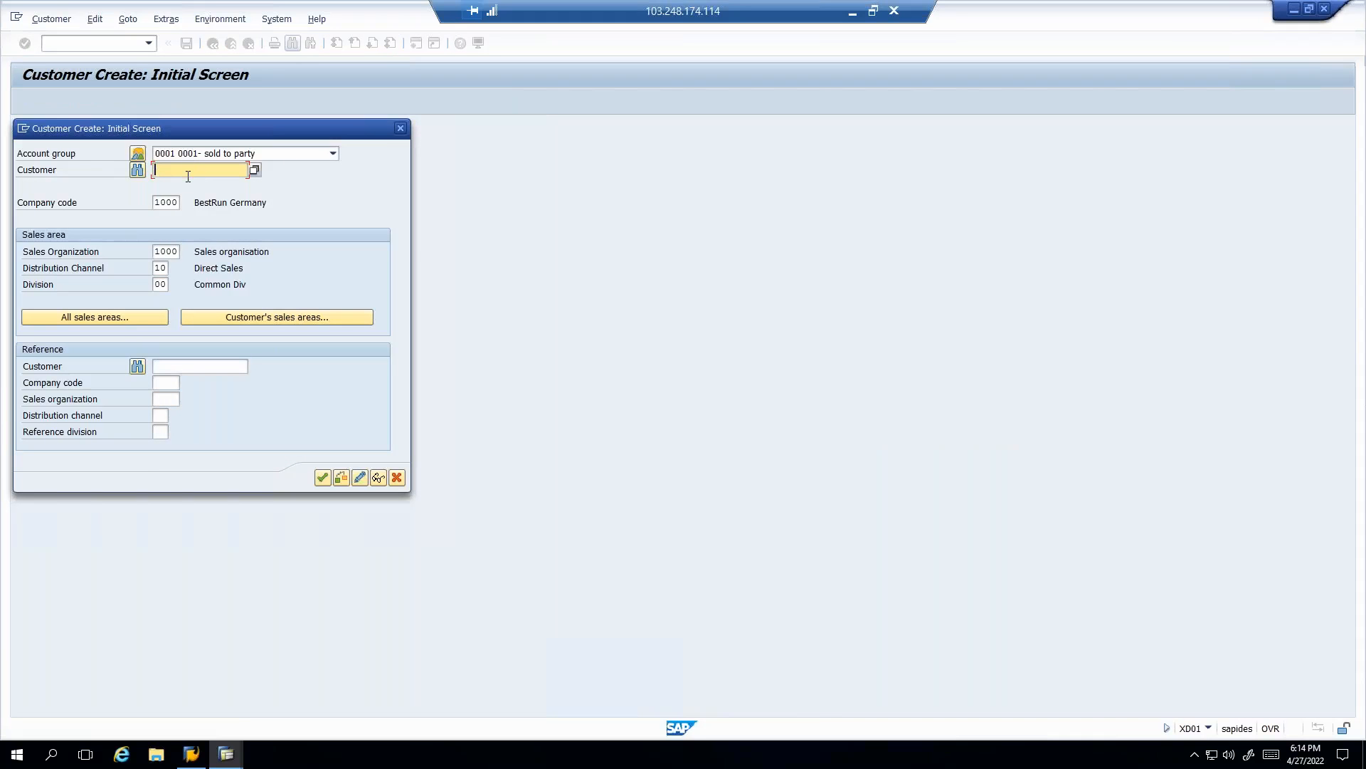
# - Start a customer in account group 0001 sold to party, examine its customer number assignment and cancel the customer
pyautogui.press('Return')
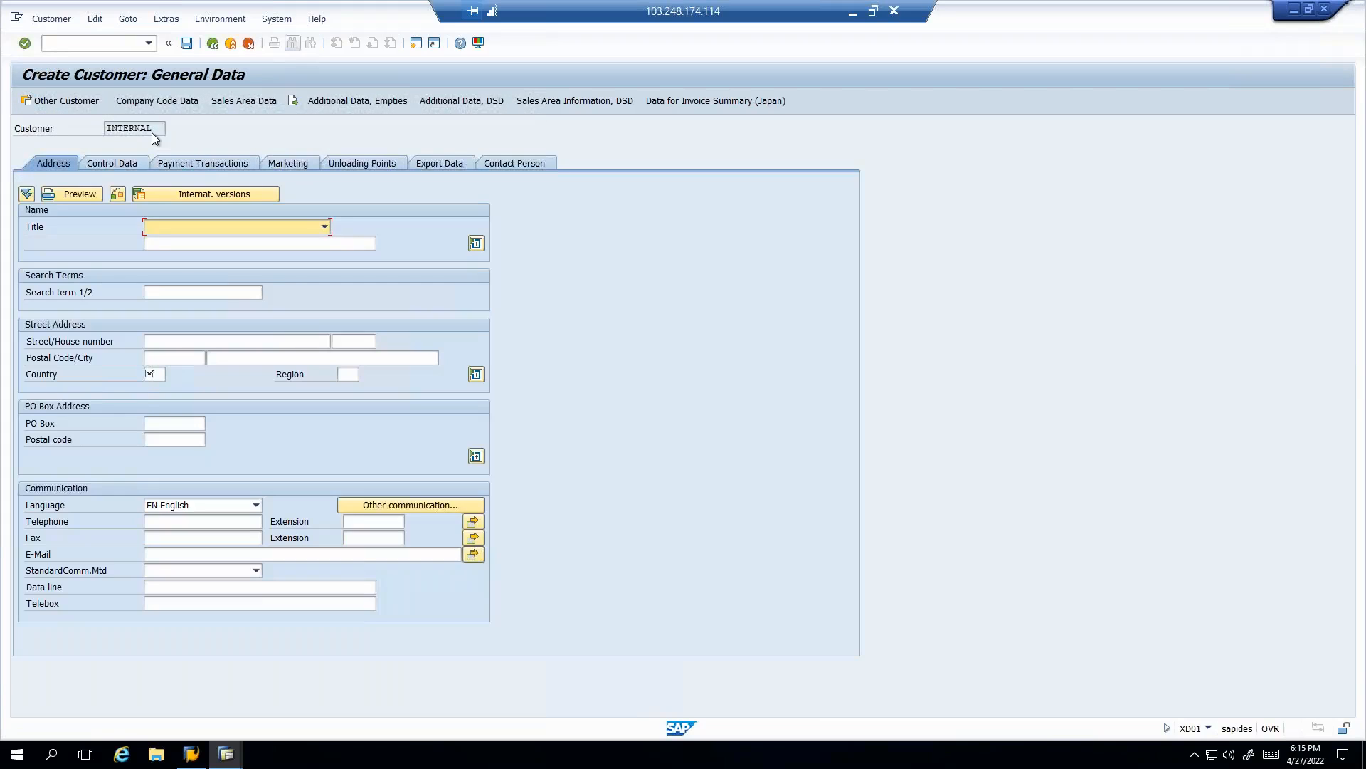
pyautogui.moveTo(157, 128); pyautogui.dragTo(101, 126)
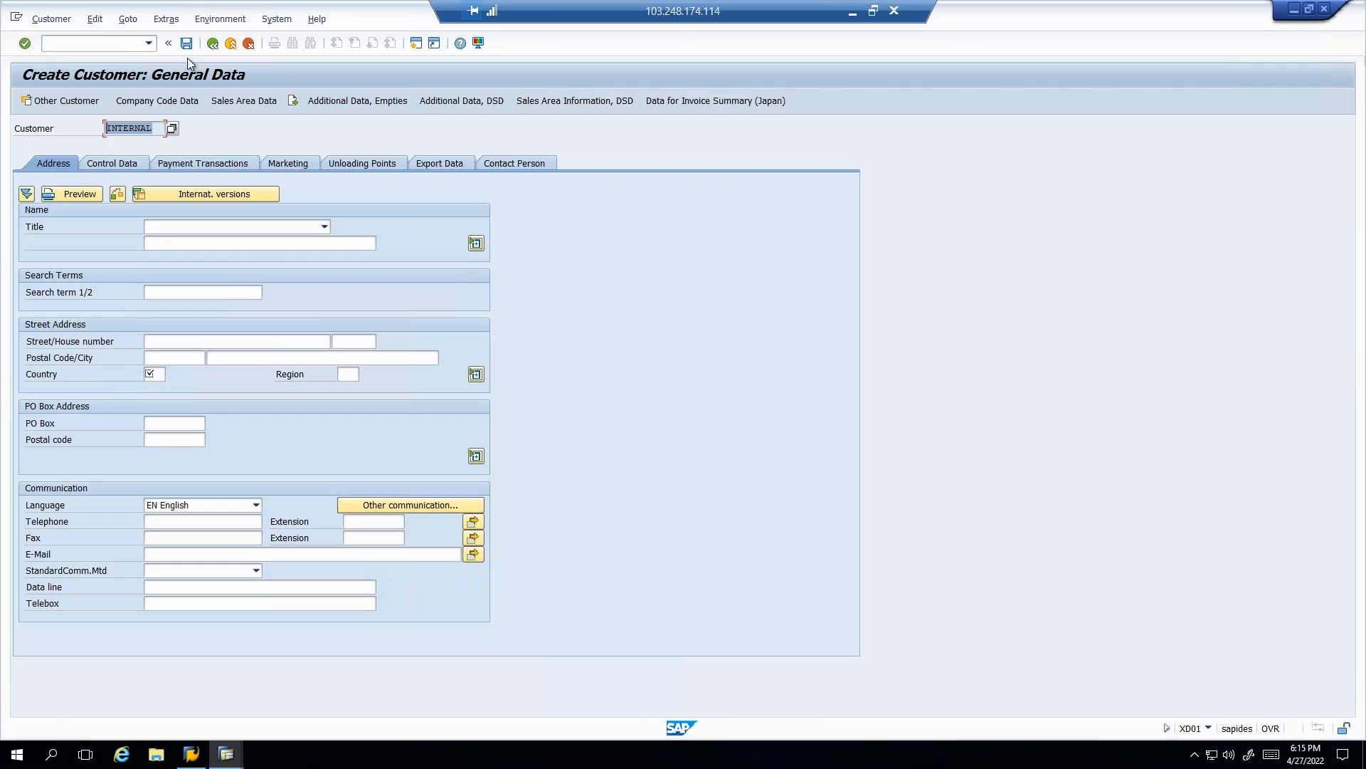
pyautogui.click(211, 44)
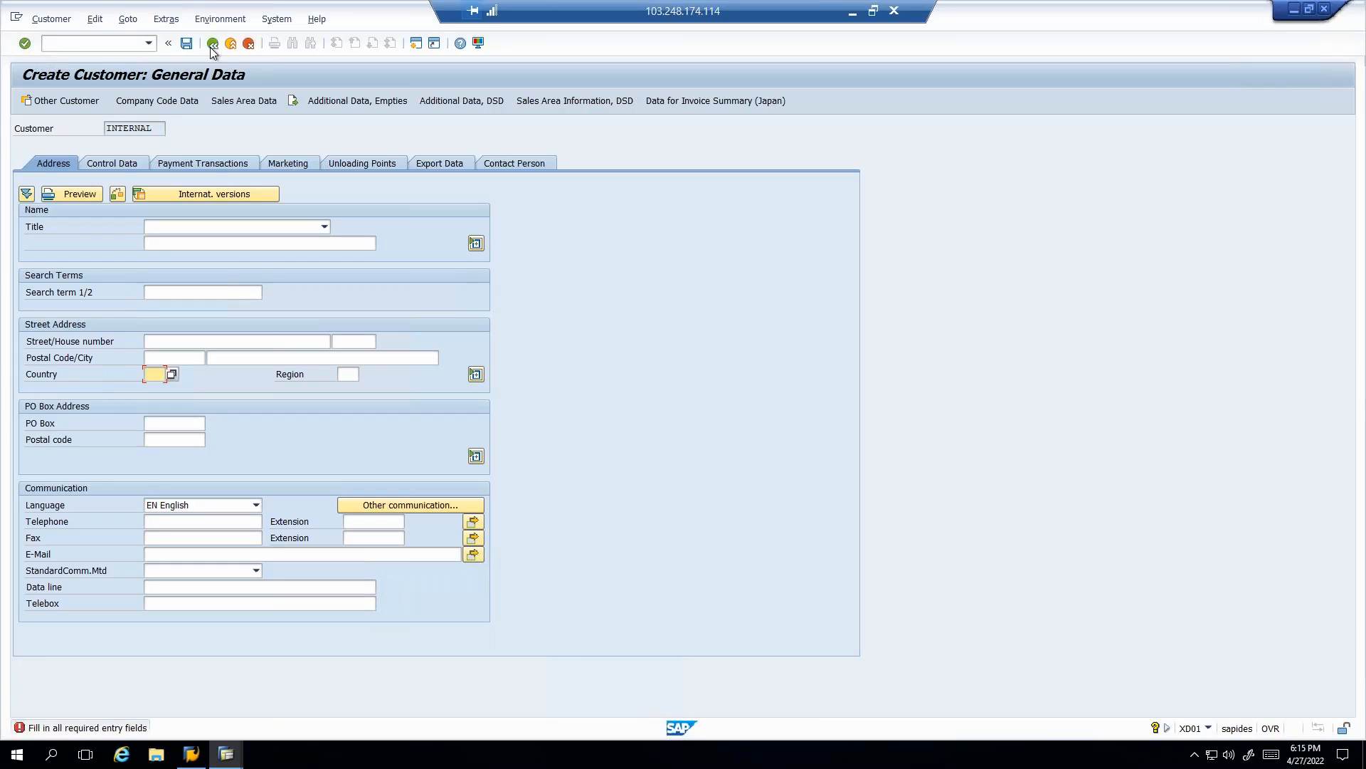
pyautogui.click(248, 43)
pyautogui.click(242, 314)
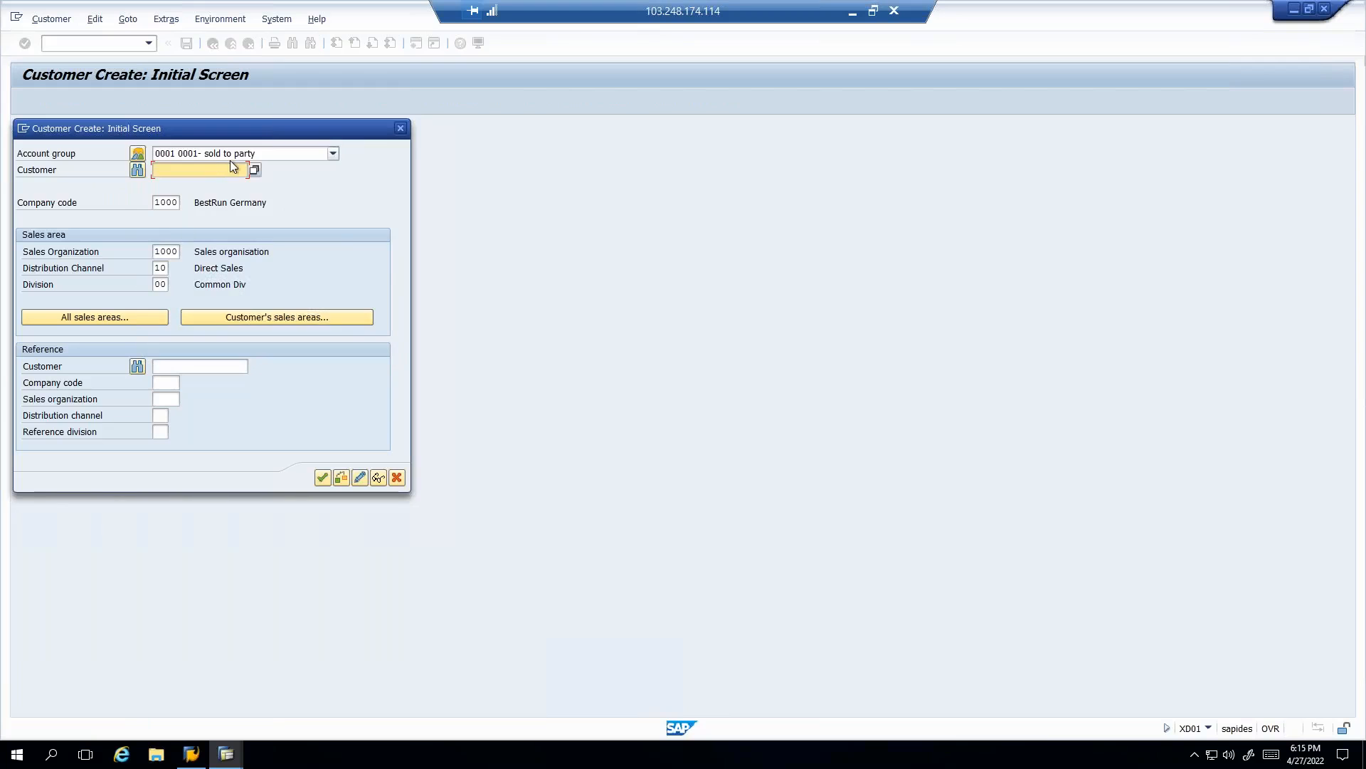
# - Select account group 0003 Payer, try to create the customer without a customer number and read and dismiss the message
pyautogui.click(232, 157)
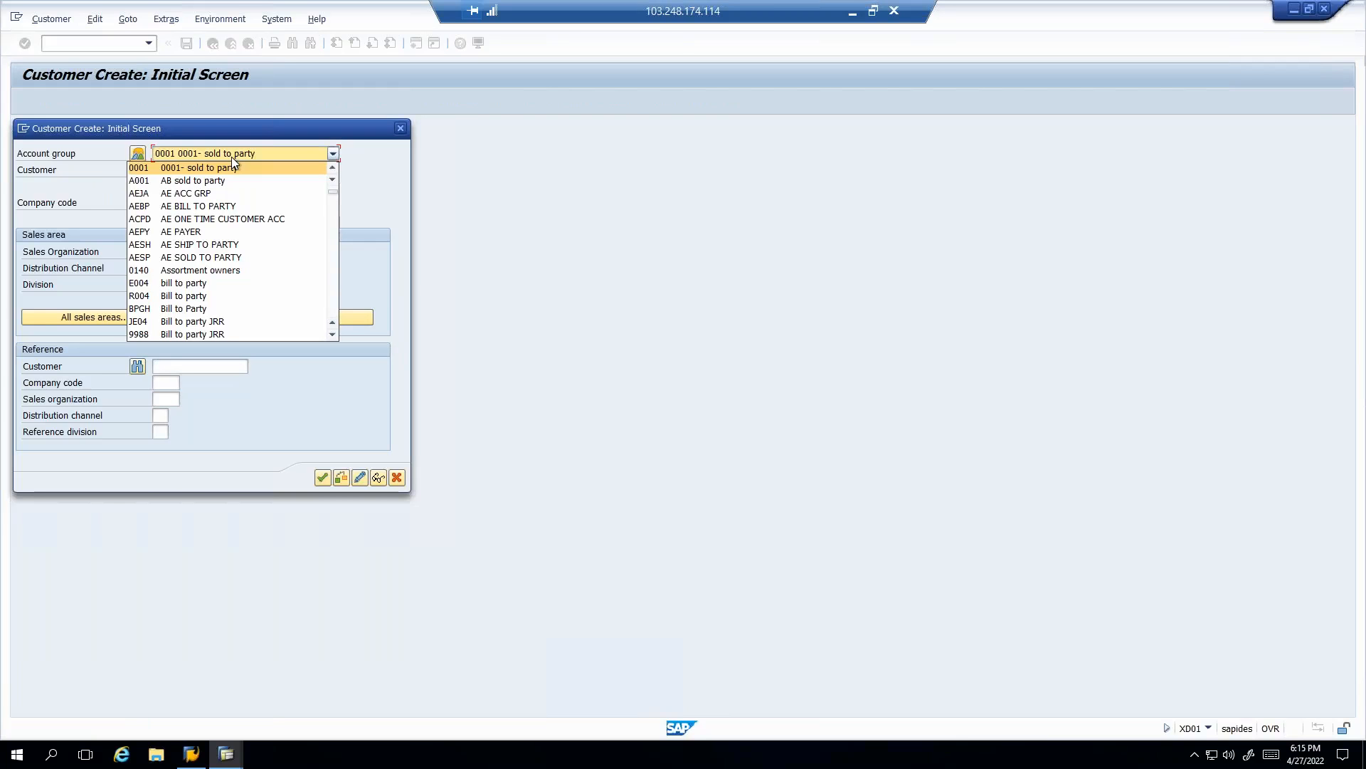
pyautogui.write('0003')
pyautogui.press('Return')
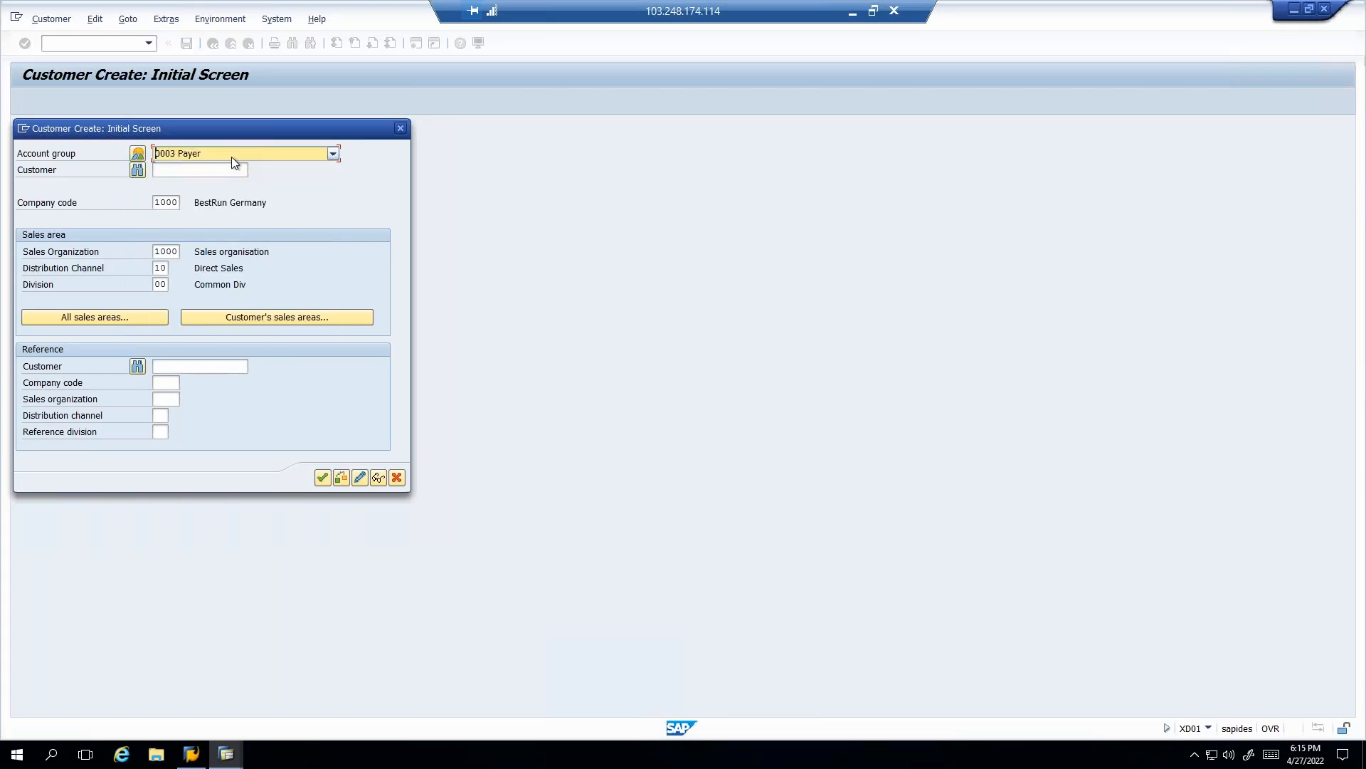
pyautogui.press('Return')
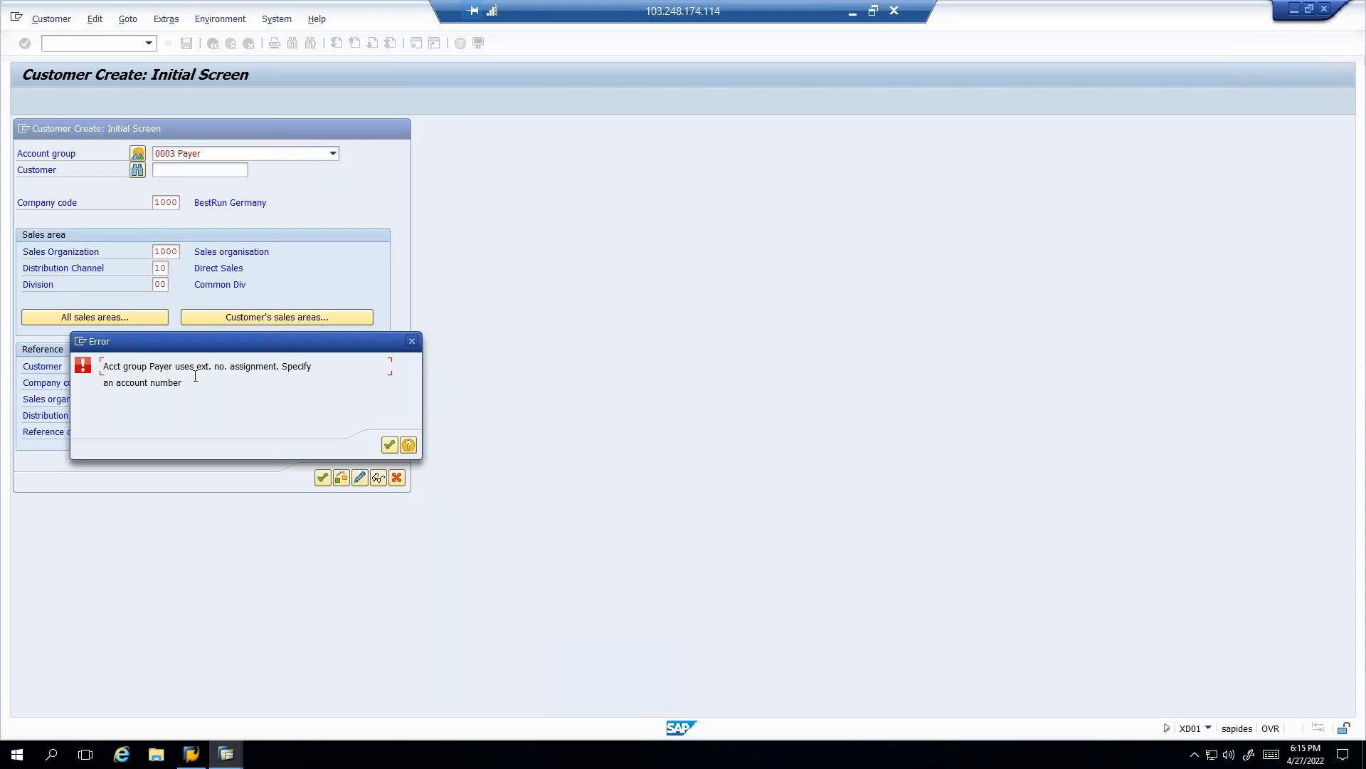
pyautogui.moveTo(197, 366); pyautogui.dragTo(259, 365)
pyautogui.moveTo(104, 382); pyautogui.dragTo(142, 390)
pyautogui.click(416, 343)
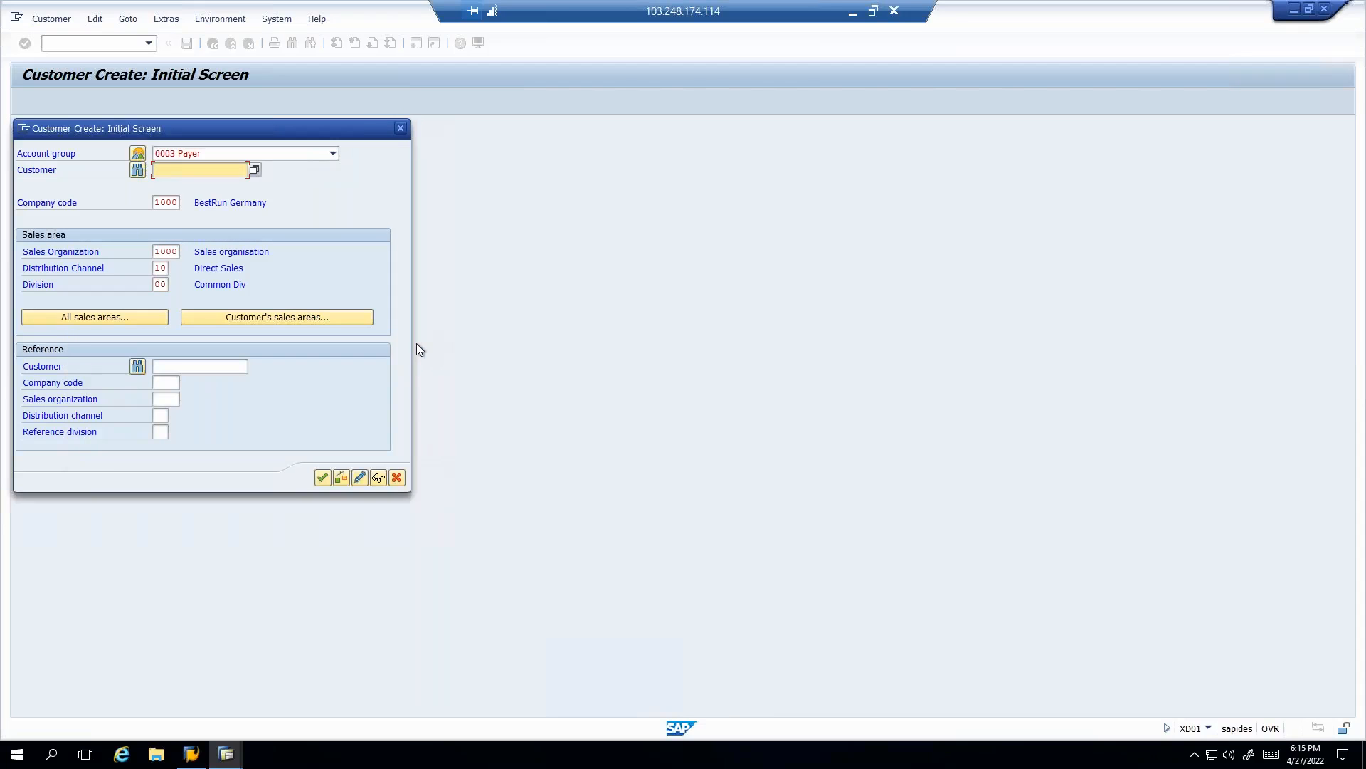
# - Switch back to the XDN1 session with the customer number range intervals
pyautogui.click(225, 755)
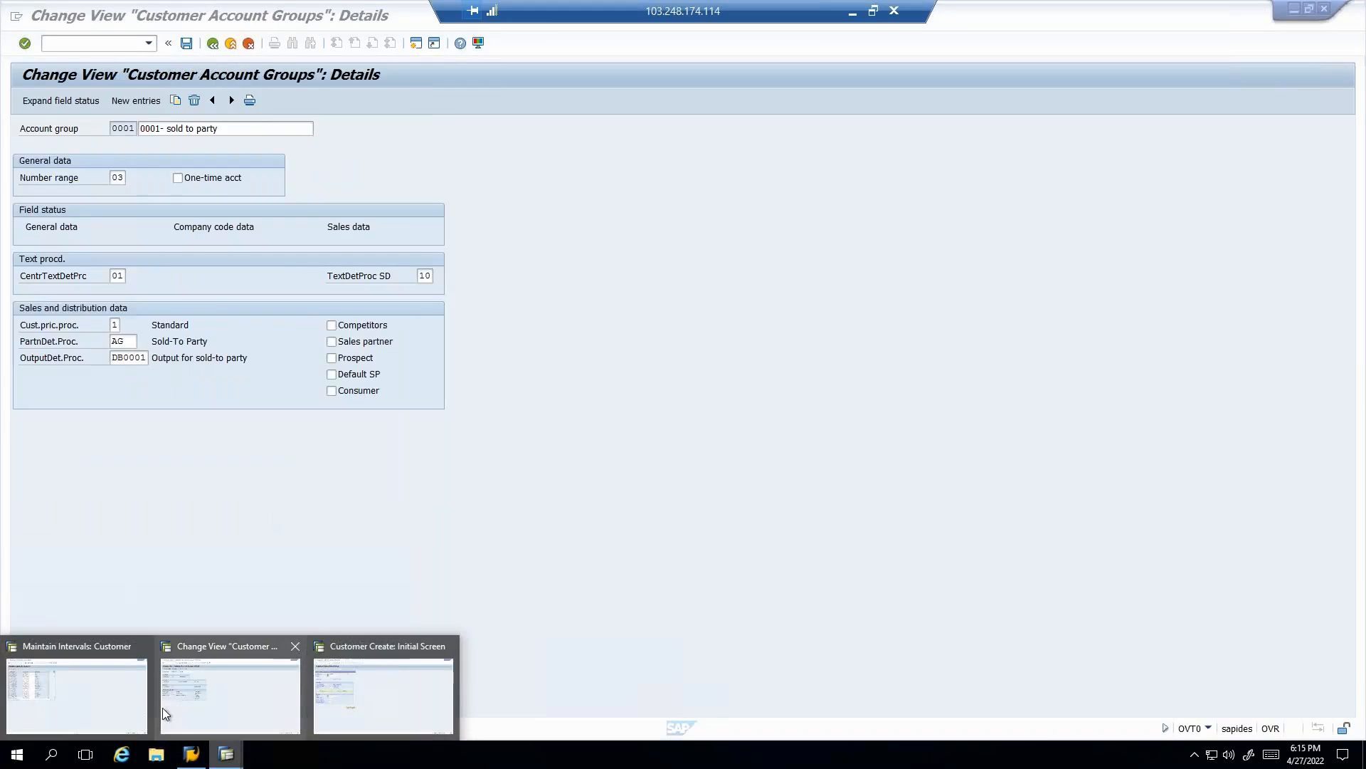
pyautogui.click(111, 706)
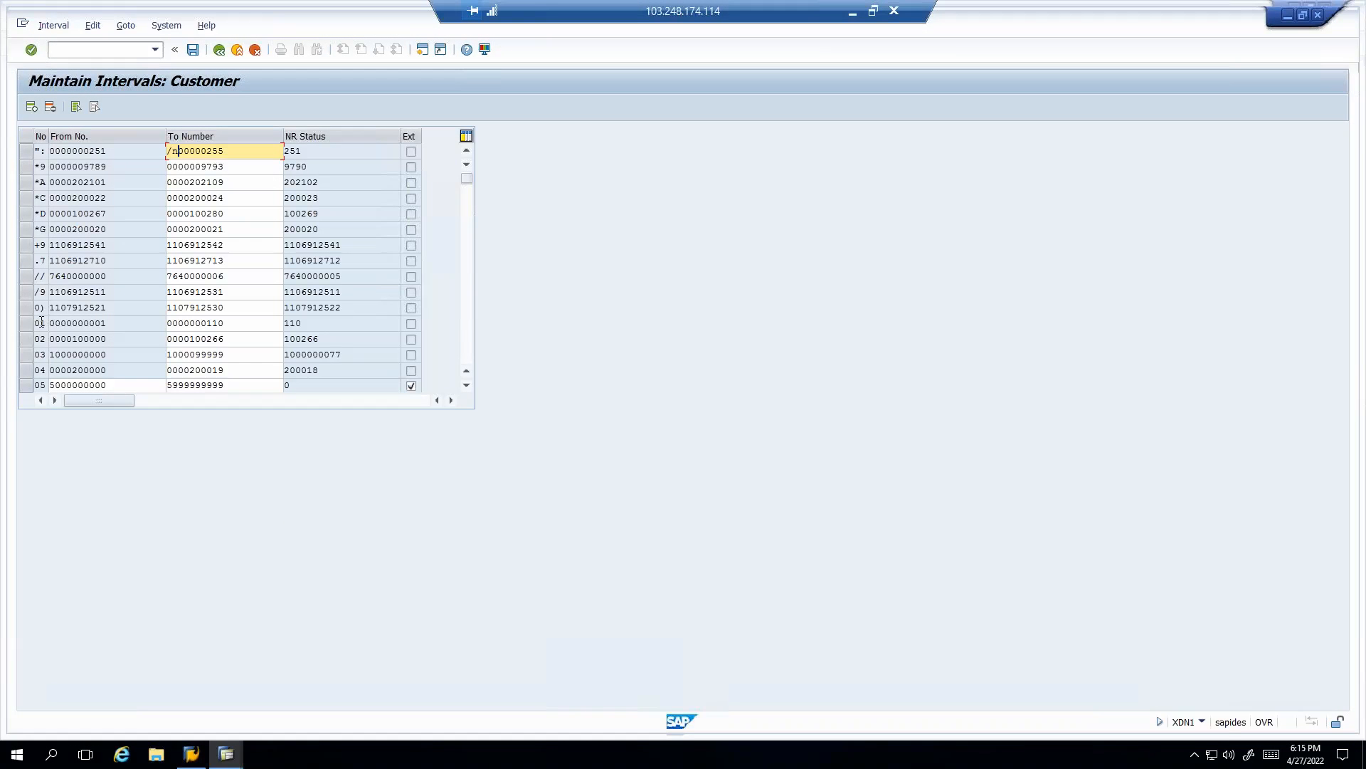
# - Examine customer number range intervals 01, 02 and 03 with their from and to numbers
pyautogui.click(42, 322)
pyautogui.click(40, 340)
pyautogui.click(44, 355)
pyautogui.scroll(-4, 55, 249)
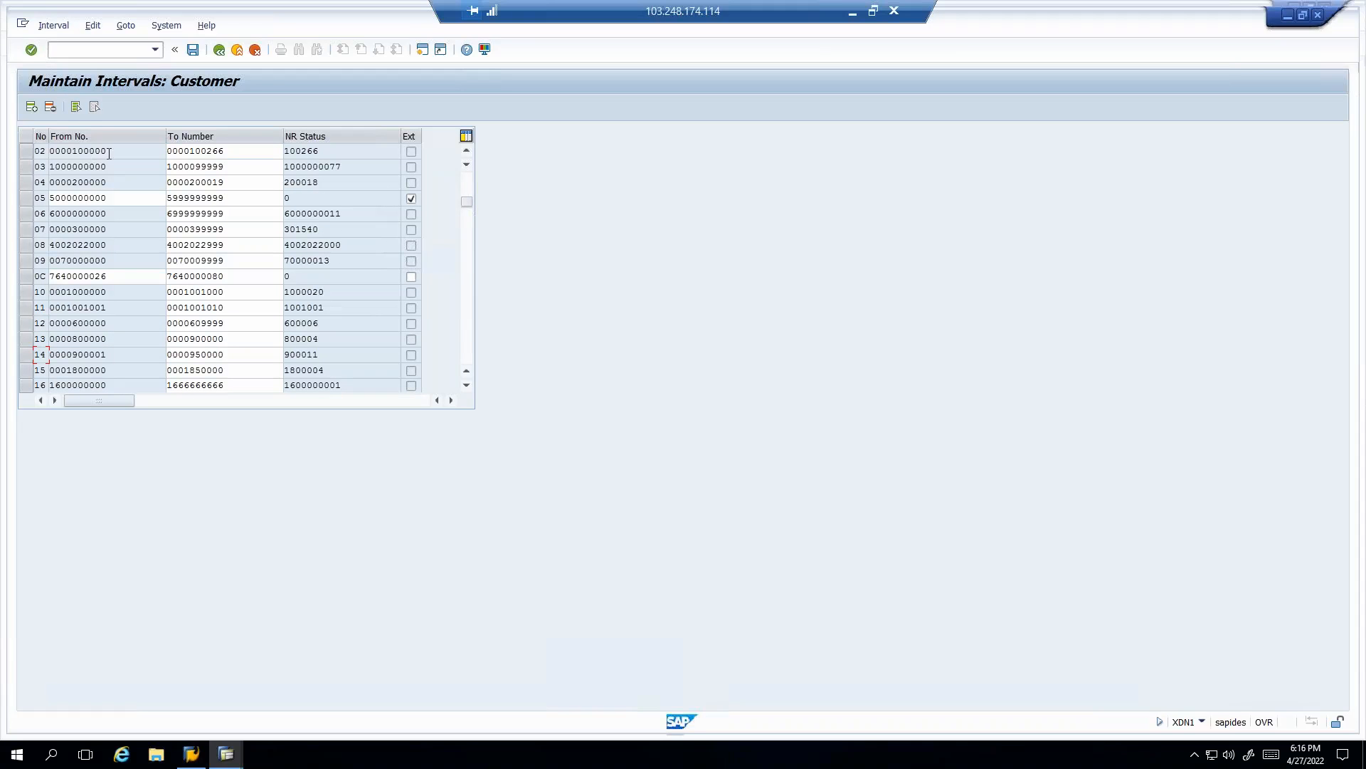
pyautogui.moveTo(67, 151); pyautogui.dragTo(121, 153)
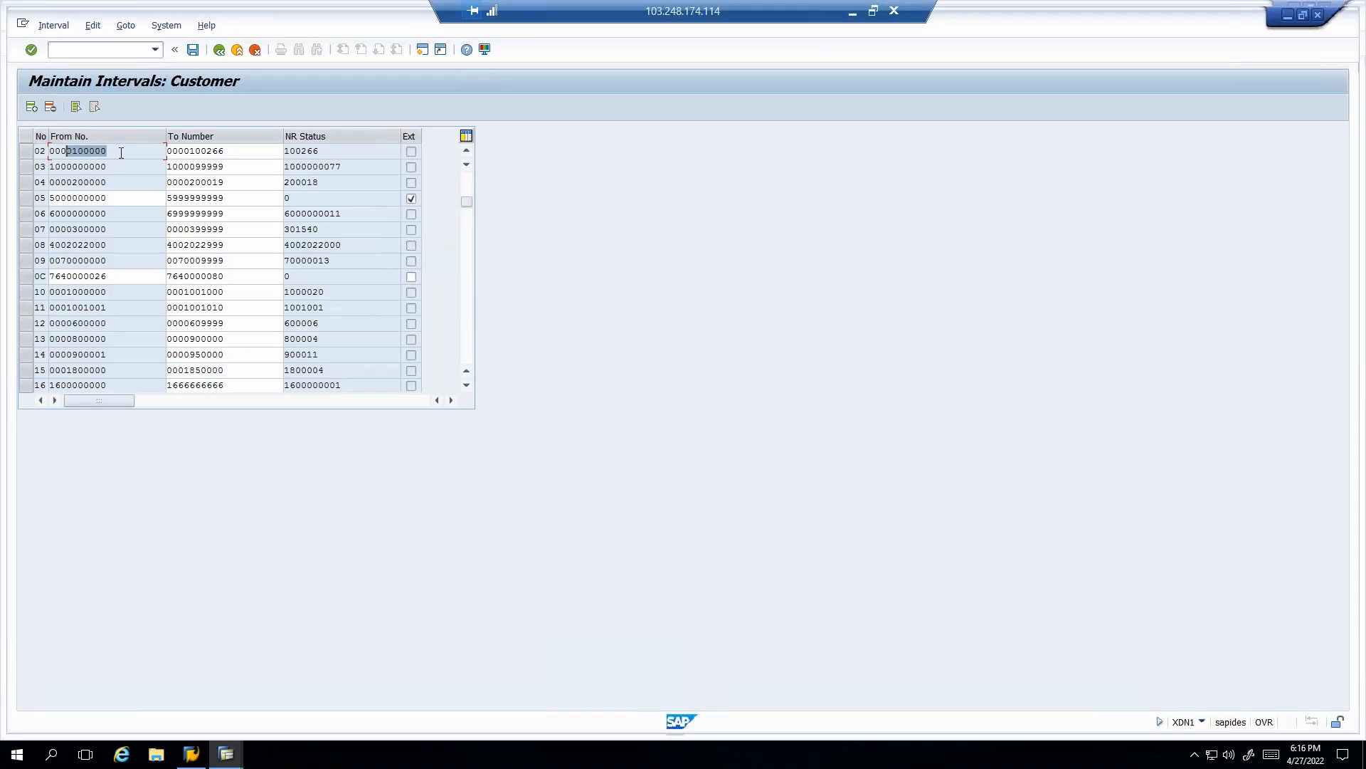
pyautogui.click(240, 151)
pyautogui.scroll(1, 240, 151)
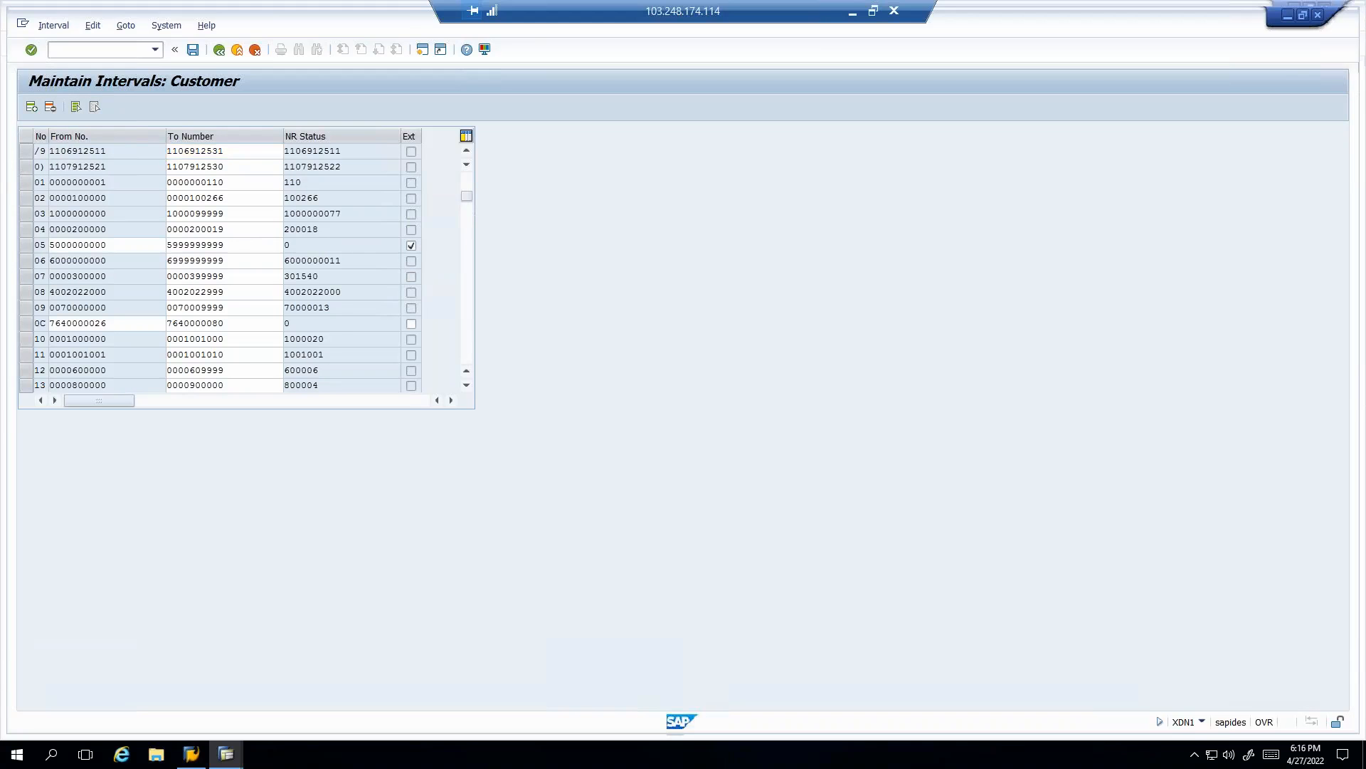
pyautogui.scroll(2, 240, 151)
pyautogui.moveTo(243, 259); pyautogui.dragTo(95, 255)
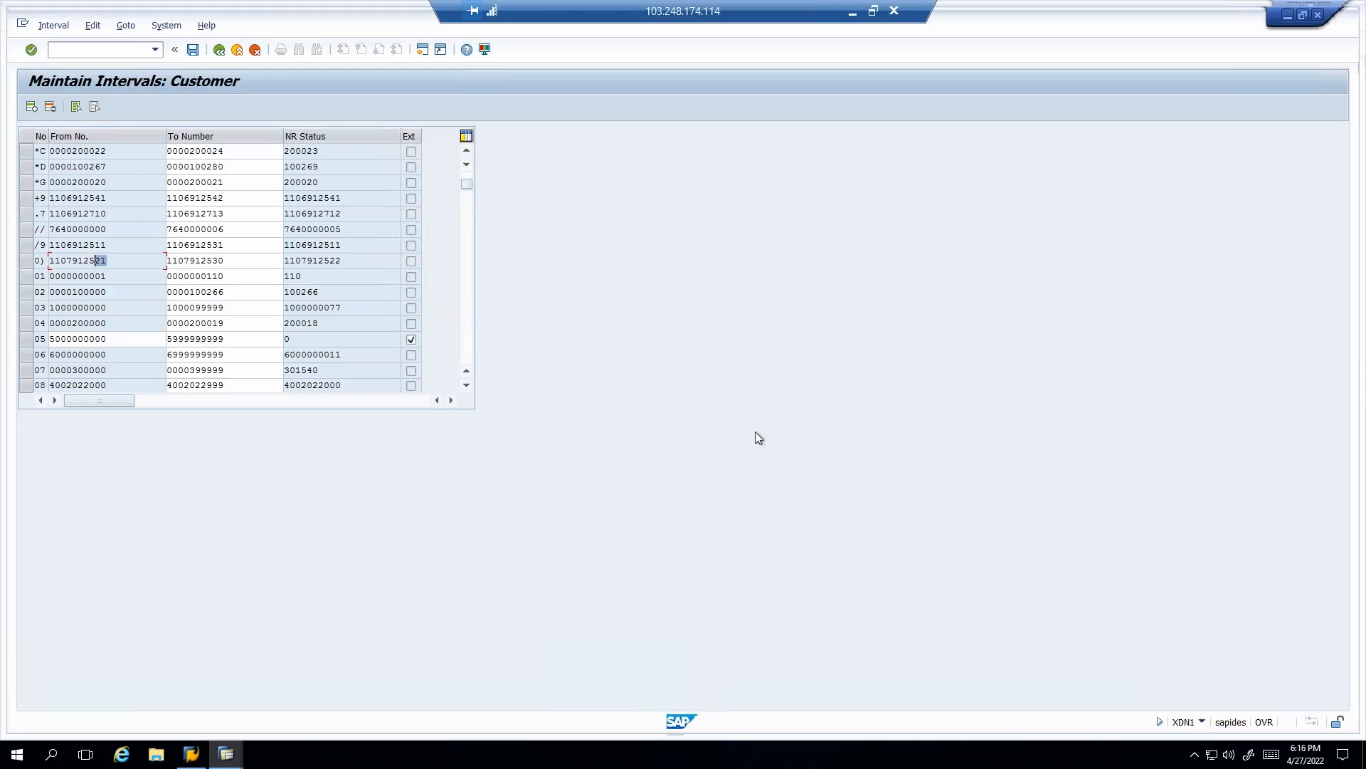
# - Switch to the customer account group details session and check the number range of account group 0001
pyautogui.click(226, 754)
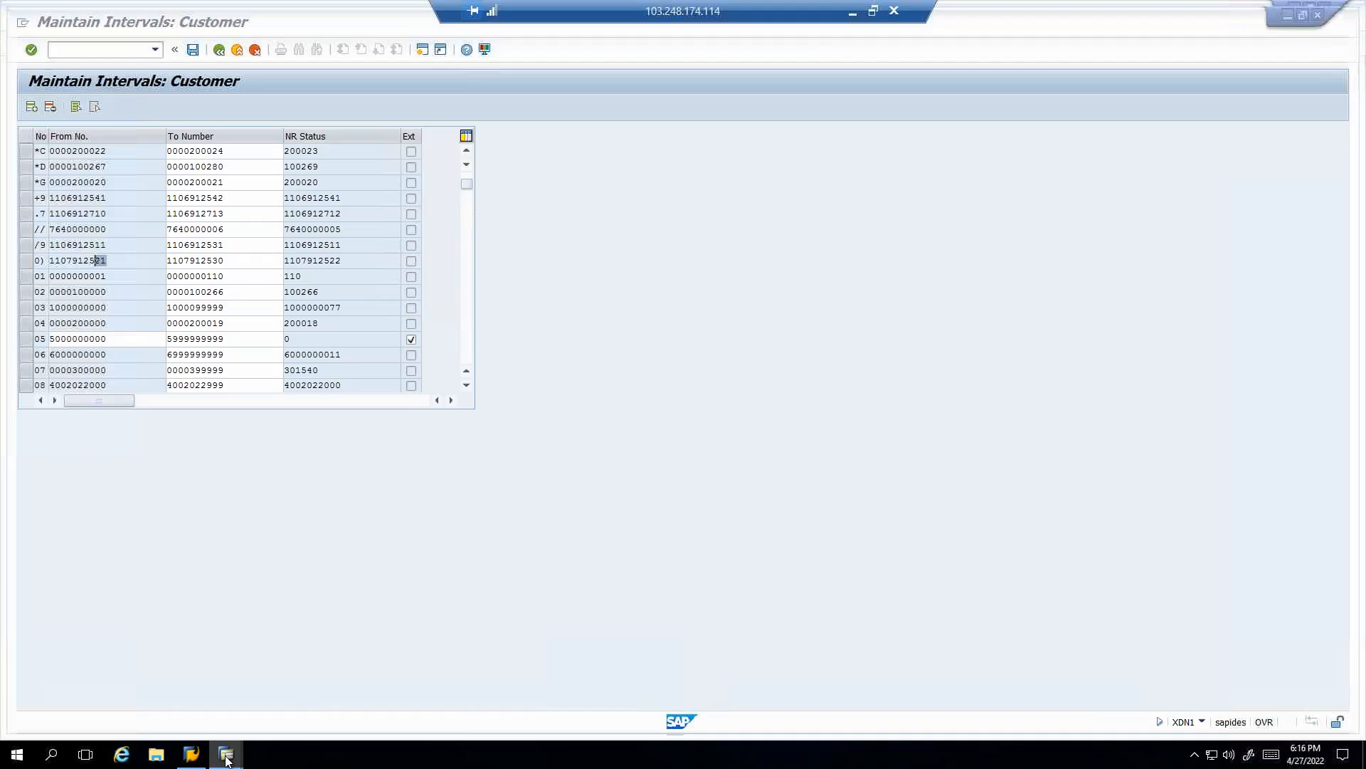
pyautogui.click(244, 676)
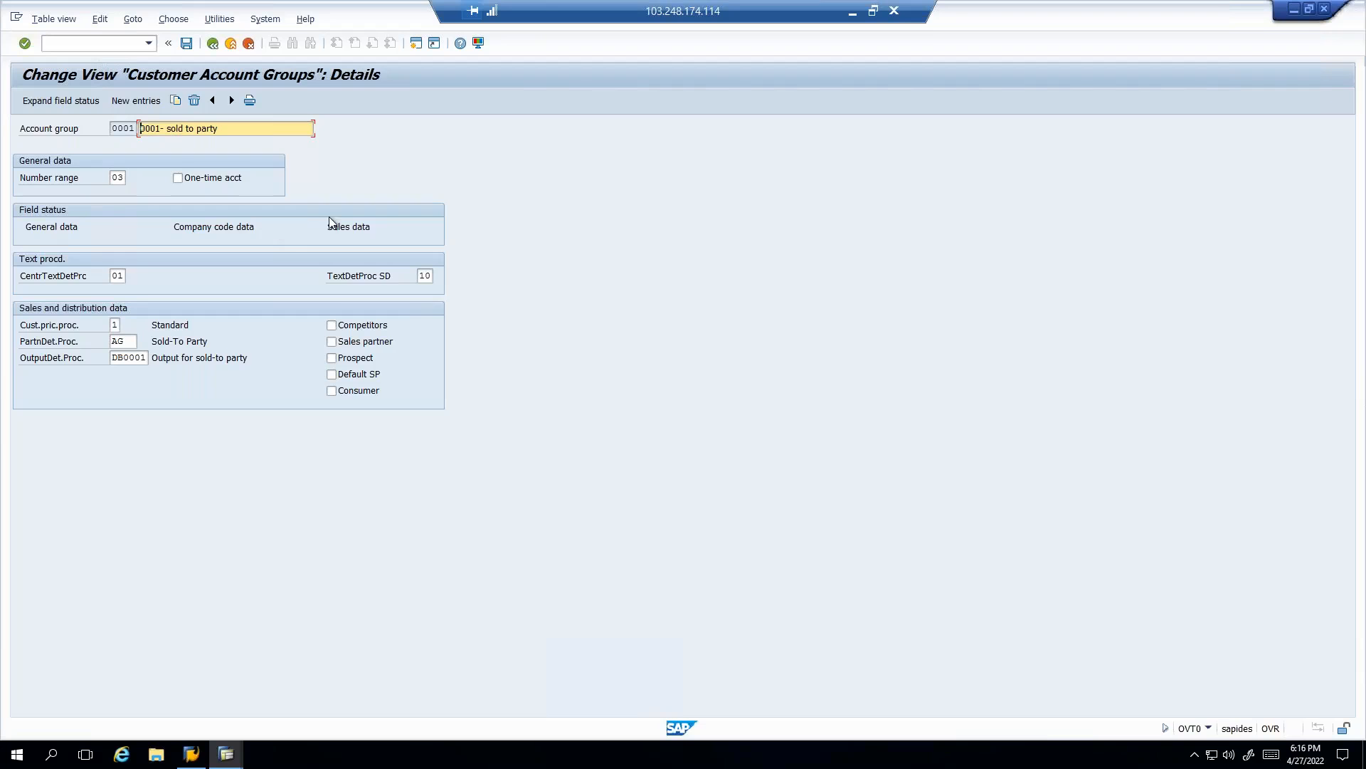
pyautogui.click(48, 179)
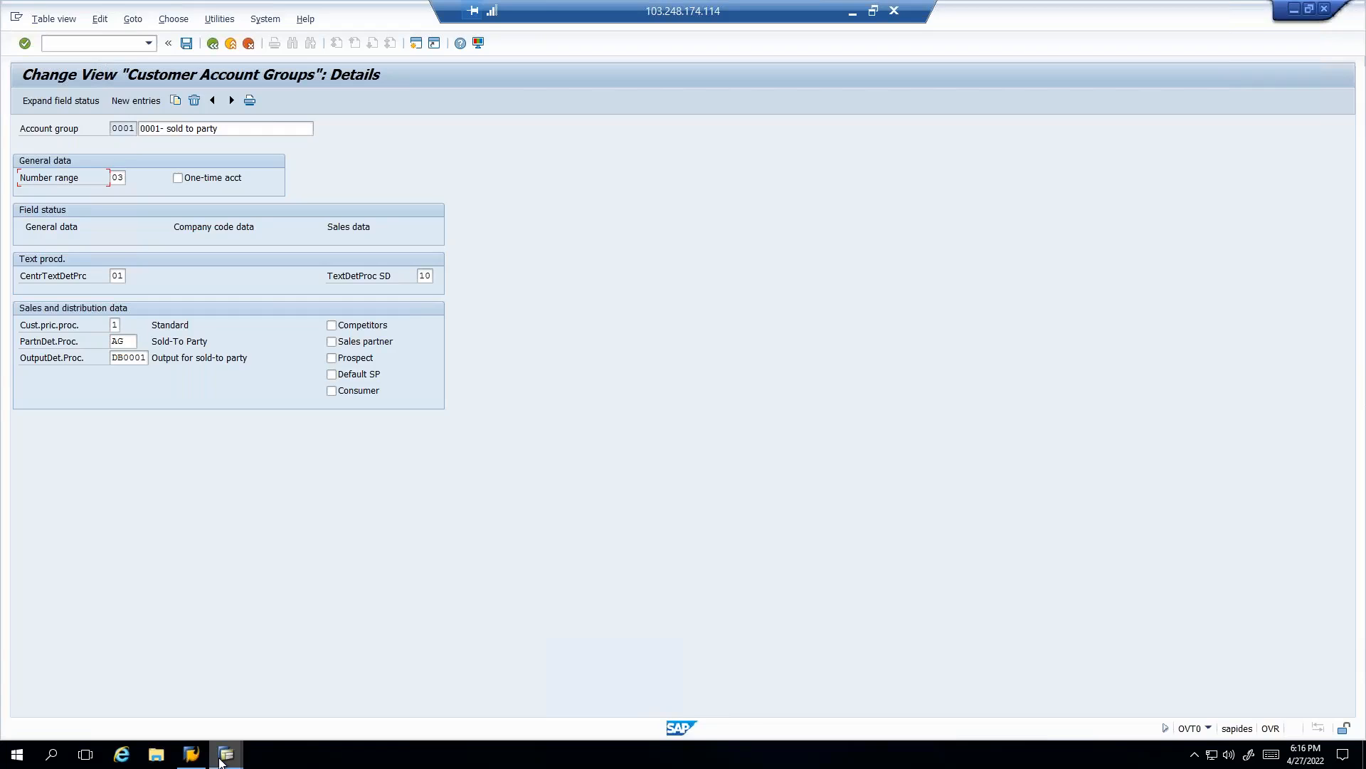
# - Switch back to the XDN1 session and examine the NR status of interval 03
pyautogui.moveTo(221, 762)
pyautogui.click(79, 689)
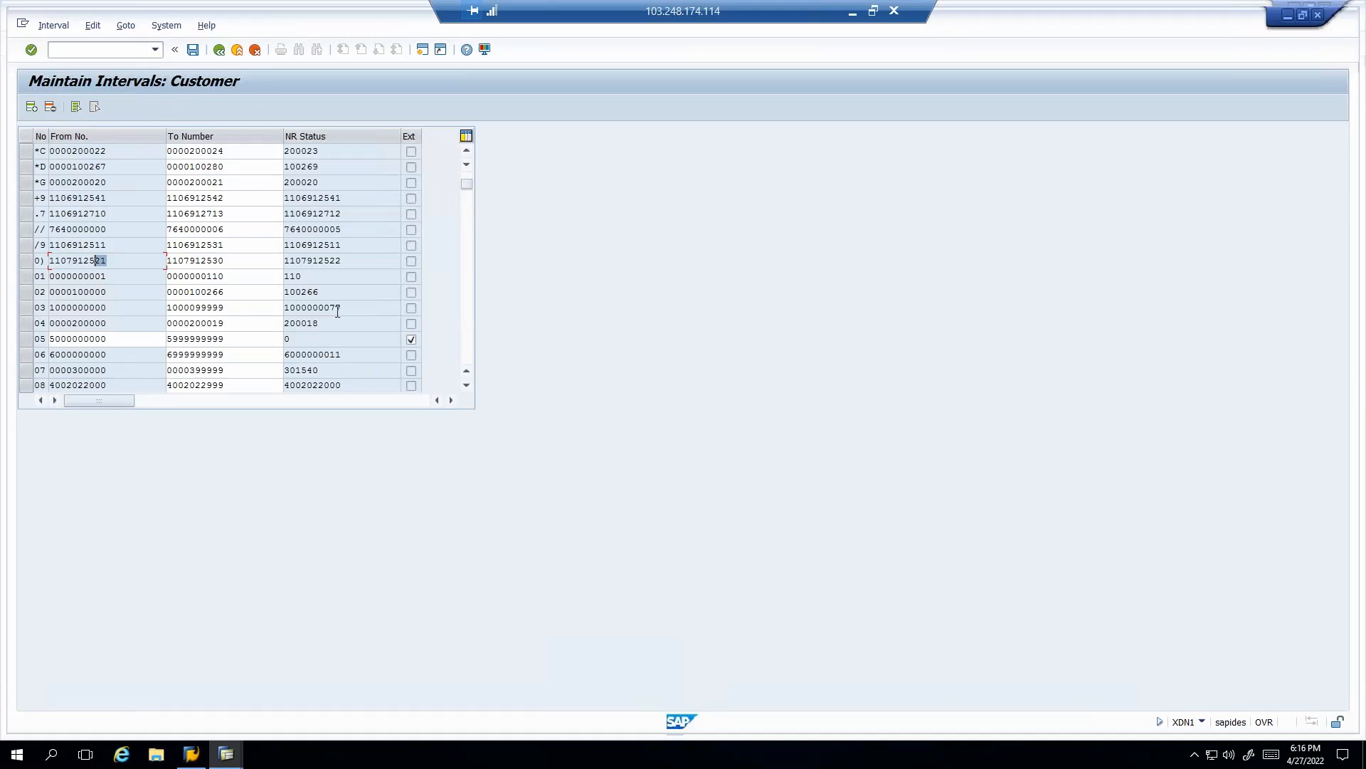
pyautogui.moveTo(342, 308); pyautogui.dragTo(274, 308)
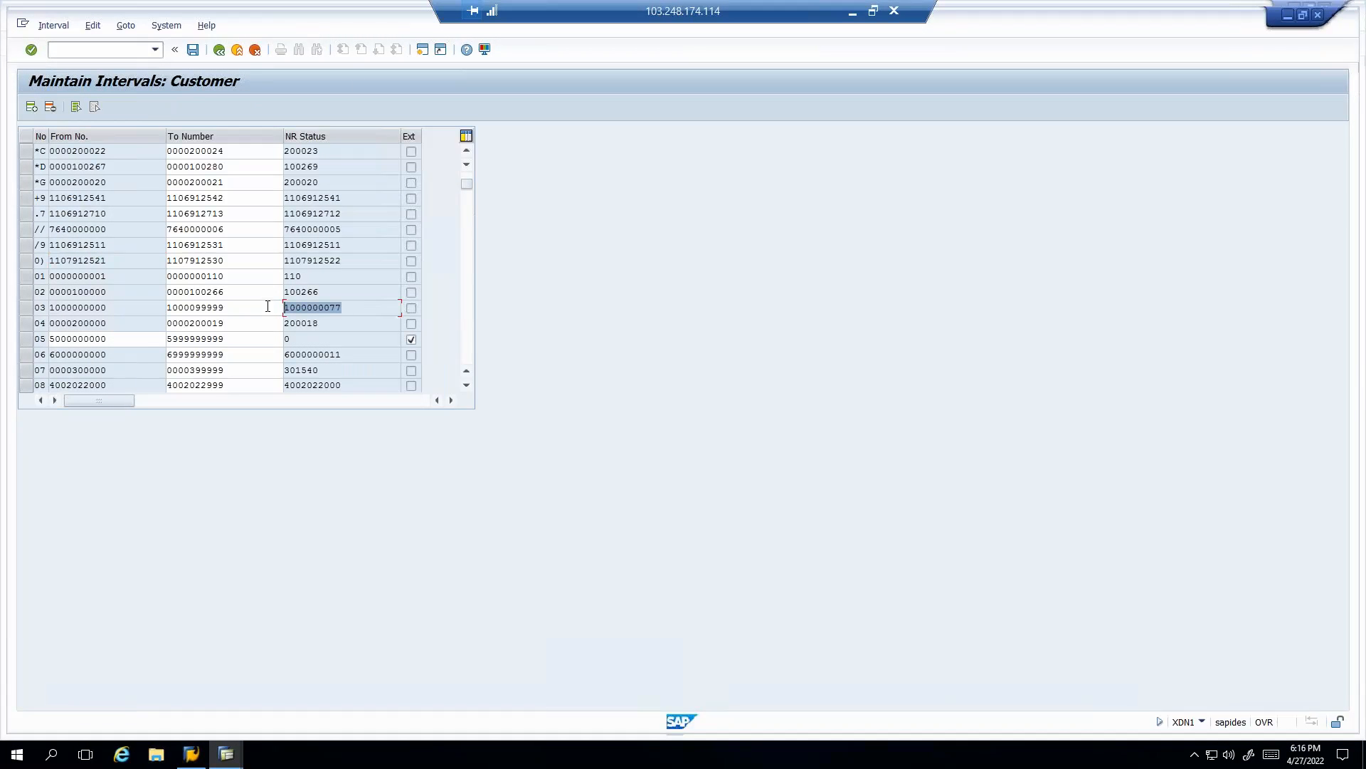
pyautogui.click(424, 51)
pyautogui.write('xd02')
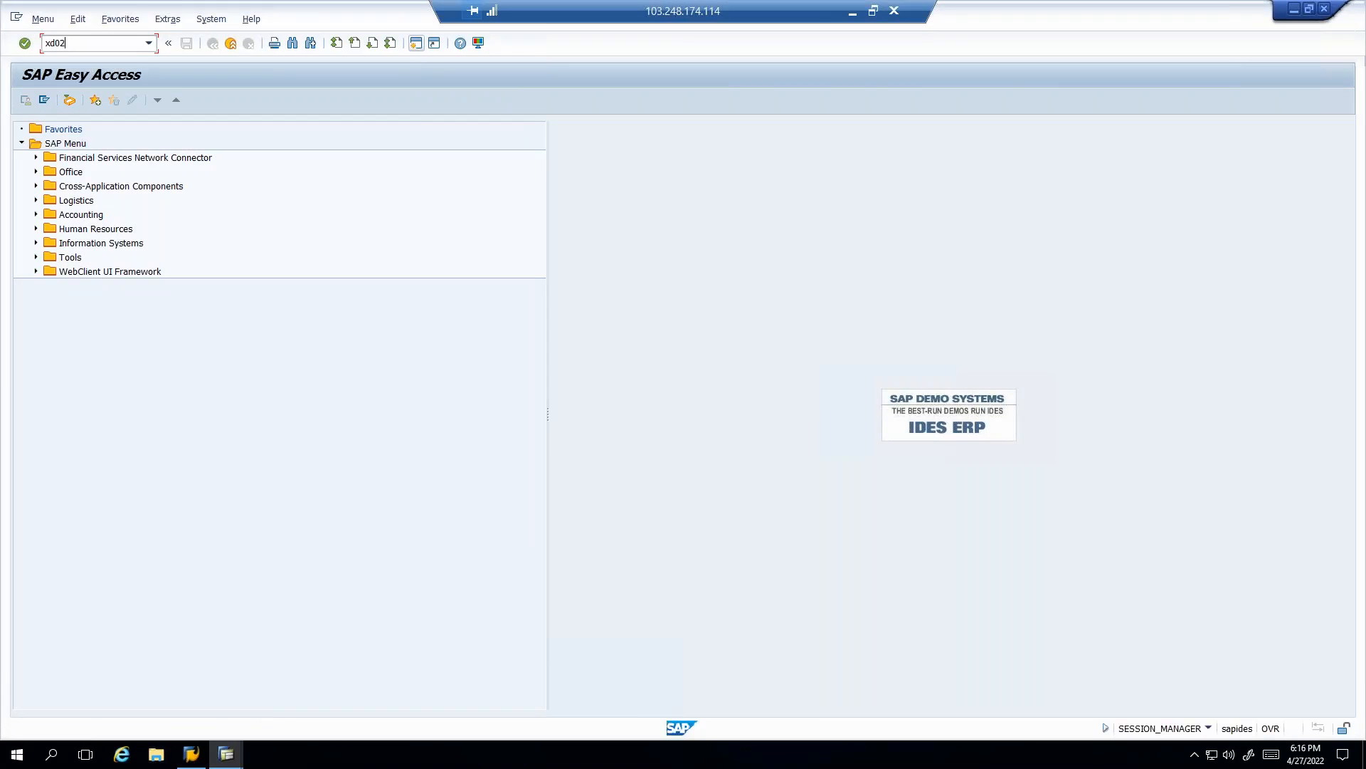
pyautogui.press('Return')
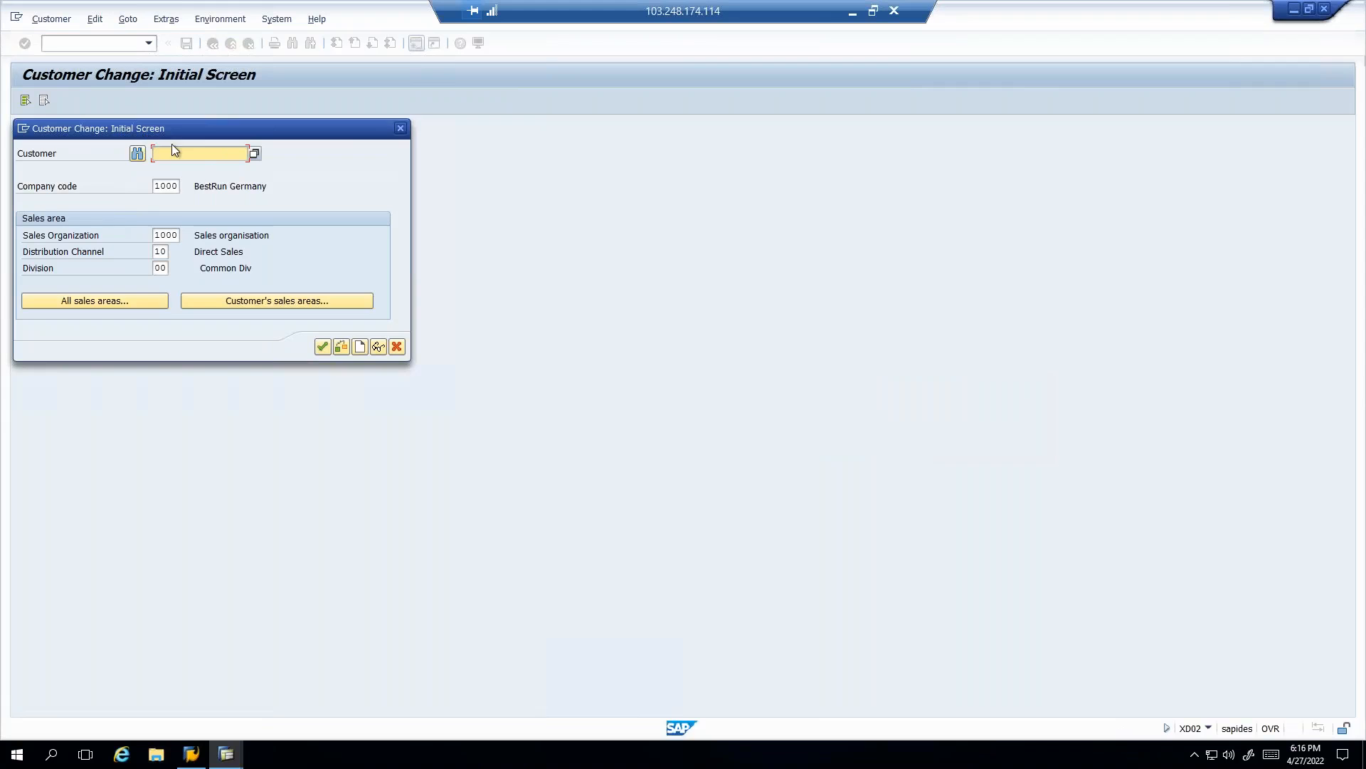
pyautogui.click(401, 129)
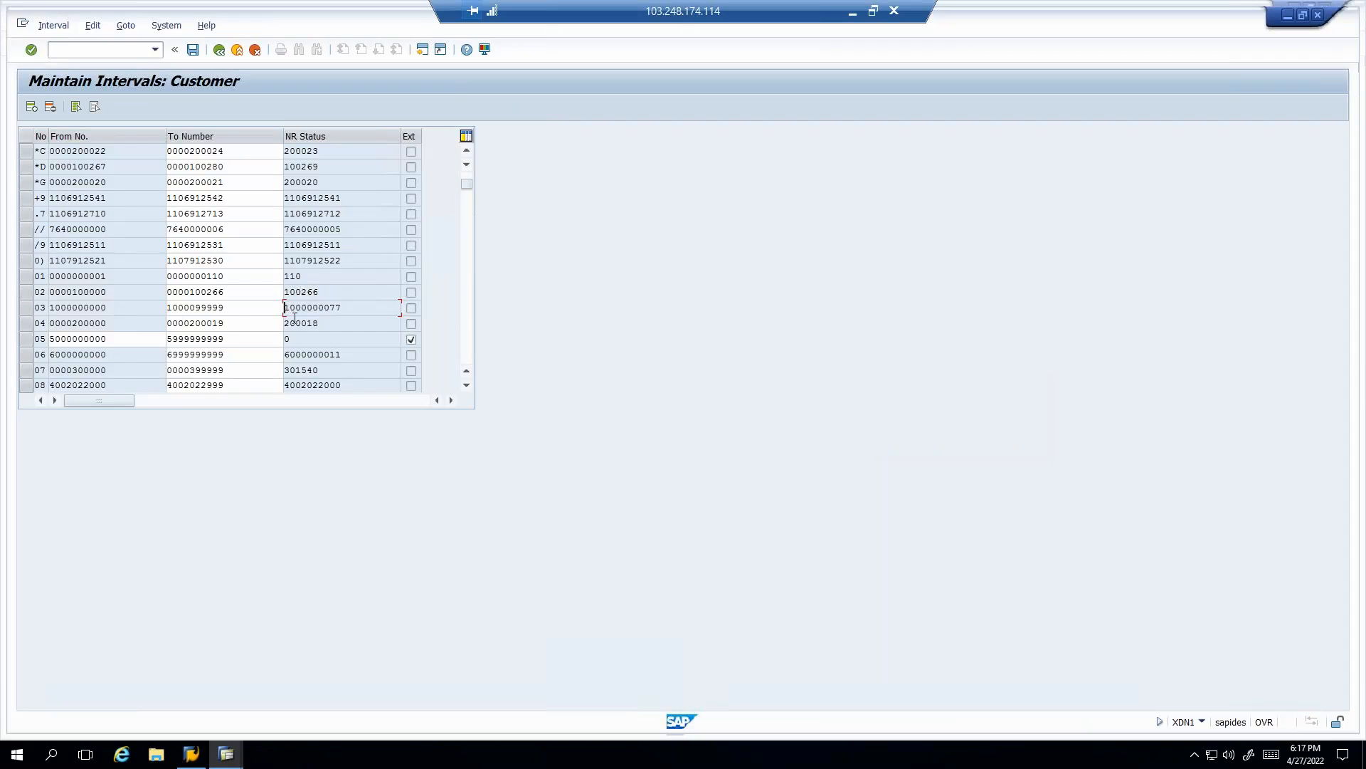
# - Compare the NR status of interval 03 with its from and to numbers
pyautogui.moveTo(347, 308); pyautogui.dragTo(282, 308)
pyautogui.moveTo(75, 311); pyautogui.dragTo(122, 311)
pyautogui.click(179, 310)
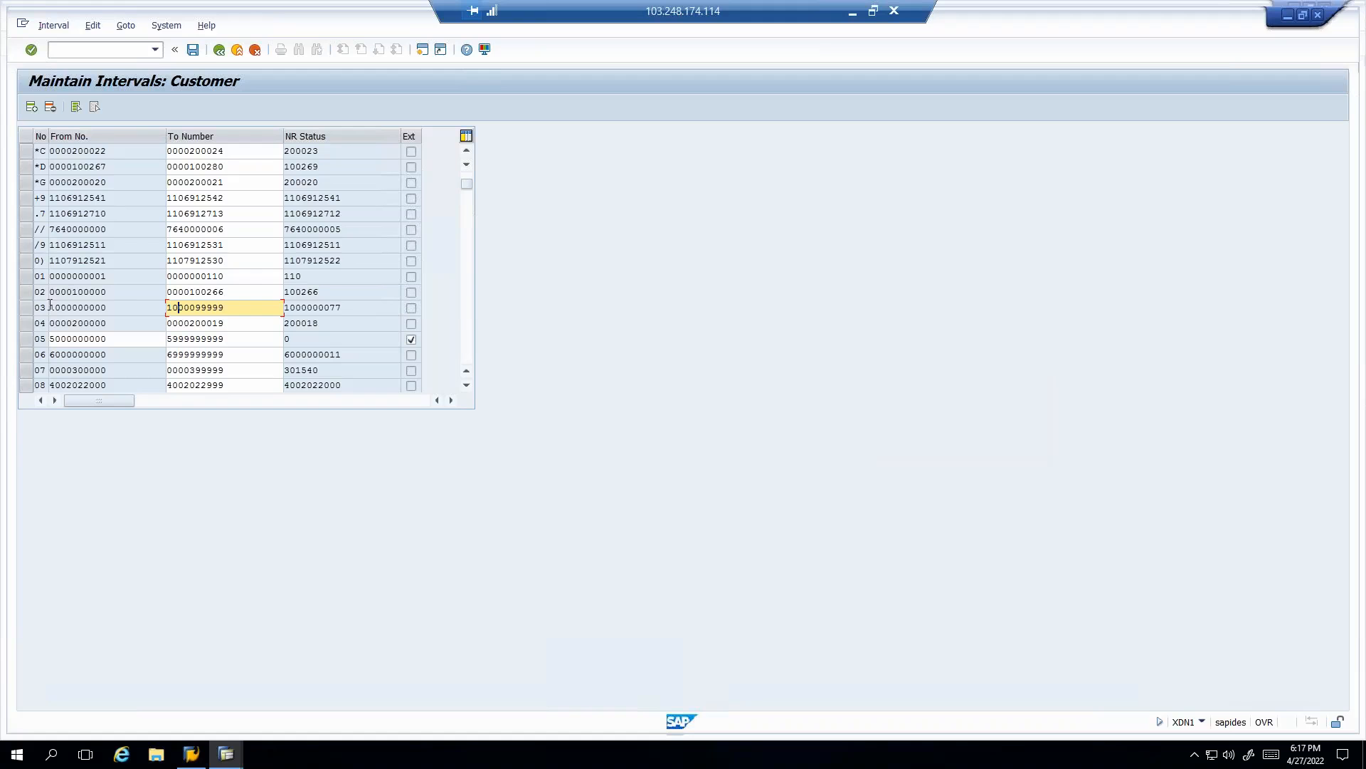
# - Return to the details of account group 0001 and review its number range assignment
pyautogui.click(226, 753)
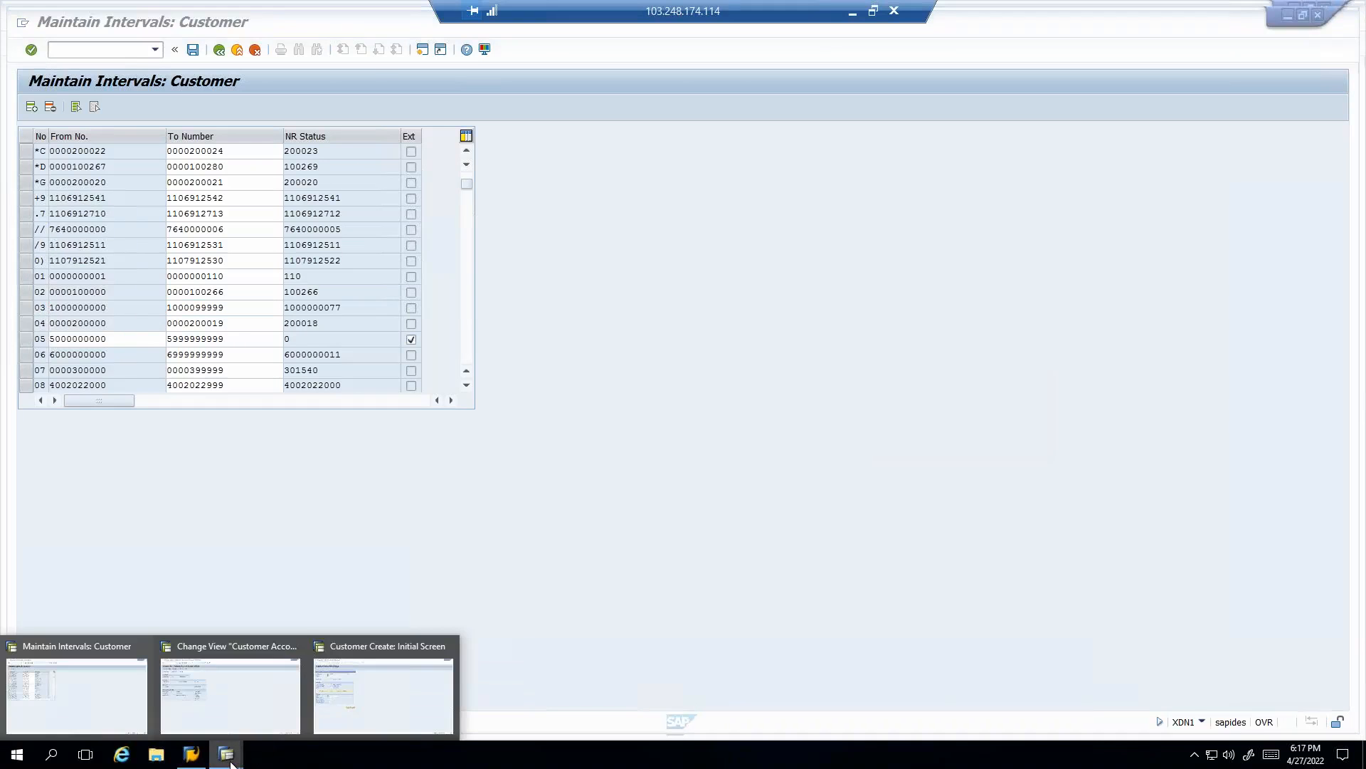
pyautogui.click(226, 712)
pyautogui.moveTo(111, 129); pyautogui.dragTo(126, 178)
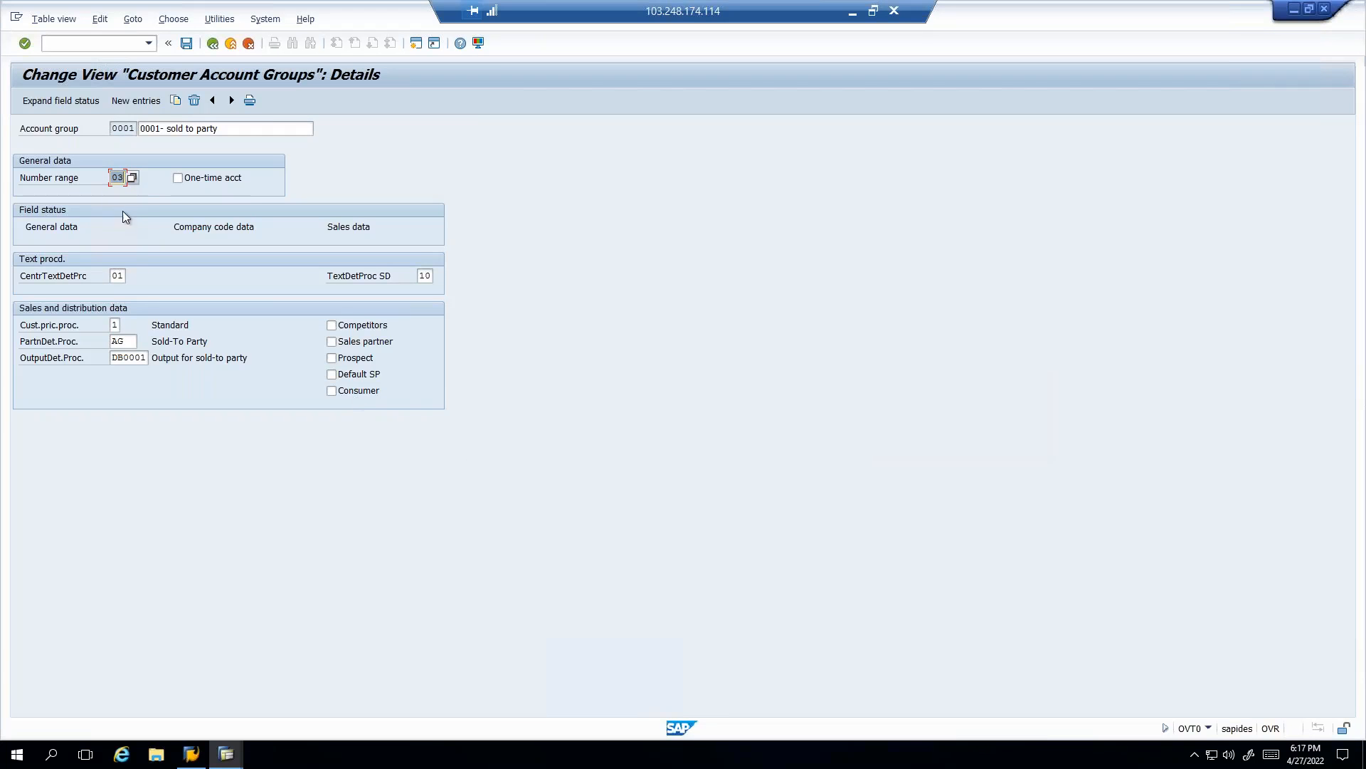
pyautogui.moveTo(125, 178); pyautogui.dragTo(112, 178)
pyautogui.click(111, 178)
# - Switch to the XD01 session, try to create a 0003 Payer customer without a number, and read and dismiss the message
pyautogui.click(228, 760)
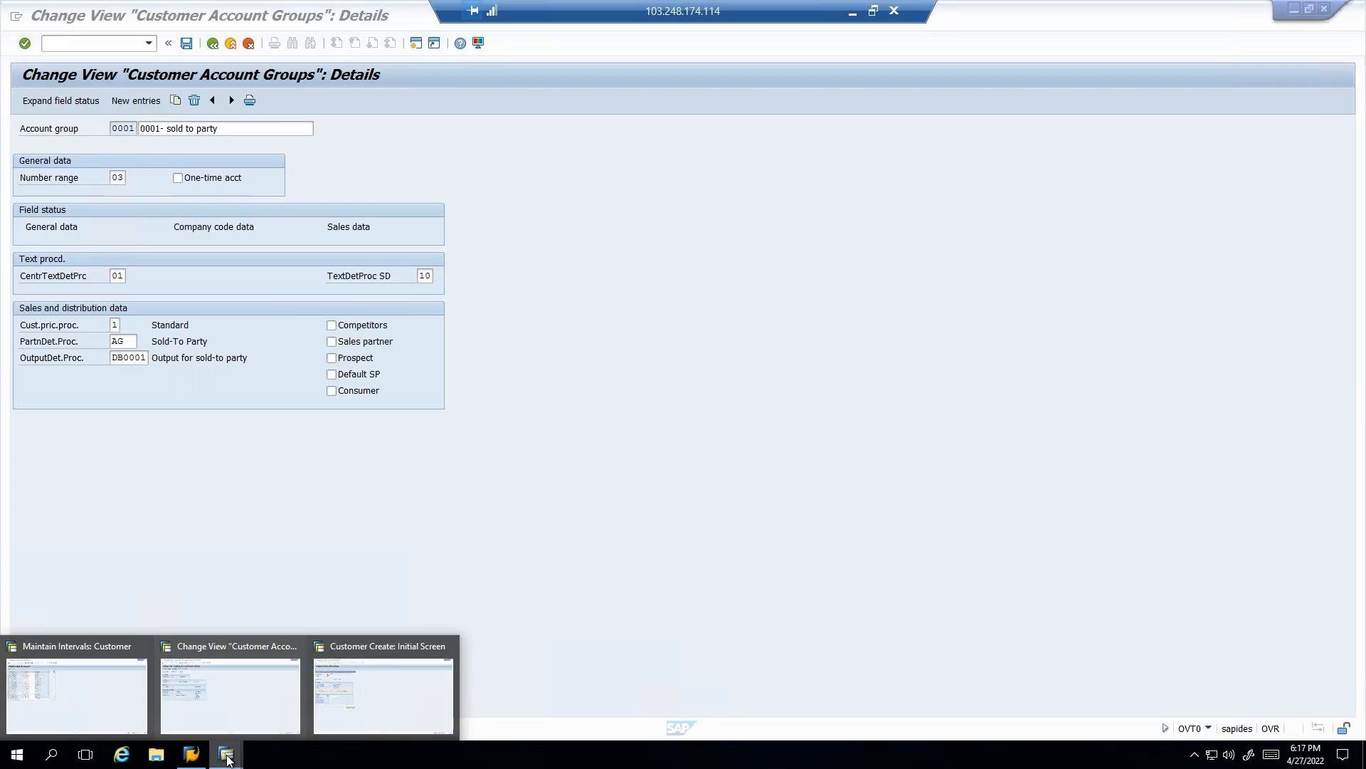
pyautogui.click(385, 694)
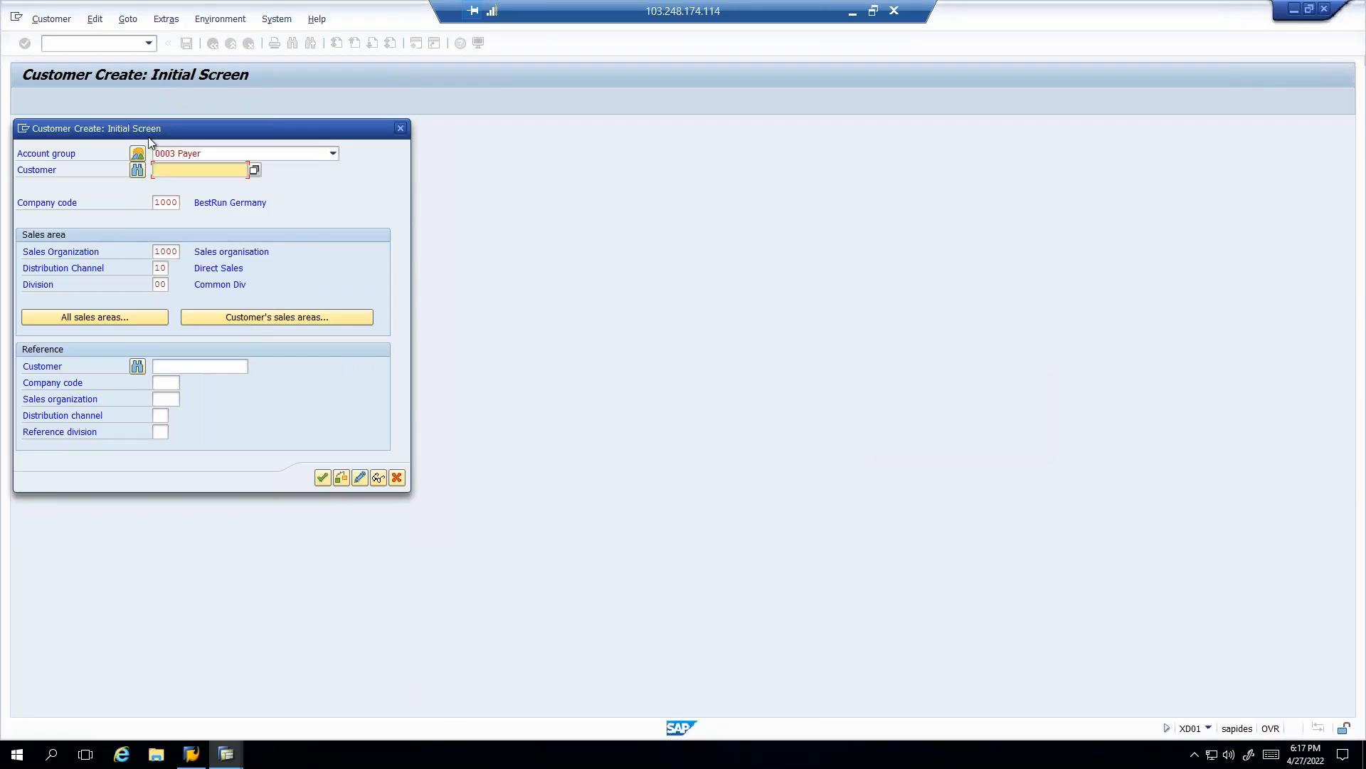
pyautogui.click(198, 154)
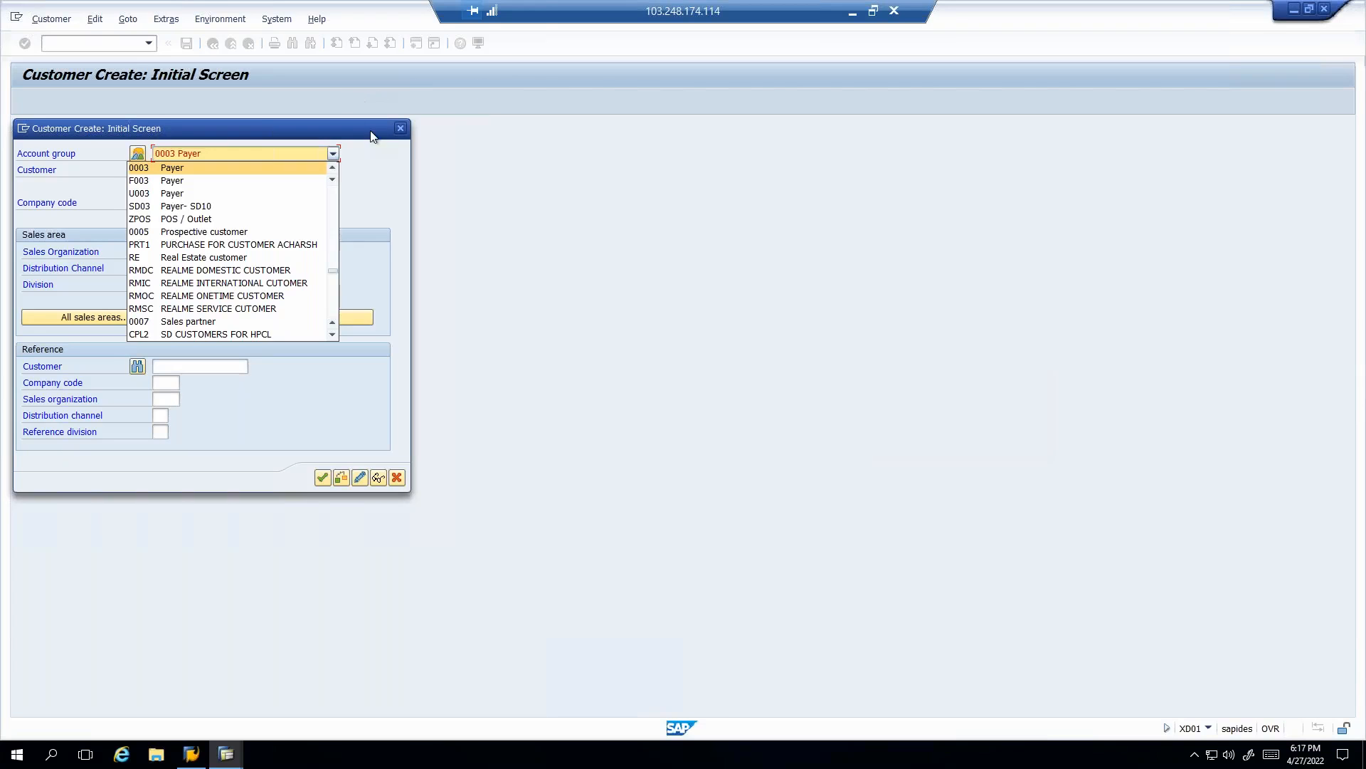
pyautogui.click(404, 127)
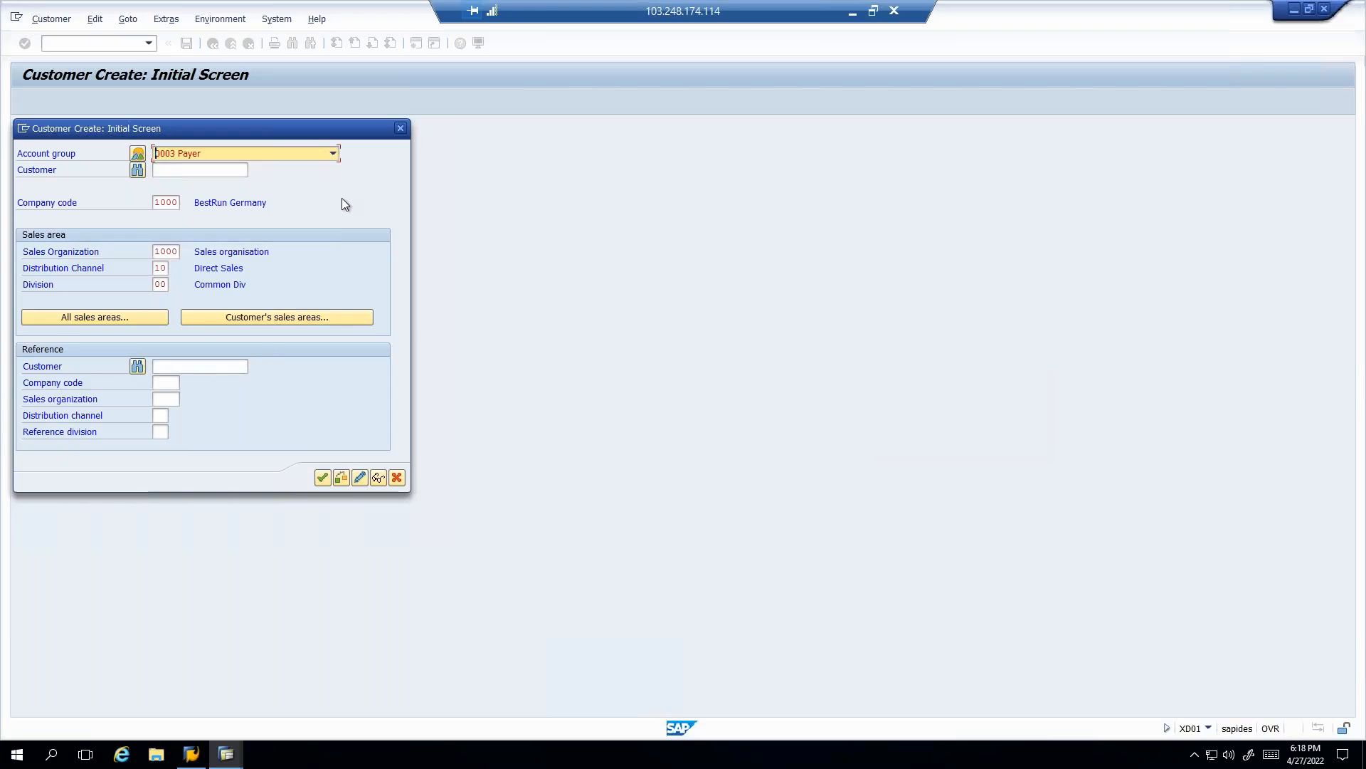
pyautogui.press('Return')
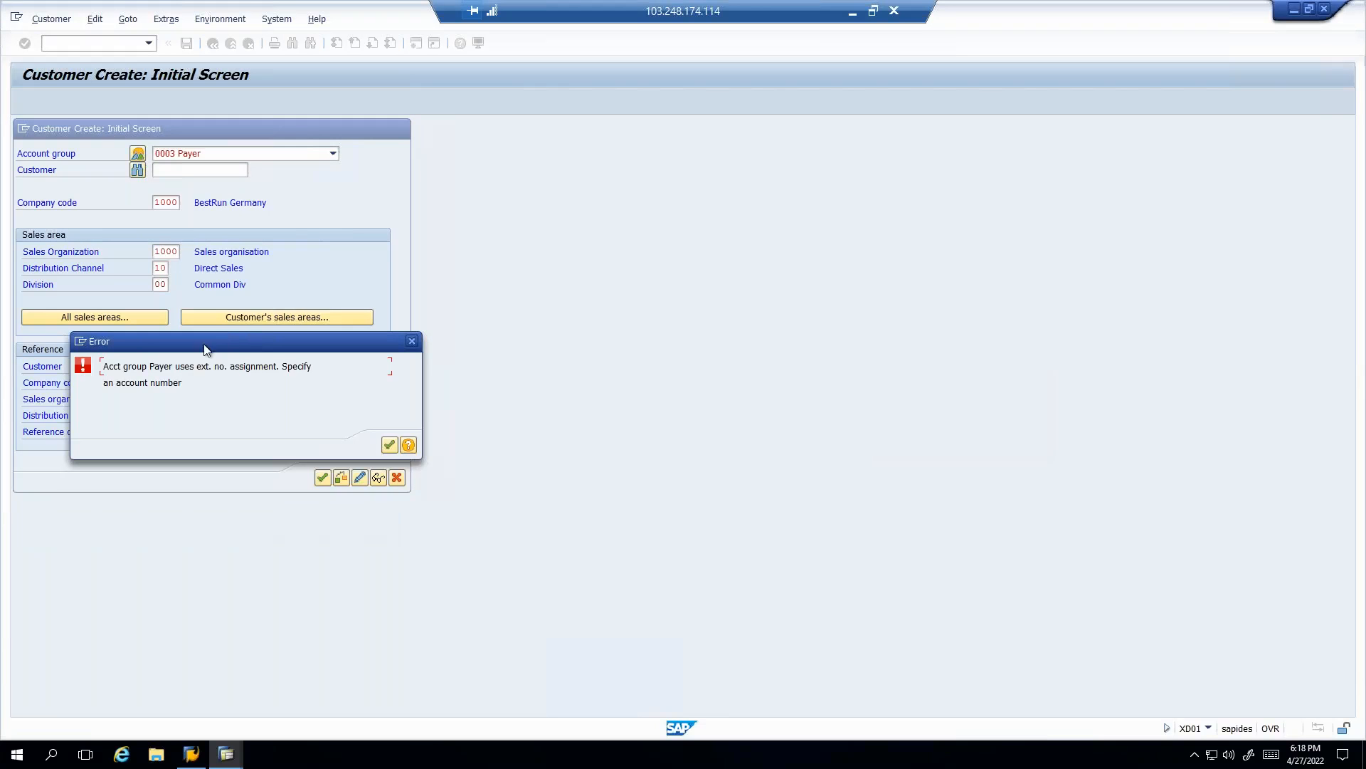
pyautogui.moveTo(187, 369); pyautogui.dragTo(349, 377)
pyautogui.click(412, 341)
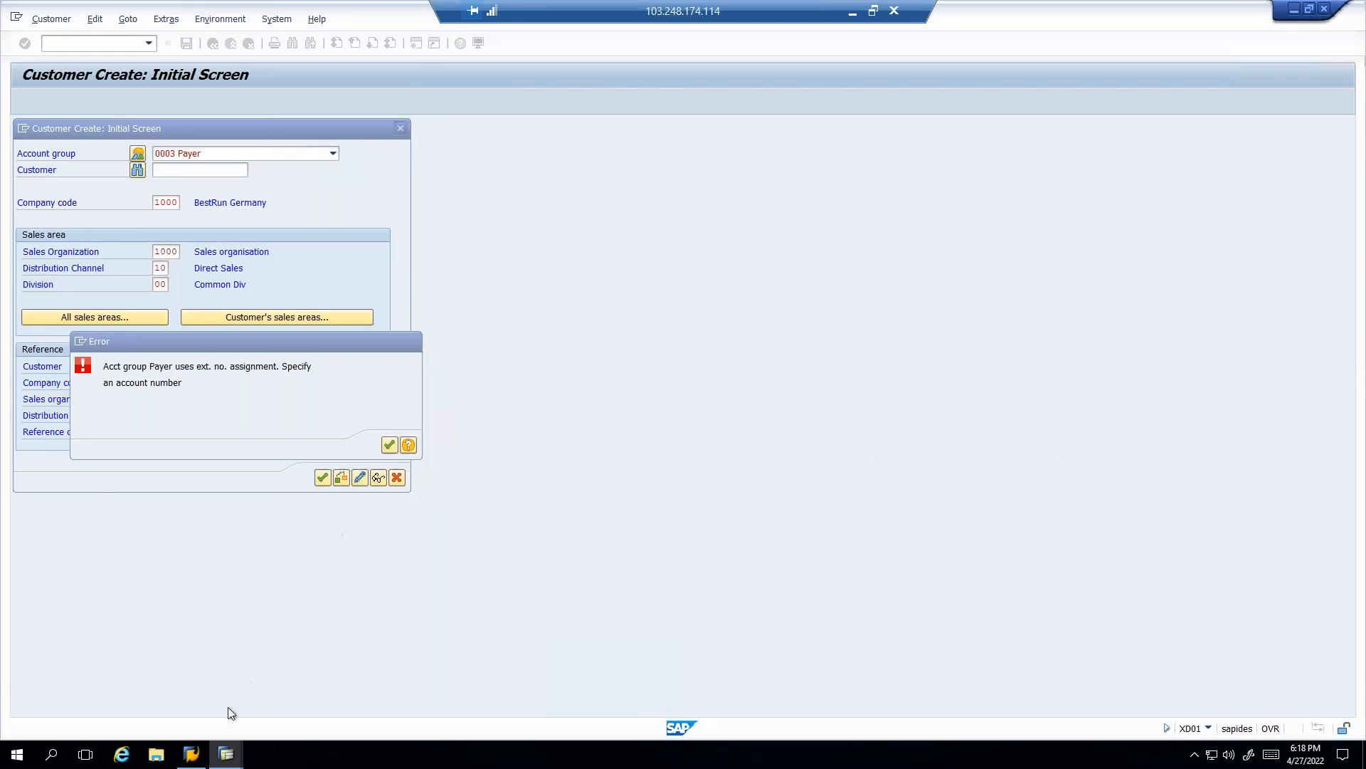
# - Switch to the customer account groups session, open the details of group 0003 Payer and examine its number range
pyautogui.moveTo(233, 752)
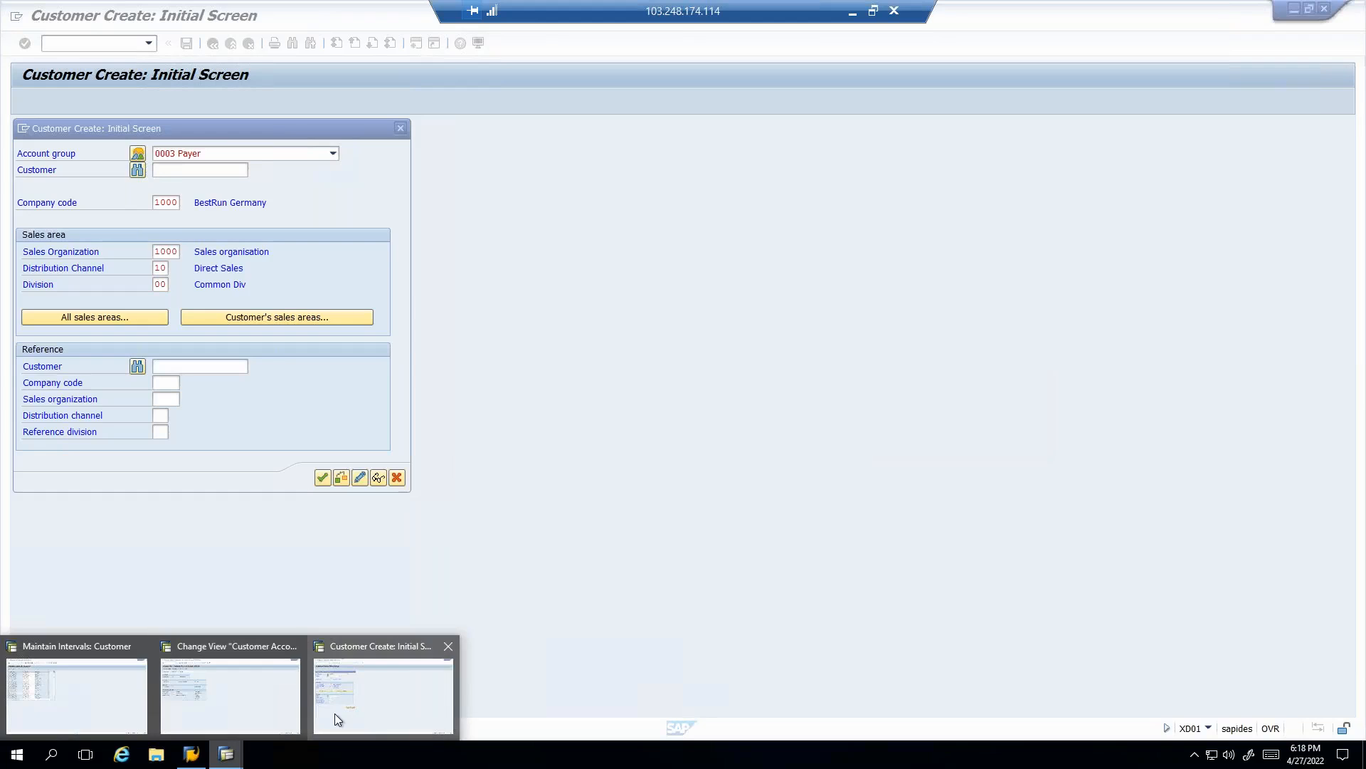
pyautogui.click(202, 689)
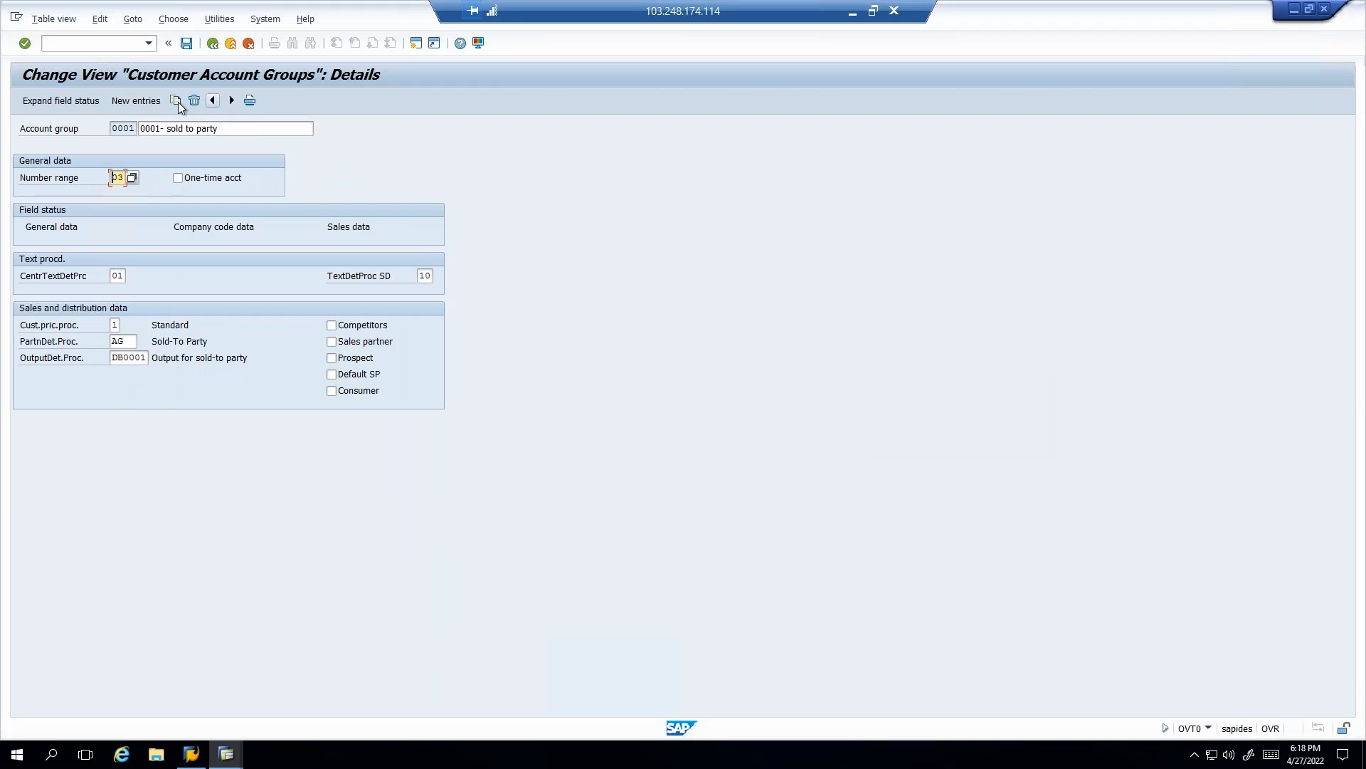
pyautogui.click(213, 43)
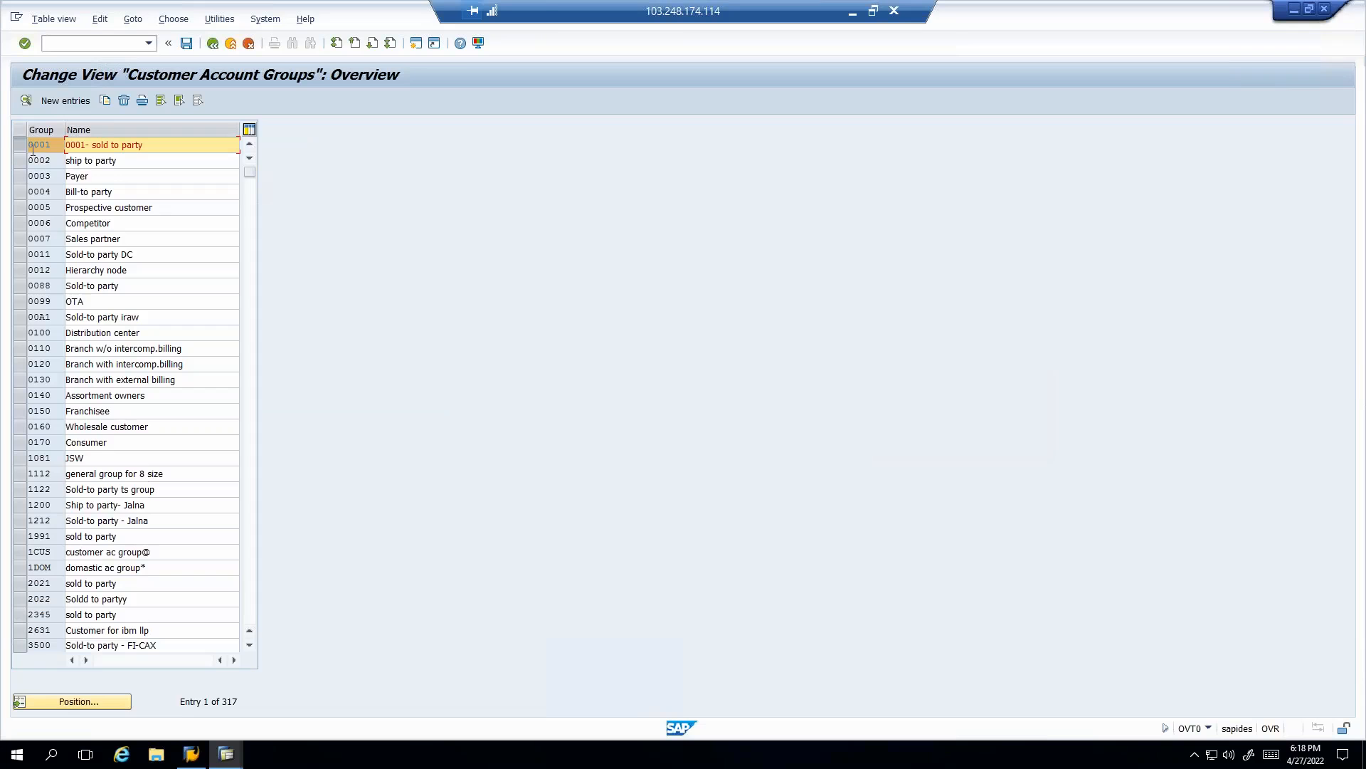
pyautogui.click(25, 177)
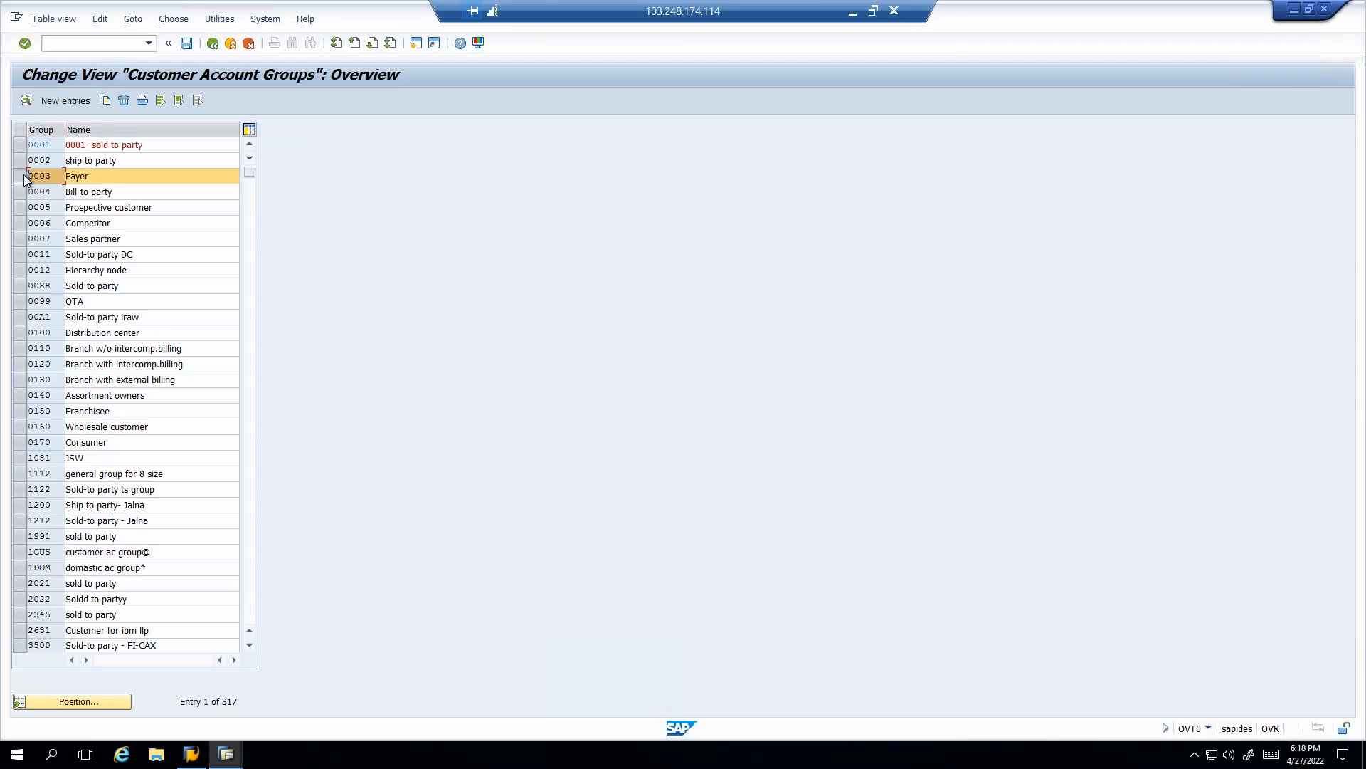
pyautogui.click(25, 101)
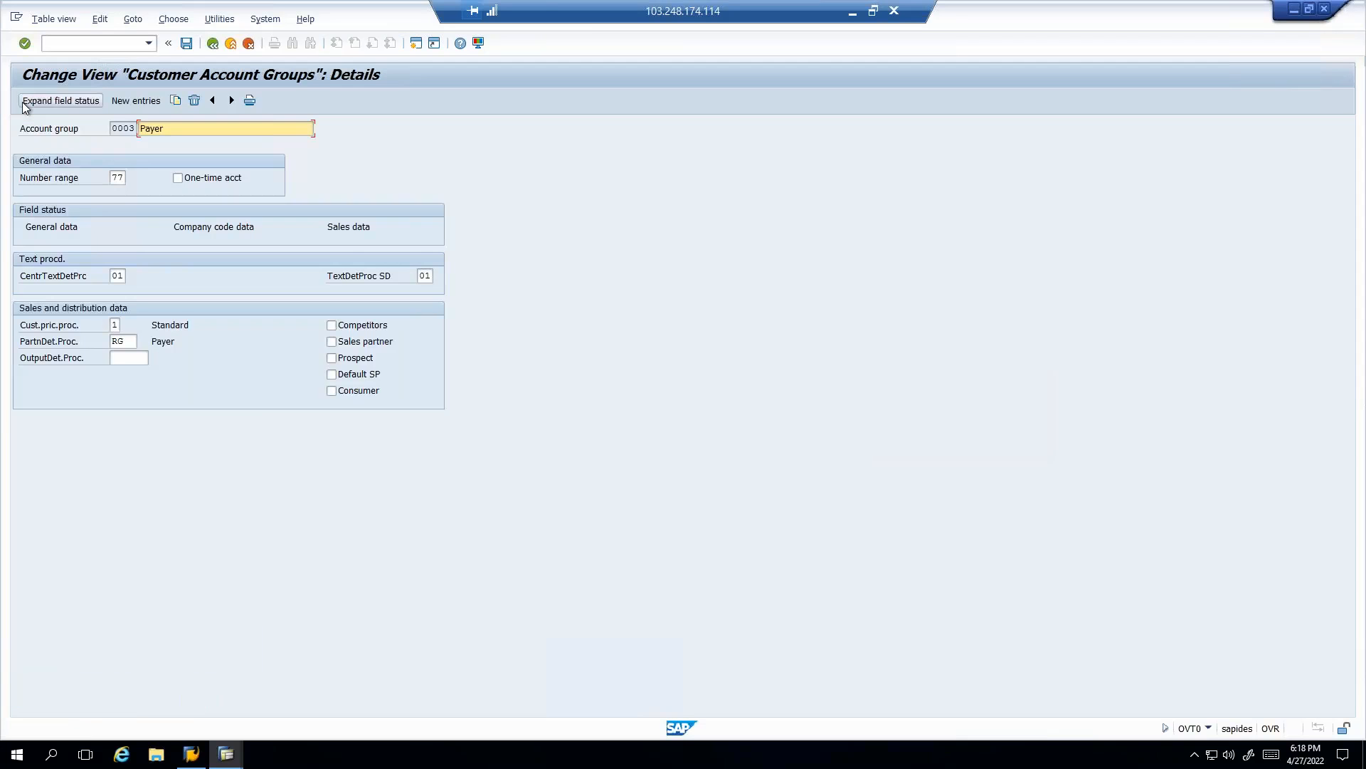
pyautogui.click(117, 178)
pyautogui.moveTo(118, 178); pyautogui.dragTo(124, 178)
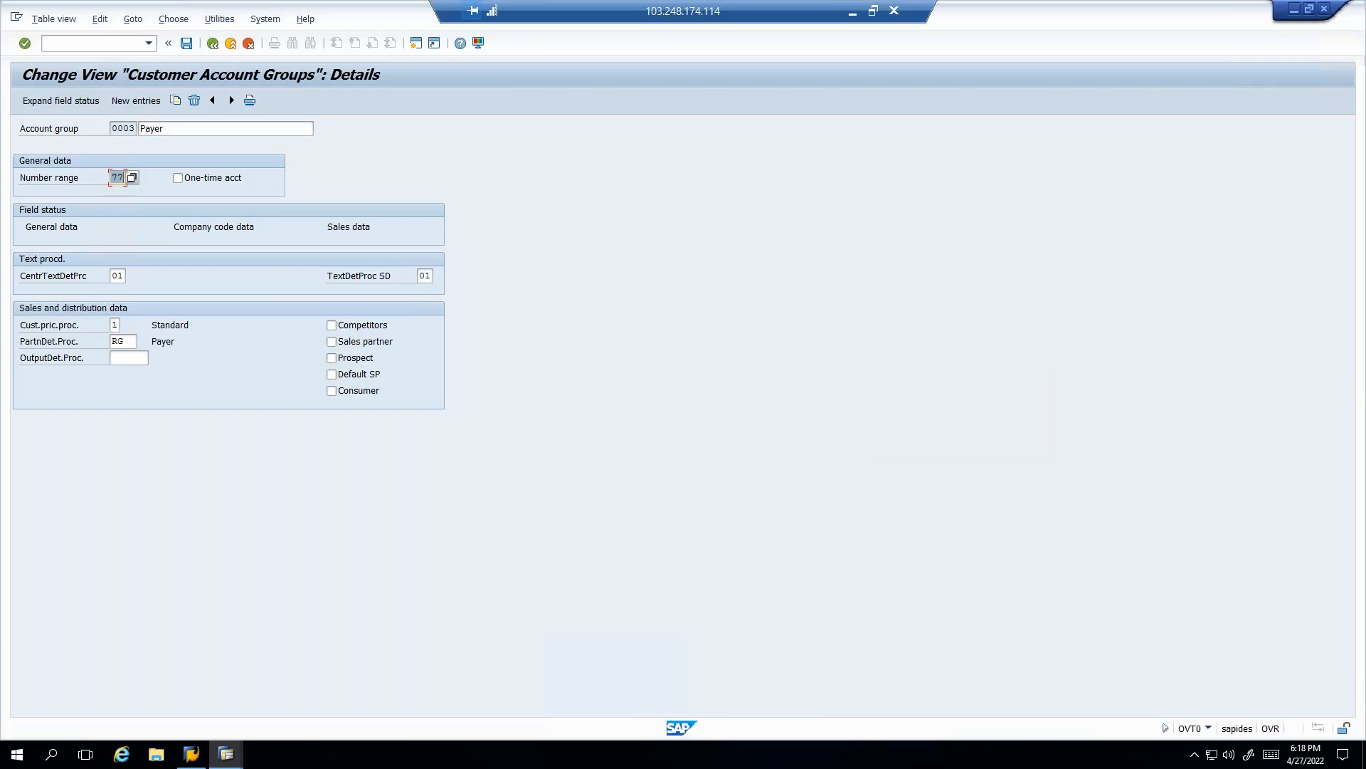
# - Switch to the XDN1 session, find interval 77 and examine its number limits, NR status and external assignment flag
pyautogui.click(225, 755)
pyautogui.click(71, 683)
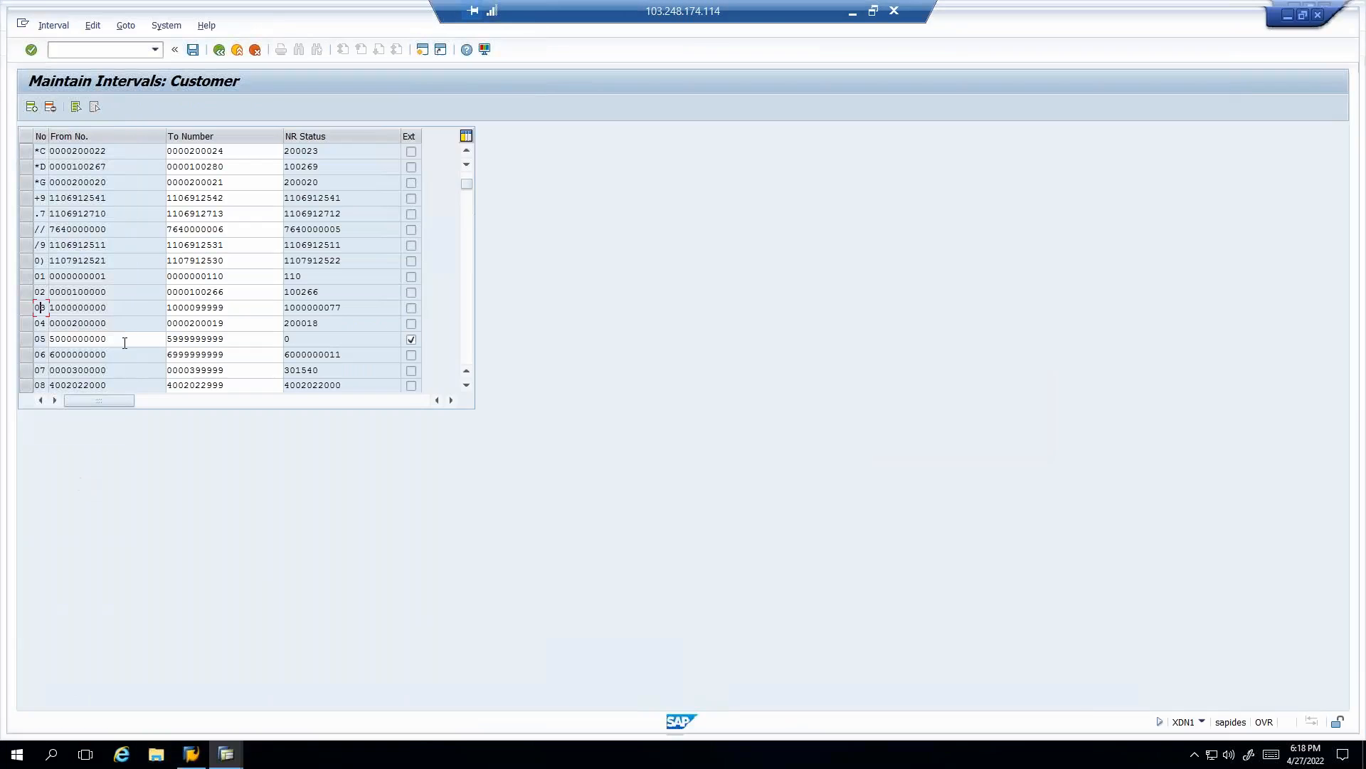
pyautogui.scroll(-10, 186, 316)
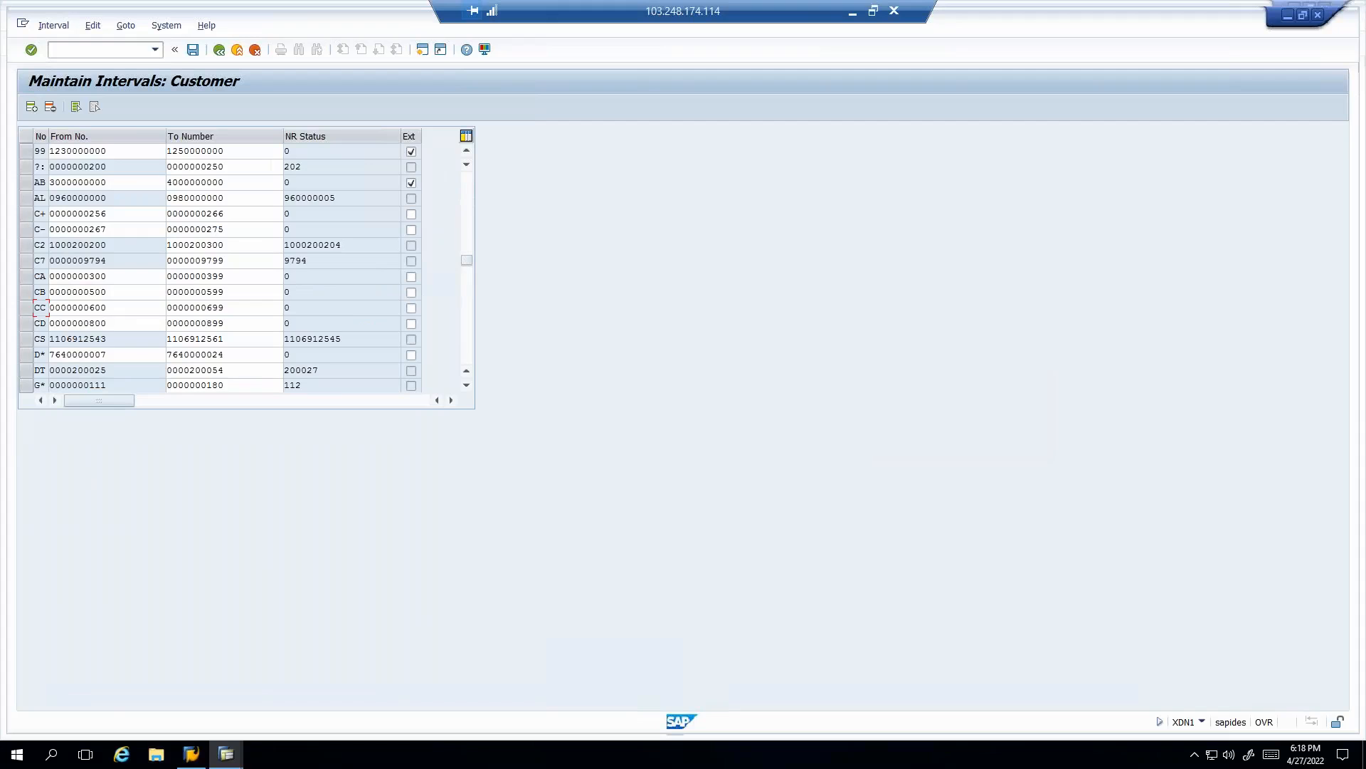
pyautogui.scroll(4, 245, 269)
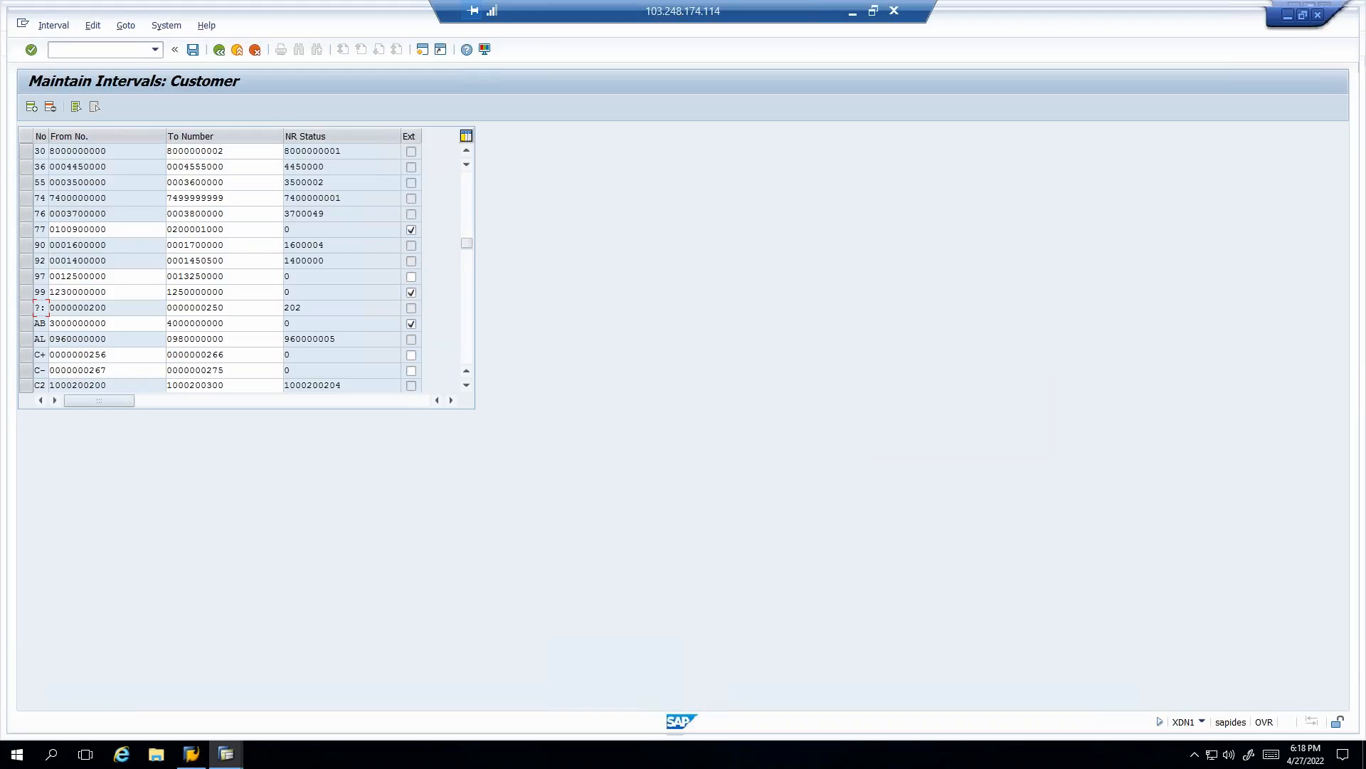
pyautogui.click(27, 228)
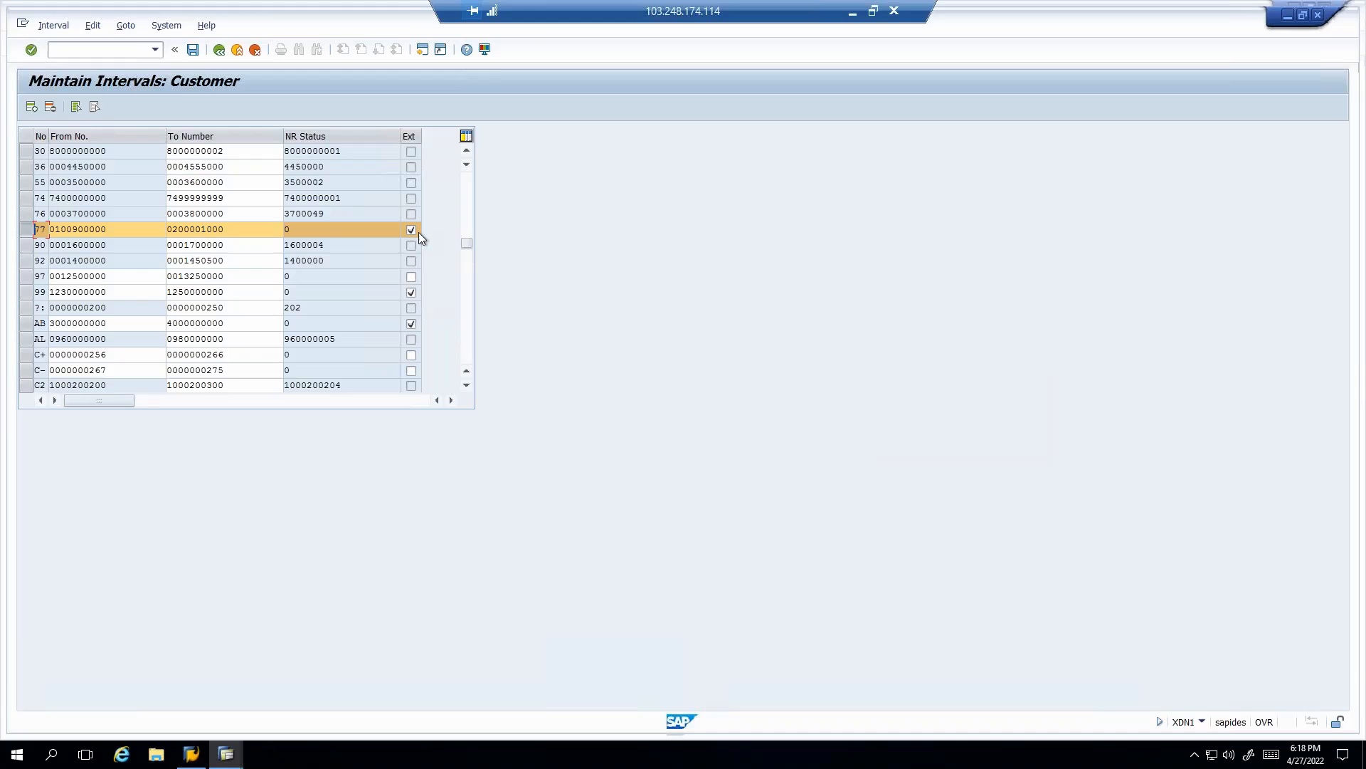
pyautogui.click(299, 228)
pyautogui.click(27, 232)
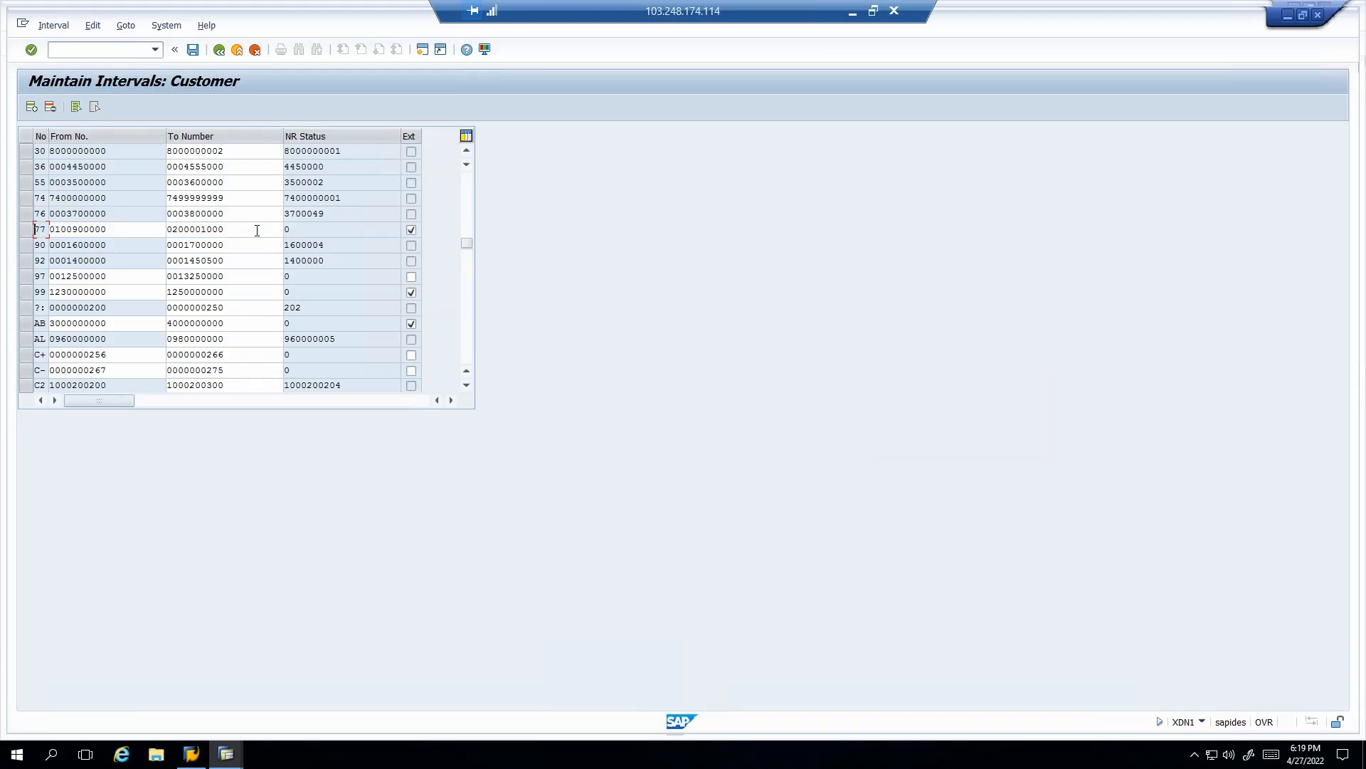
pyautogui.click(411, 230)
pyautogui.click(340, 232)
pyautogui.click(412, 229)
# - Return to interval 03 and examine its NR status against the upper limit of the range
pyautogui.scroll(10, 318, 154)
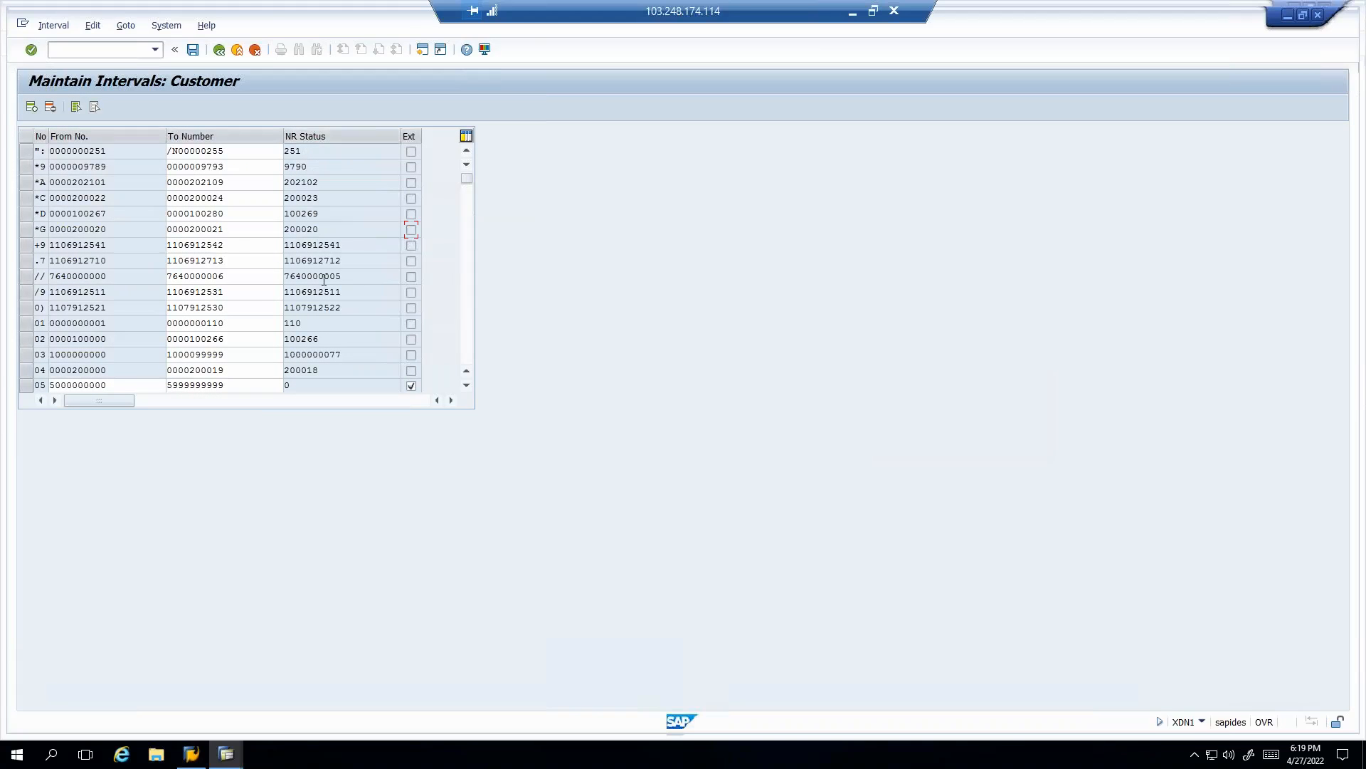
pyautogui.scroll(-2, 324, 280)
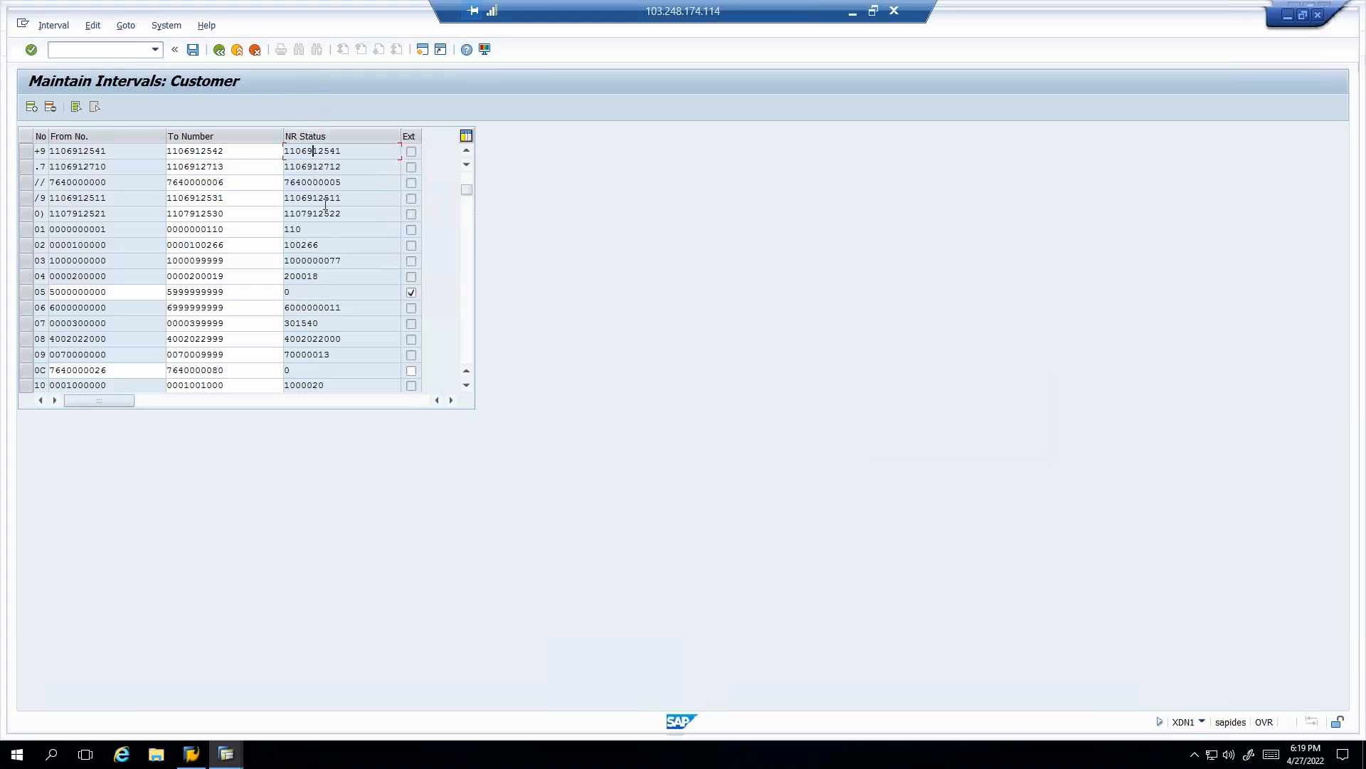
pyautogui.moveTo(348, 260); pyautogui.dragTo(283, 256)
pyautogui.click(347, 259)
pyautogui.moveTo(348, 262); pyautogui.dragTo(276, 265)
pyautogui.click(341, 260)
pyautogui.moveTo(198, 260); pyautogui.dragTo(239, 261)
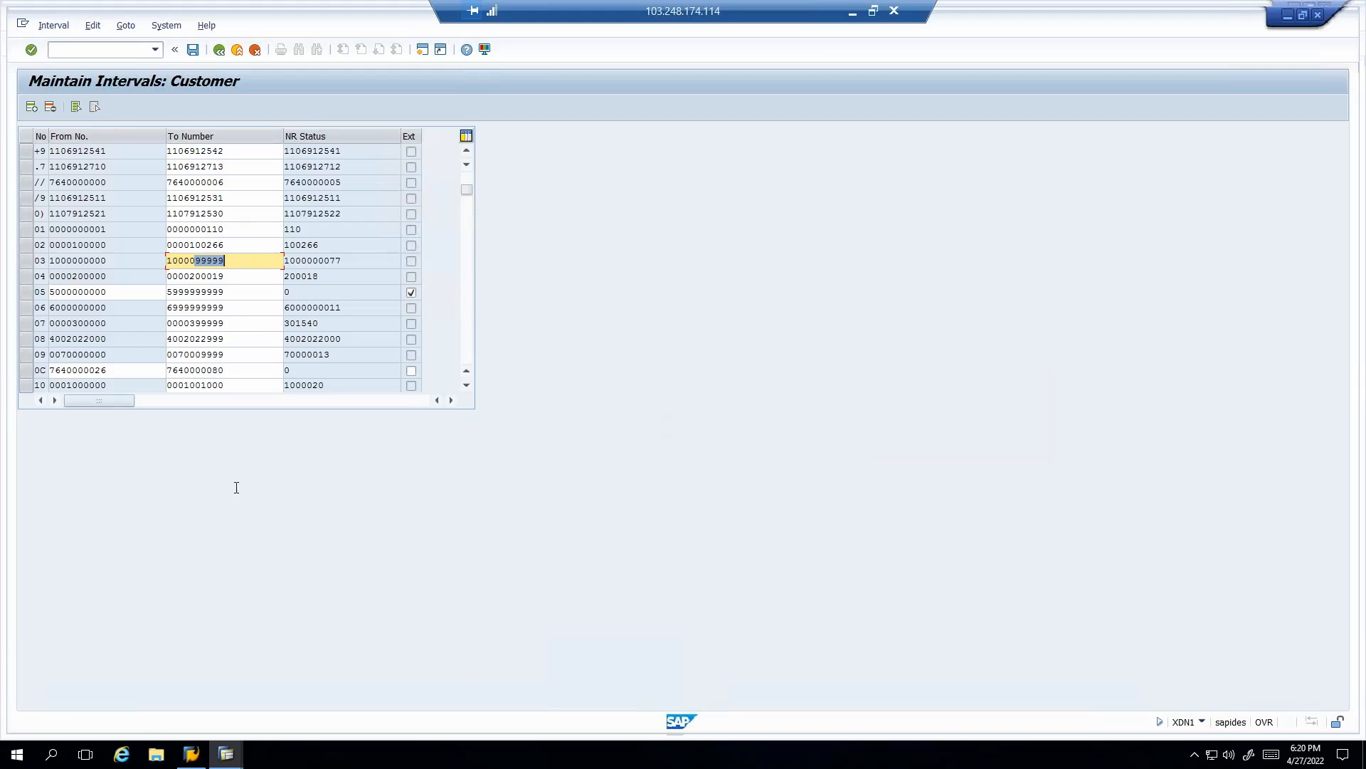
# - Recheck the number range of account group 0003 Payer against the XDN1 intervals and bring up the XD01 session
pyautogui.moveTo(226, 758)
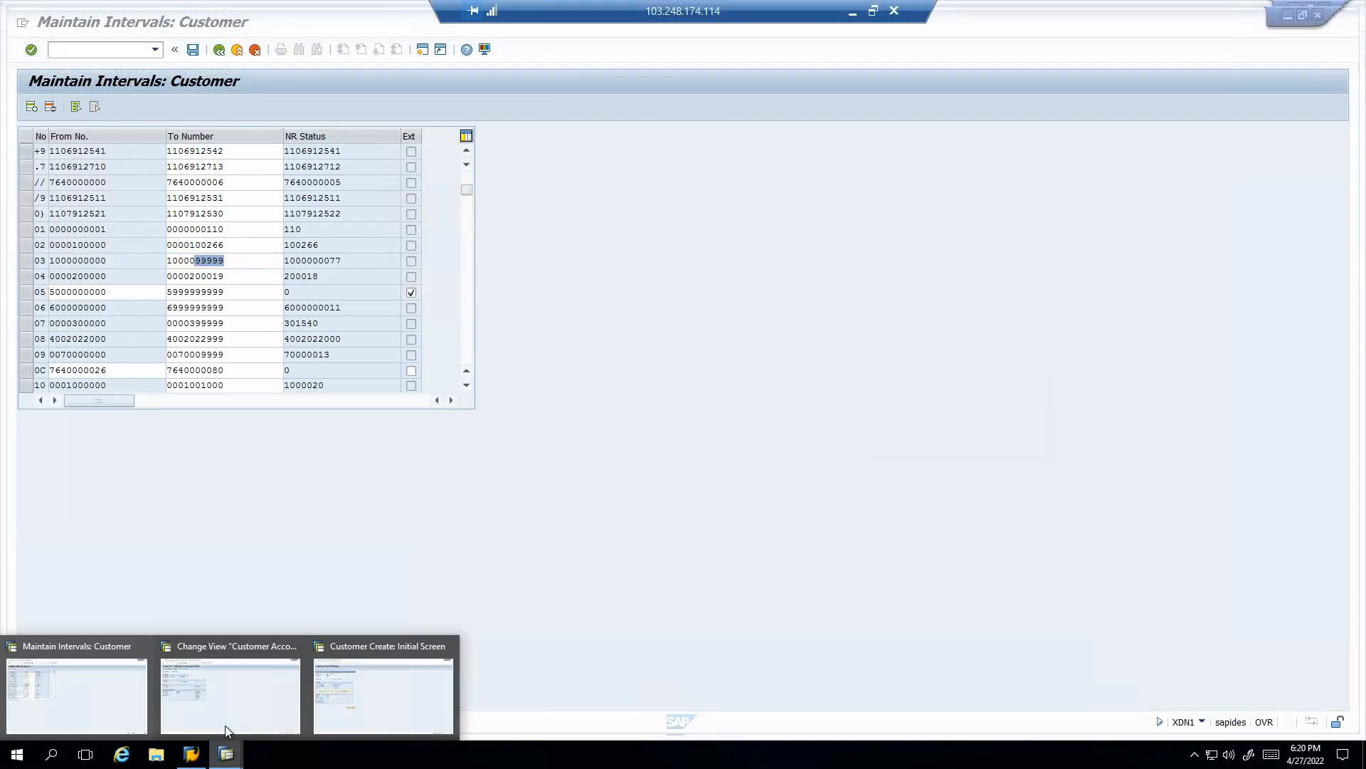
pyautogui.click(232, 687)
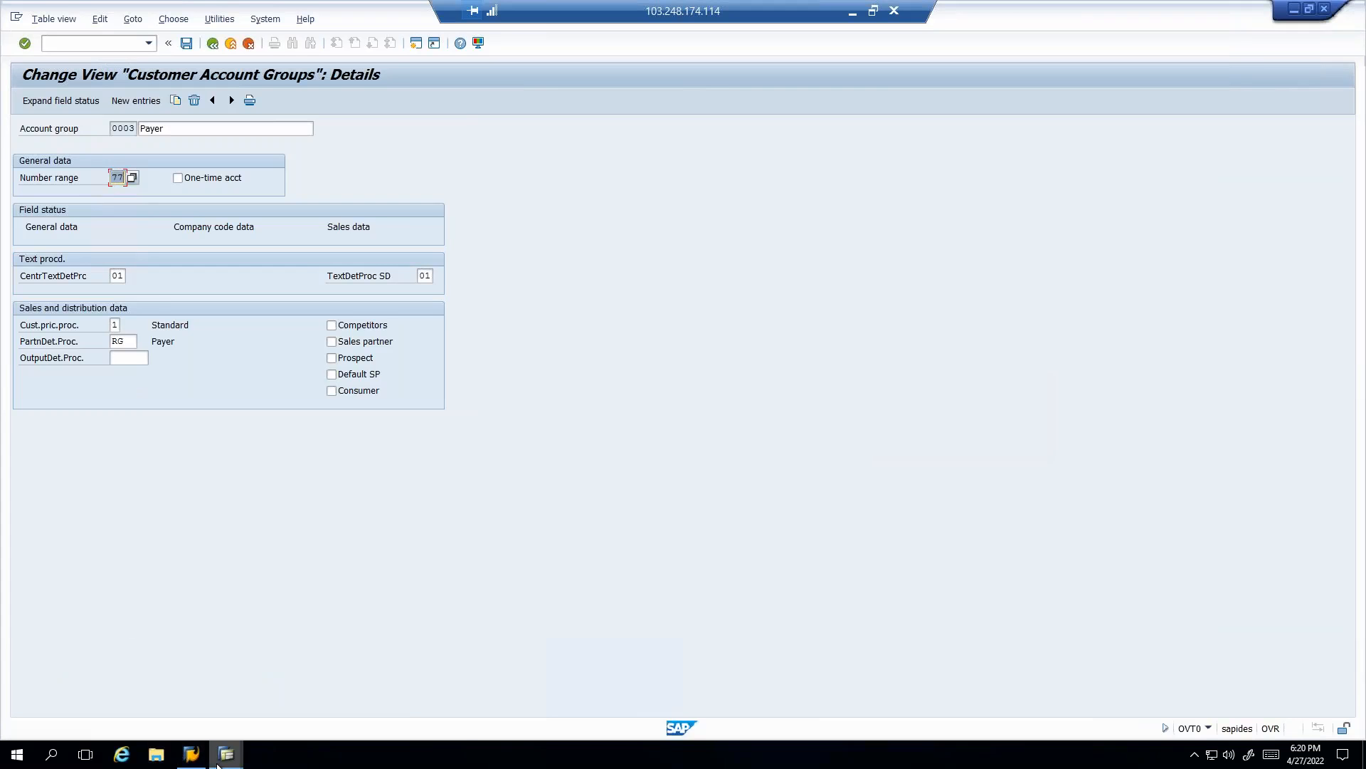
pyautogui.moveTo(215, 754)
pyautogui.click(121, 711)
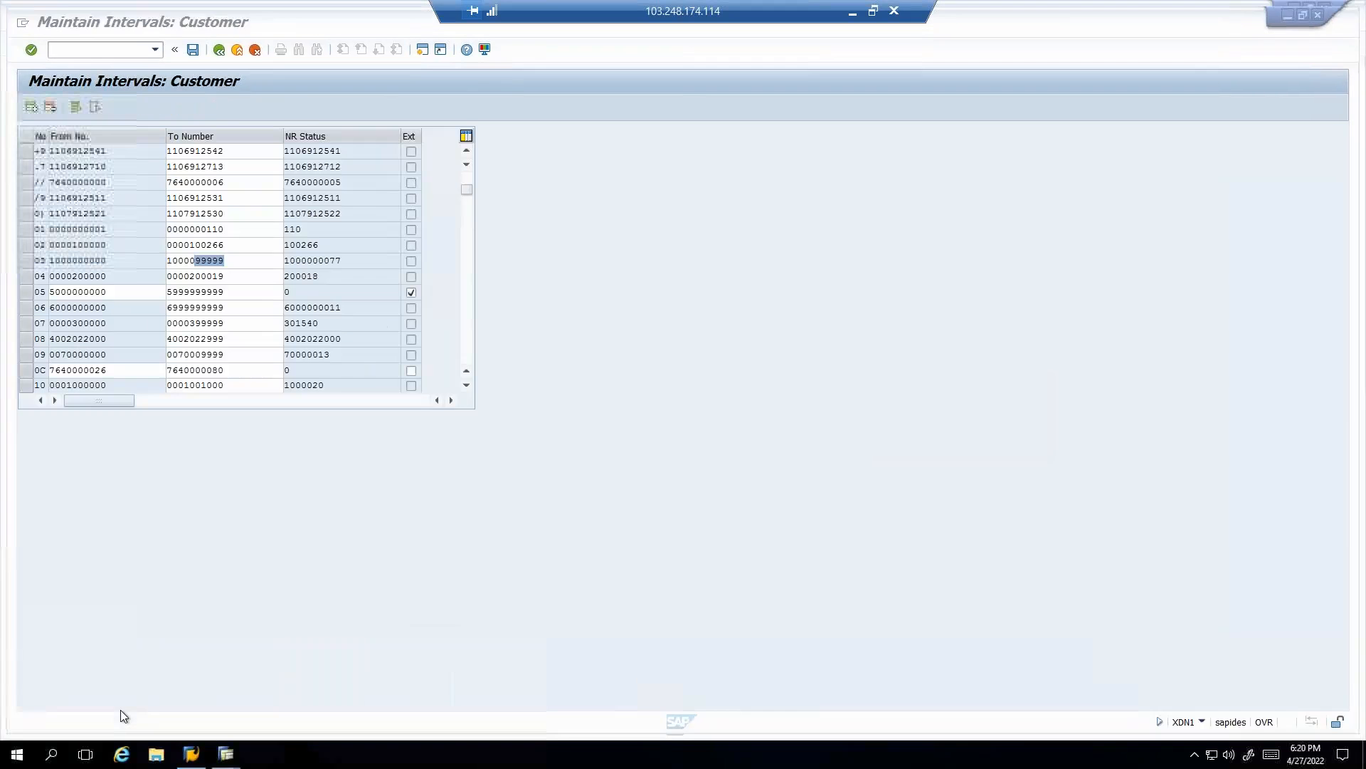
pyautogui.moveTo(197, 761)
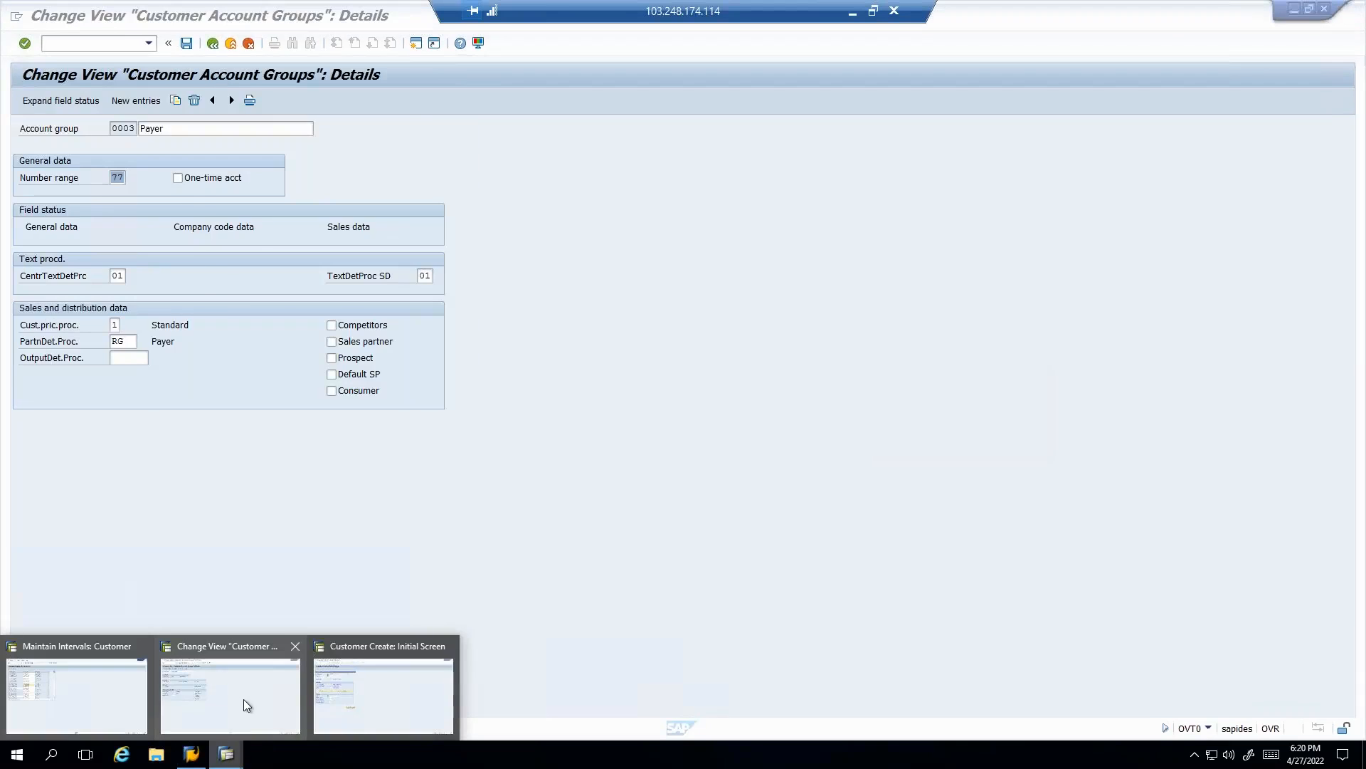
pyautogui.click(351, 694)
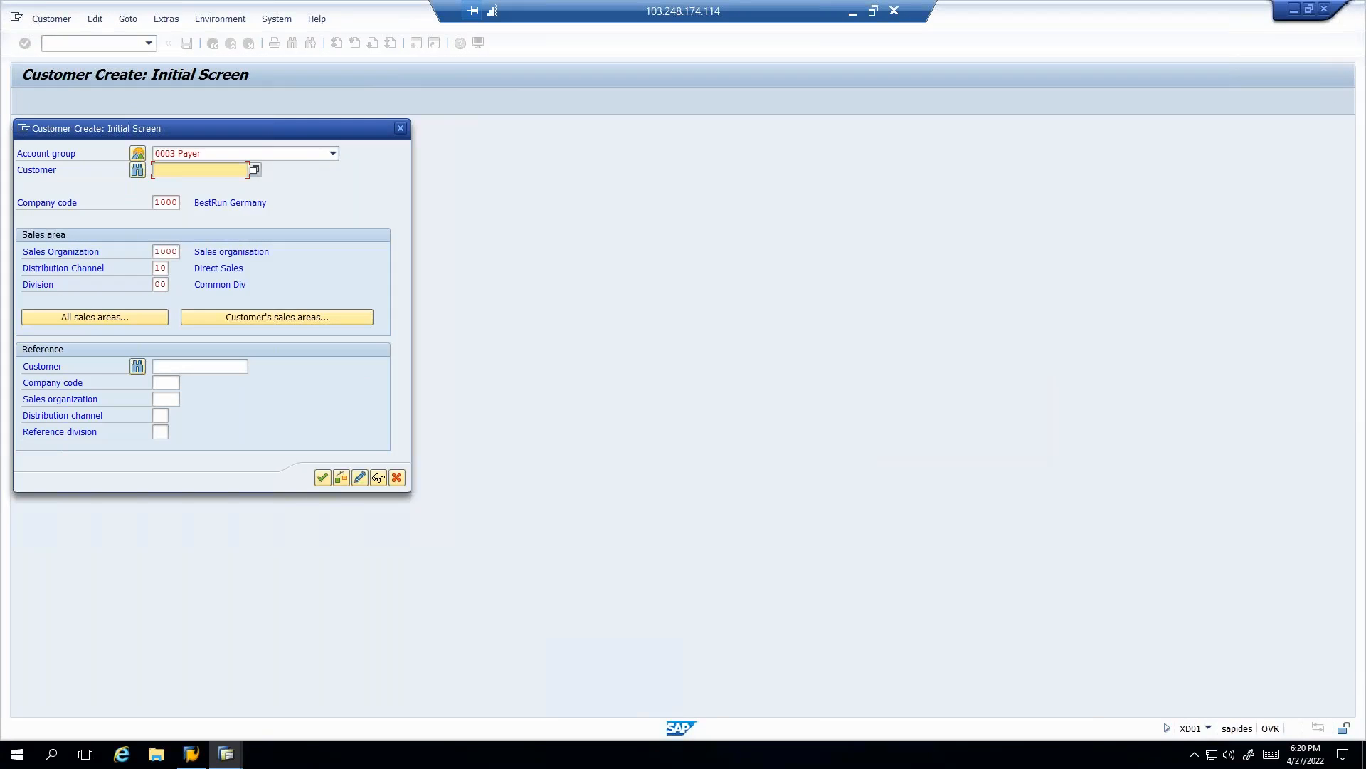
# - Switch to the XDN1 session, find interval 77 and copy its From number
pyautogui.click(226, 755)
pyautogui.click(104, 704)
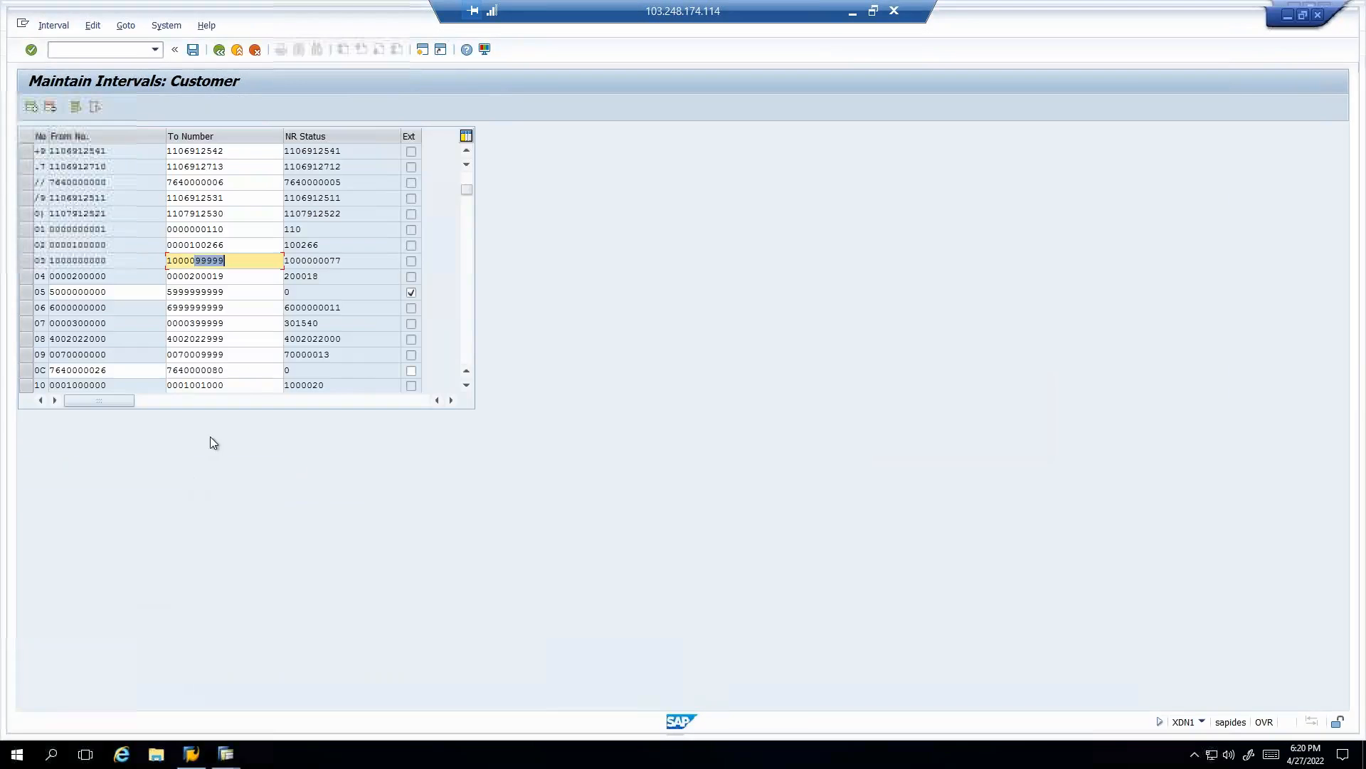
pyautogui.scroll(-1, 245, 270)
pyautogui.scroll(-3, 245, 271)
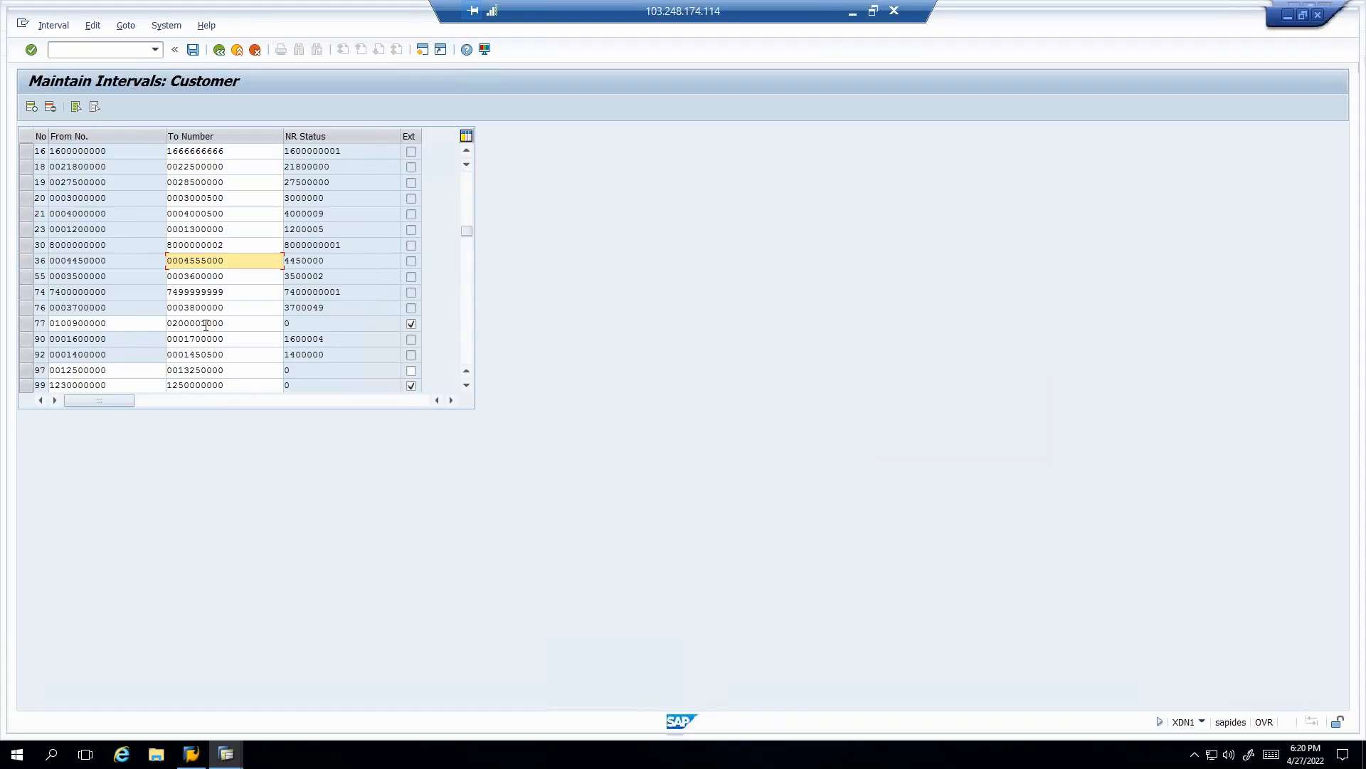
pyautogui.doubleClick(113, 323)
pyautogui.hotkey('ctrl', 'c')
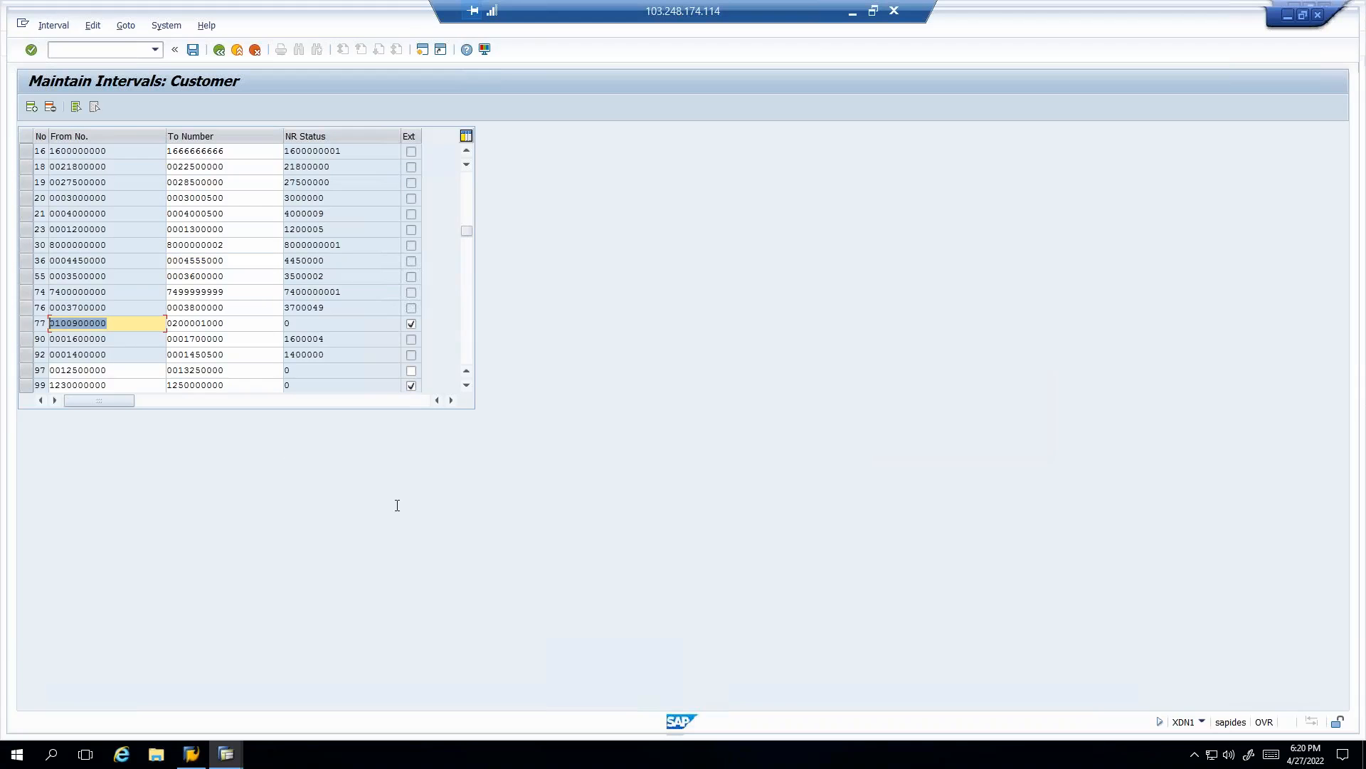
# - Switch to the XD01 session, try to create the 0003 Payer customer with the customer number blank, and dismiss the message
pyautogui.click(227, 753)
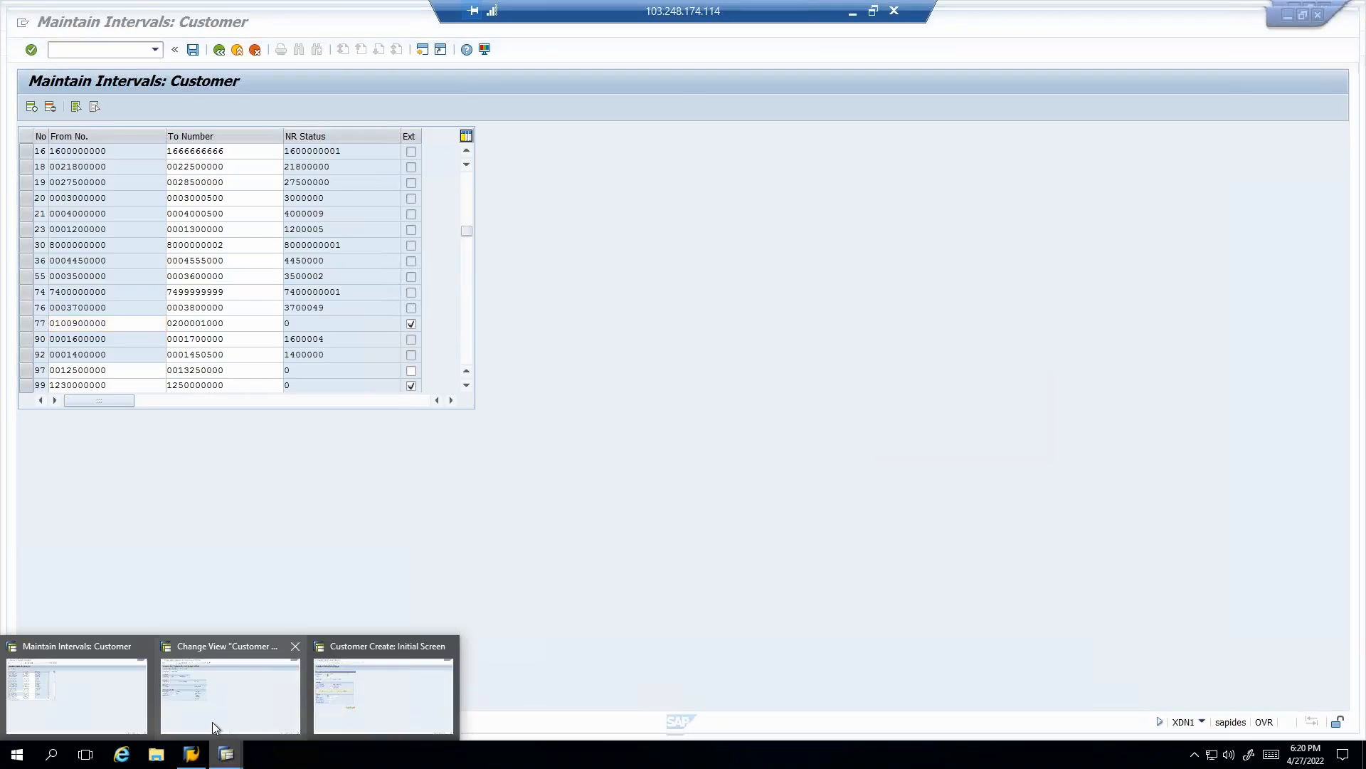
pyautogui.click(385, 669)
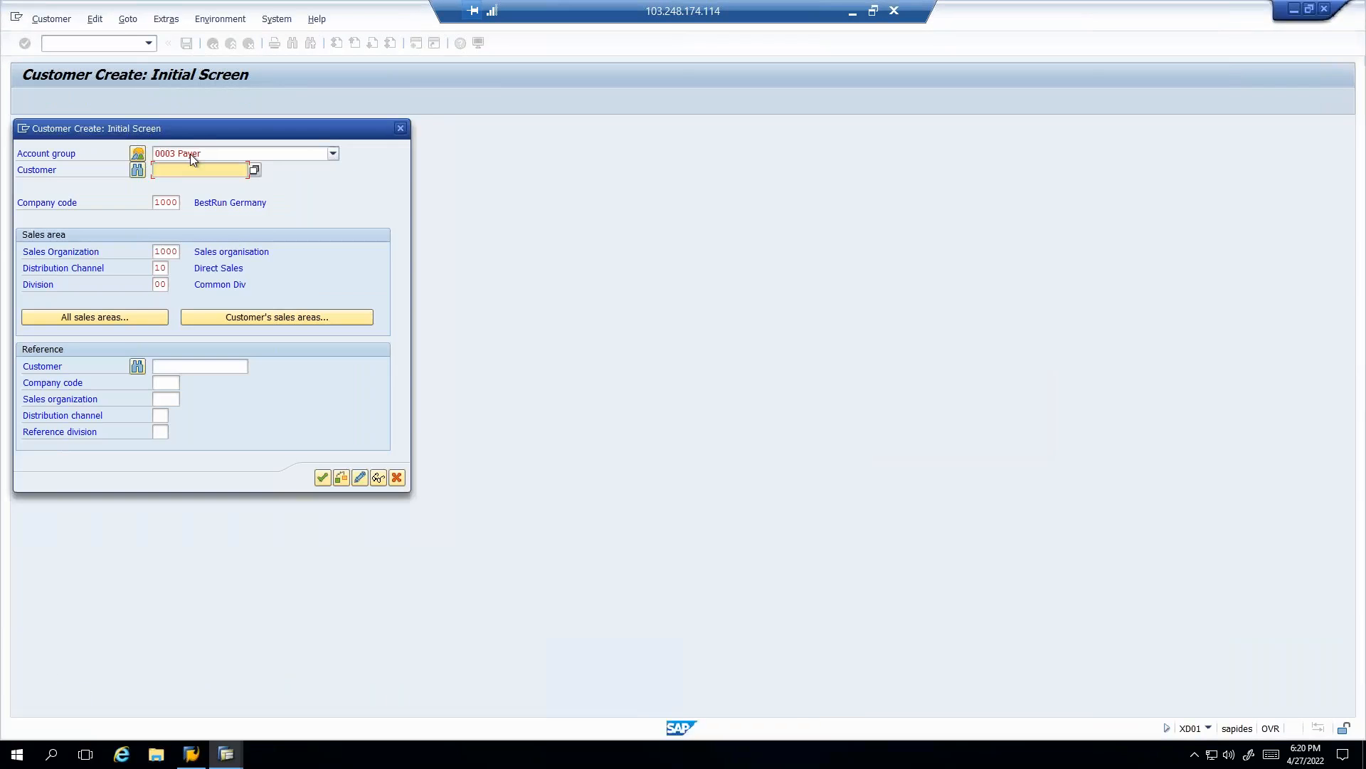
pyautogui.press('Return')
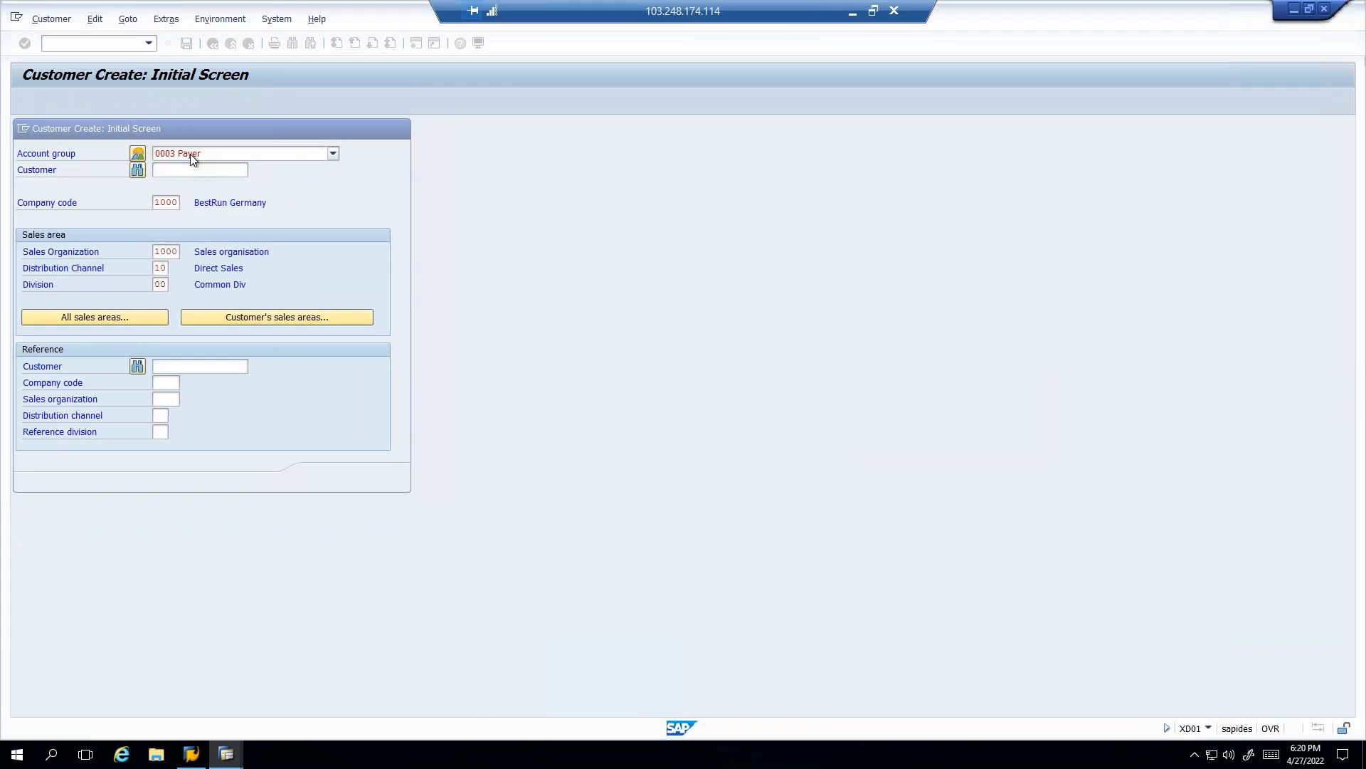
pyautogui.click(412, 344)
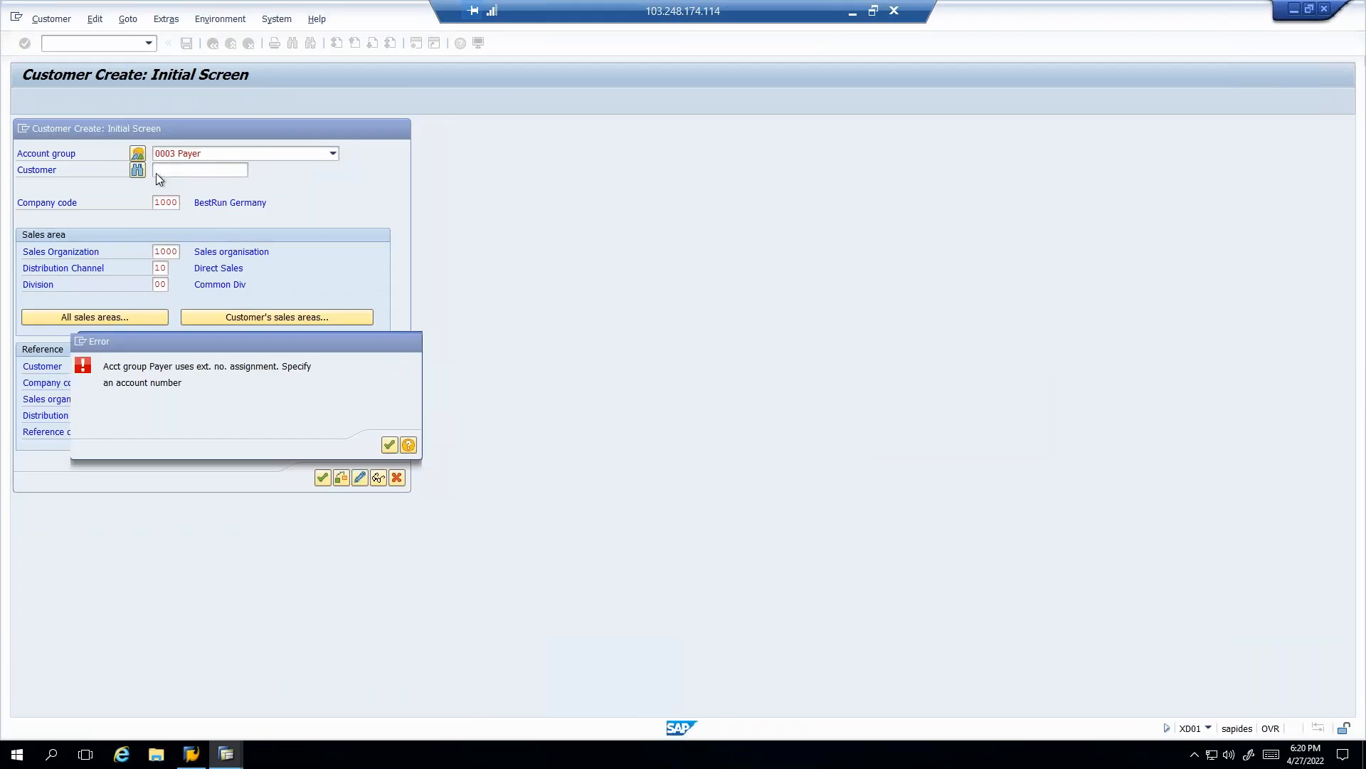
# - Enter the copied lower limit of interval 77 as the customer number, open the general data screen and examine the assigned number
pyautogui.hotkey('ctrl', 'v')
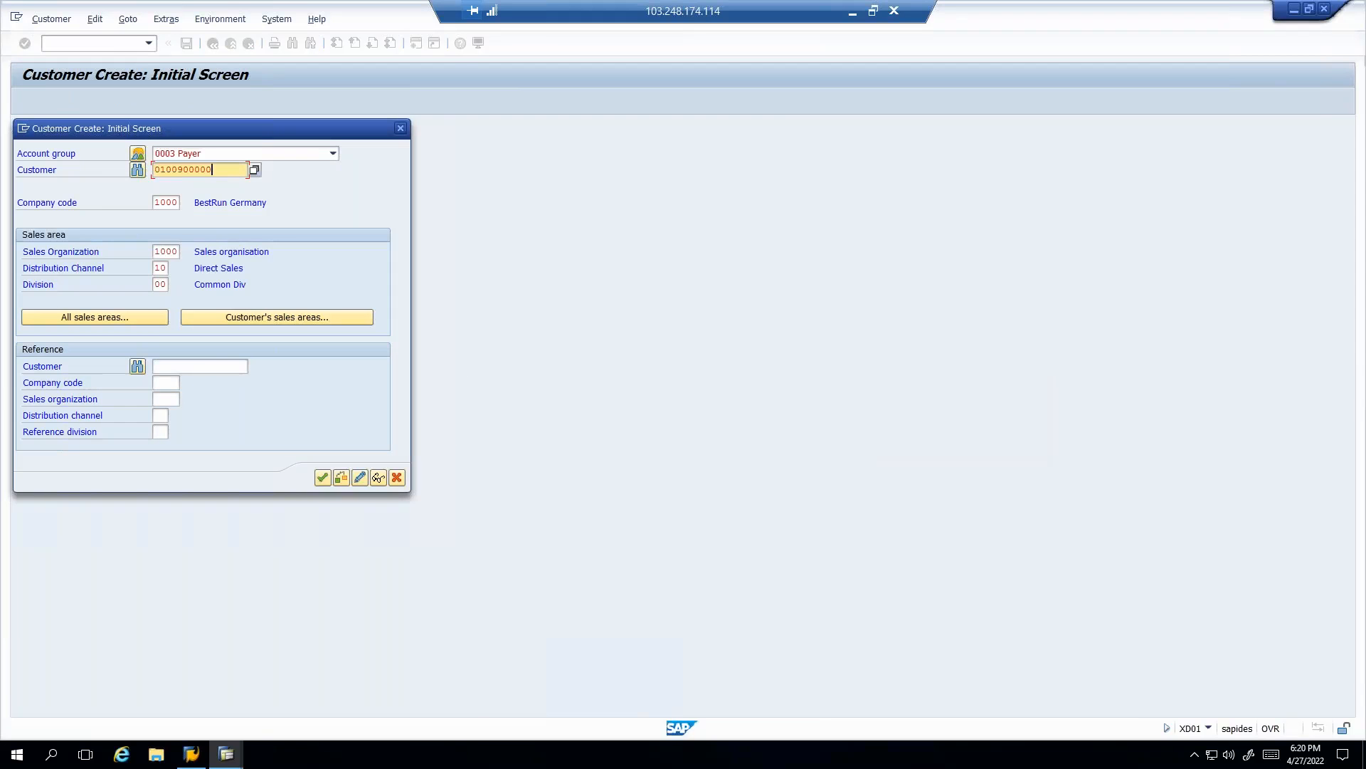
pyautogui.press('Return')
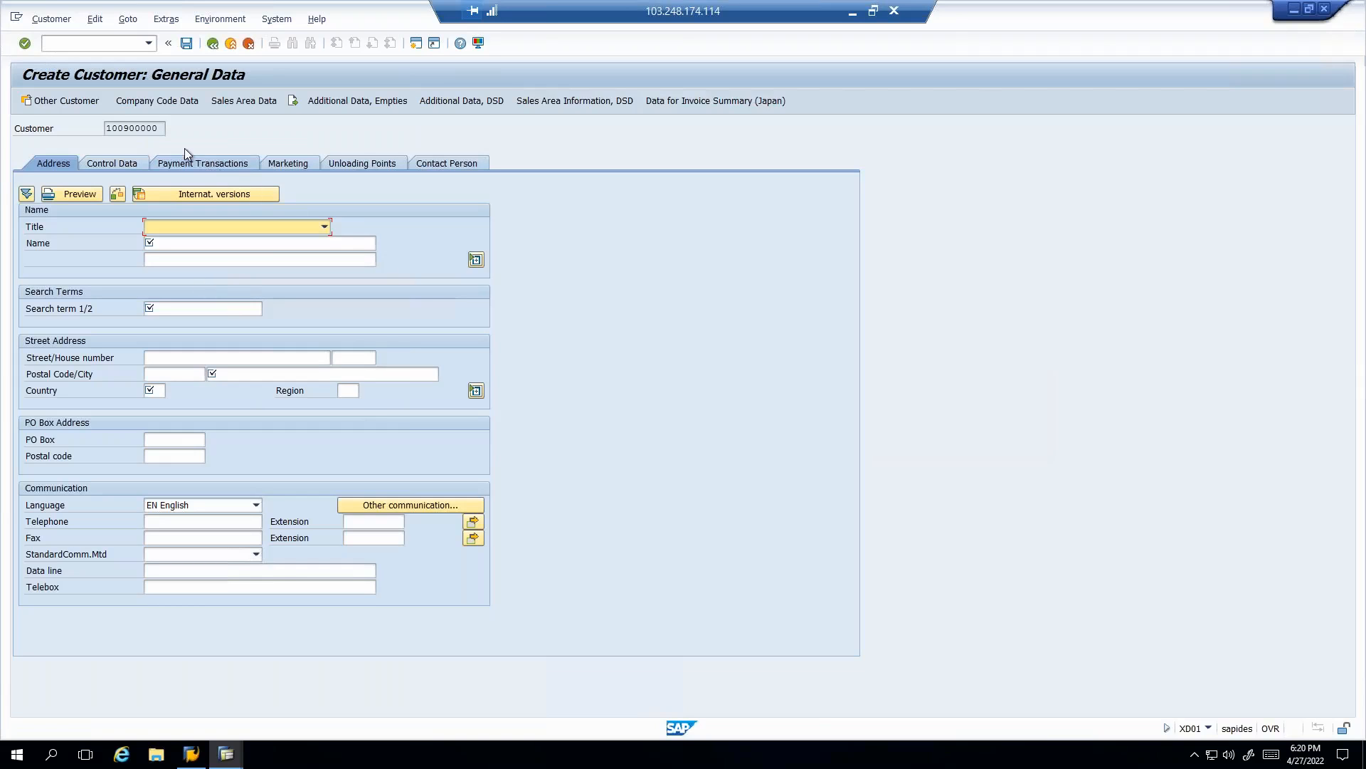
pyautogui.moveTo(161, 134); pyautogui.dragTo(97, 134)
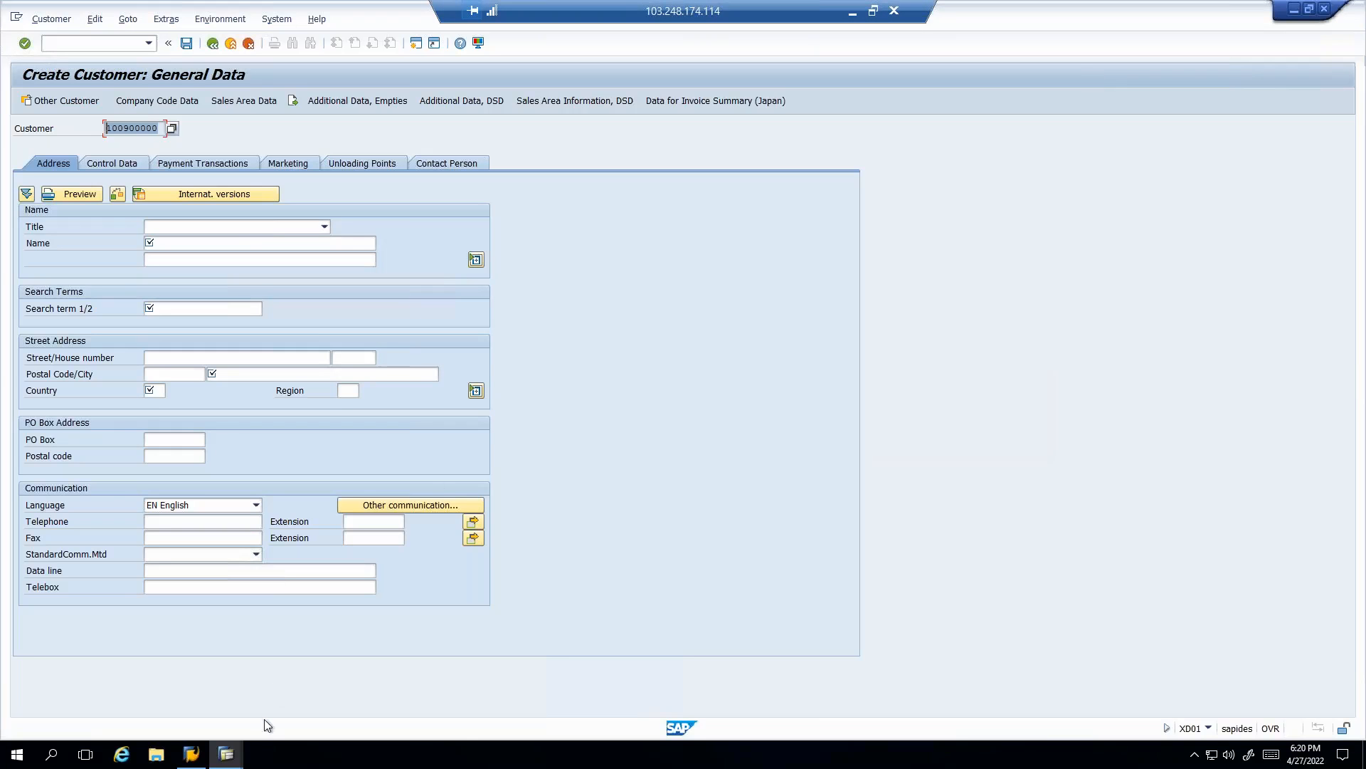
# - Switch to the customer account groups session, reopen the details of group 0003 Payer and examine the one-time account setting
pyautogui.click(229, 756)
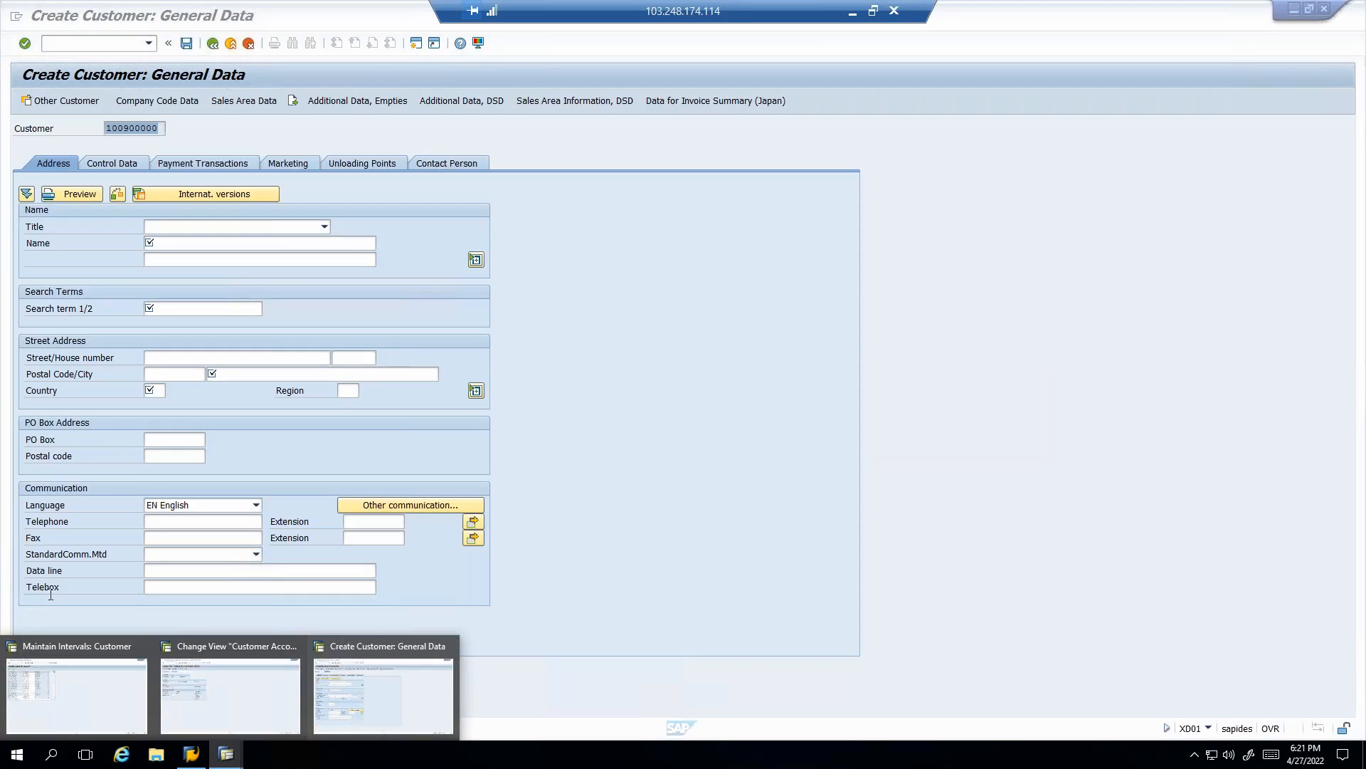
pyautogui.click(203, 715)
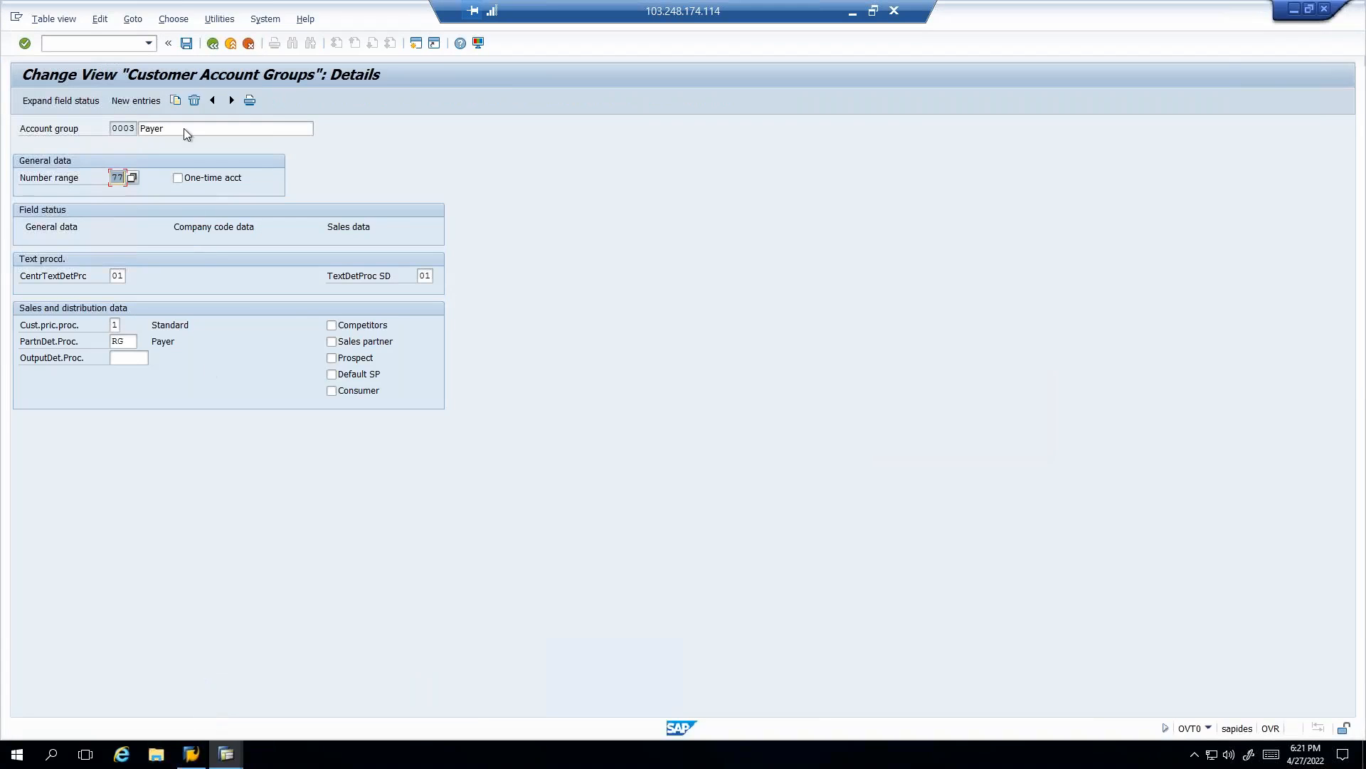
pyautogui.click(209, 48)
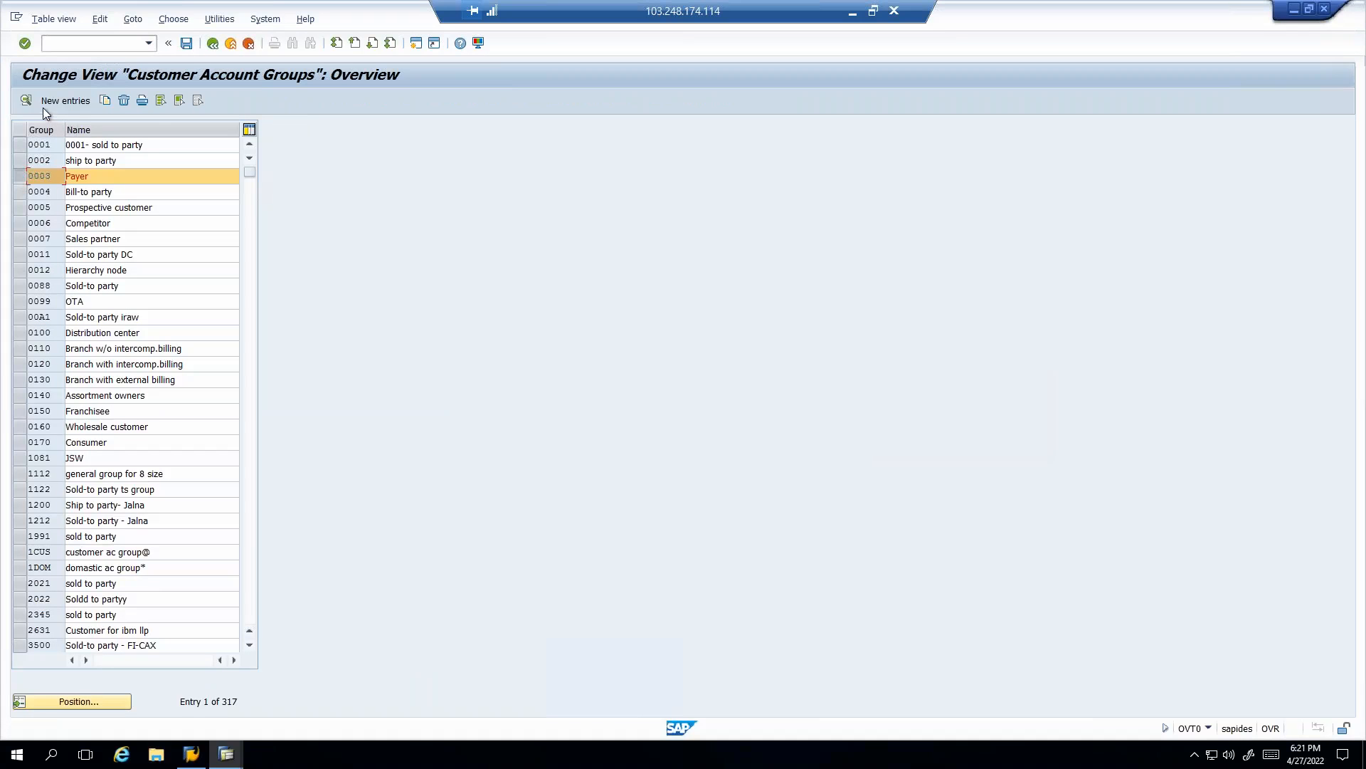
pyautogui.click(26, 99)
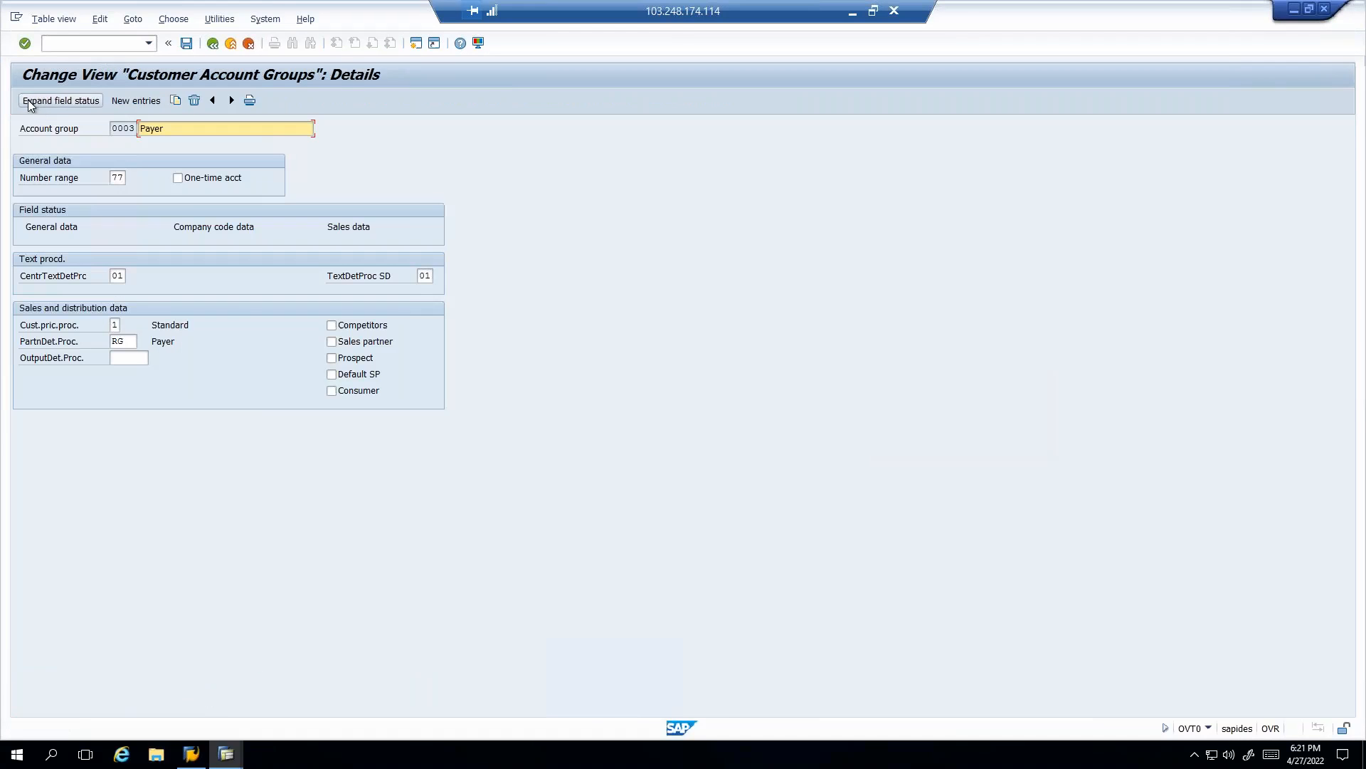
pyautogui.click(190, 180)
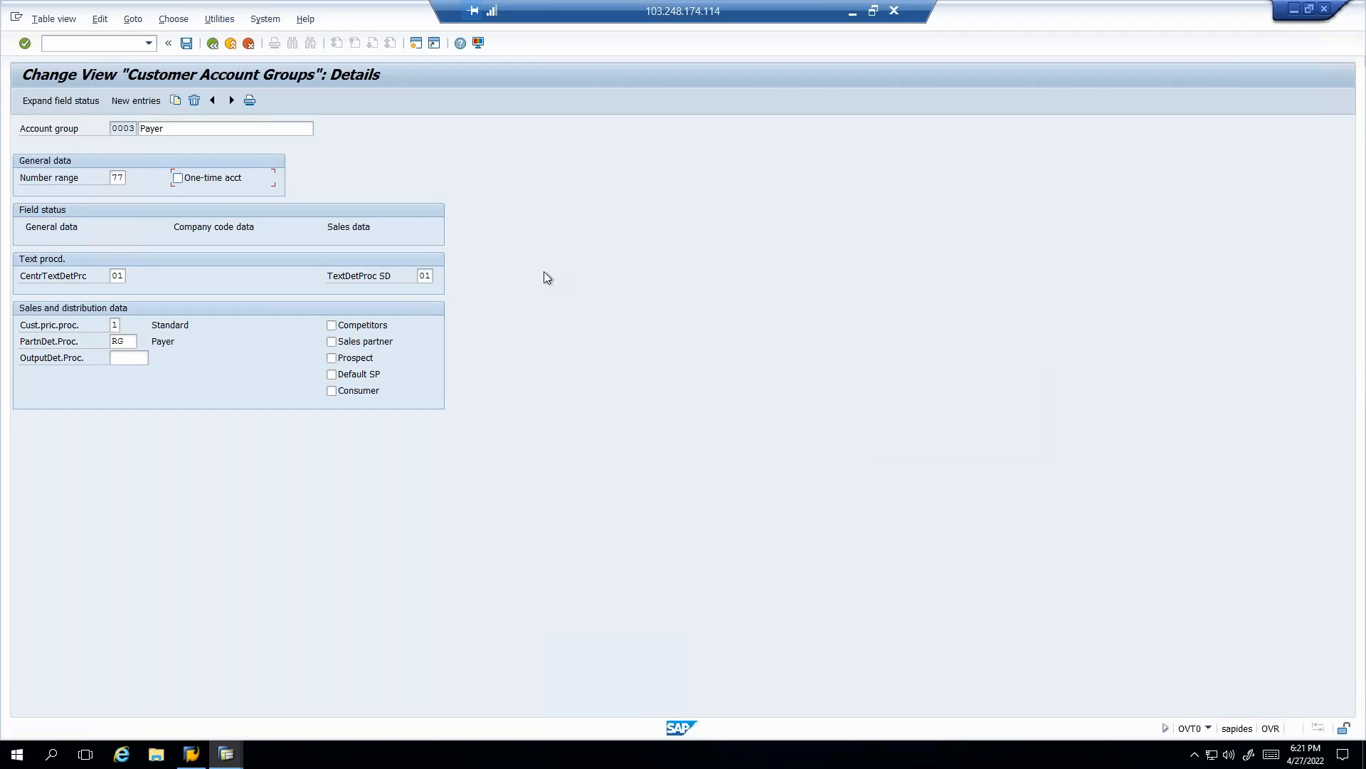
# - Return to the account groups overview, position the list at group CPD and open its details to examine the one-time account setting
pyautogui.click(212, 43)
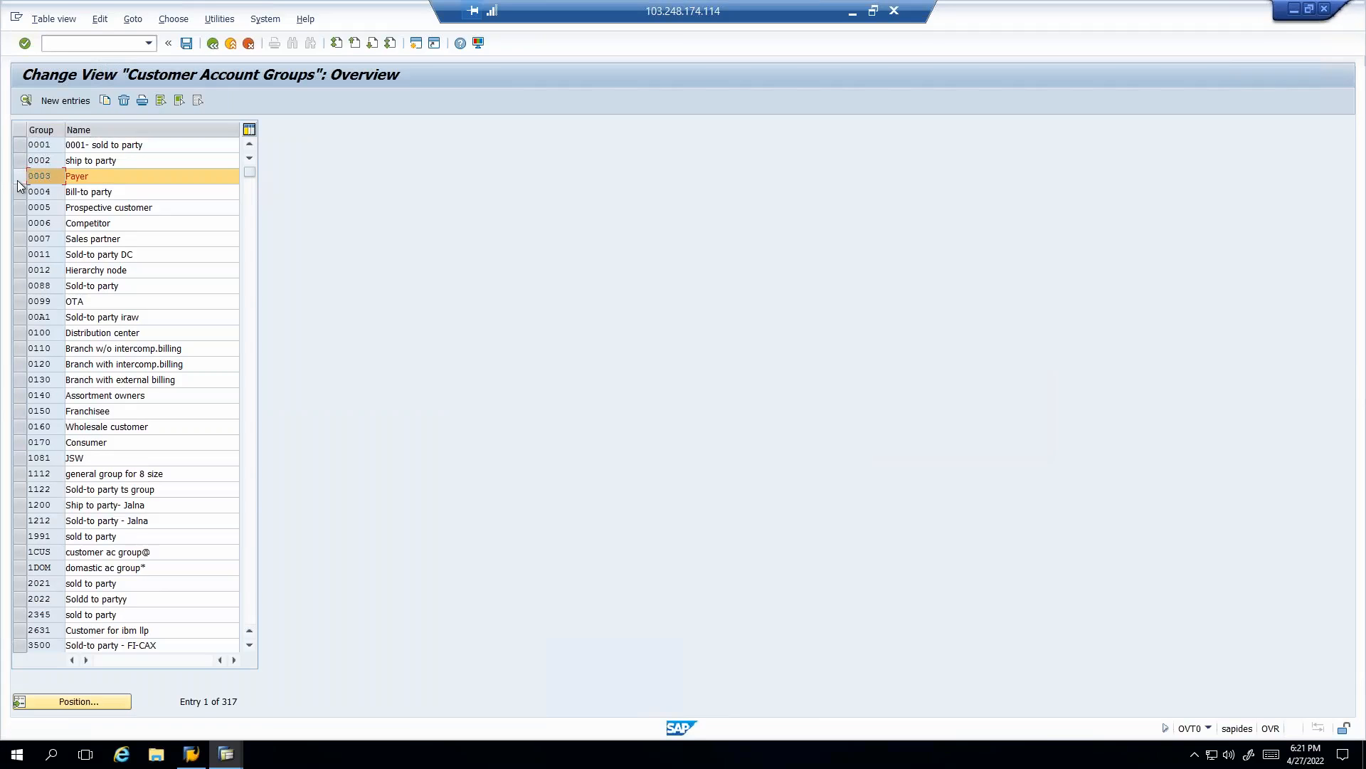
pyautogui.click(60, 699)
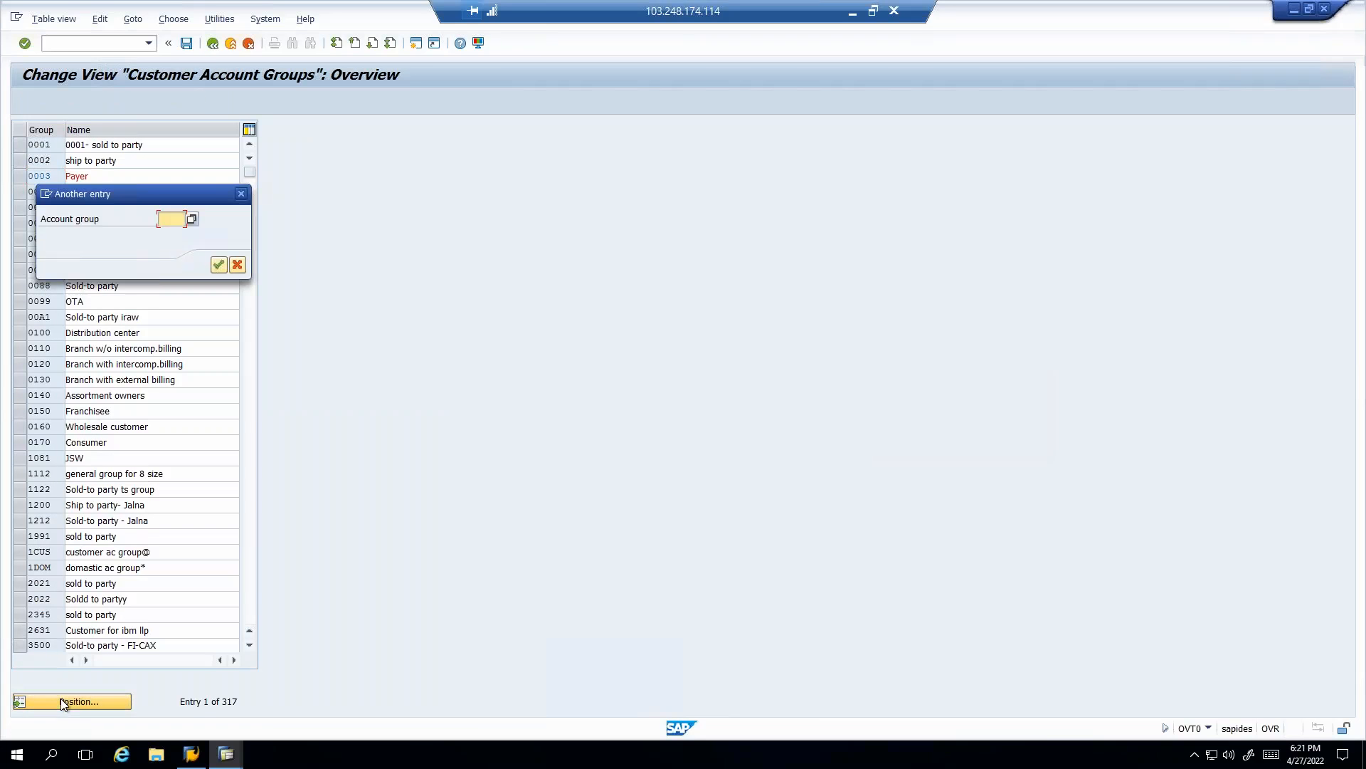
pyautogui.write('cpd')
pyautogui.press('Return')
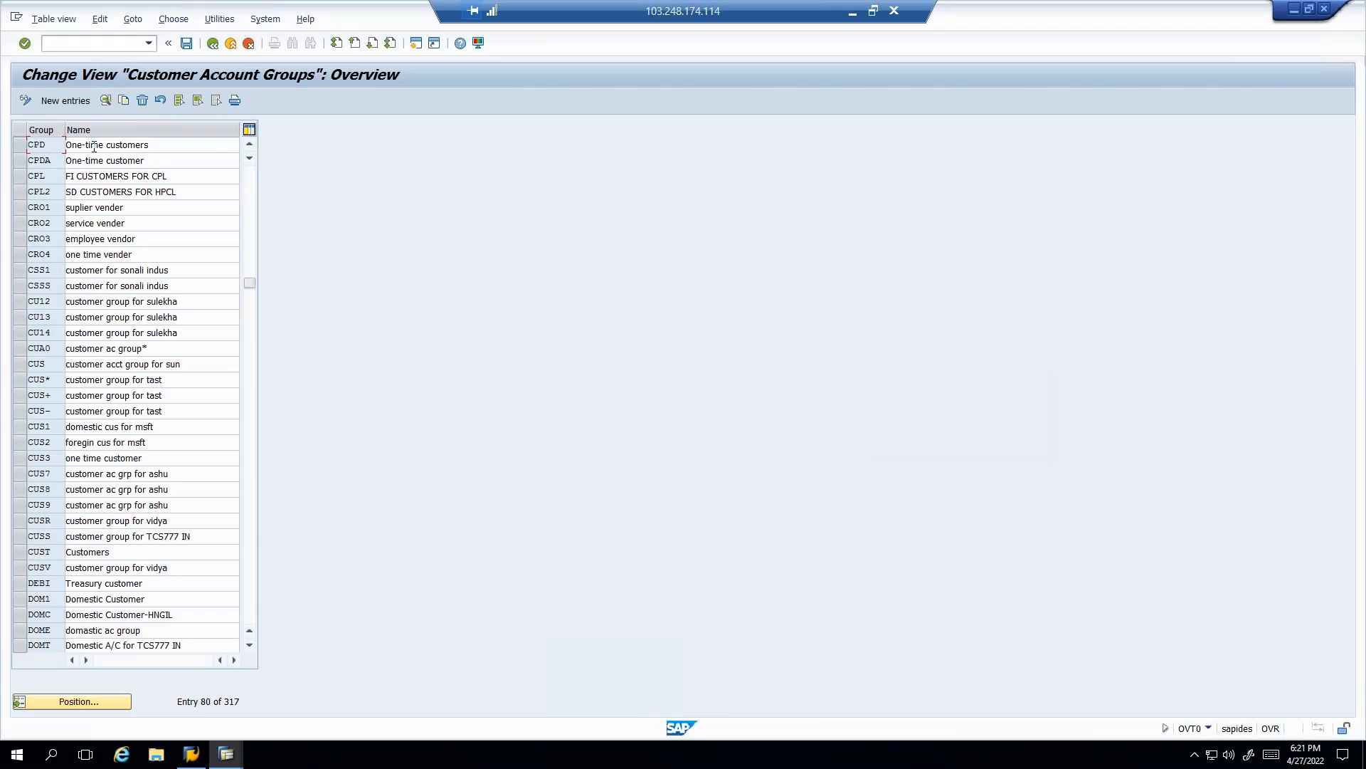
pyautogui.click(20, 145)
pyautogui.click(106, 98)
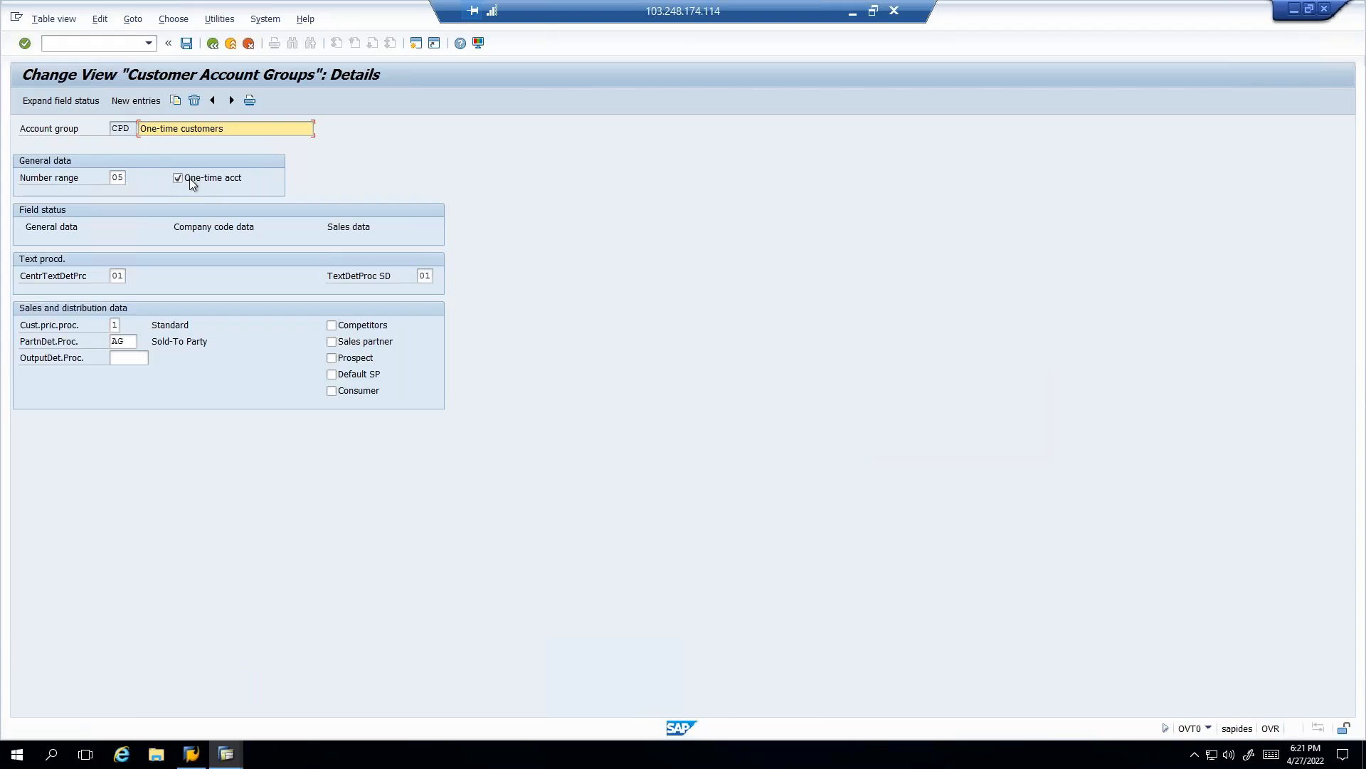
# - Switch to the XDN1 session and examine the number limits and external assignment flag of interval 05
pyautogui.click(230, 758)
pyautogui.click(97, 707)
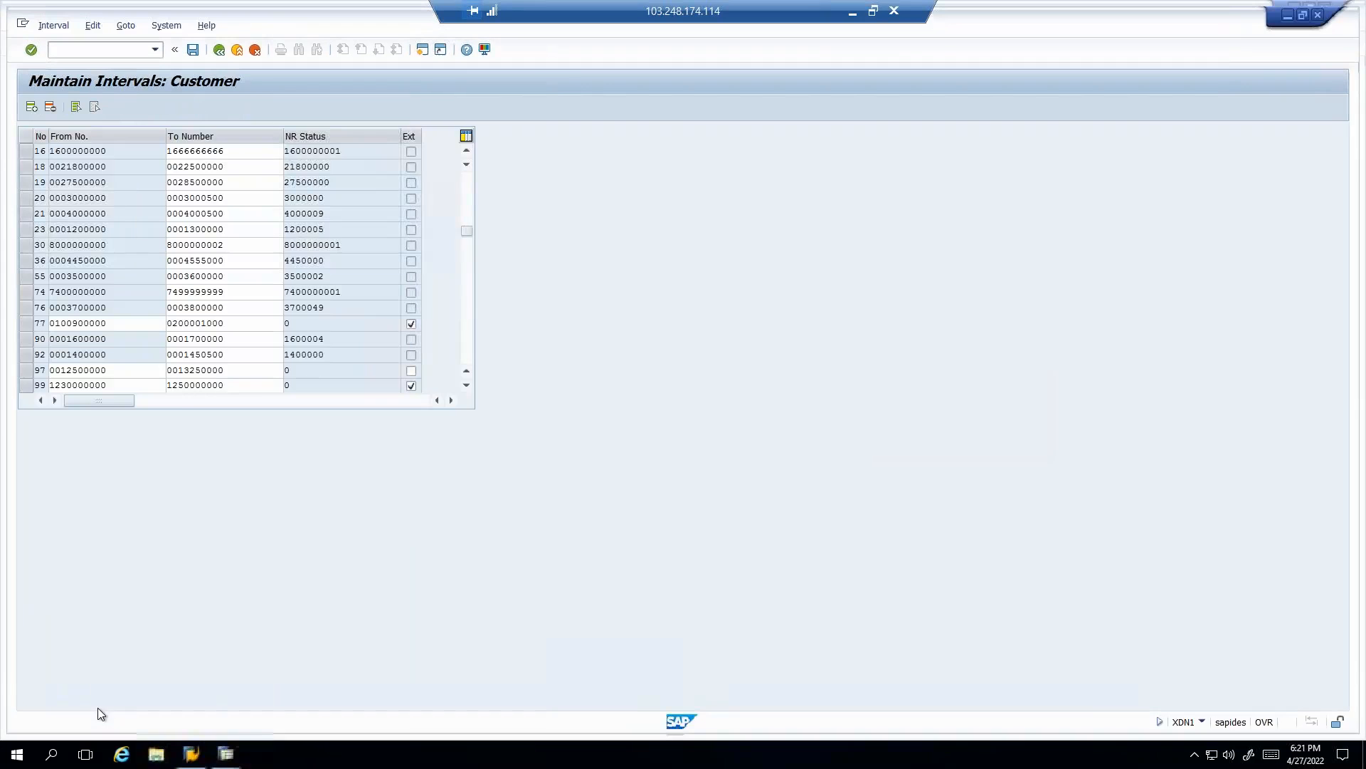
pyautogui.scroll(5, 103, 299)
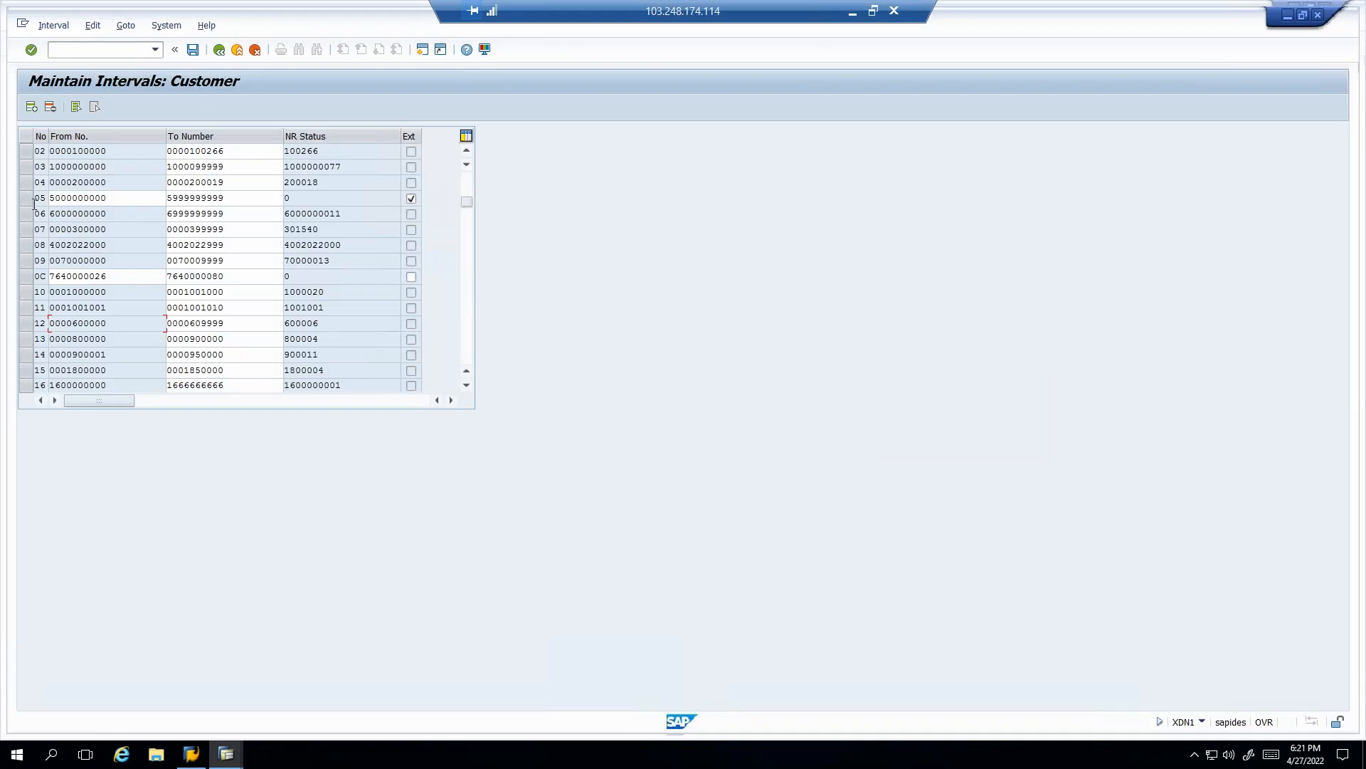
pyautogui.click(31, 199)
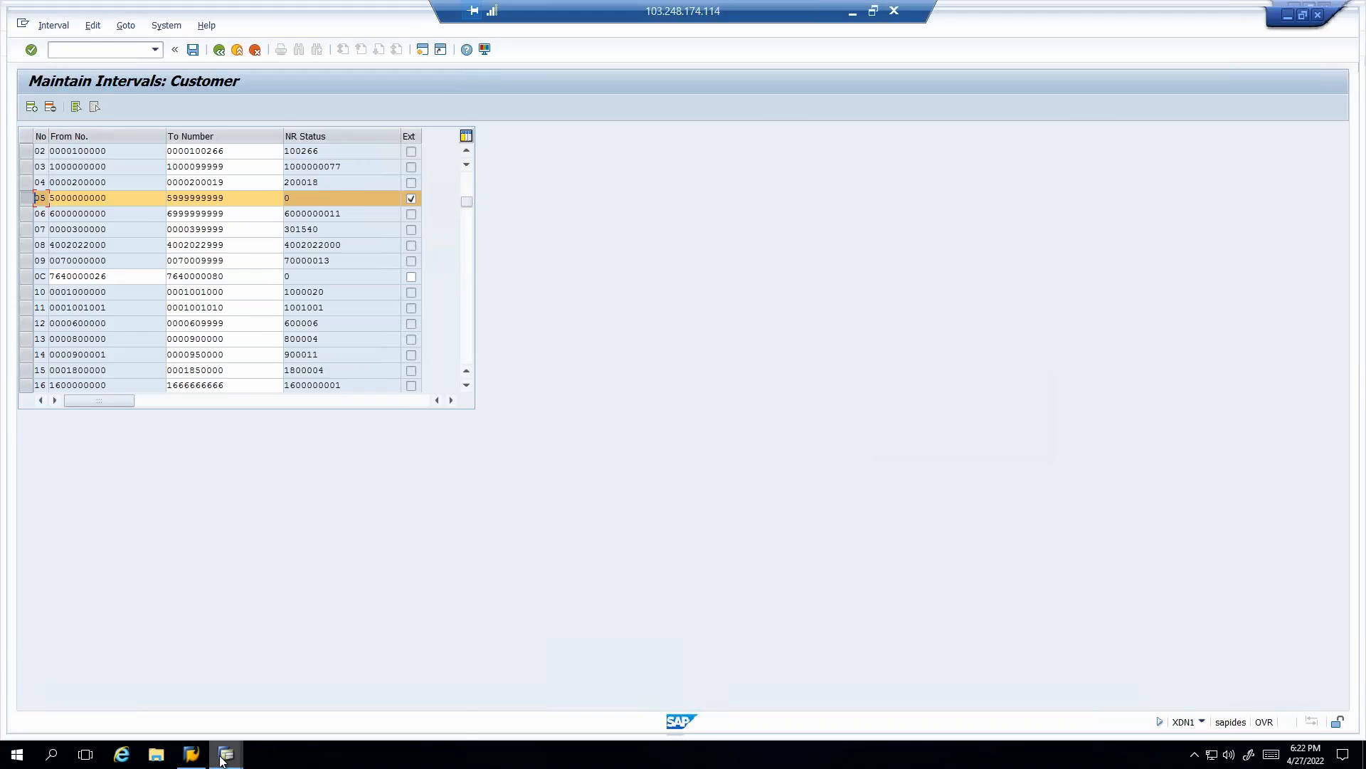
# - Switch back to the details of account group CPD and examine its assigned number range
pyautogui.click(216, 755)
pyautogui.click(233, 703)
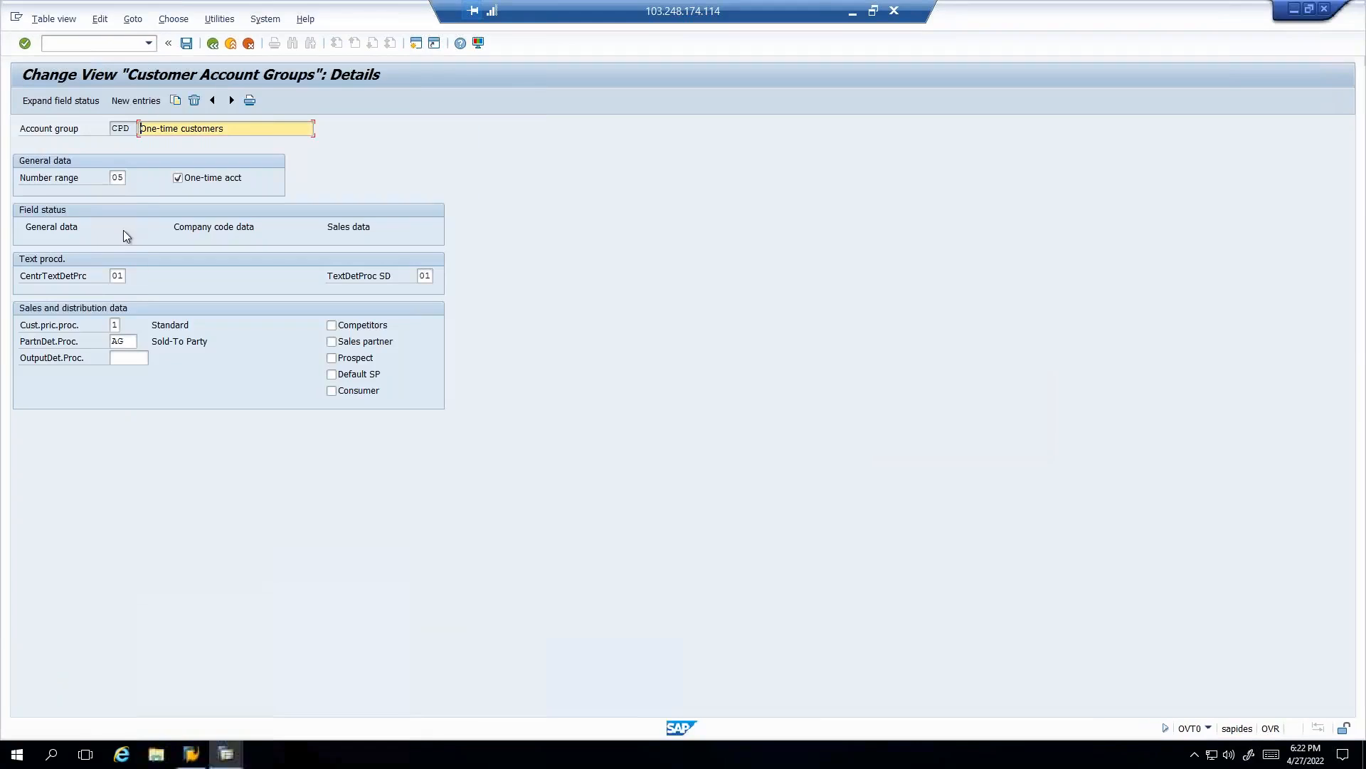
pyautogui.click(117, 178)
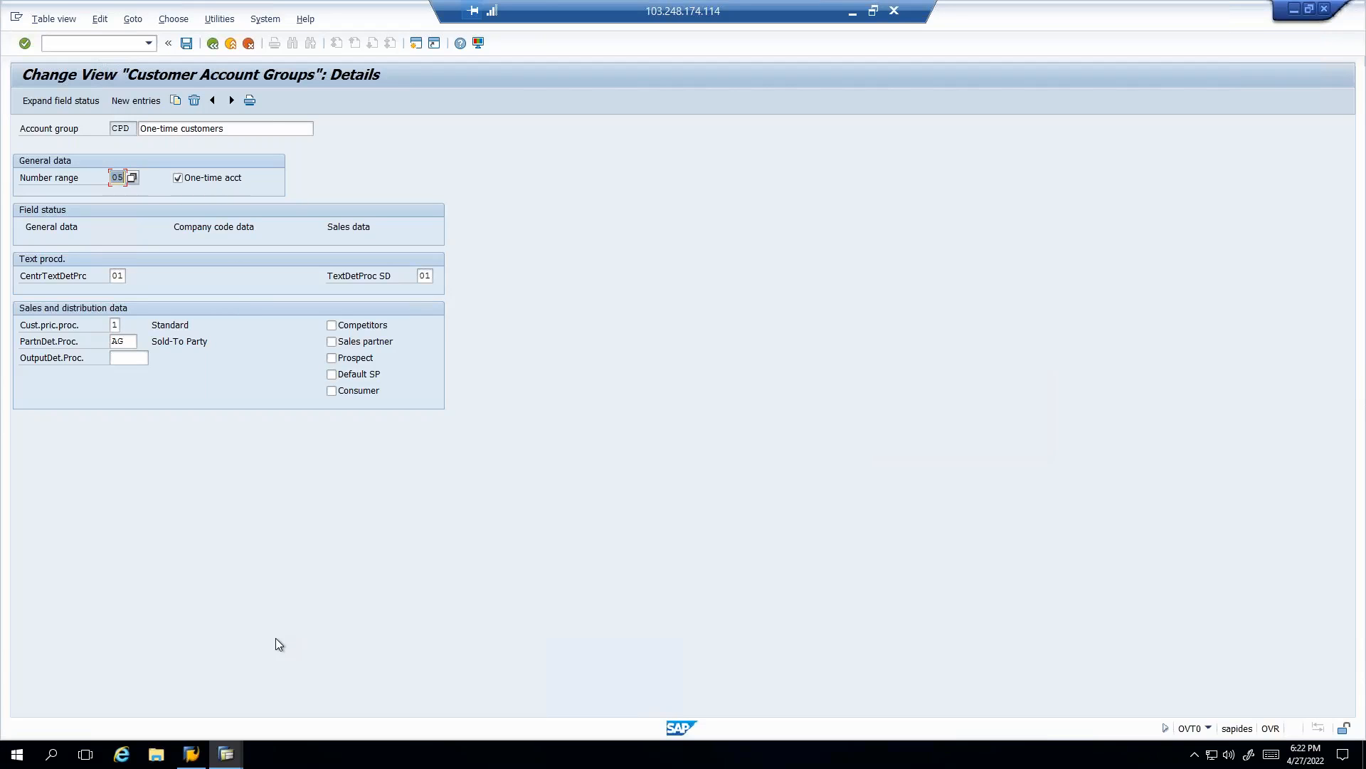
# - Switch to the customer creation session, restart transaction XD01 and choose account group CPDA One-time customer
pyautogui.click(227, 756)
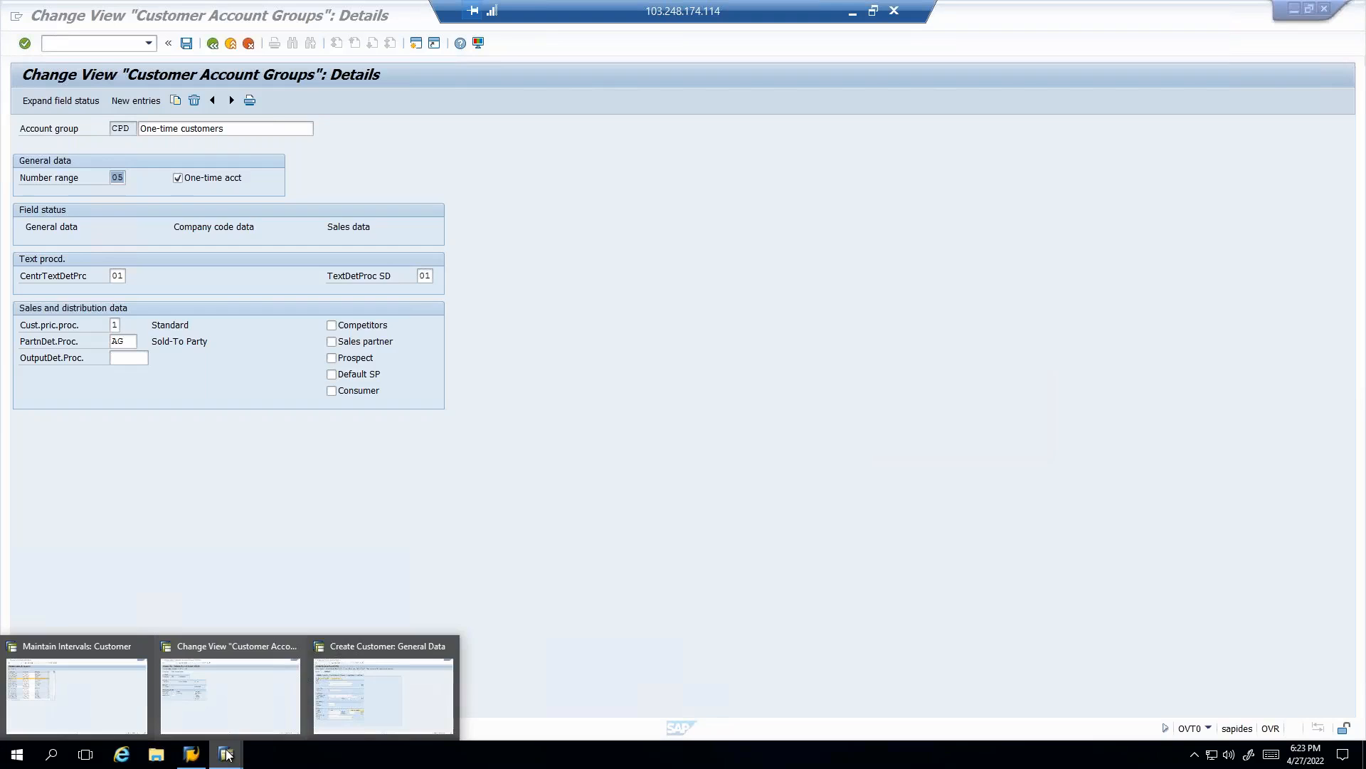
pyautogui.click(348, 699)
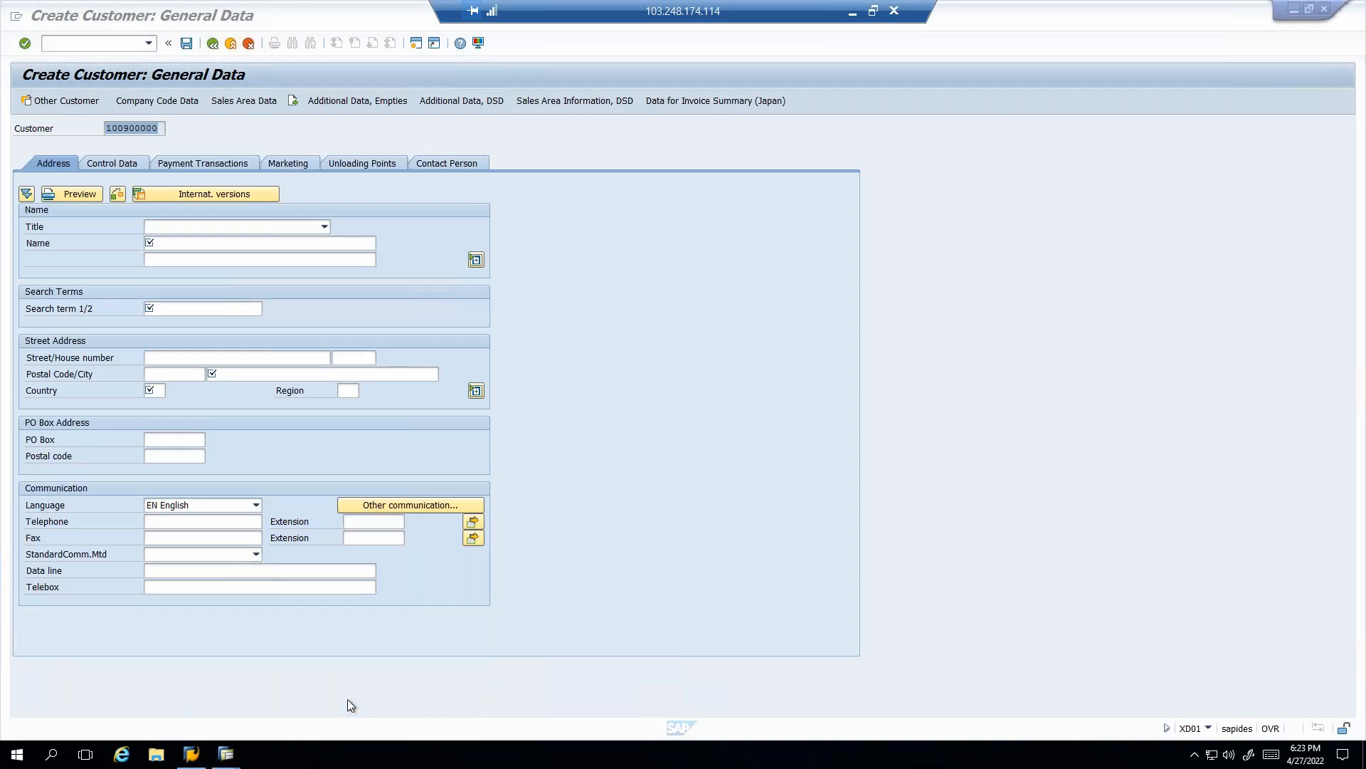
pyautogui.click(99, 45)
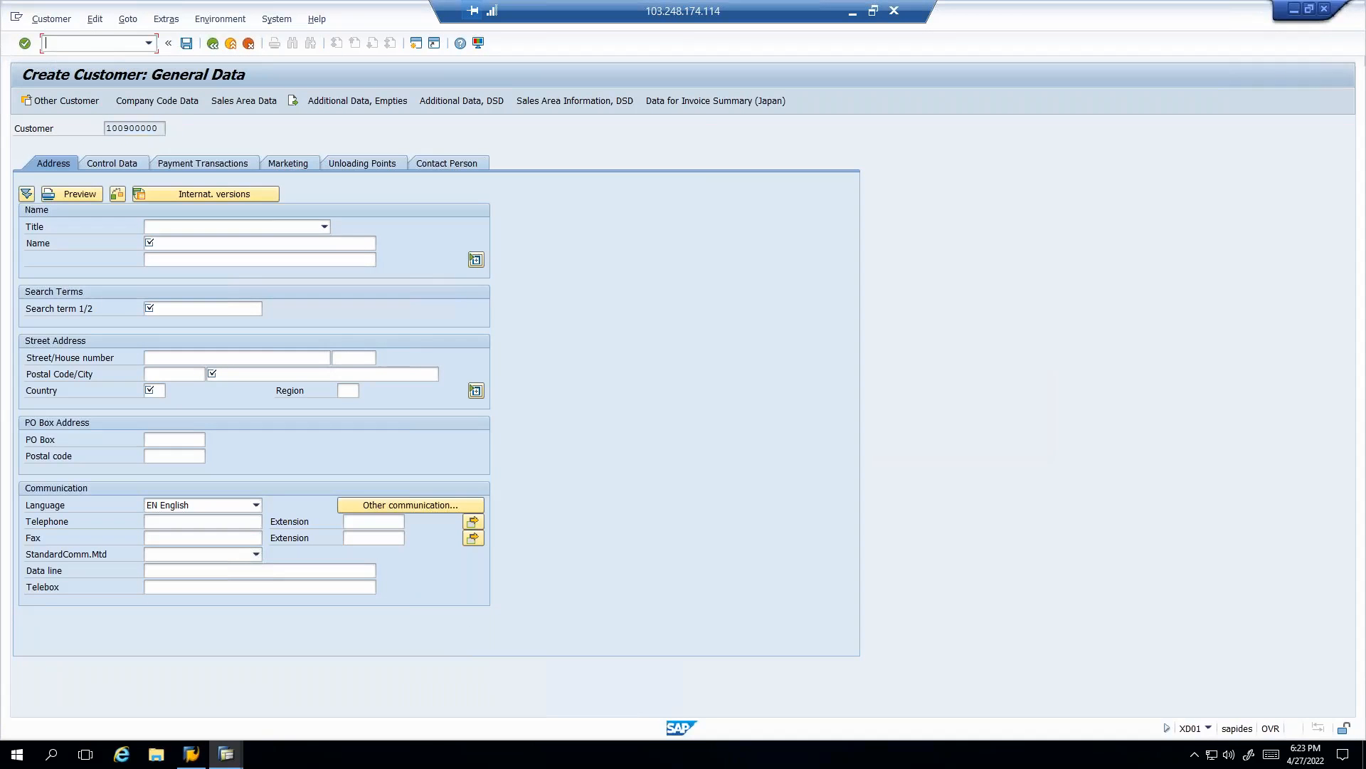
pyautogui.write('/nxd01')
pyautogui.press('Return')
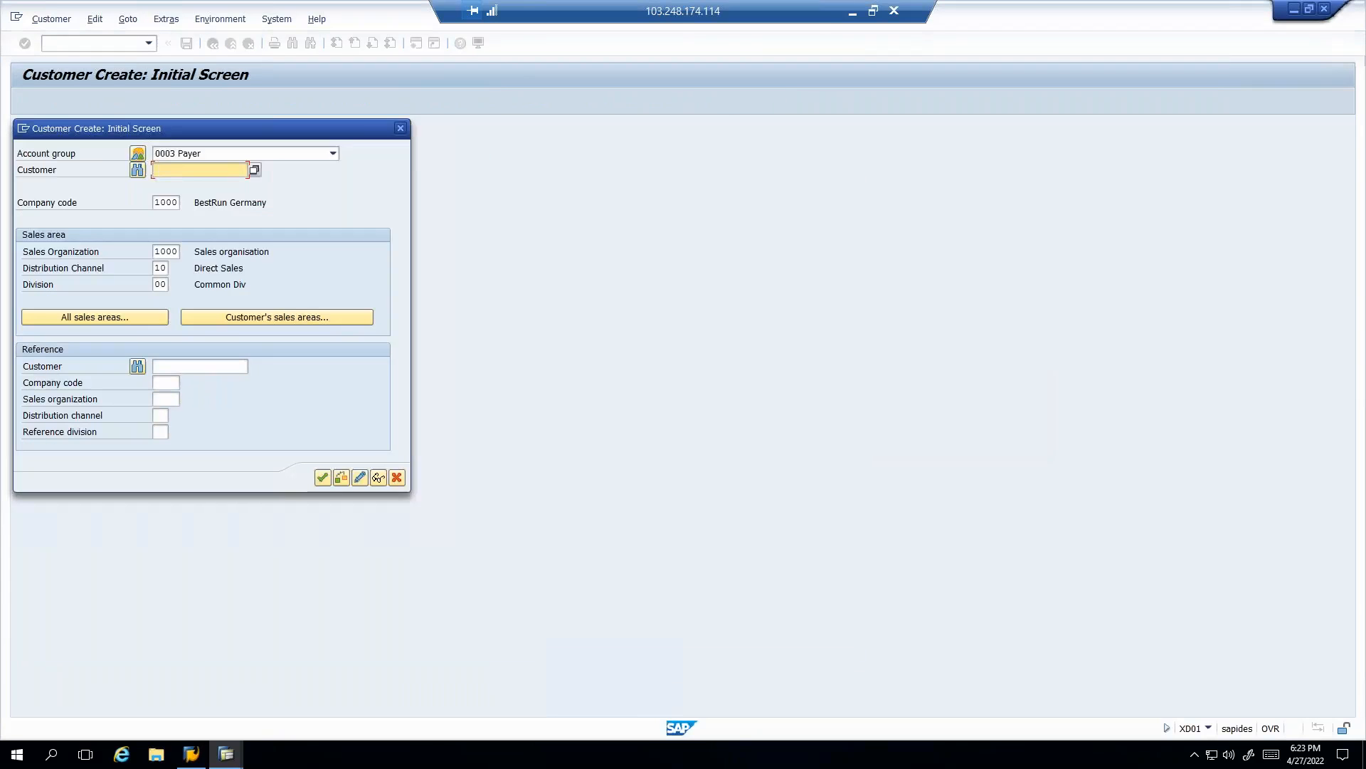
pyautogui.click(172, 156)
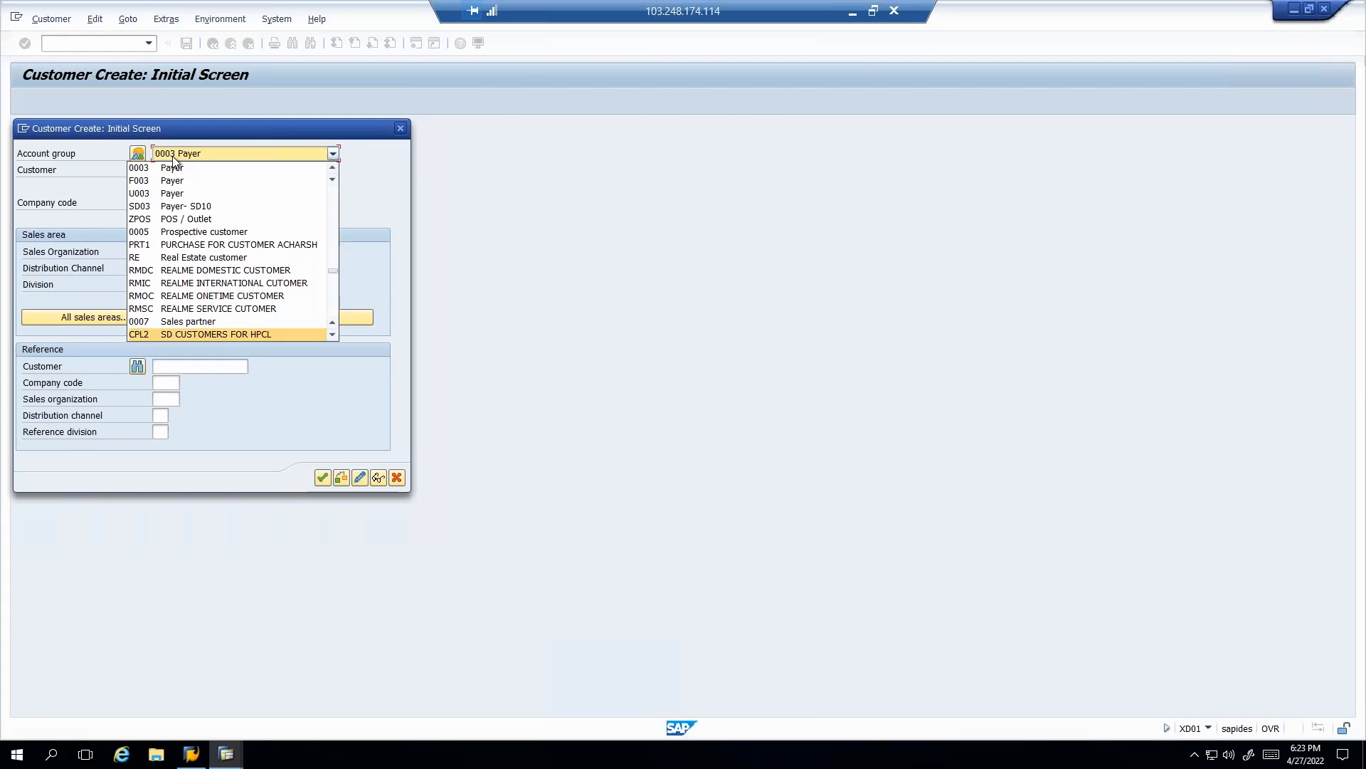
pyautogui.write('pda')
pyautogui.press('Return')
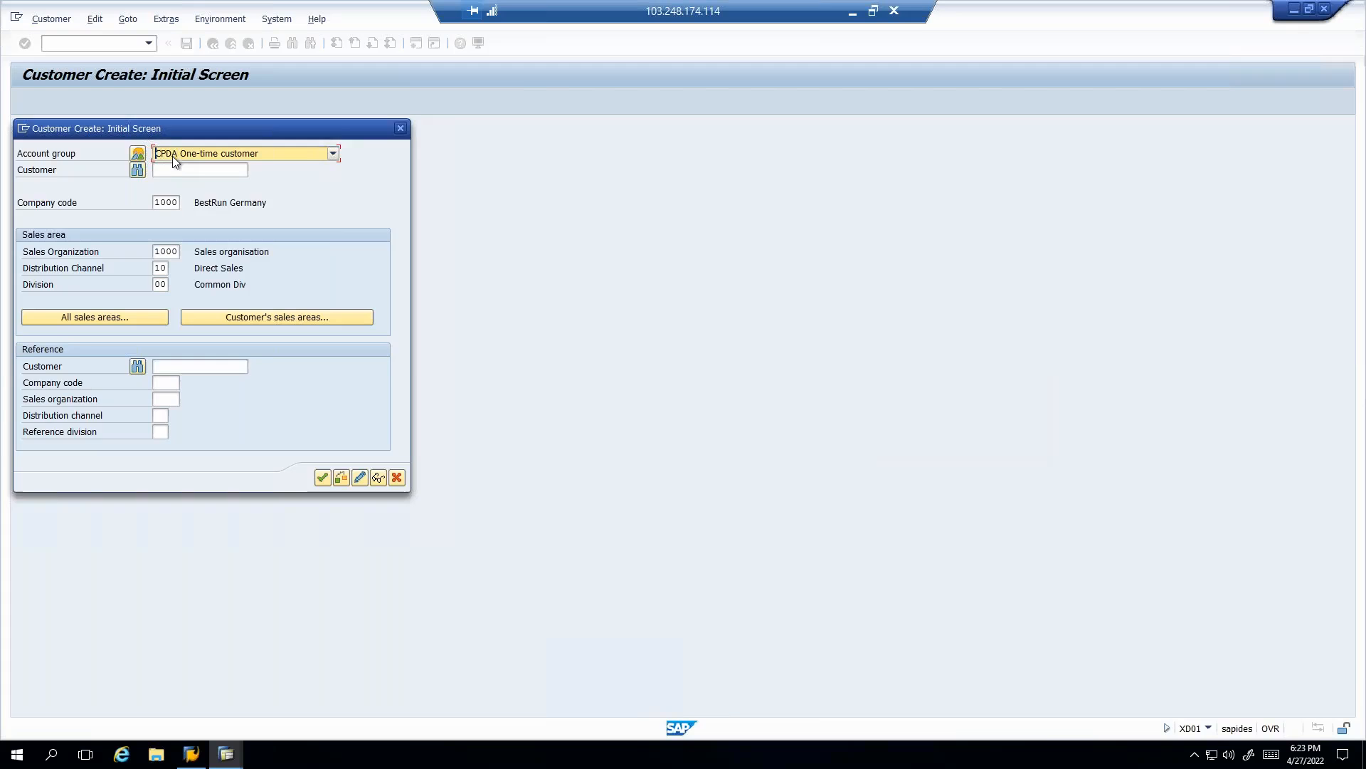
# - Try to continue with account group CPDA, replace it with CPD One-time customers and try to continue without a customer number
pyautogui.press('Return')
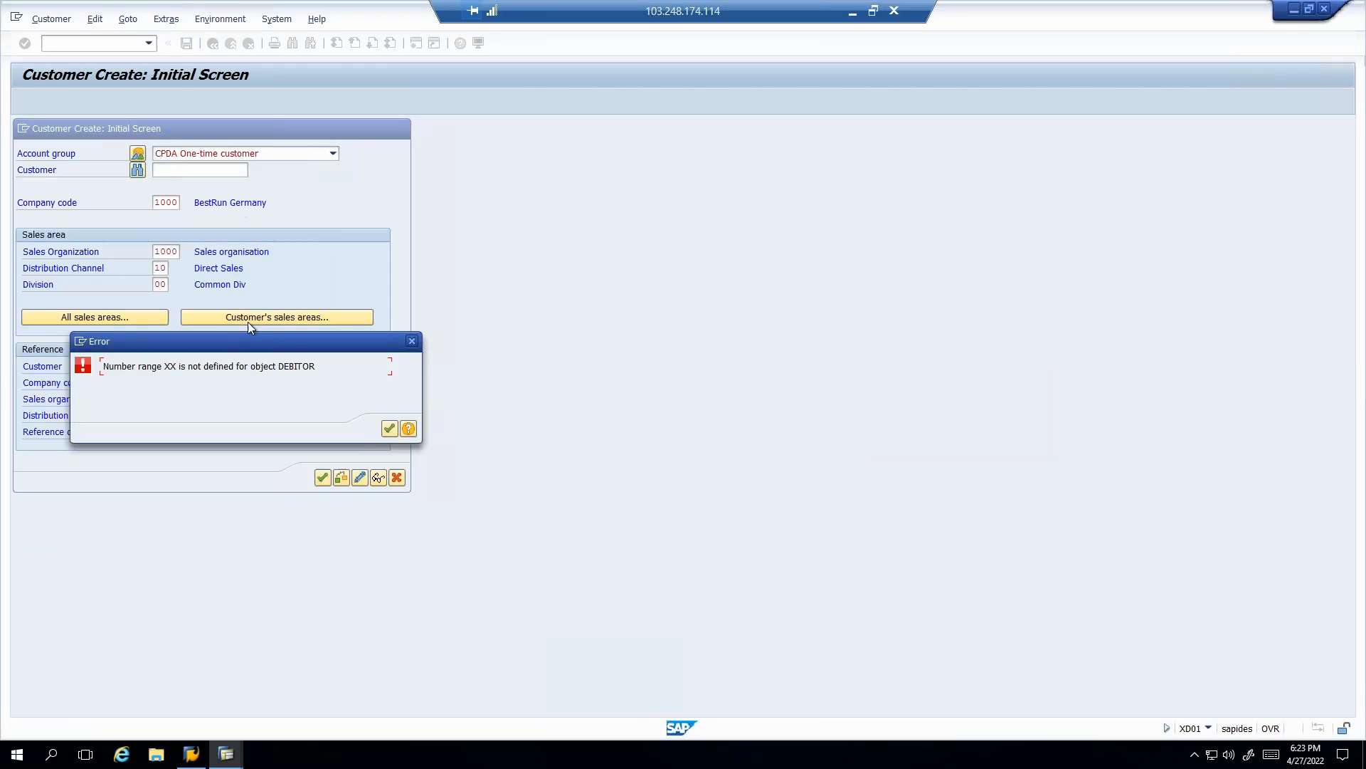
pyautogui.click(412, 341)
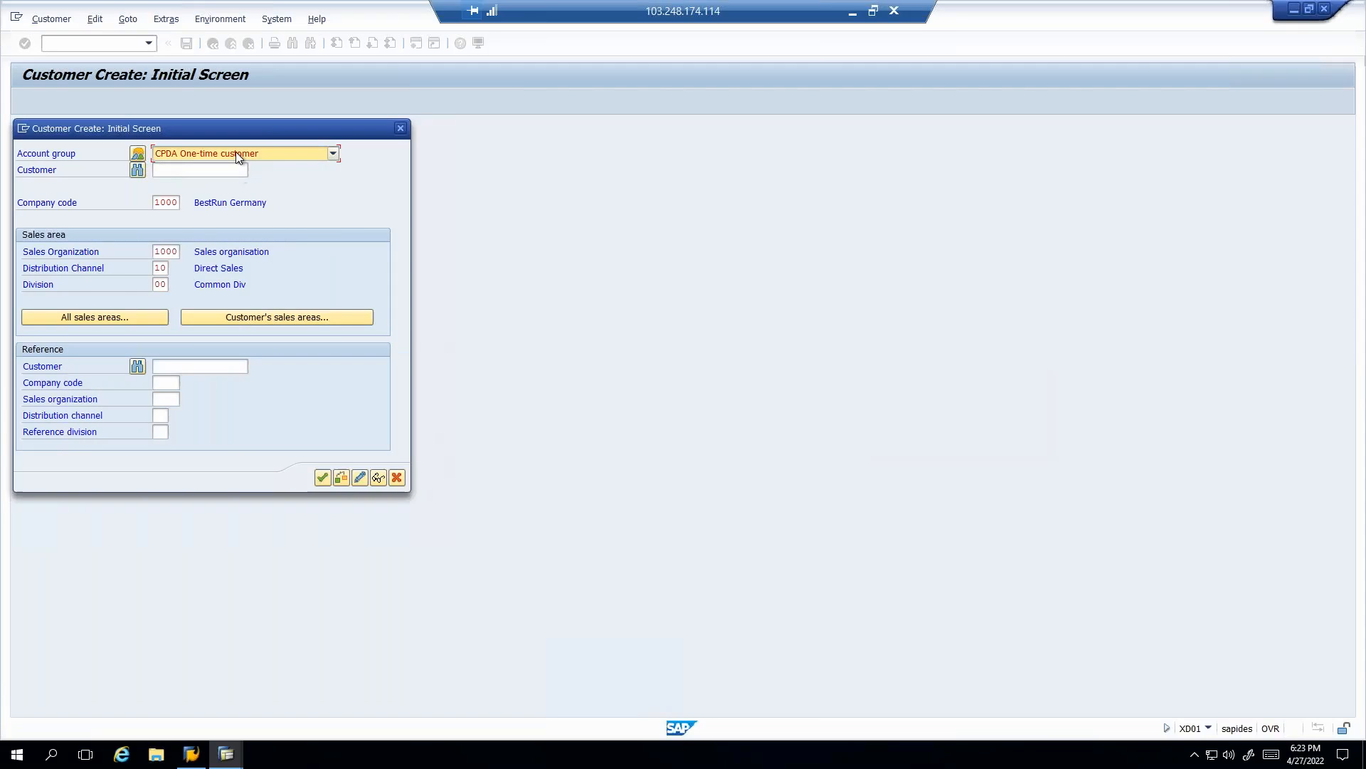
pyautogui.click(236, 153)
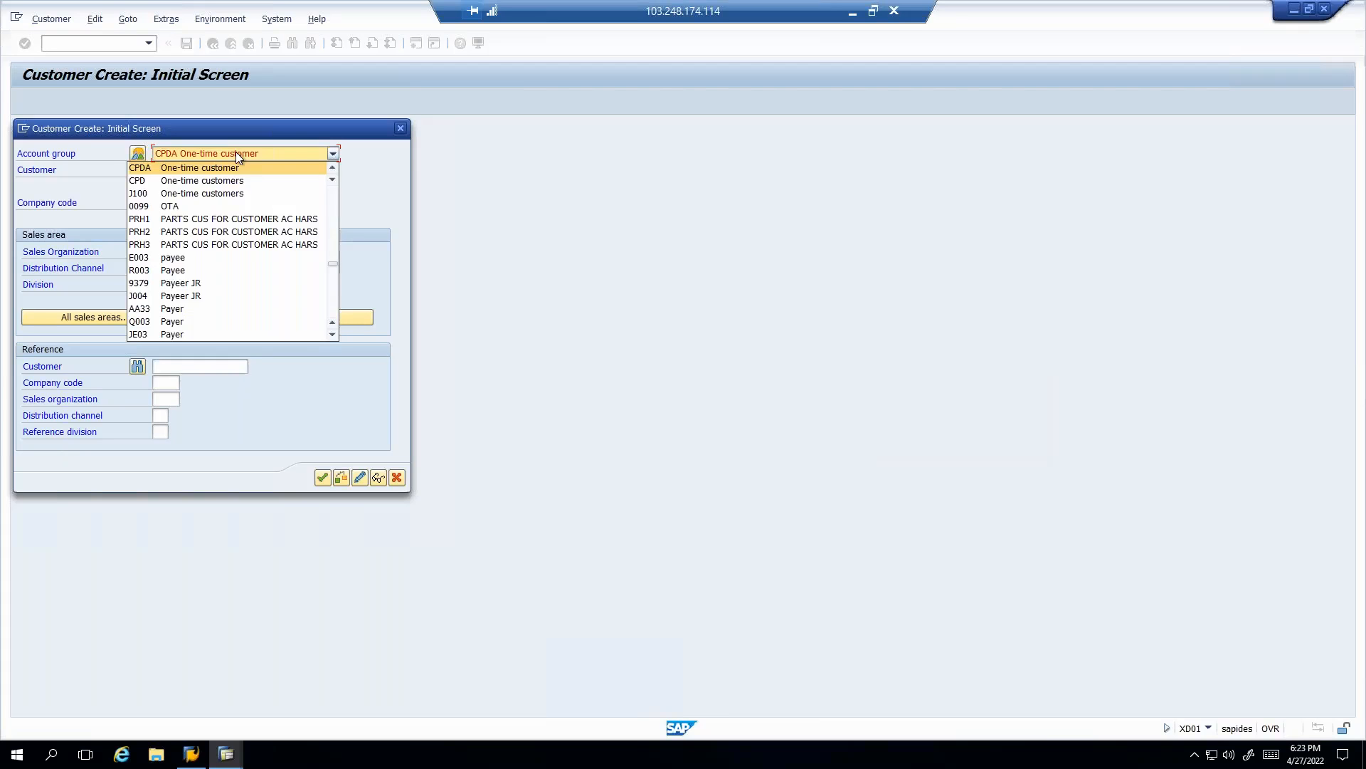
pyautogui.press('Down')
pyautogui.press('Return')
pyautogui.press('Return')
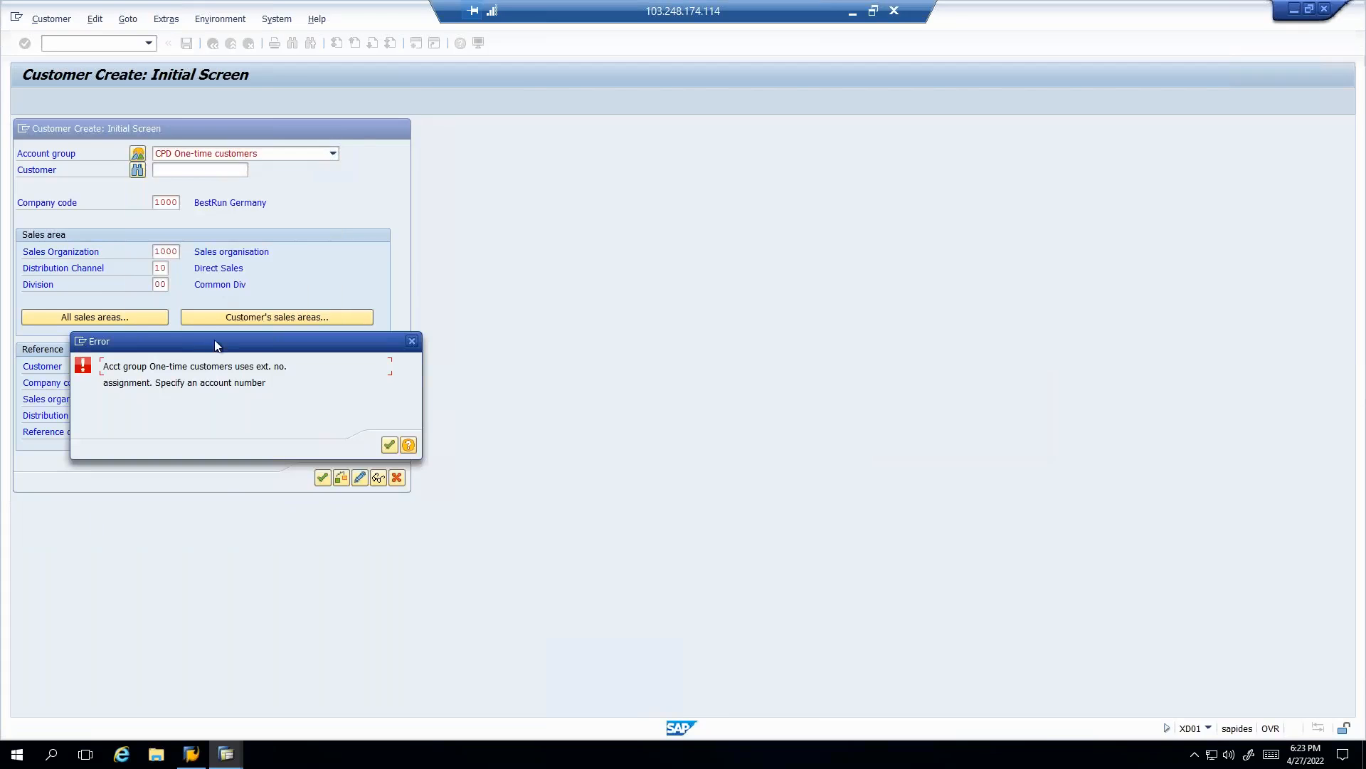
pyautogui.click(412, 342)
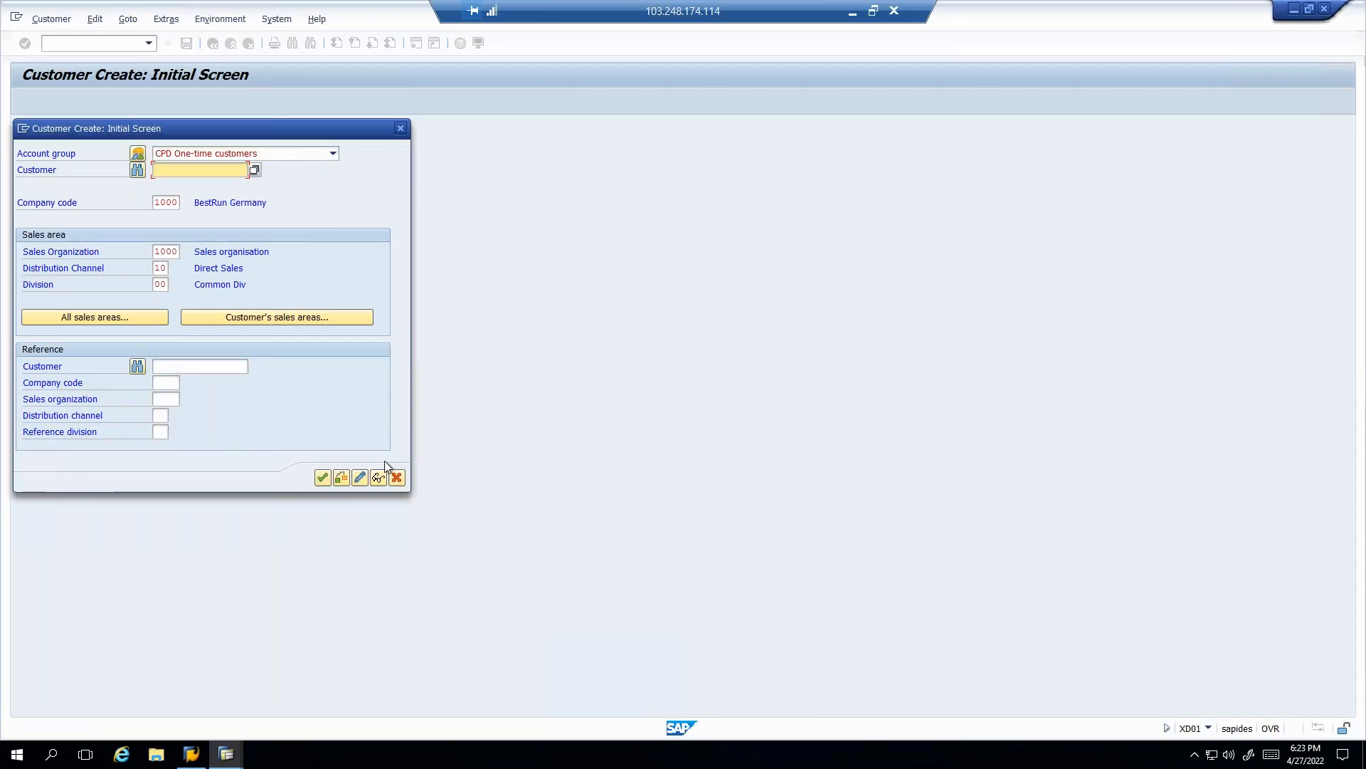
# - Switch to the XDN1 session and copy the From No. value of interval 05
pyautogui.click(226, 753)
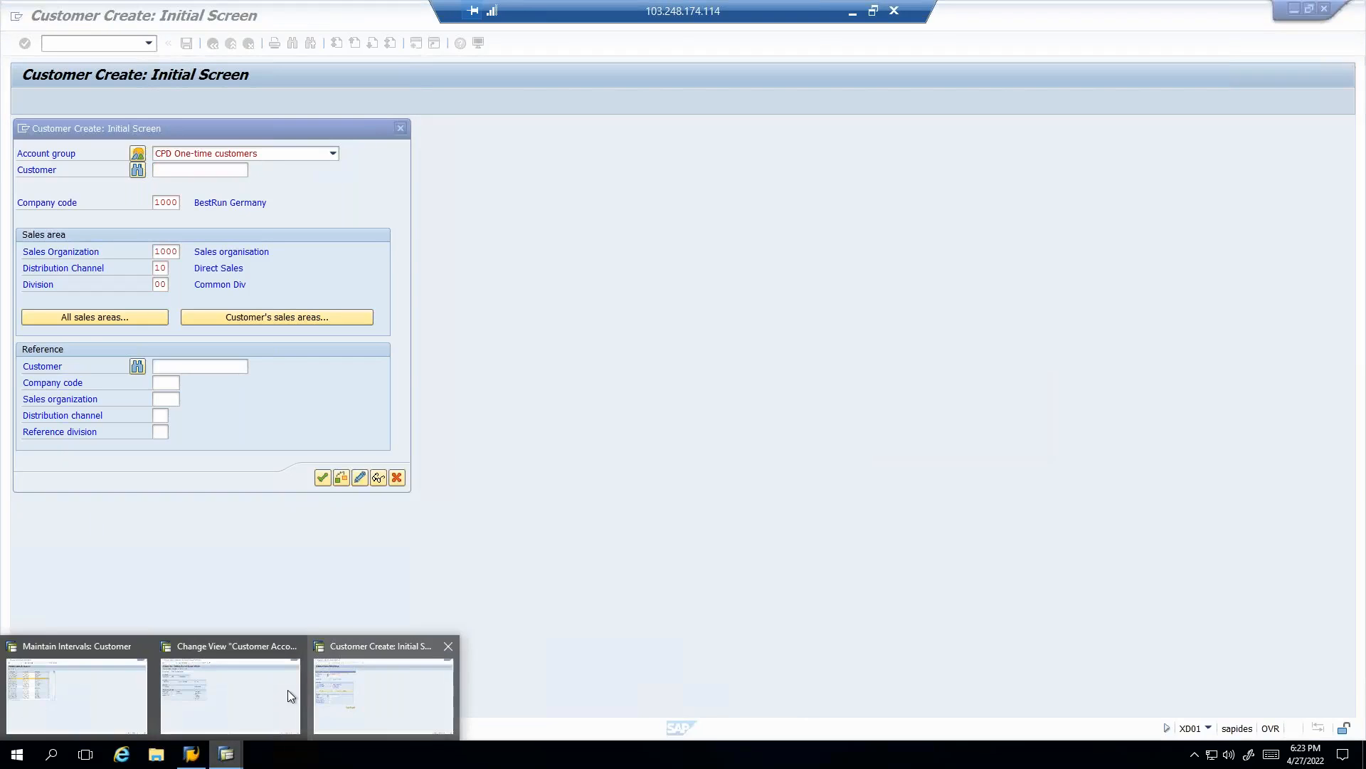
pyautogui.click(53, 693)
pyautogui.press('Tab')
pyautogui.hotkey('ctrl', 'c')
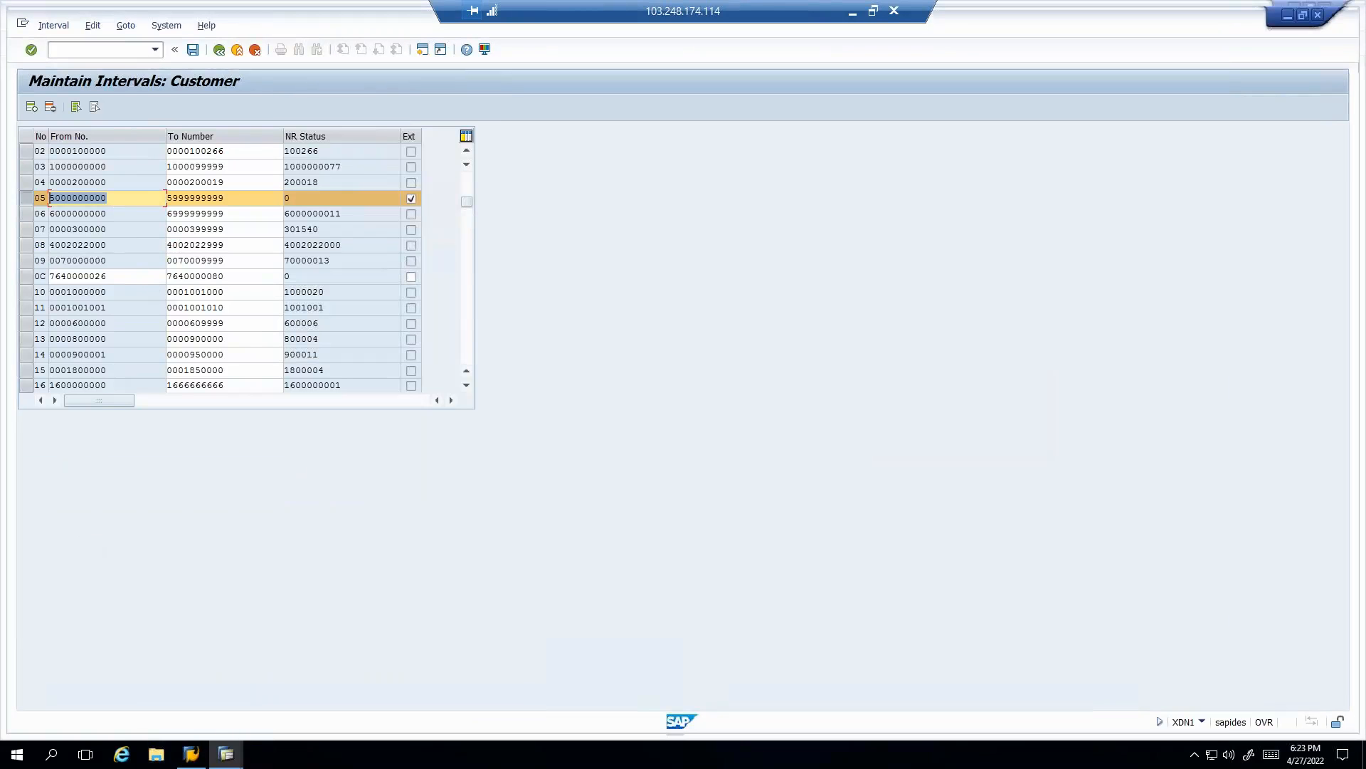
# - Return to the customer creation session, enter the copied number as customer, and try to move from company code data to sales area data
pyautogui.click(226, 756)
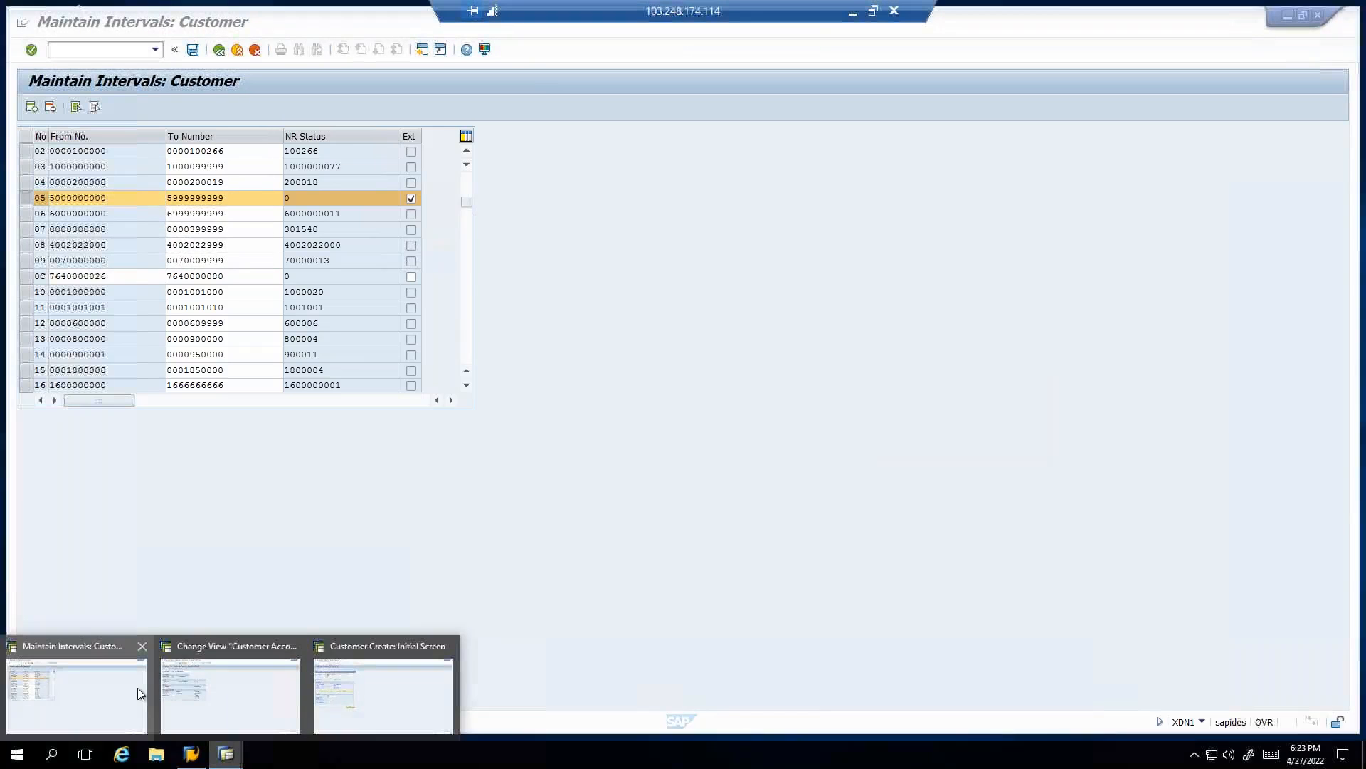
pyautogui.click(345, 685)
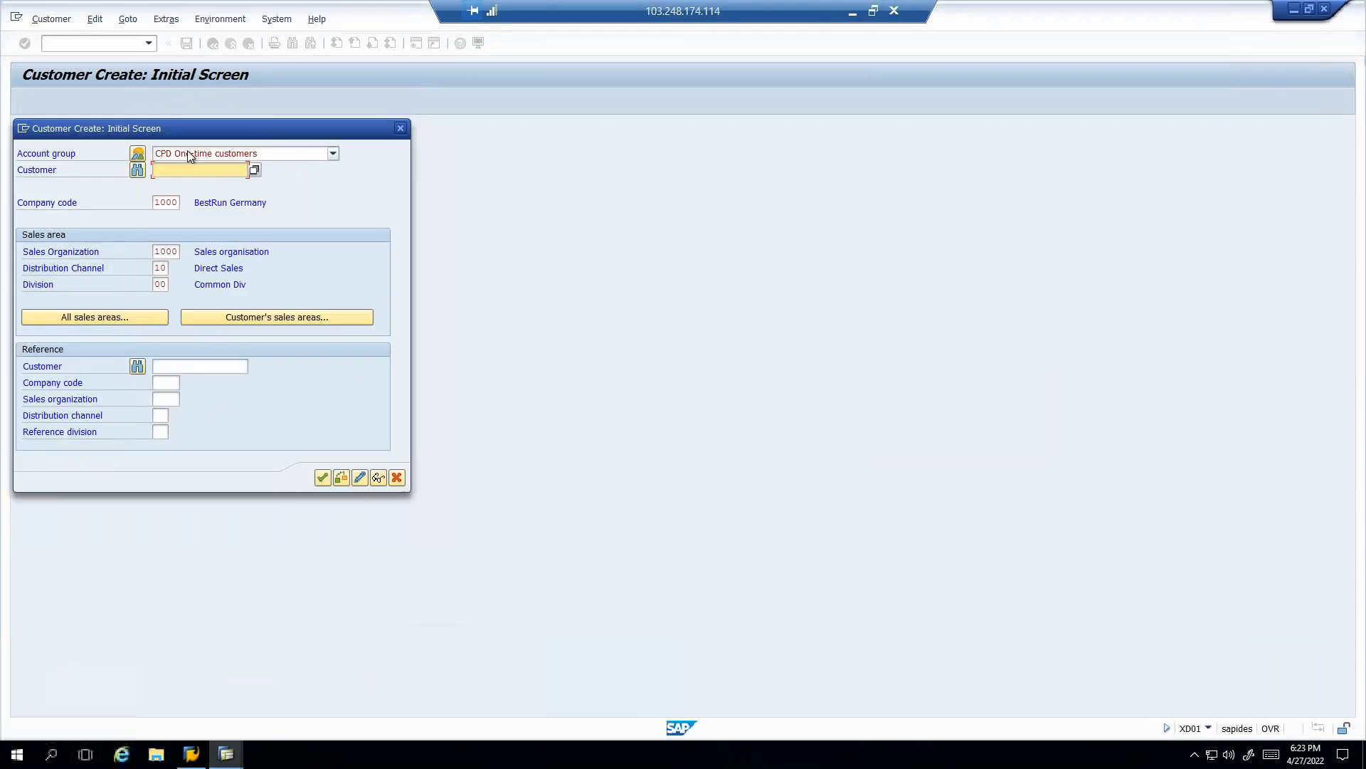
pyautogui.click(190, 169)
pyautogui.hotkey('ctrl', 'v')
pyautogui.press('Return')
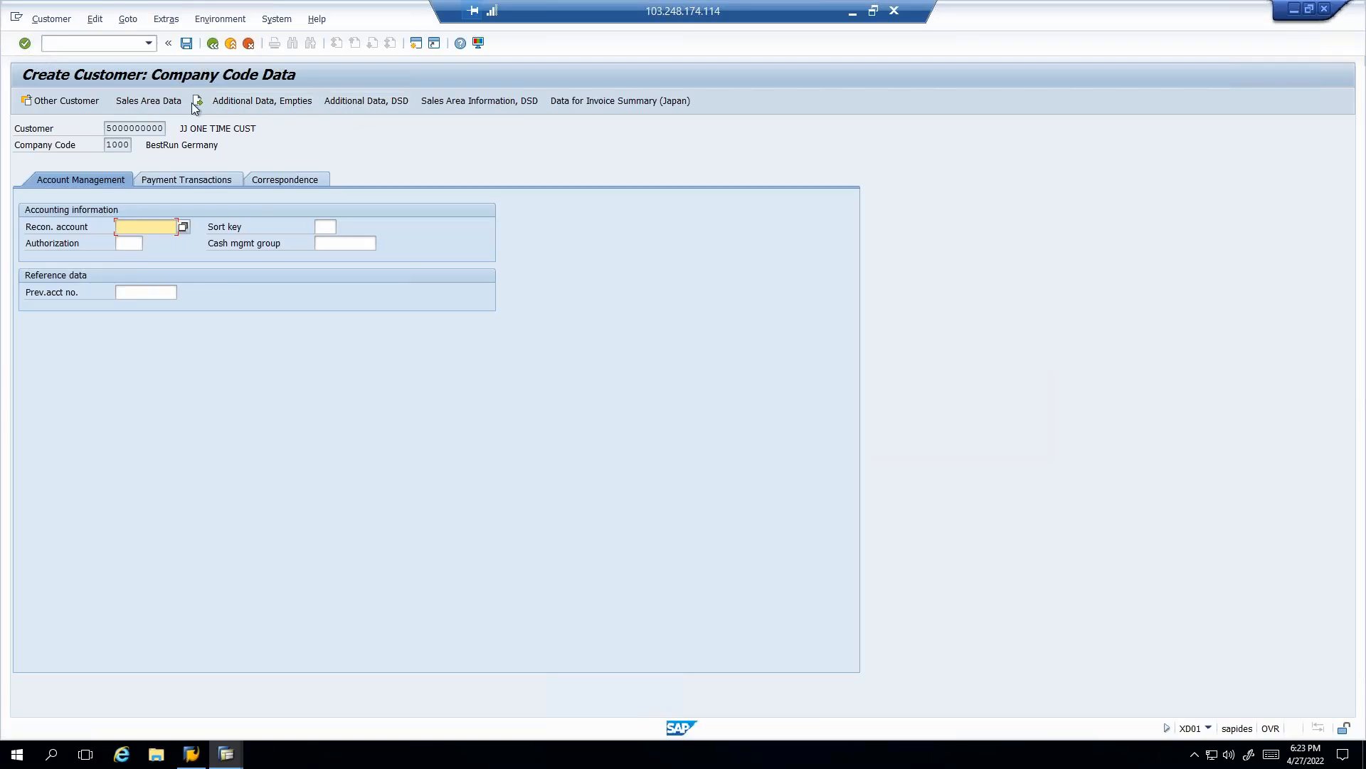
pyautogui.click(165, 101)
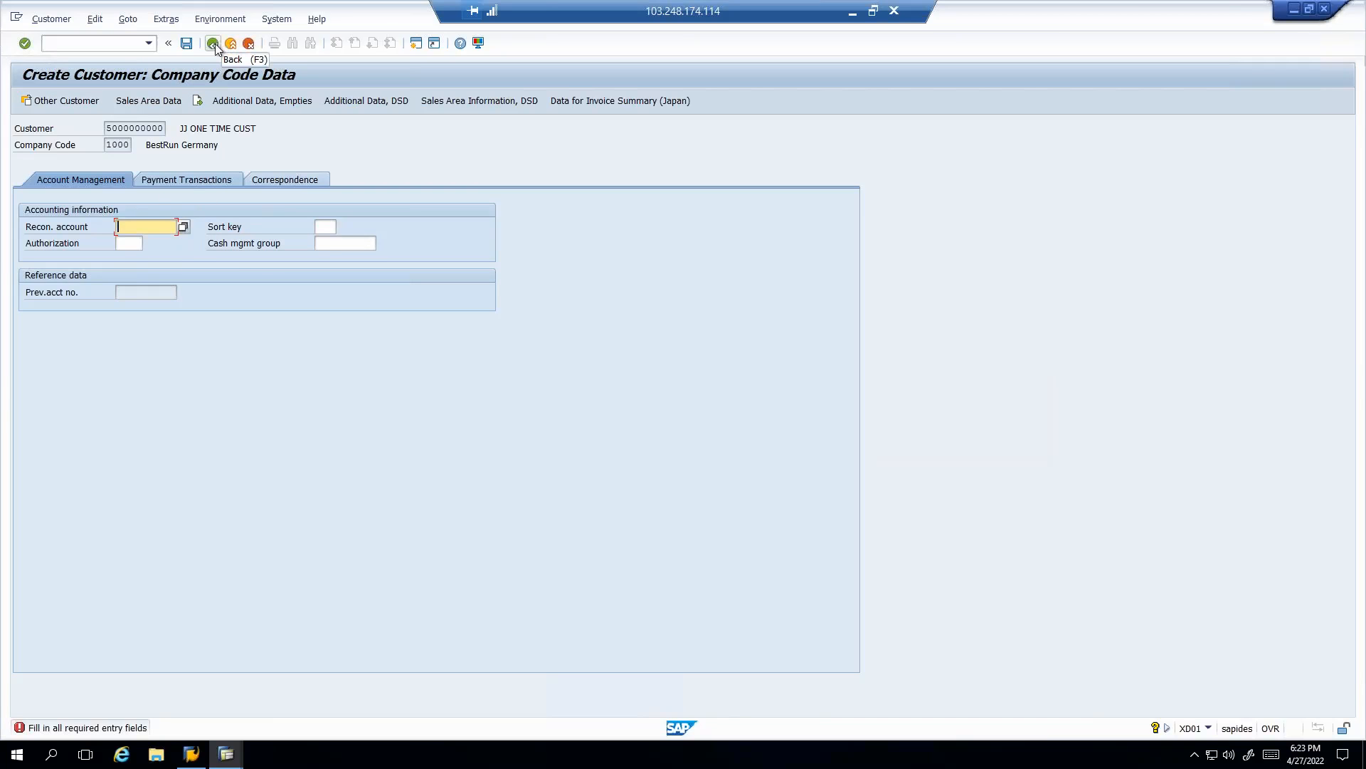
pyautogui.moveTo(194, 128); pyautogui.dragTo(252, 129)
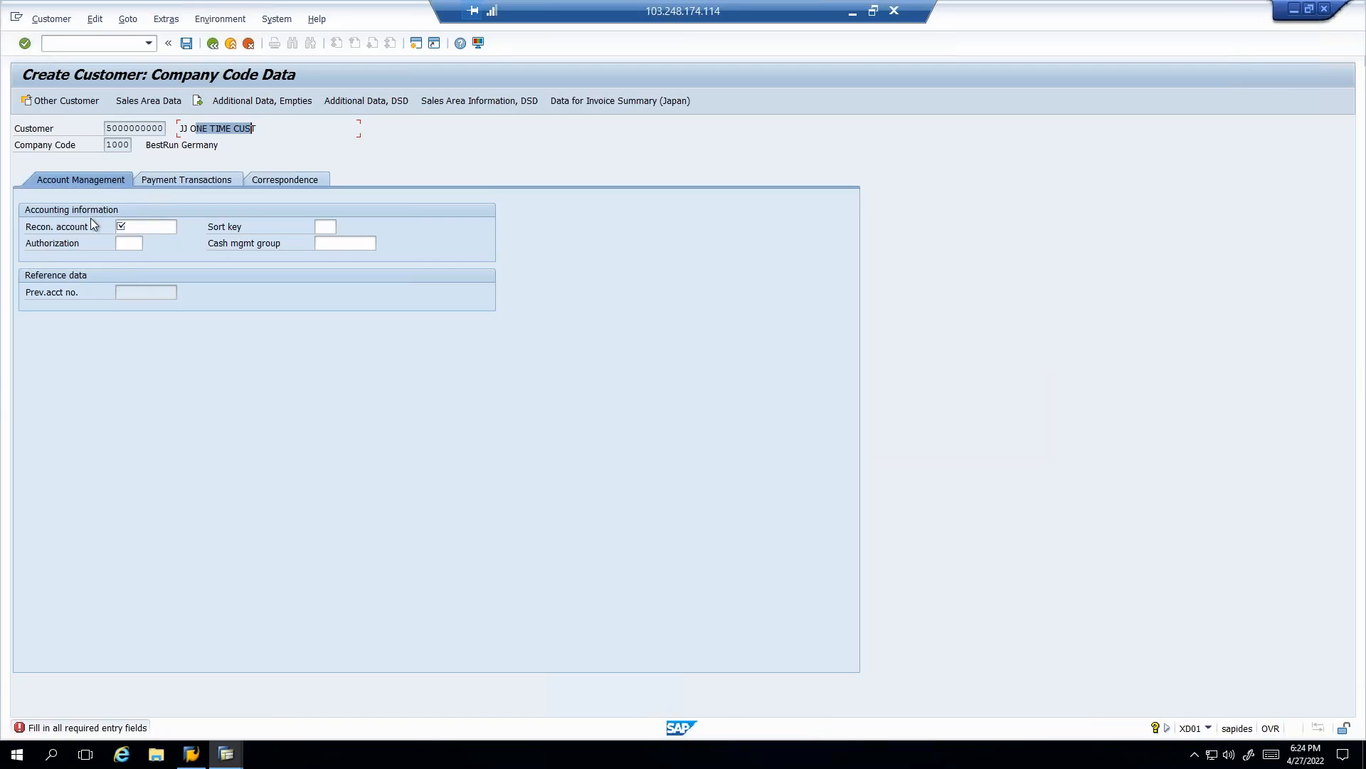
# - Switch to the account groups session, return to the overview and open the details of account group CPDA
pyautogui.click(227, 753)
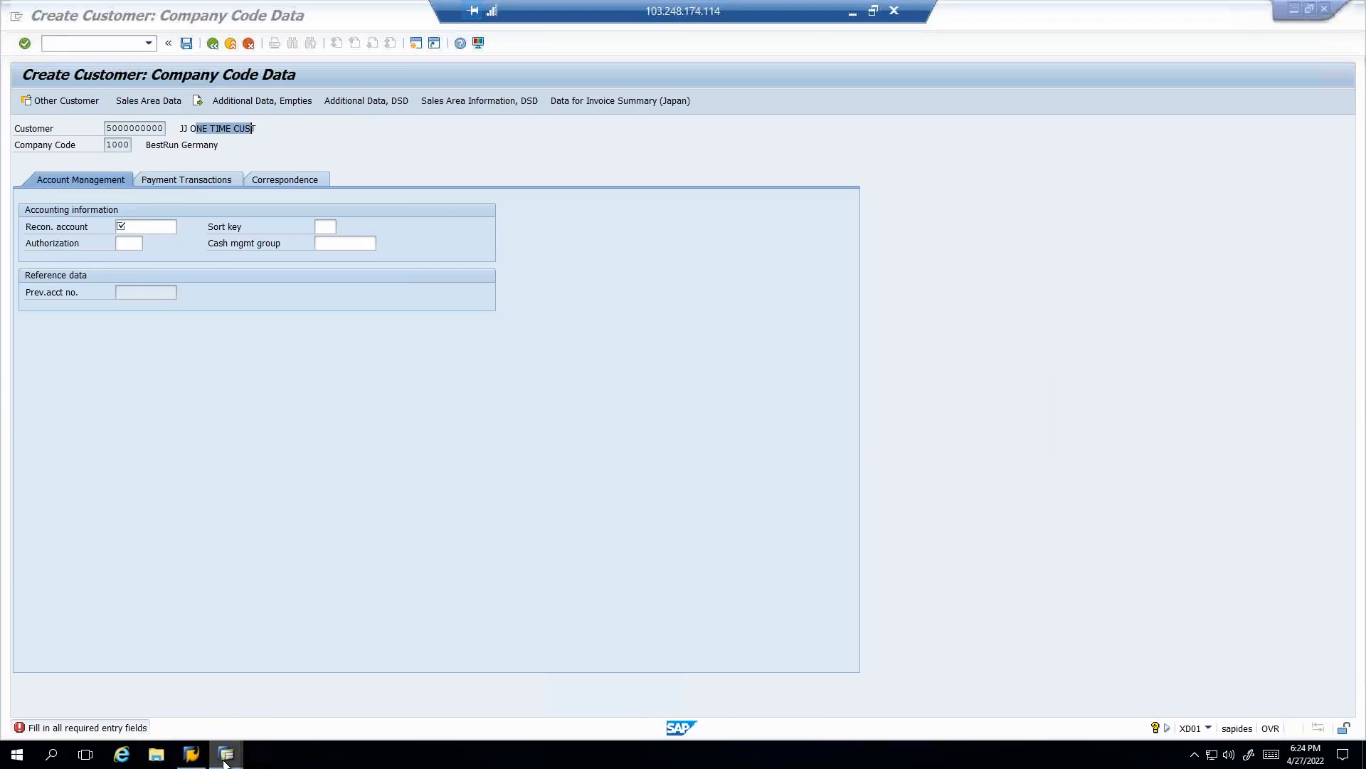
pyautogui.moveTo(226, 712)
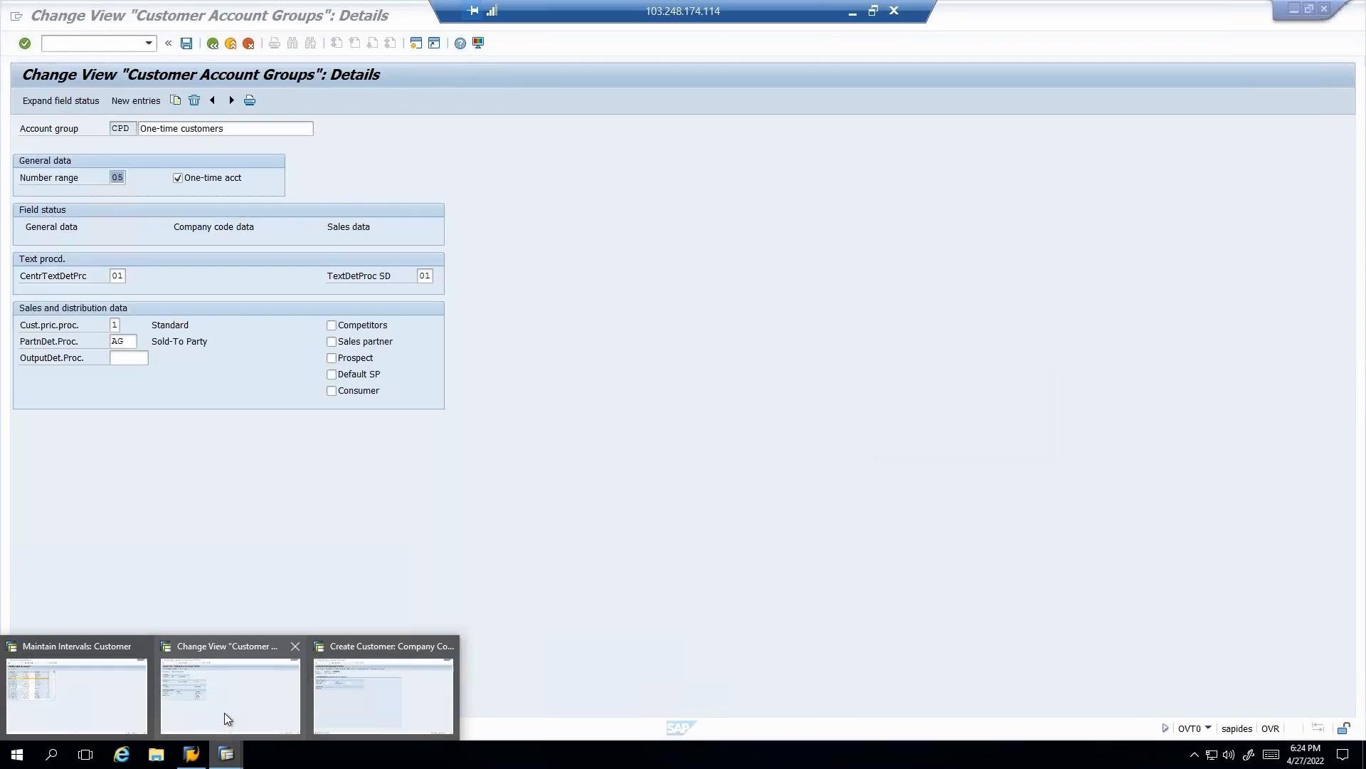
pyautogui.click(215, 694)
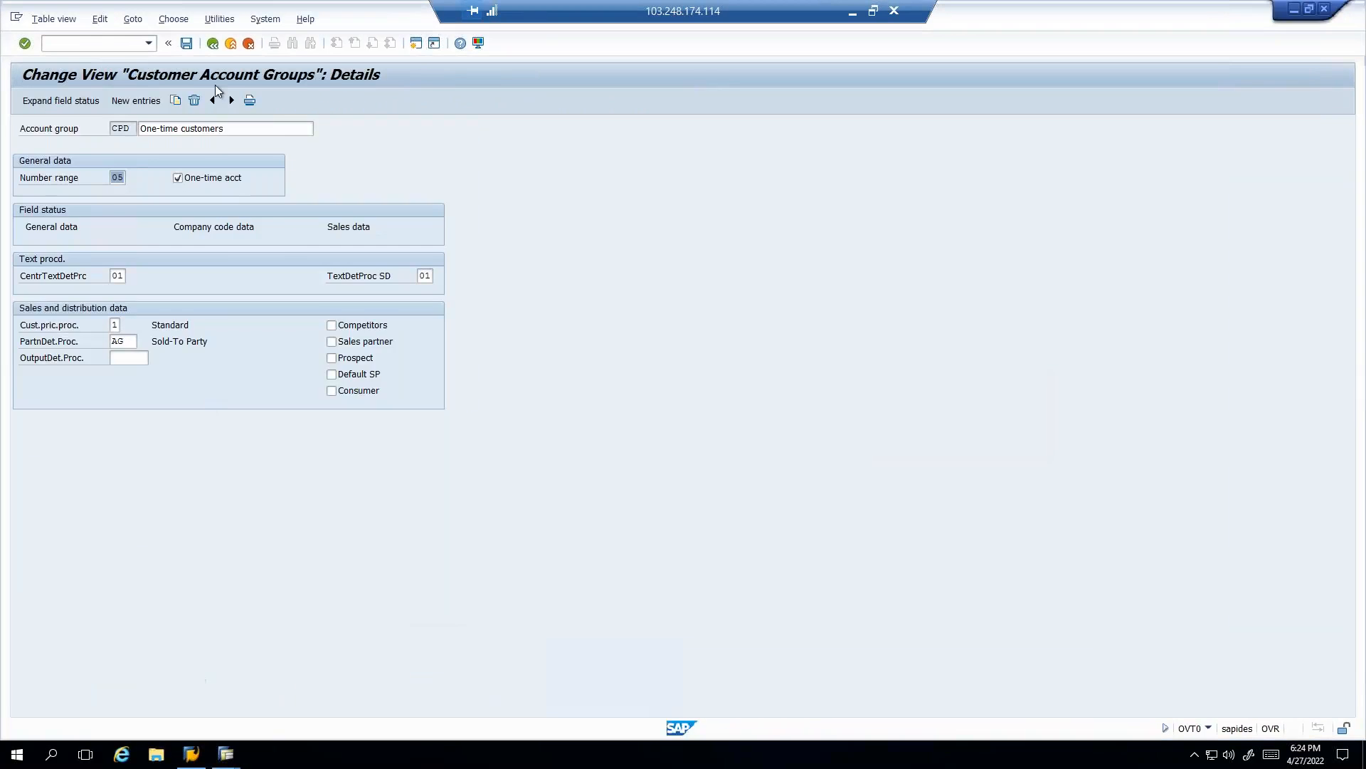
pyautogui.click(212, 44)
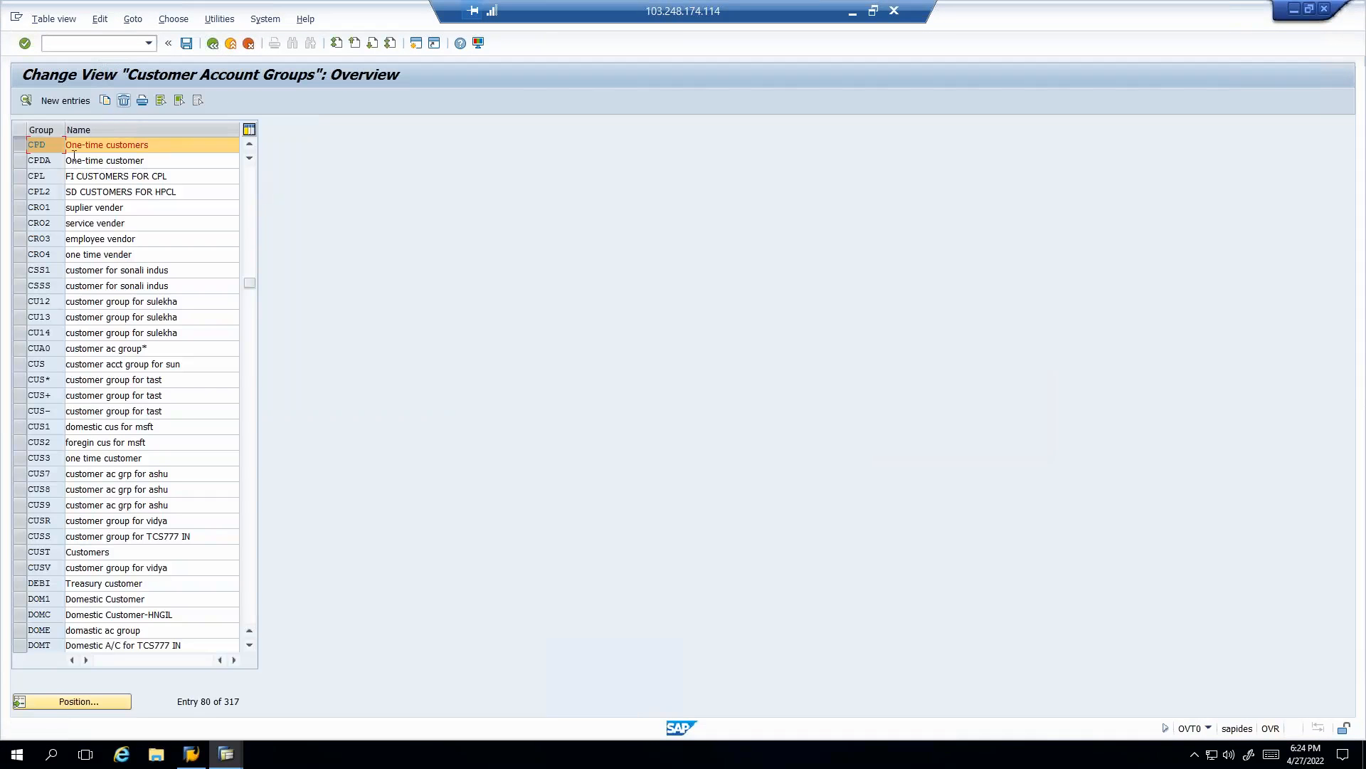
pyautogui.click(29, 147)
pyautogui.click(19, 159)
pyautogui.click(27, 102)
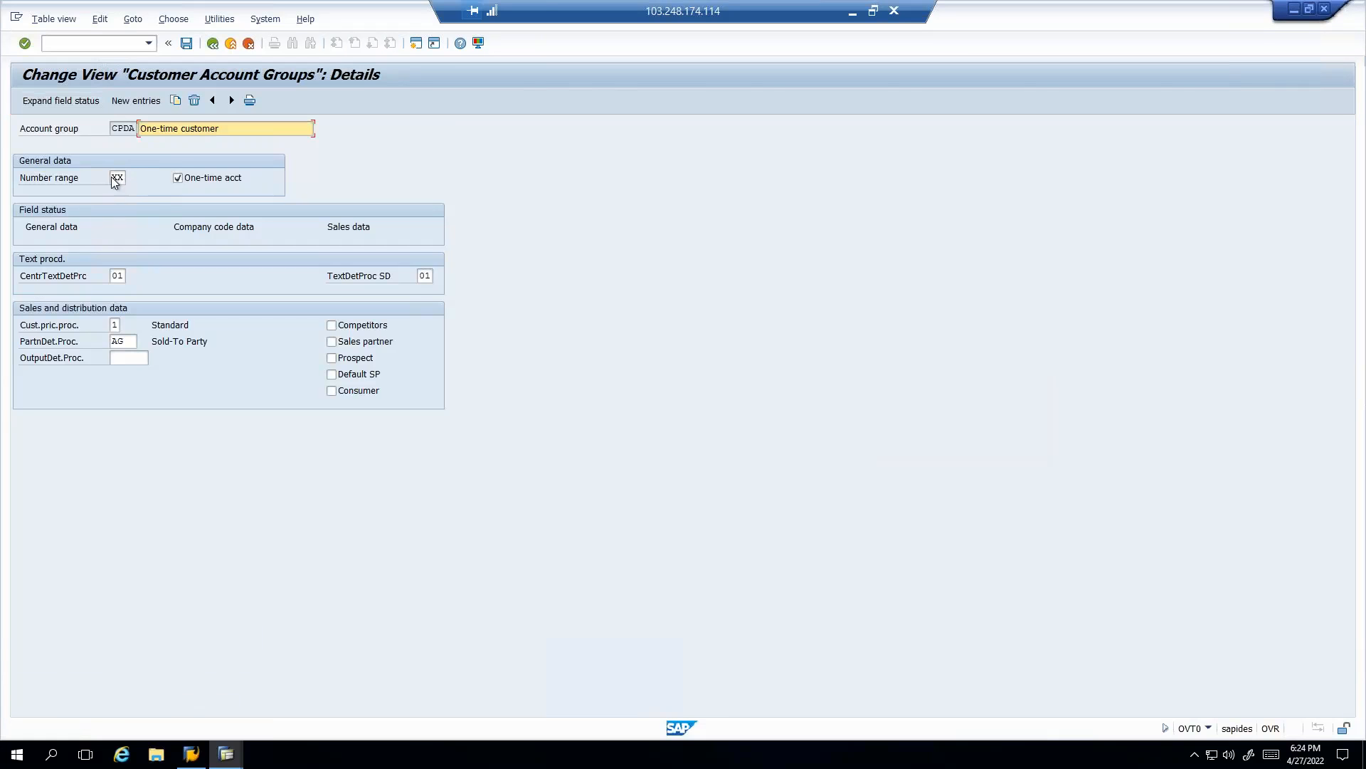
# - Set the number range of account group CPDA to 05 and save the change
pyautogui.moveTo(109, 177); pyautogui.dragTo(139, 178)
pyautogui.write('05')
pyautogui.press('Return')
pyautogui.click(187, 45)
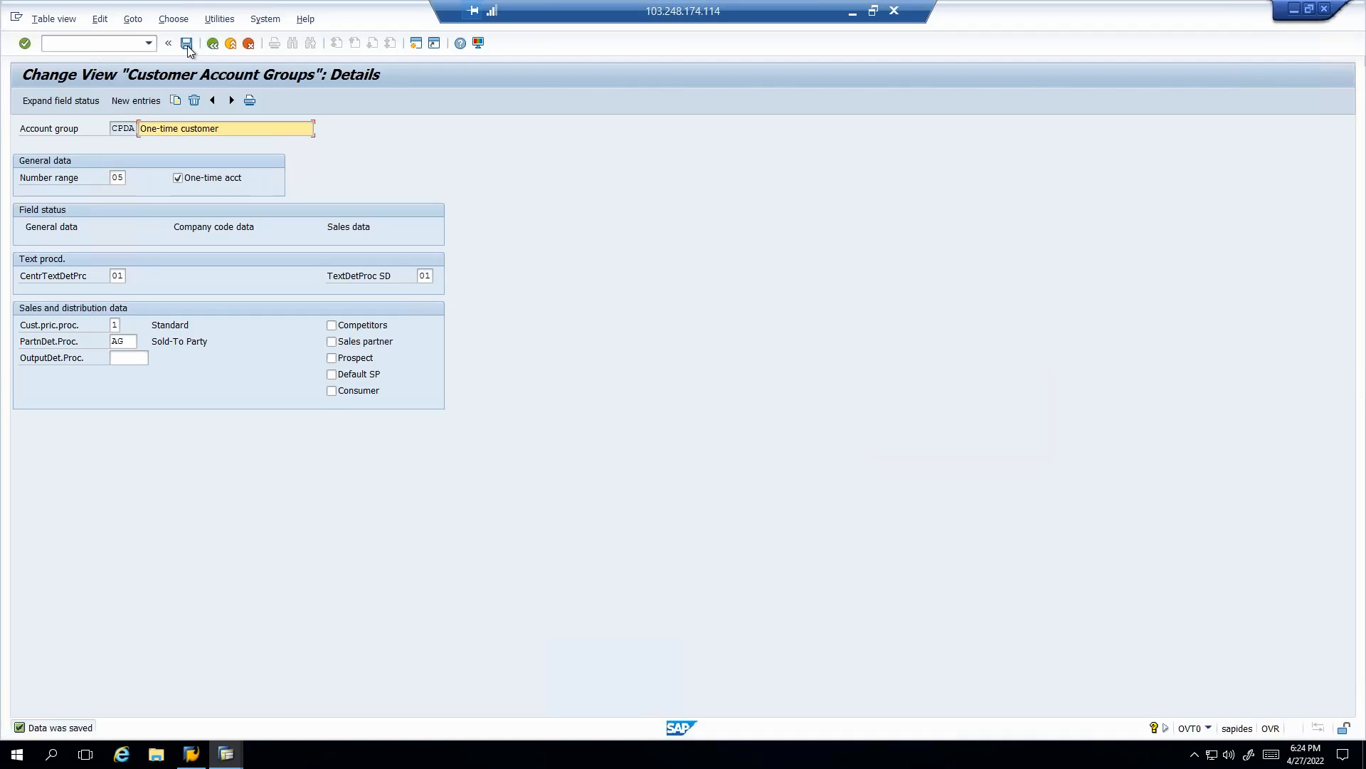
# - Switch to the customer creation session, restart transaction XD01, and continue with account group CPD and the copied customer number
pyautogui.click(226, 753)
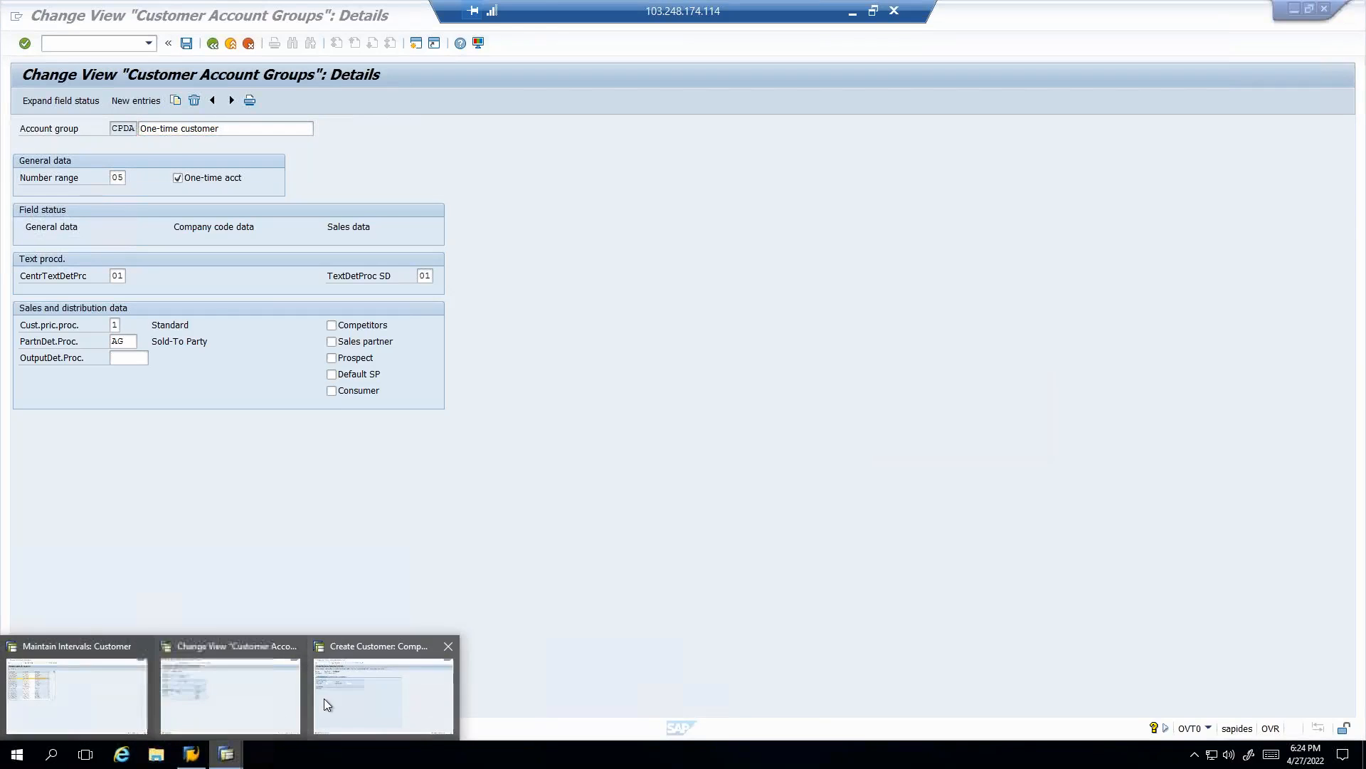
pyautogui.click(383, 693)
pyautogui.write('/nv')
pyautogui.press('BackSpace')
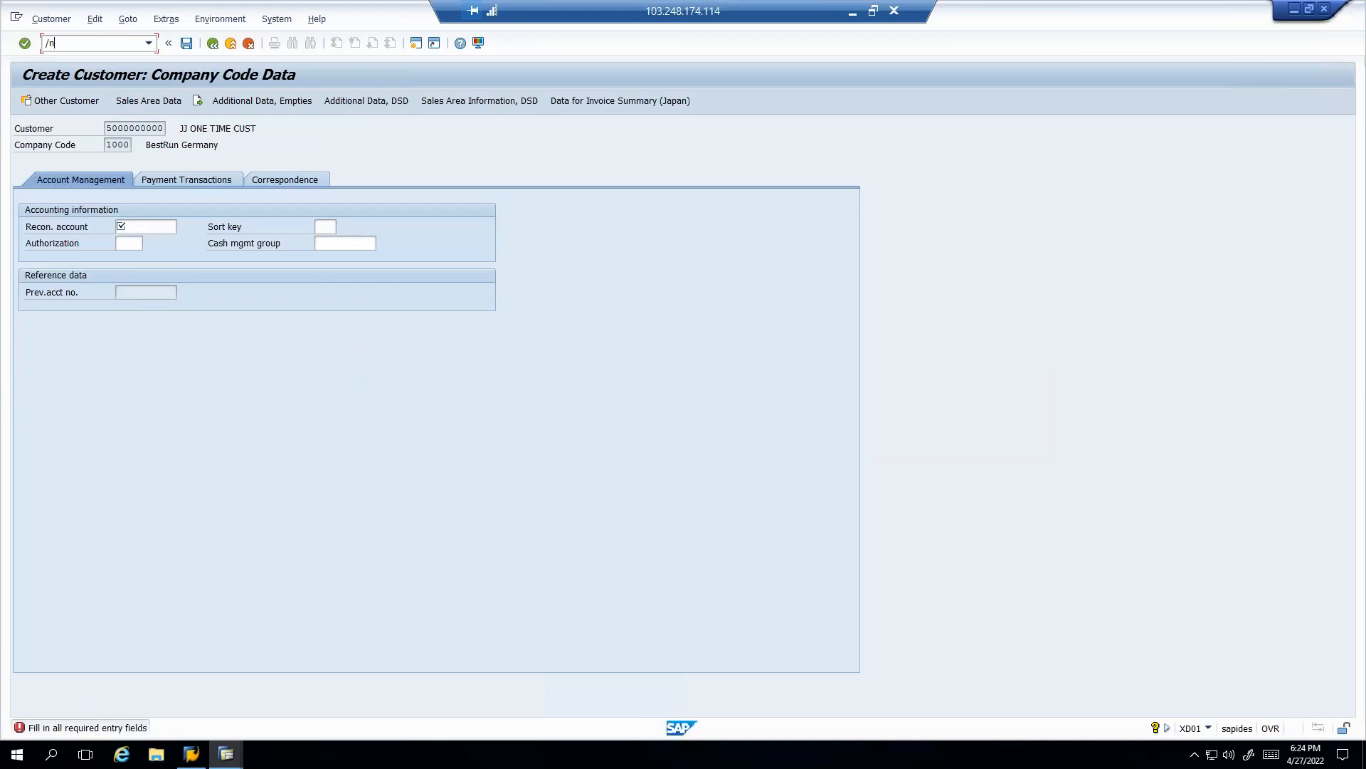
pyautogui.write('xd01')
pyautogui.press('Return')
pyautogui.hotkey('ctrl', 'v')
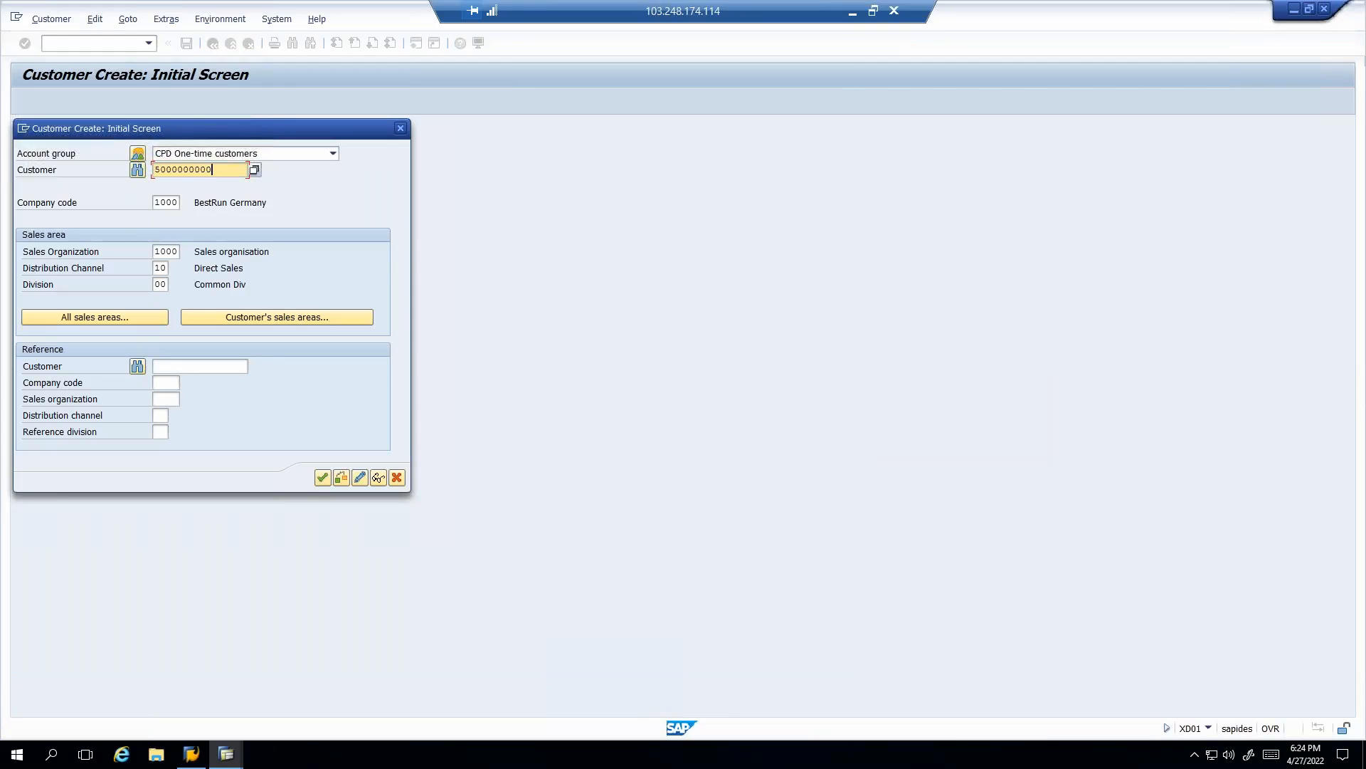
pyautogui.press('Return')
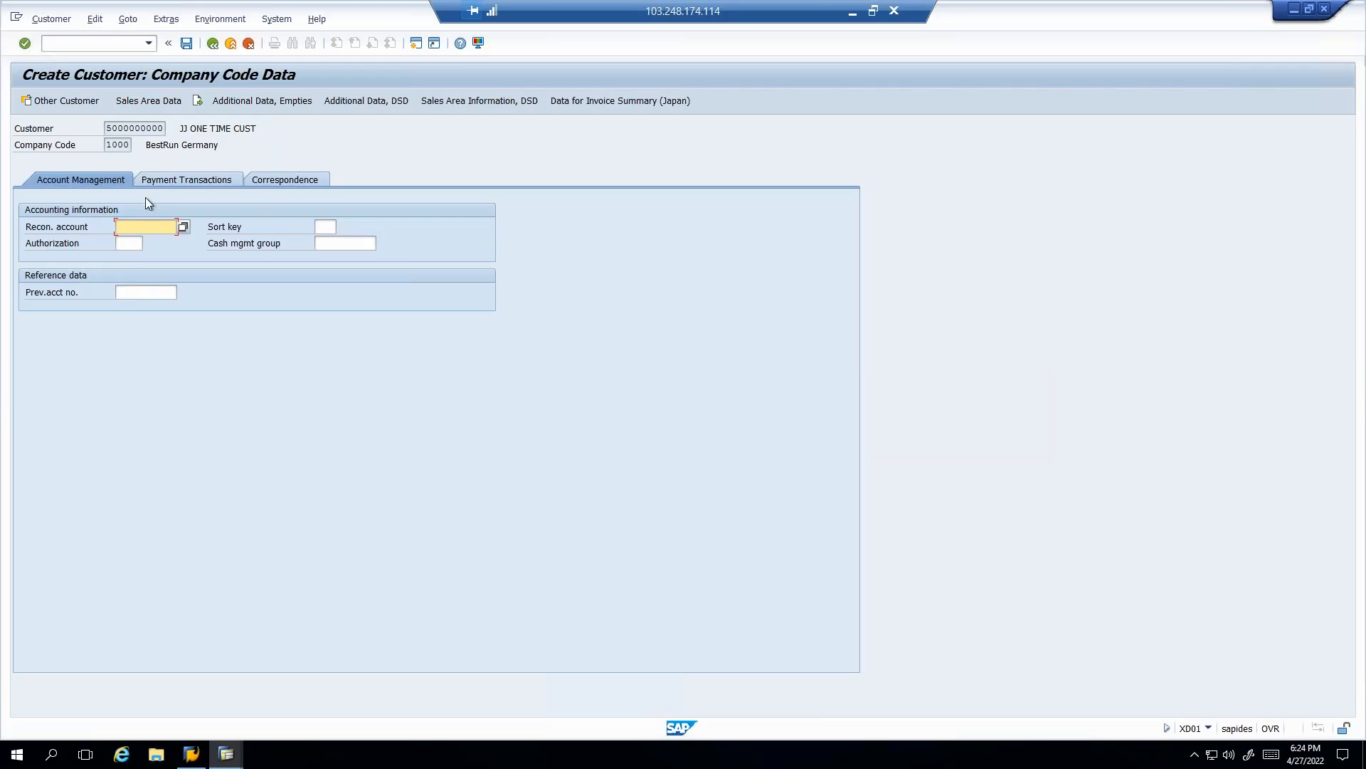
# - Try to go back from the company code data to the previous screen
pyautogui.moveTo(224, 760)
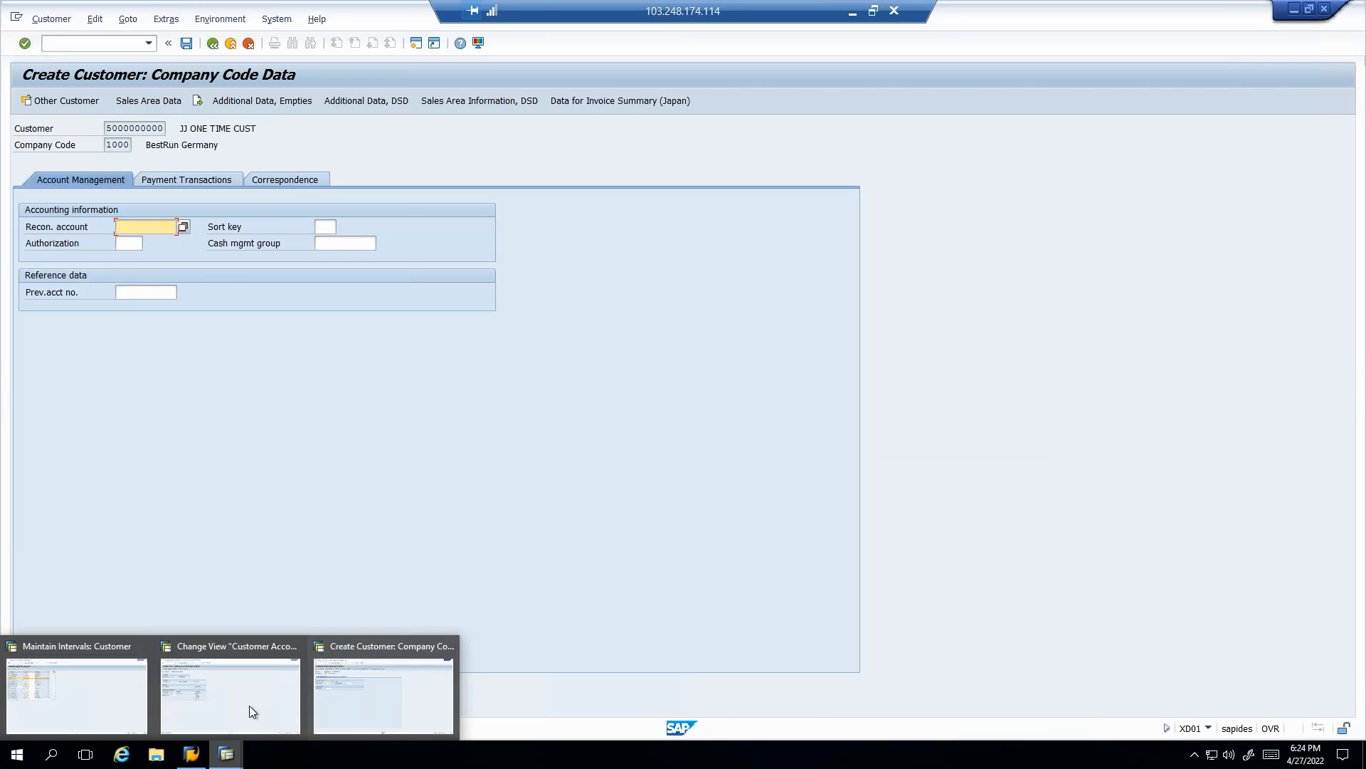
pyautogui.click(318, 683)
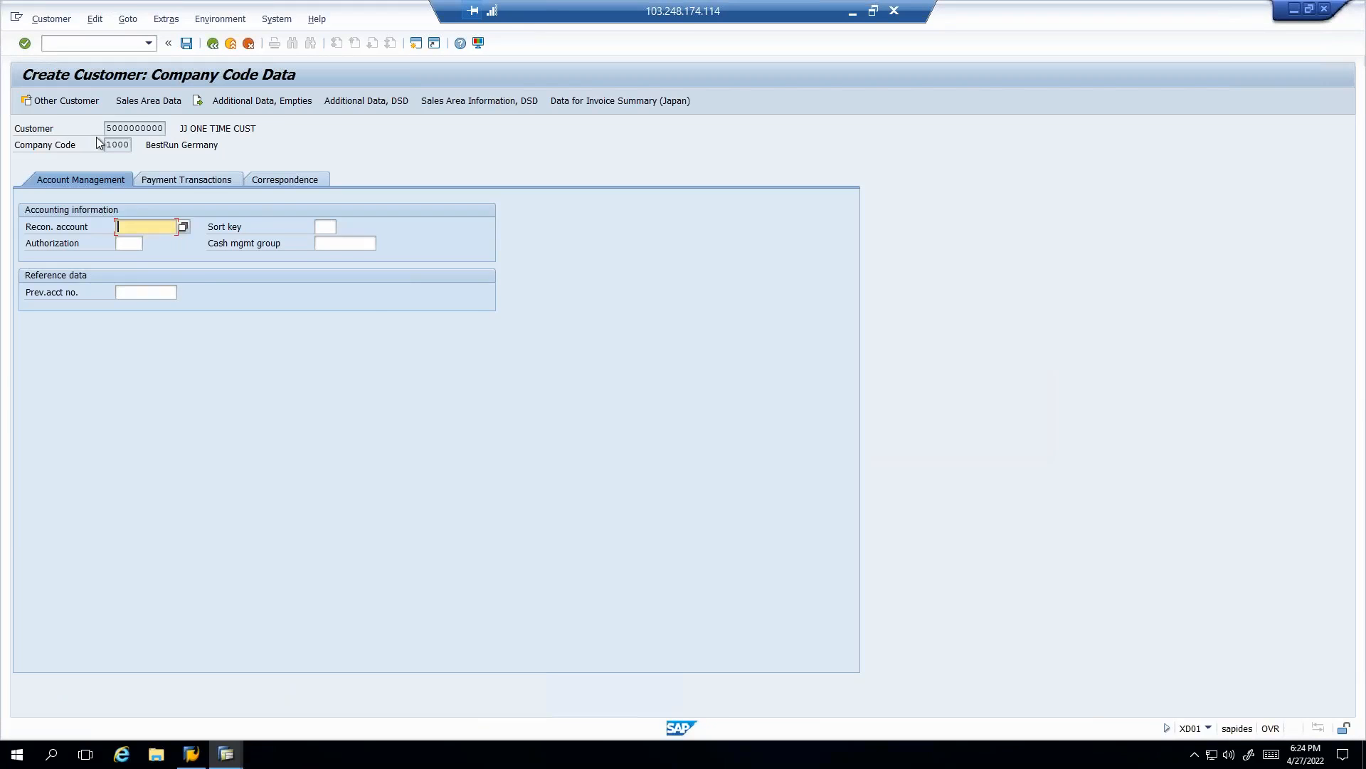
pyautogui.click(211, 47)
pyautogui.click(114, 42)
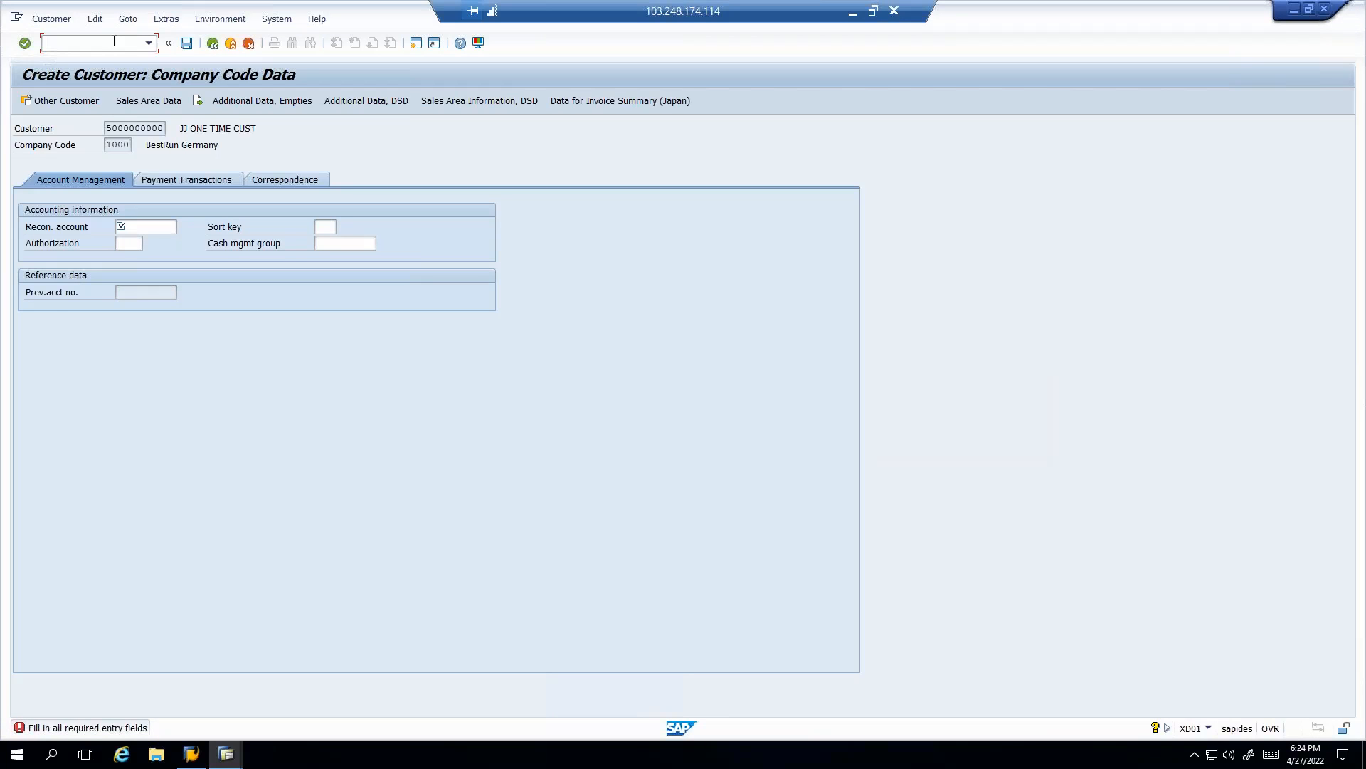
# - Switch to account group CPDA's details, examine the address field status under General data, and return to the details
pyautogui.click(226, 757)
pyautogui.click(216, 709)
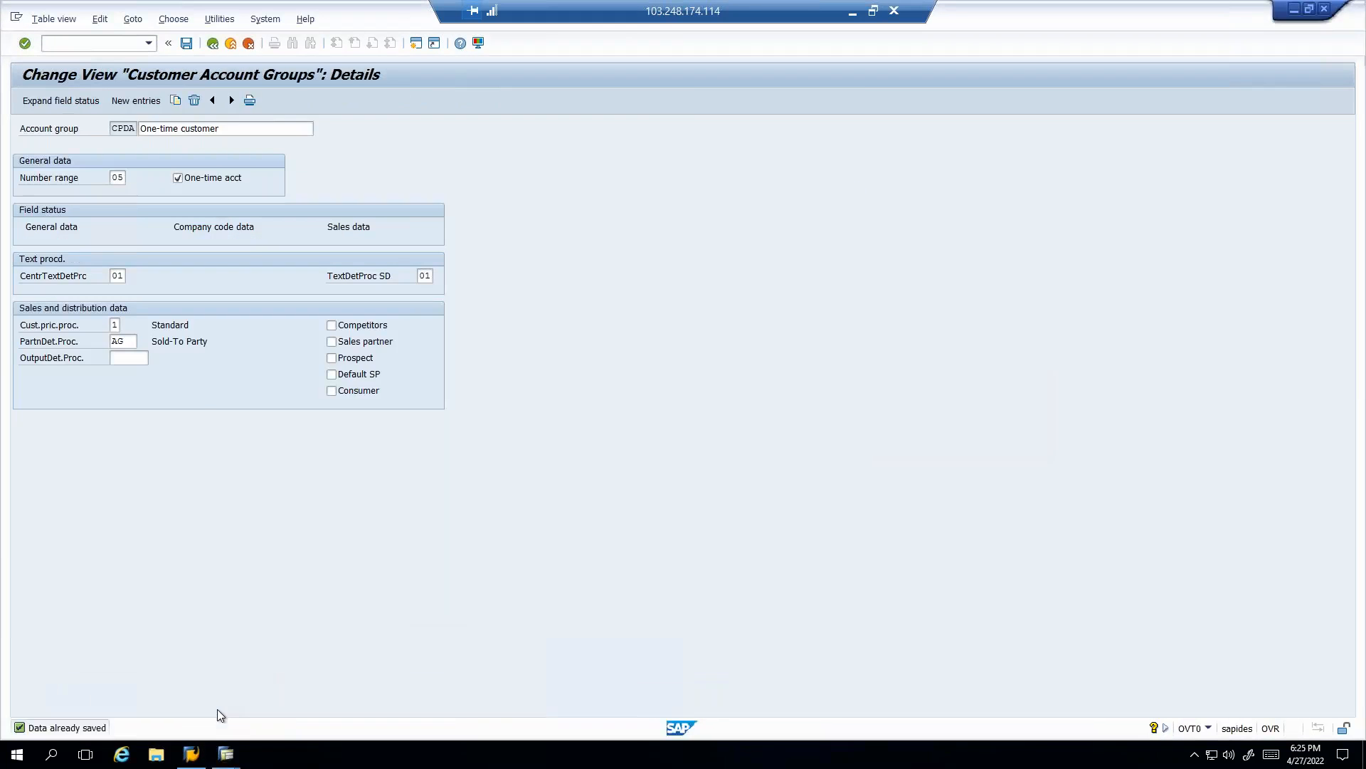
pyautogui.doubleClick(61, 227)
pyautogui.doubleClick(49, 228)
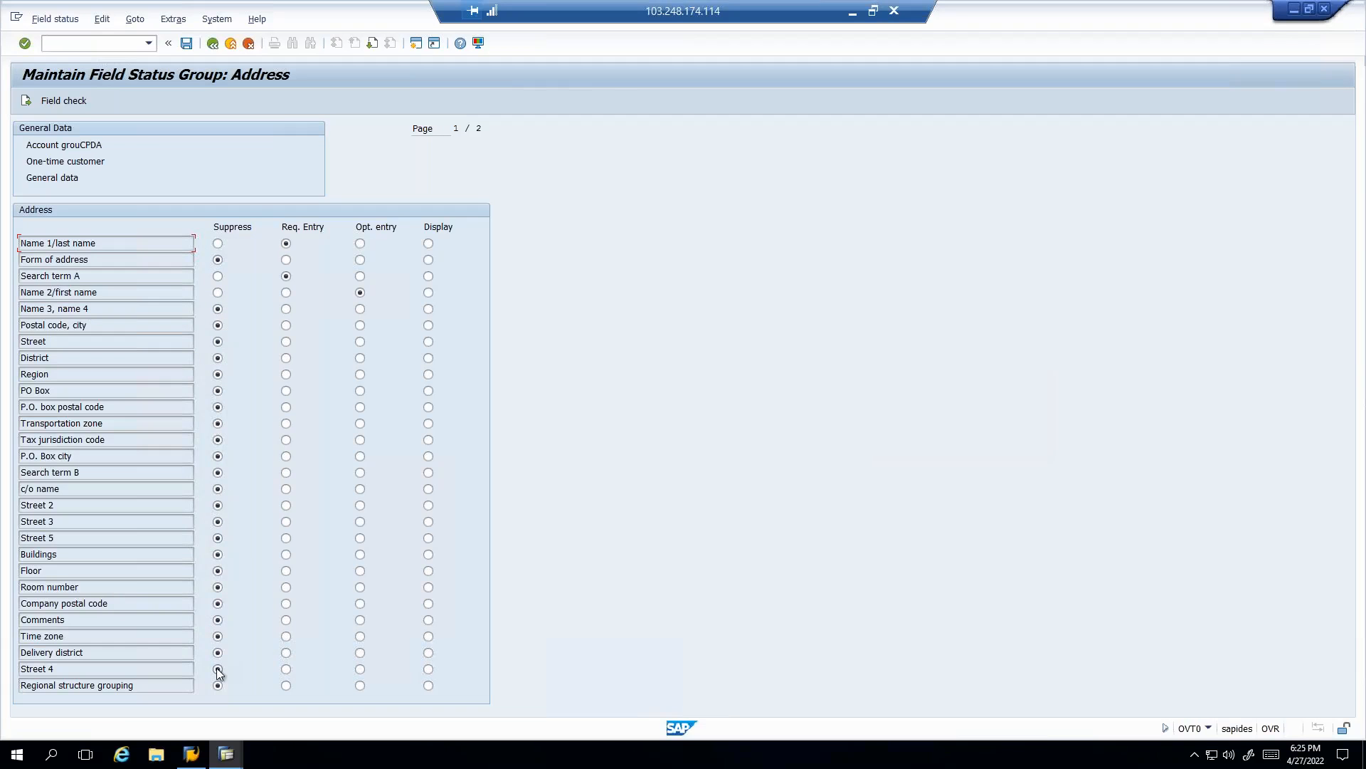
pyautogui.click(212, 44)
pyautogui.click(212, 44)
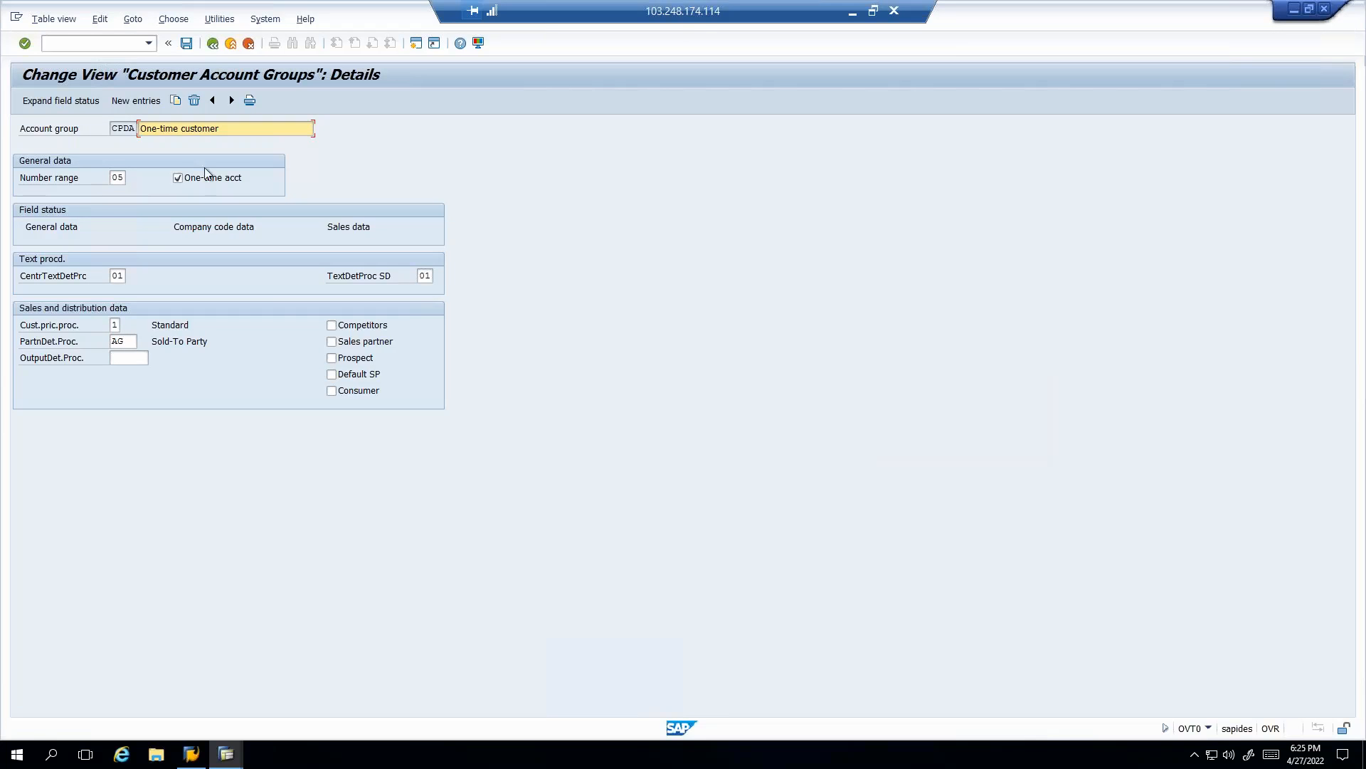
# - Switch to the customer creation session and try to leave the company code data, first for sales area data and again backwards
pyautogui.click(228, 756)
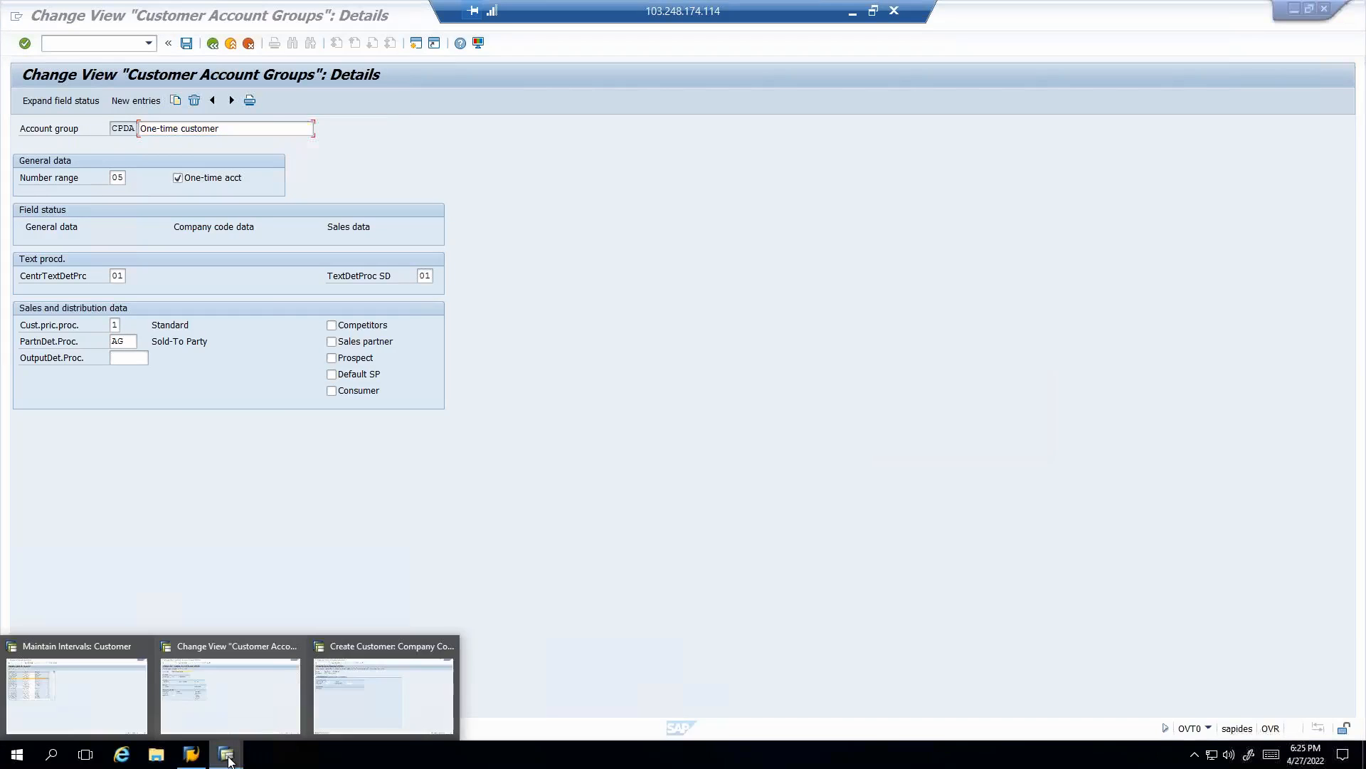
pyautogui.click(379, 685)
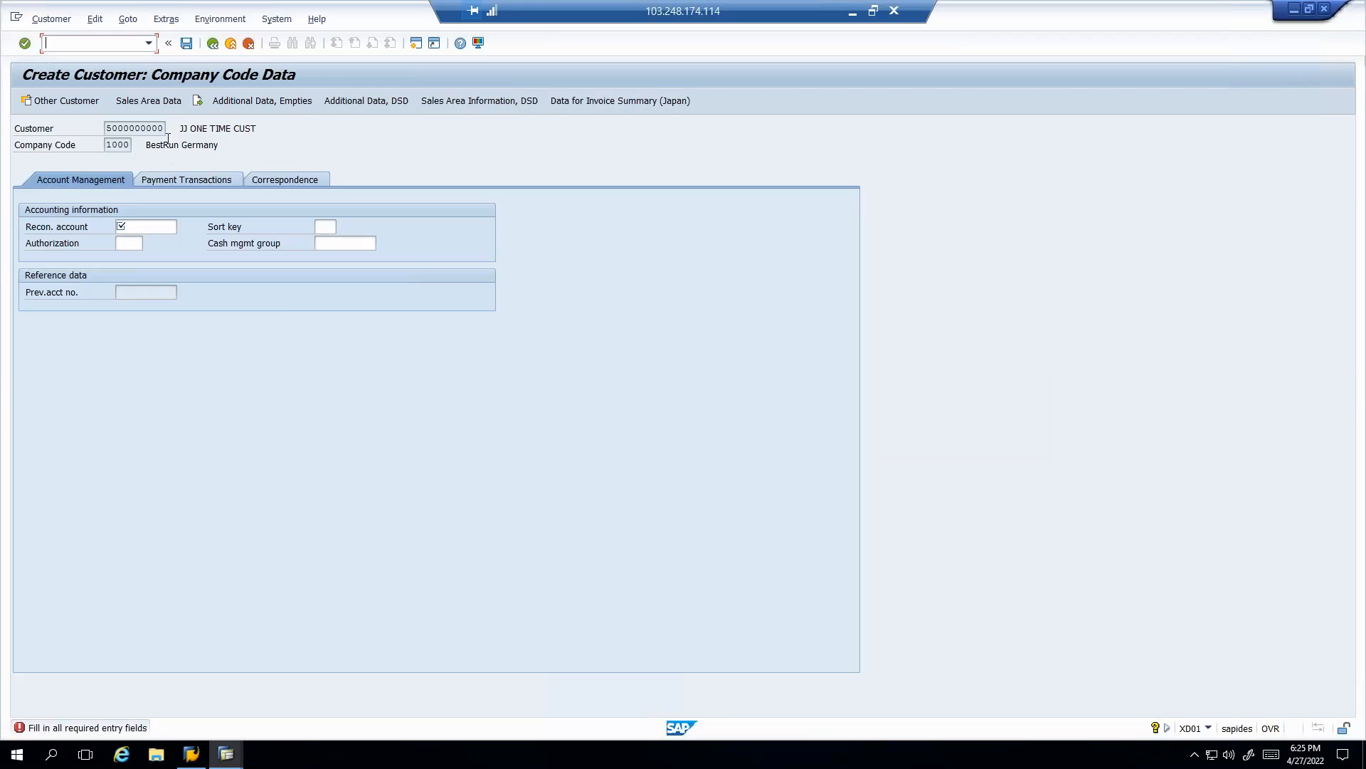
pyautogui.click(176, 103)
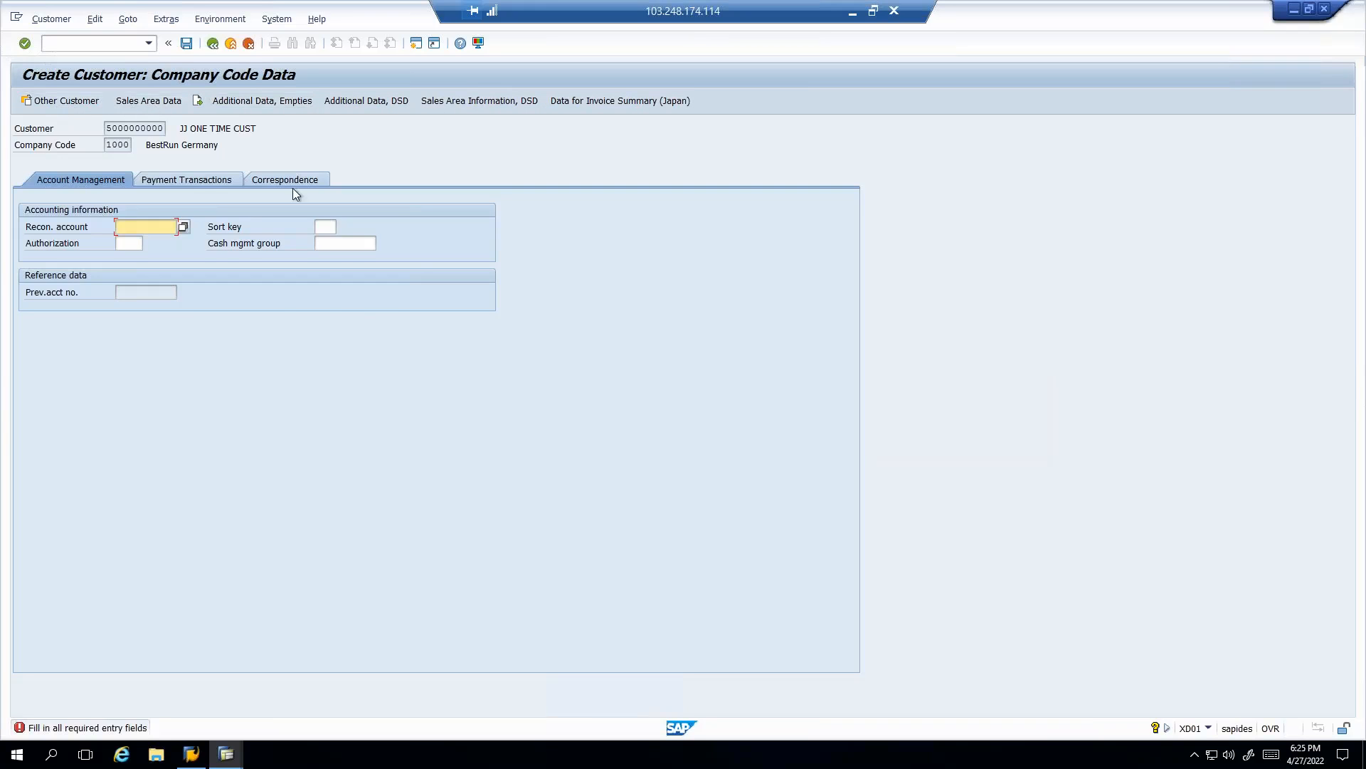
pyautogui.click(212, 44)
# - Compare account group CPDA's details with the company code data in the customer creation session, ending on the CPDA details
pyautogui.click(227, 754)
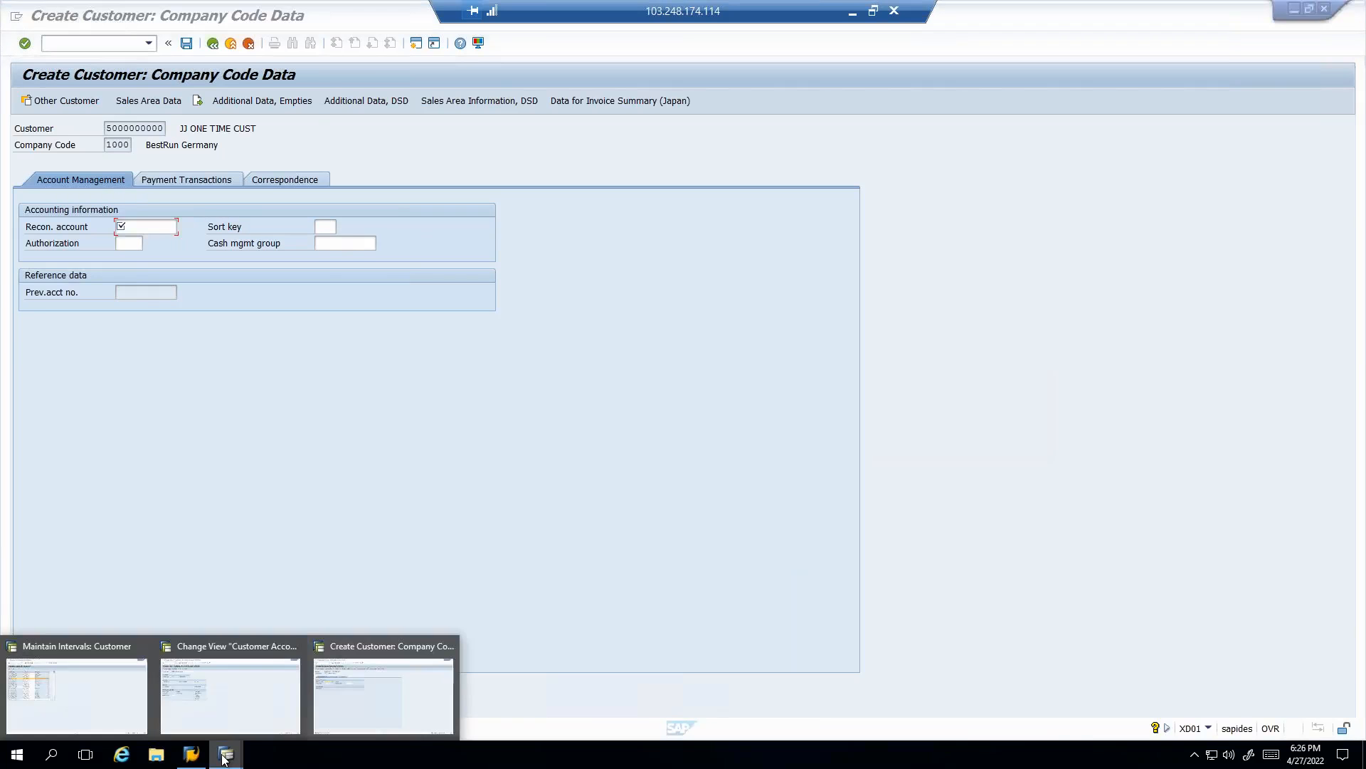
pyautogui.moveTo(228, 703)
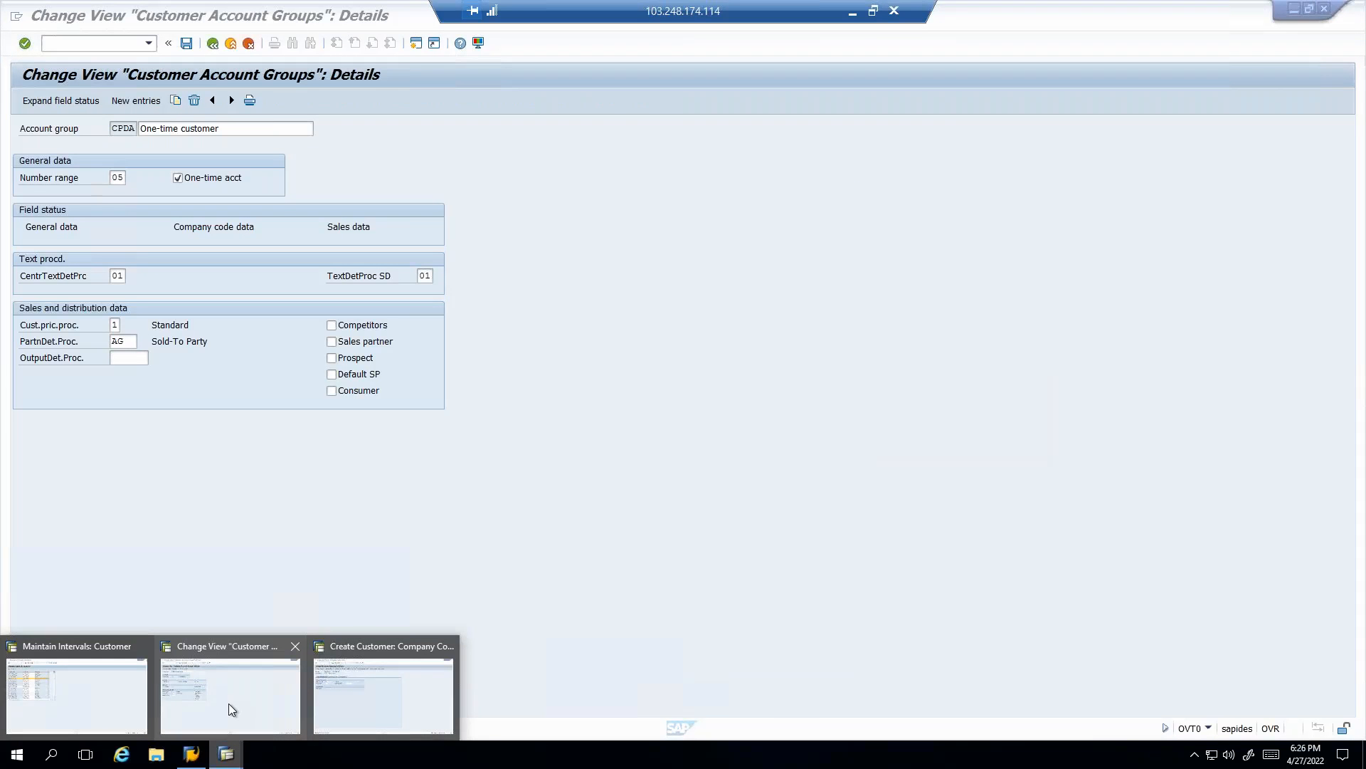
pyautogui.click(228, 703)
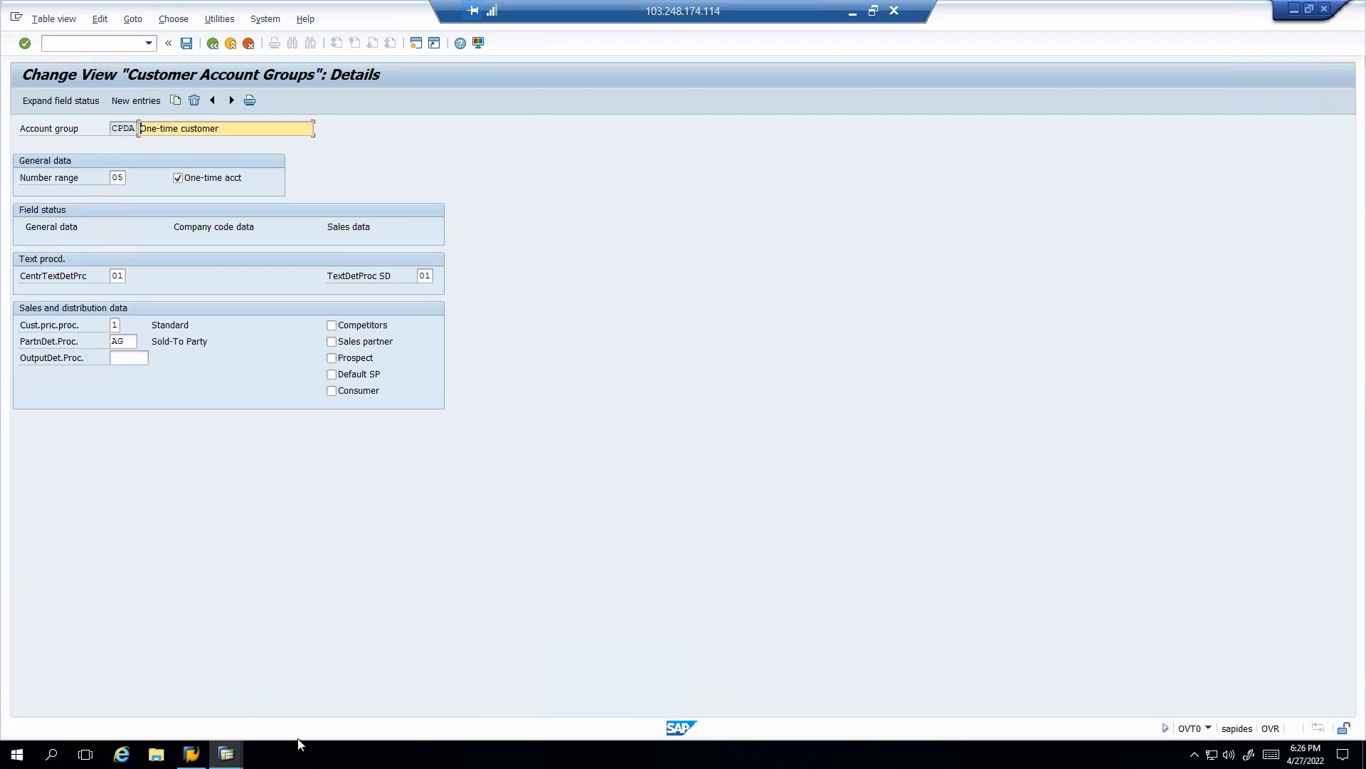
pyautogui.click(231, 764)
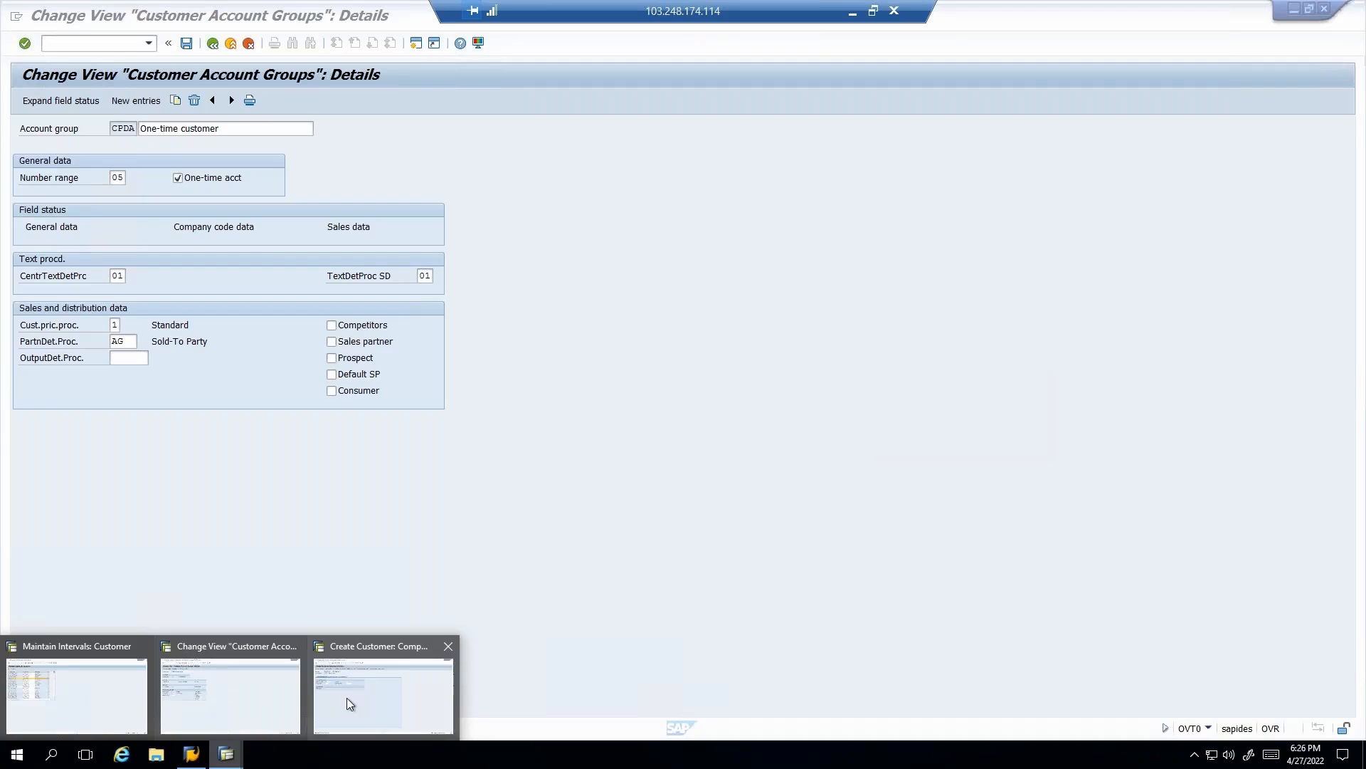
pyautogui.click(347, 697)
pyautogui.click(226, 755)
pyautogui.click(213, 712)
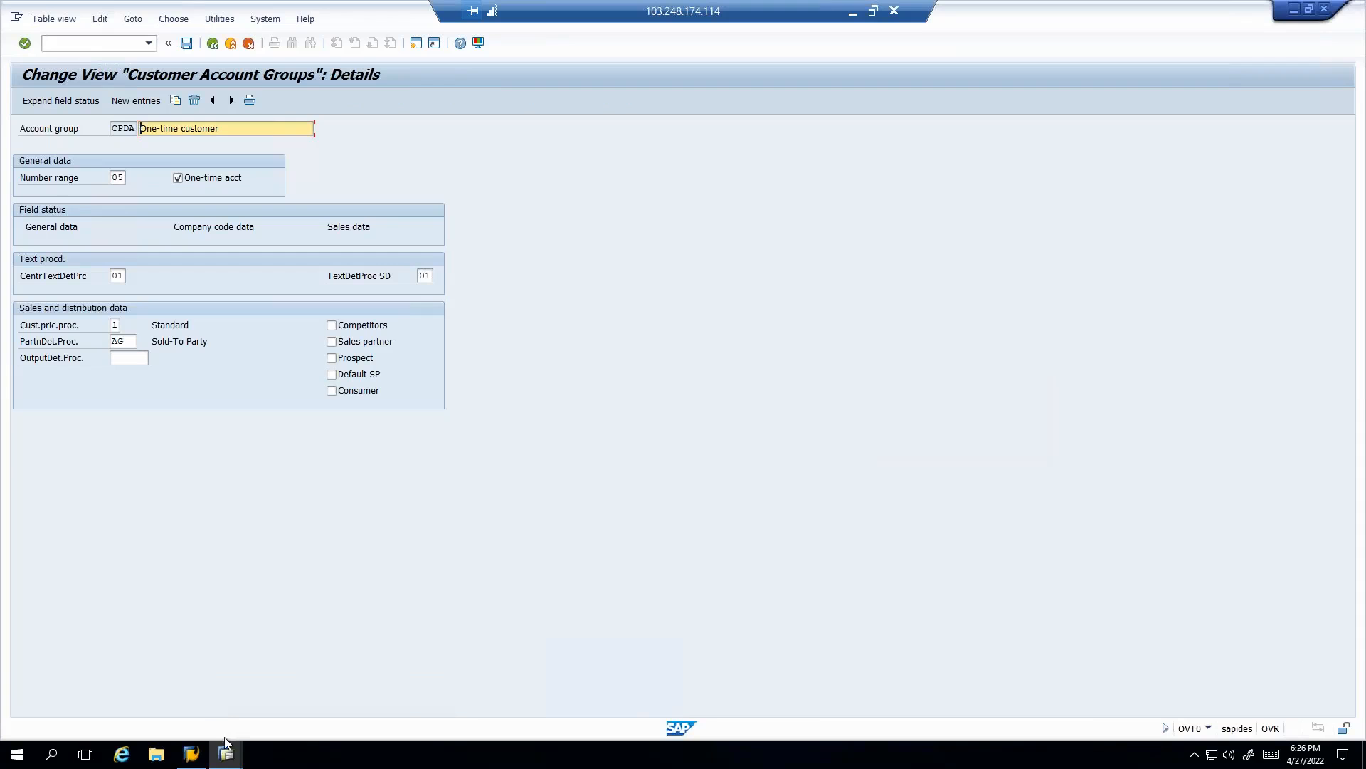
# - Switch to the customer number intervals, examine the limits of range 05, and return to account group CPDA's details
pyautogui.click(228, 758)
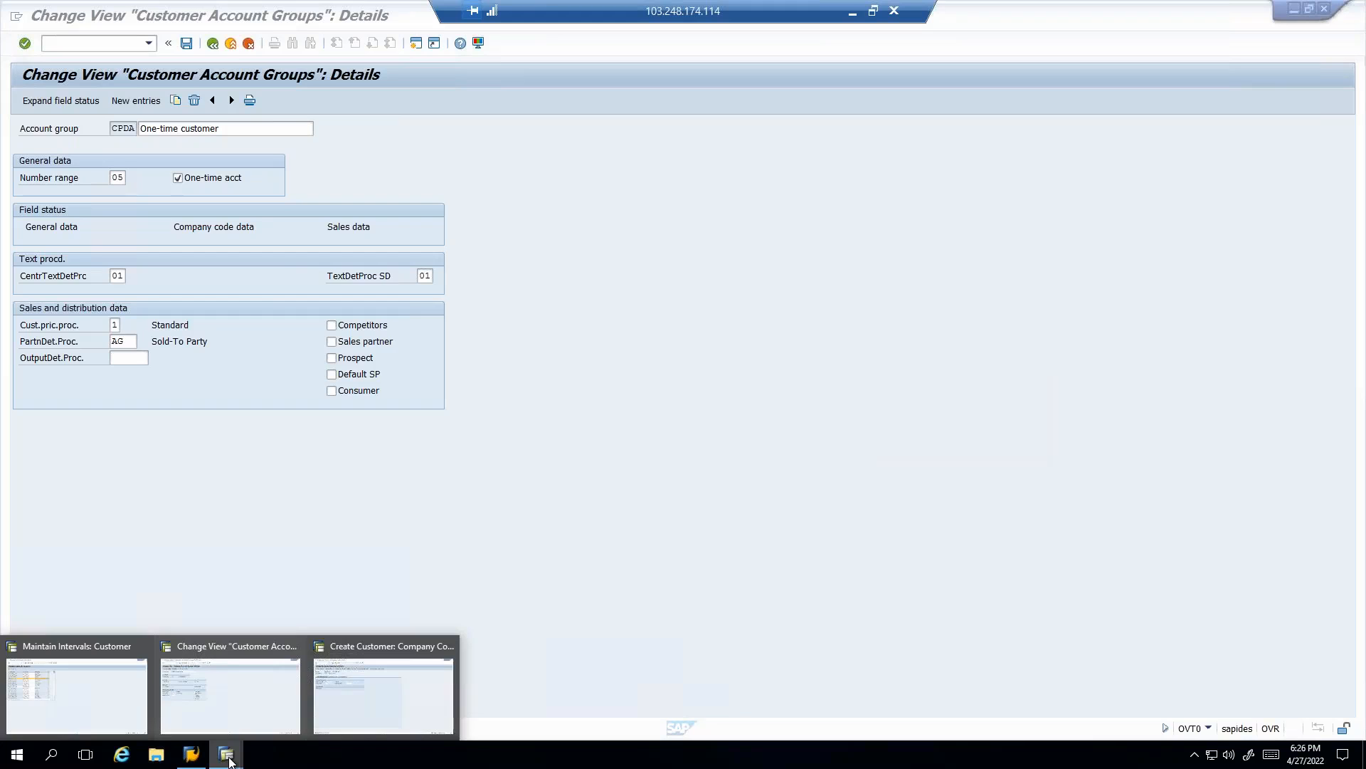
pyautogui.click(104, 710)
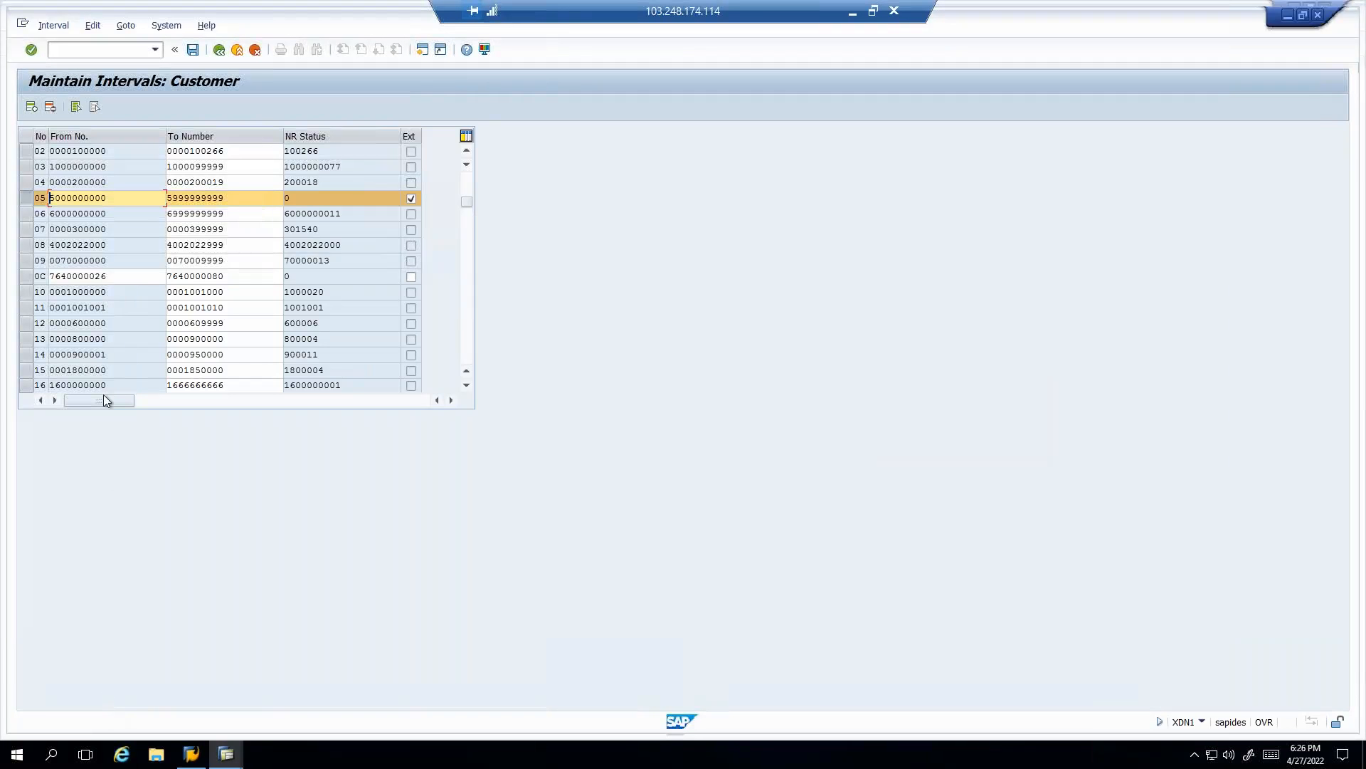
pyautogui.moveTo(231, 198); pyautogui.dragTo(50, 200)
pyautogui.click(225, 354)
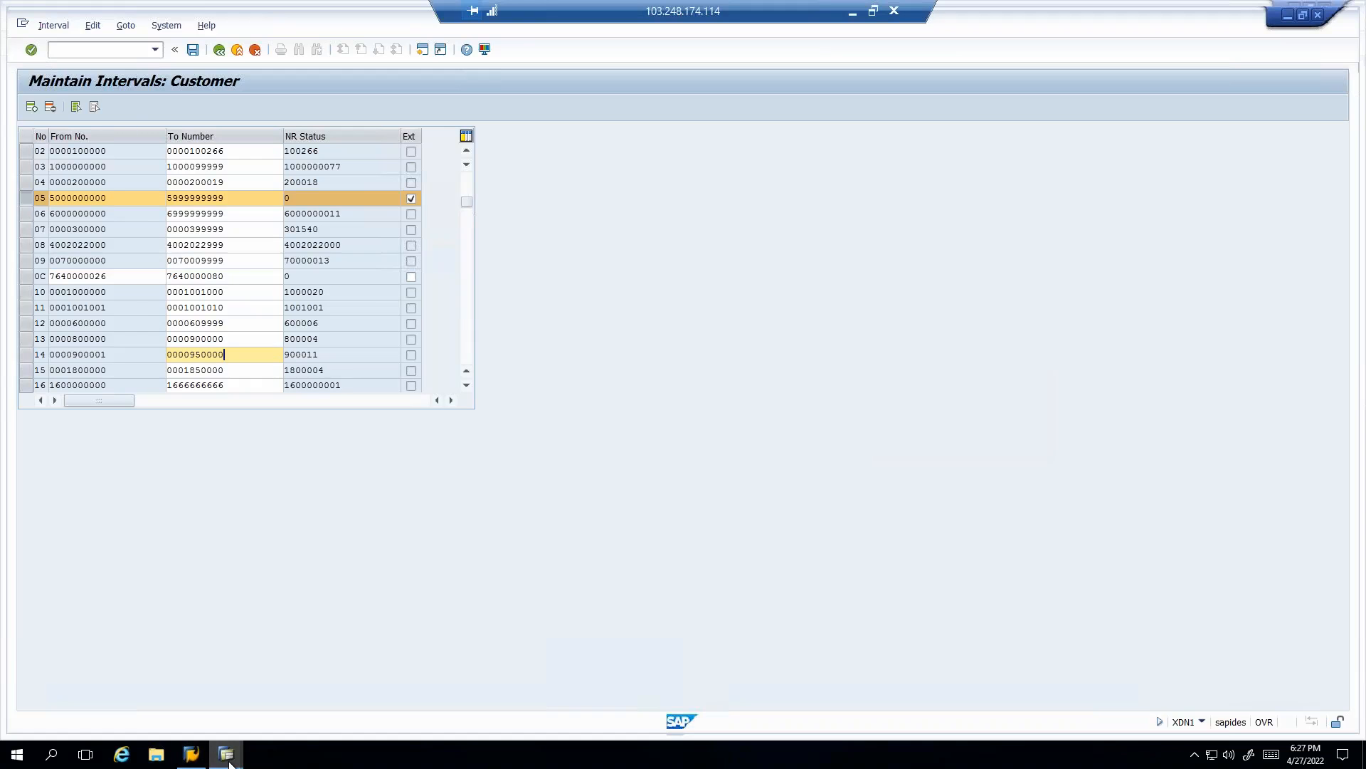
pyautogui.moveTo(228, 757)
pyautogui.click(208, 700)
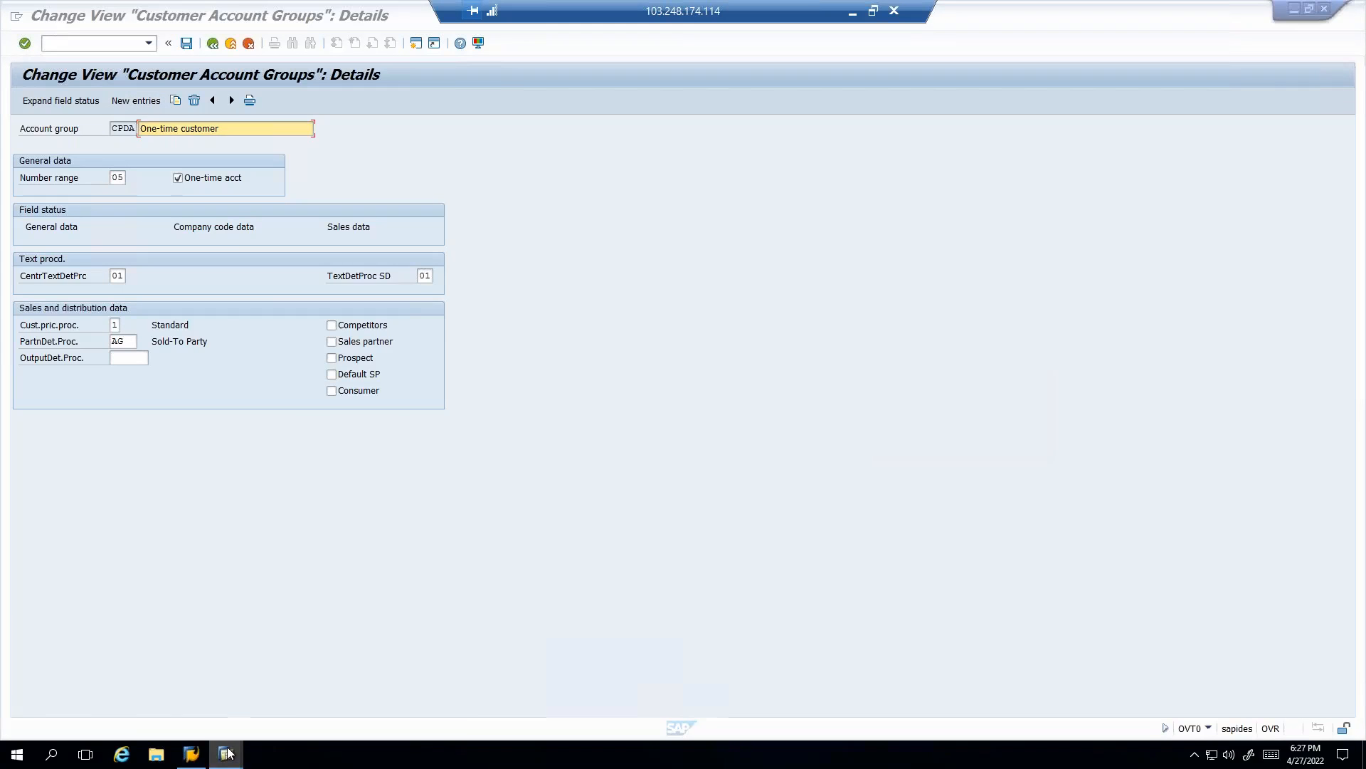
# - Switch to the customer creation session, proceed to the sales area billing data and set the tax classification to 1 for every listed country
pyautogui.moveTo(227, 754)
pyautogui.click(336, 710)
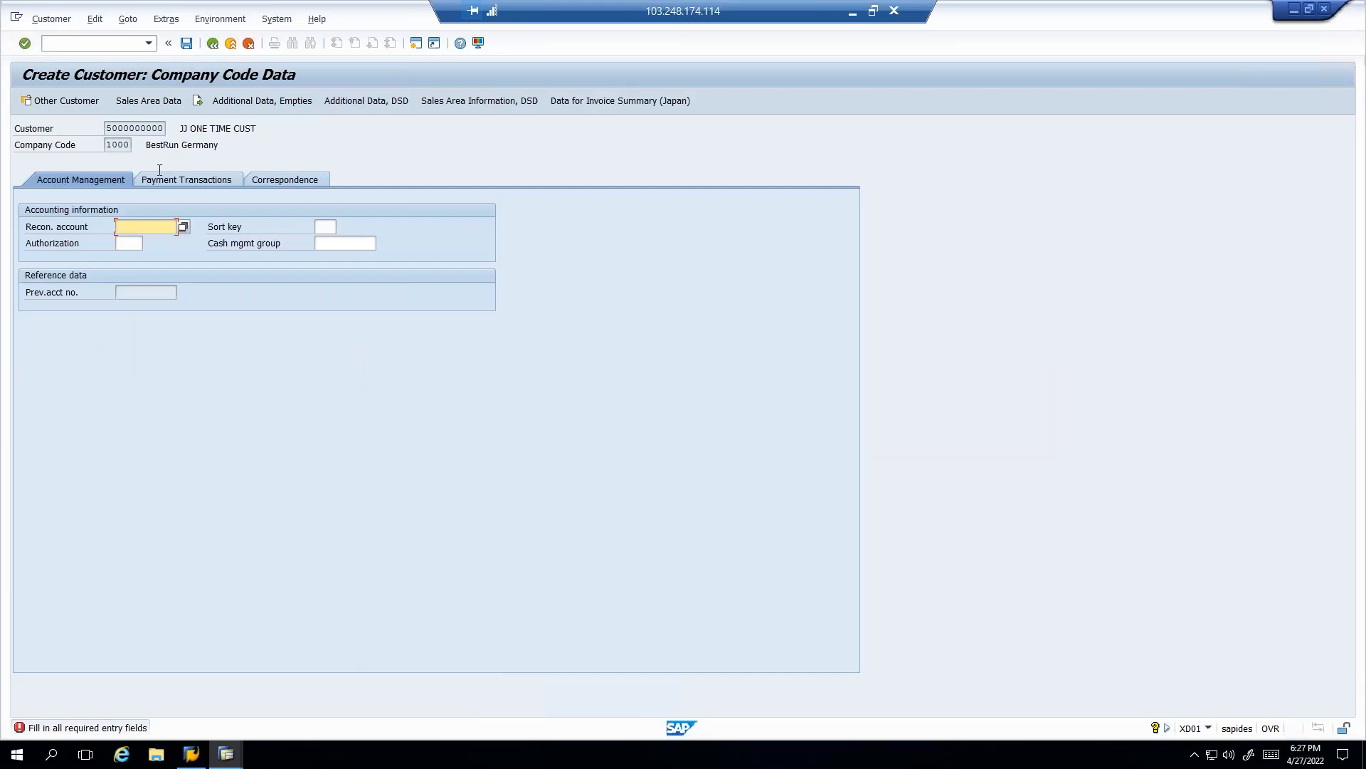
pyautogui.press('Return')
pyautogui.click(185, 44)
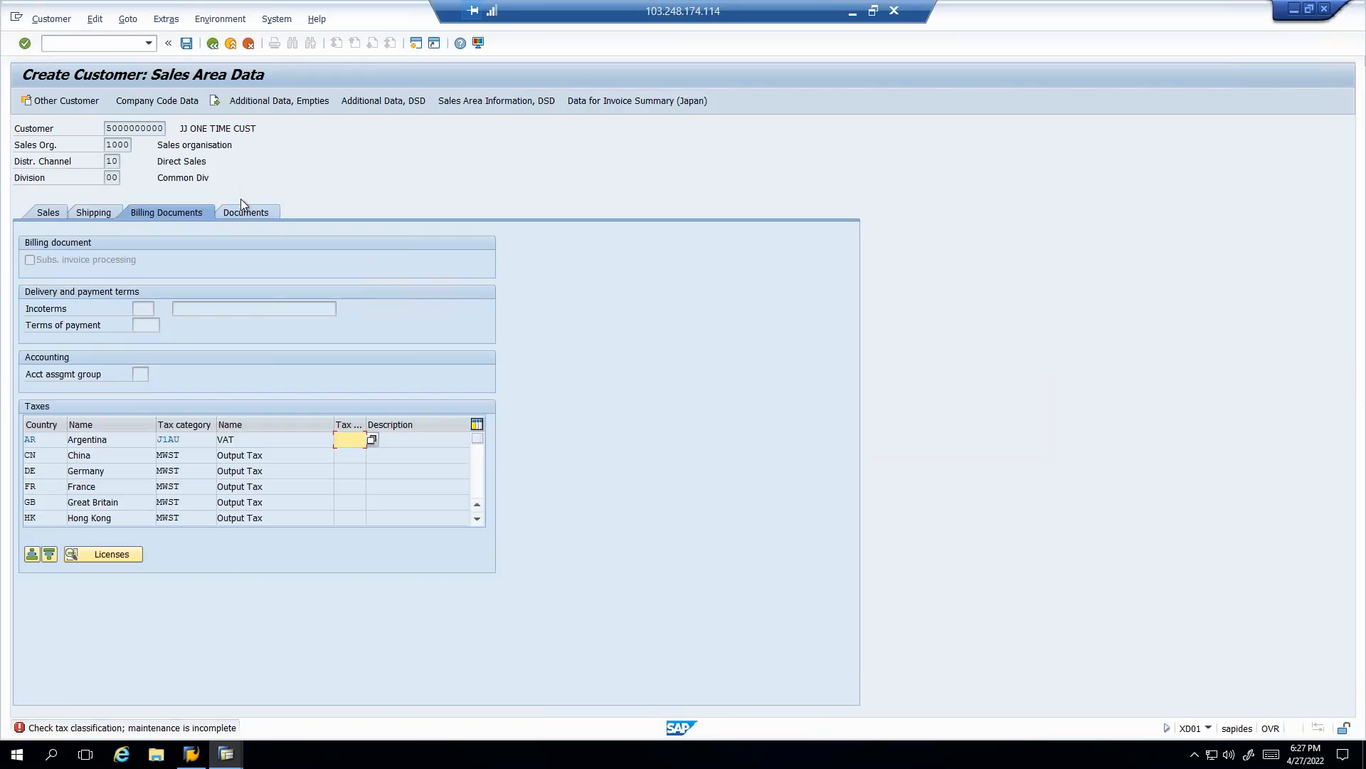
pyautogui.write('11111111')
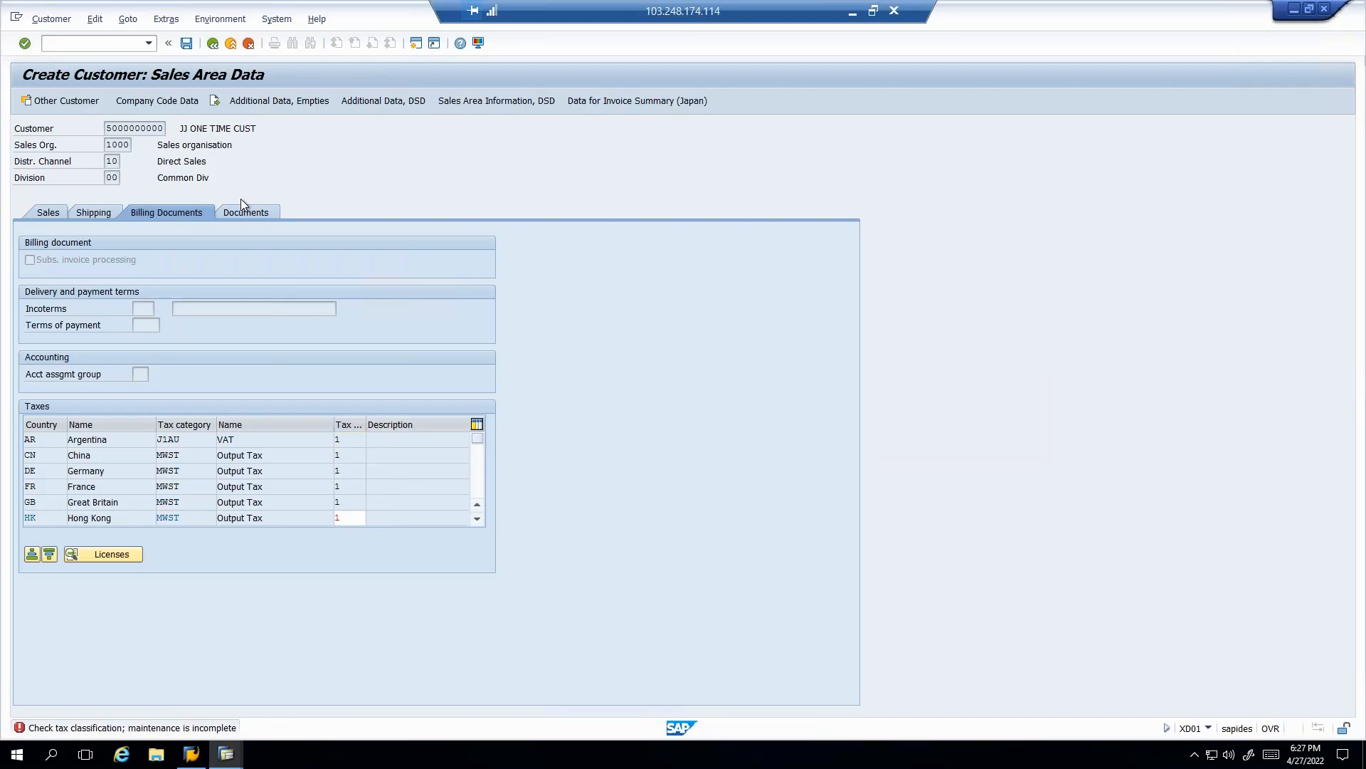
pyautogui.press('Return')
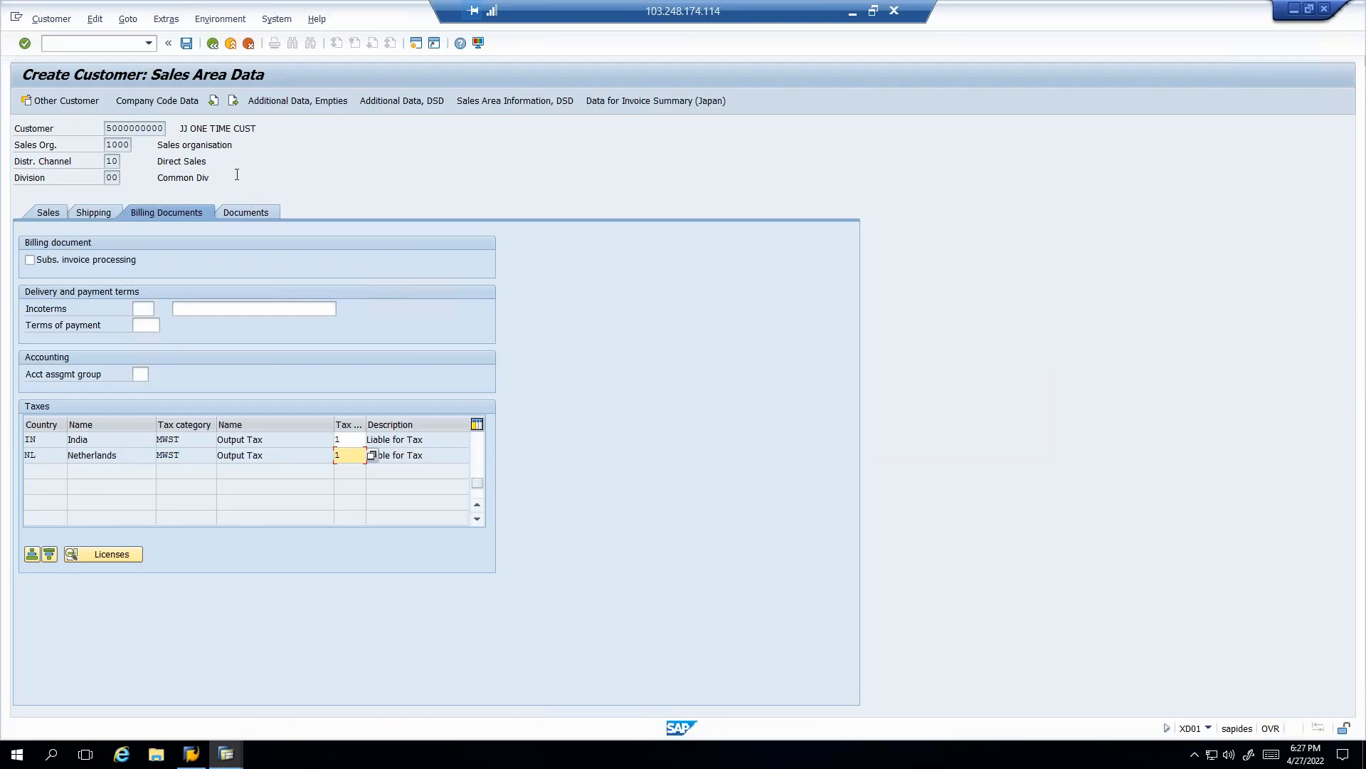
# - Copy the customer number from the sales area data header and save the new one-time customer
pyautogui.moveTo(106, 128); pyautogui.dragTo(194, 129)
pyautogui.hotkey('ctrl', 'c')
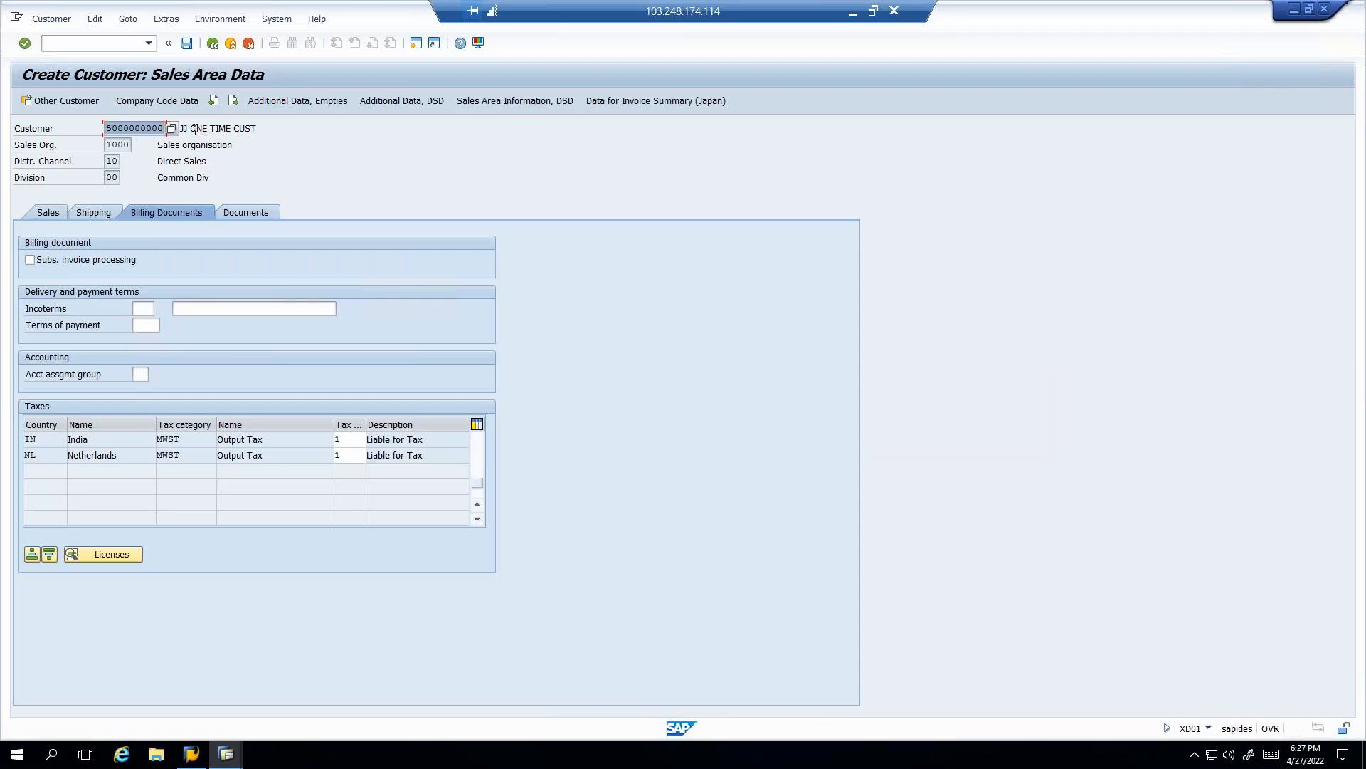
pyautogui.click(186, 43)
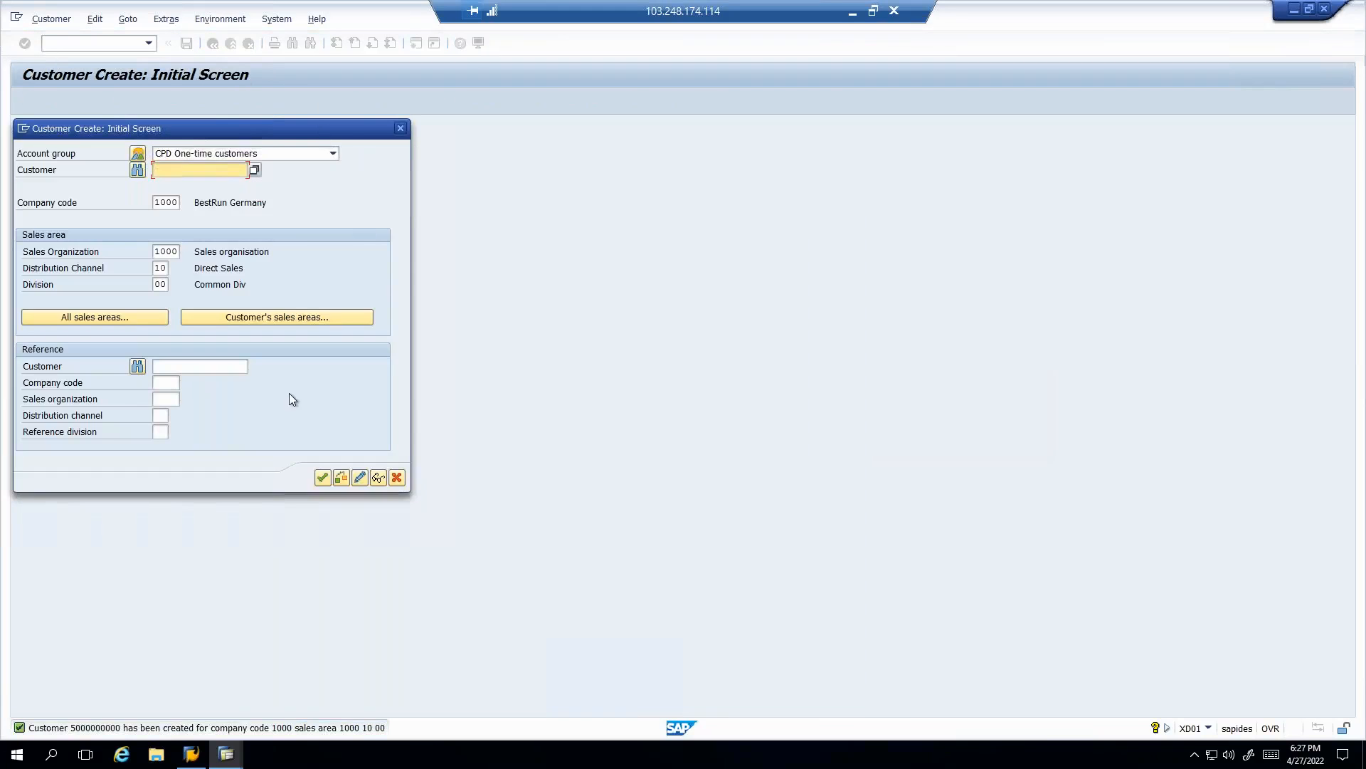
# - Close the customer creation dialog, start transaction VA01, and open a standard order of type OR for sales area 1000/10/00
pyautogui.click(400, 128)
pyautogui.write('/nva01')
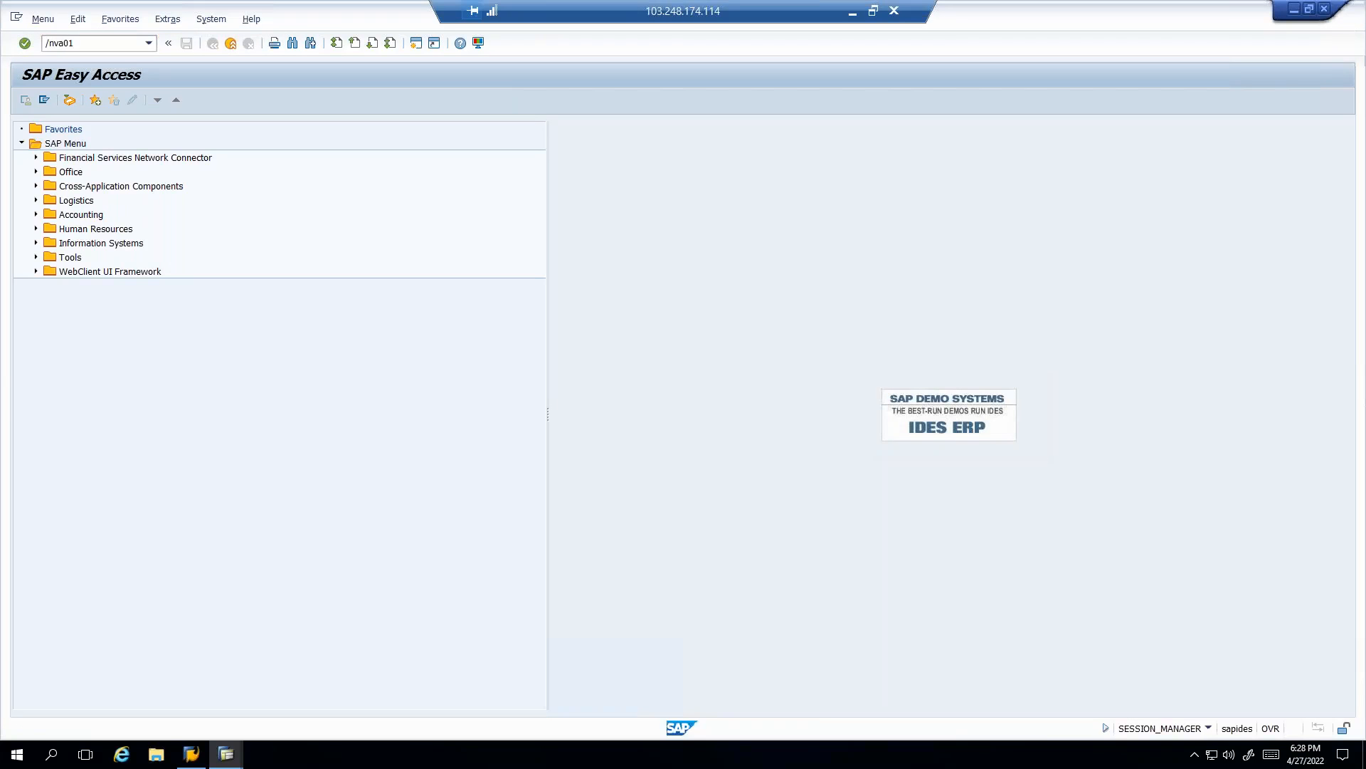
pyautogui.press('Return')
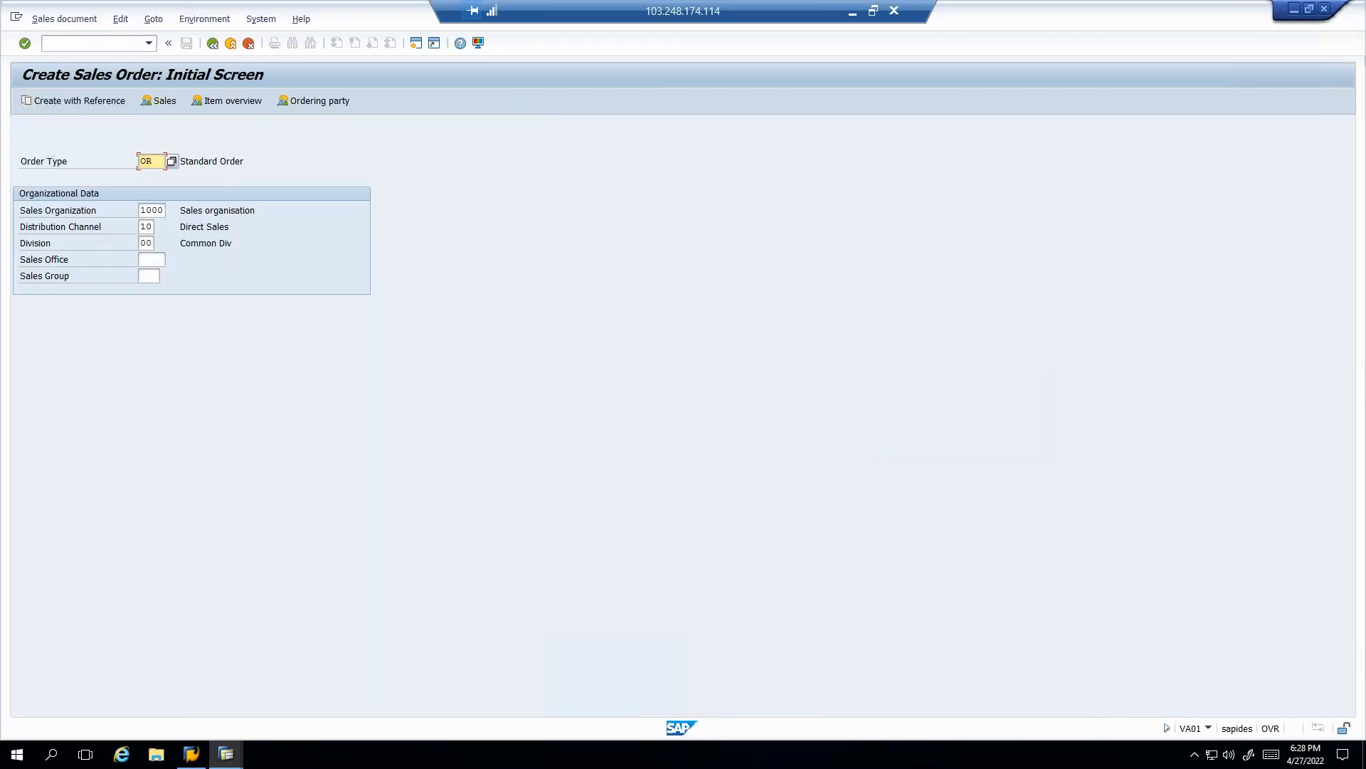
pyautogui.press('Return')
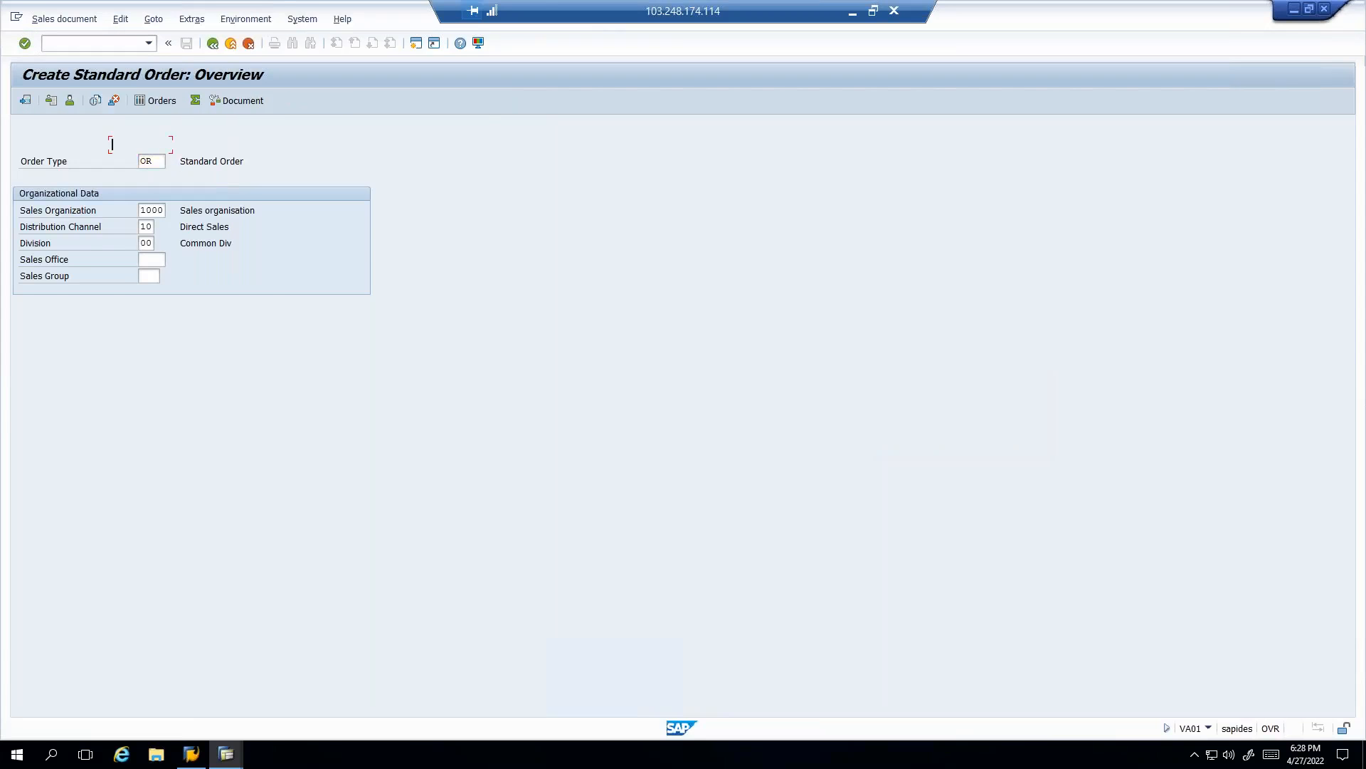
# - Enter the copied one-time customer number as both sold-to party and ship-to party, and confirm the order header
pyautogui.hotkey('ctrl', 'v')
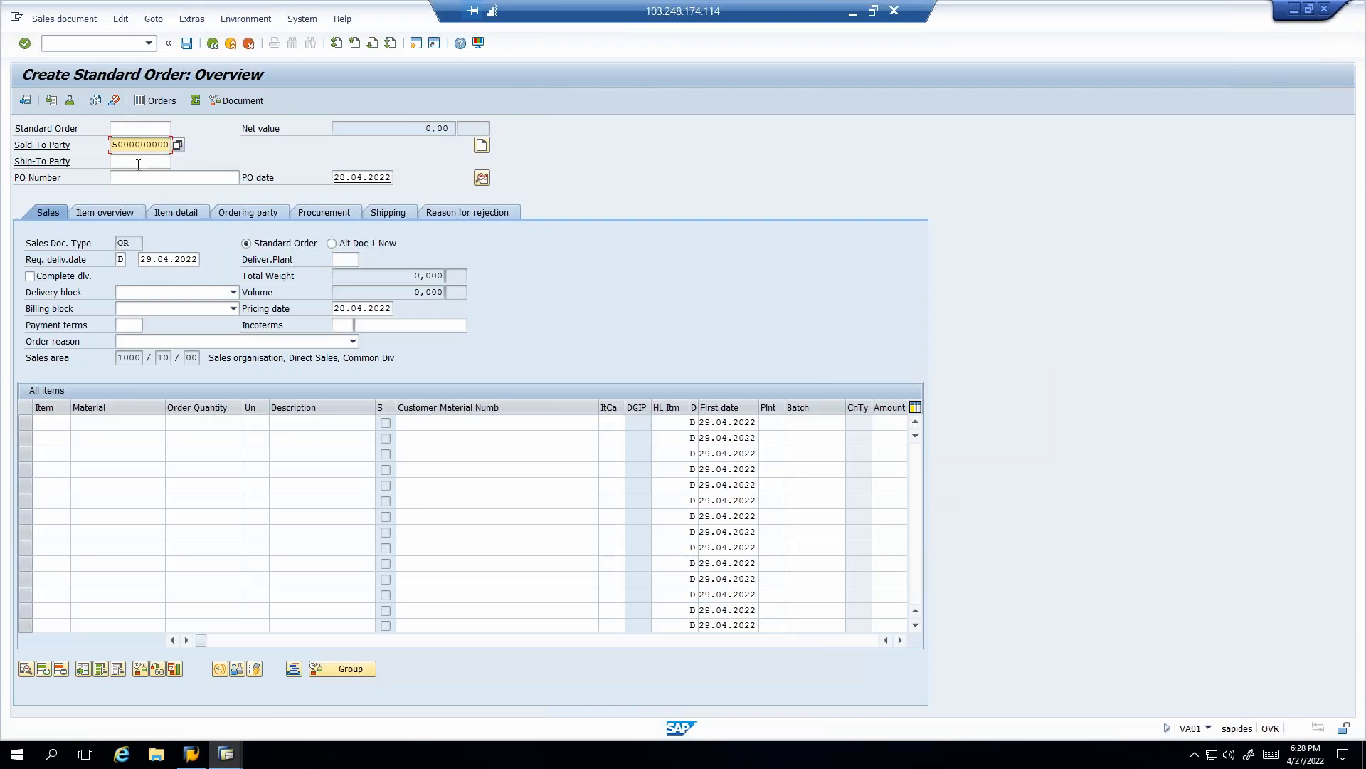
pyautogui.click(139, 161)
pyautogui.hotkey('ctrl', 'v')
pyautogui.press('Return')
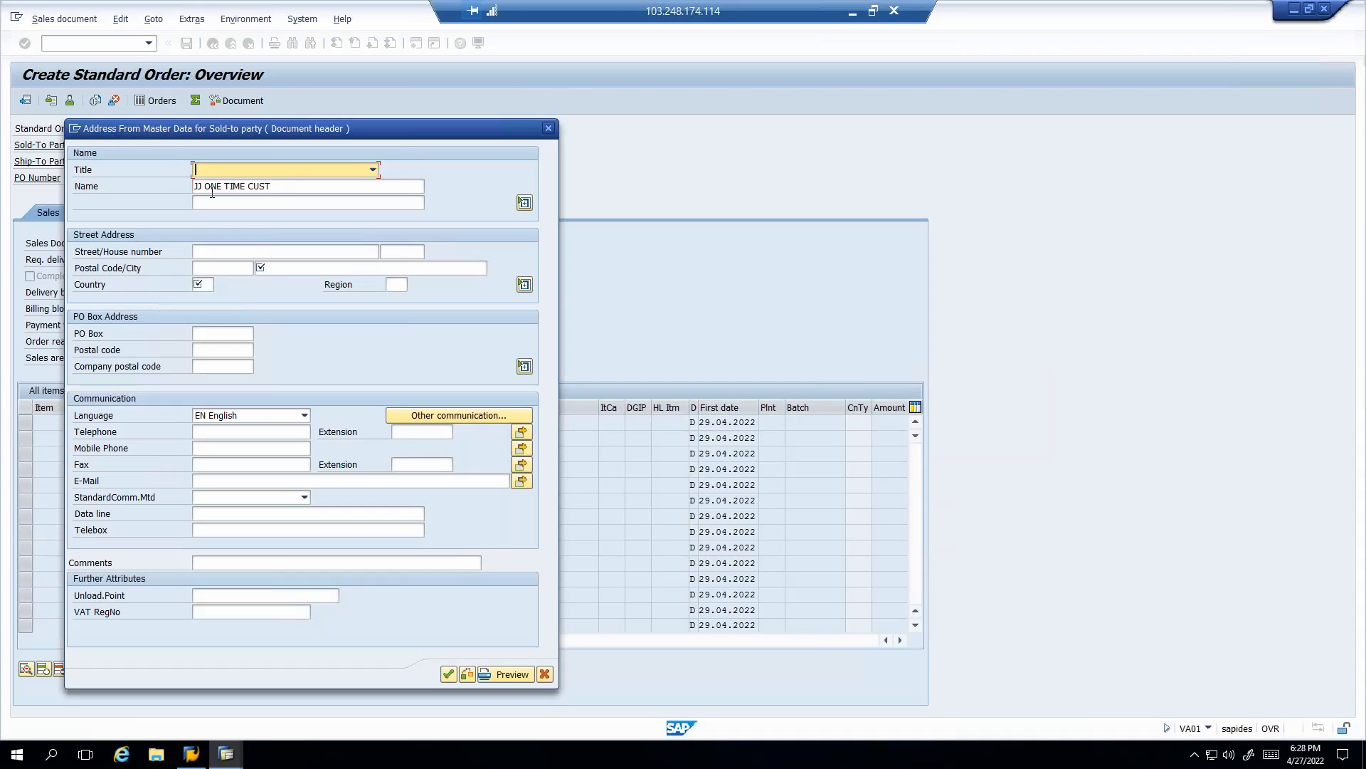
# - Dismiss the one-time address dialogs and set both sold-to and ship-to party to Becker Berlin's customer number
pyautogui.click(549, 130)
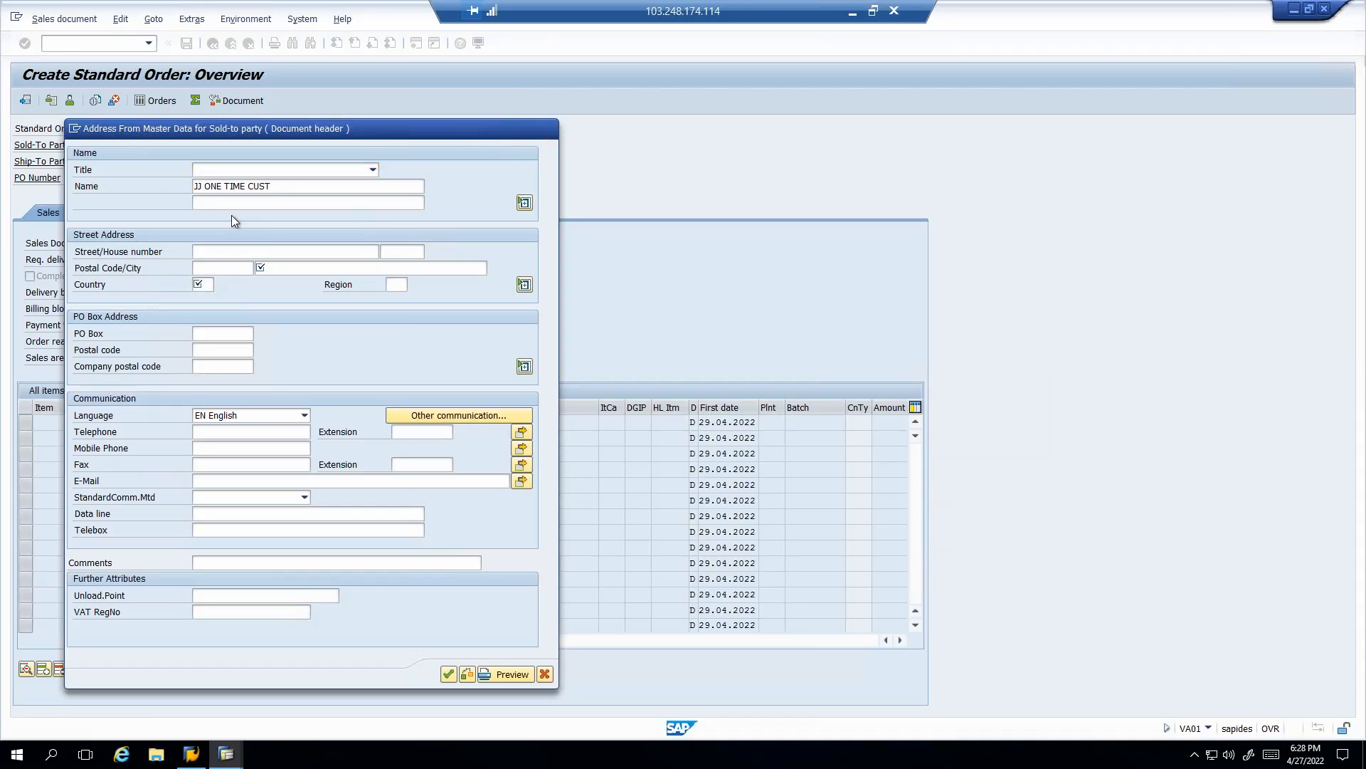
pyautogui.write('1000')
pyautogui.press('Return')
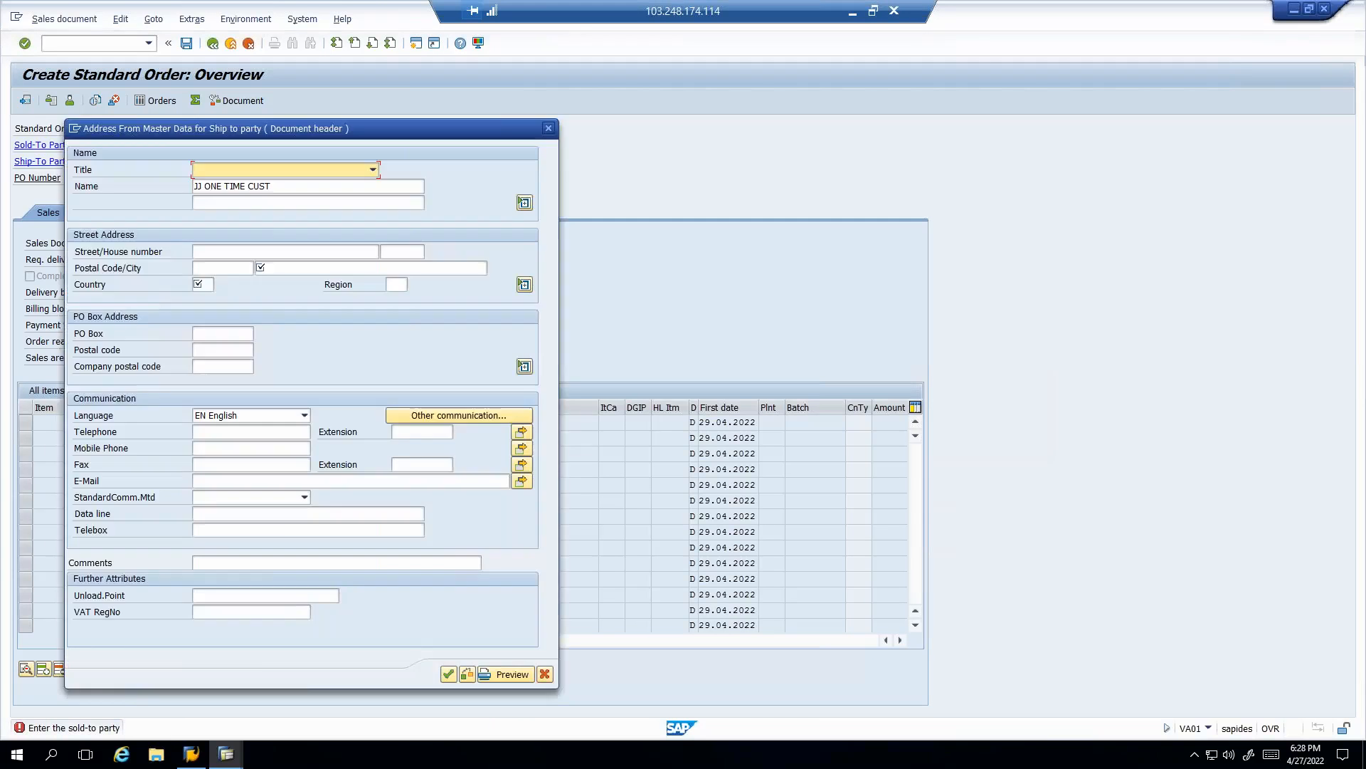
pyautogui.click(548, 128)
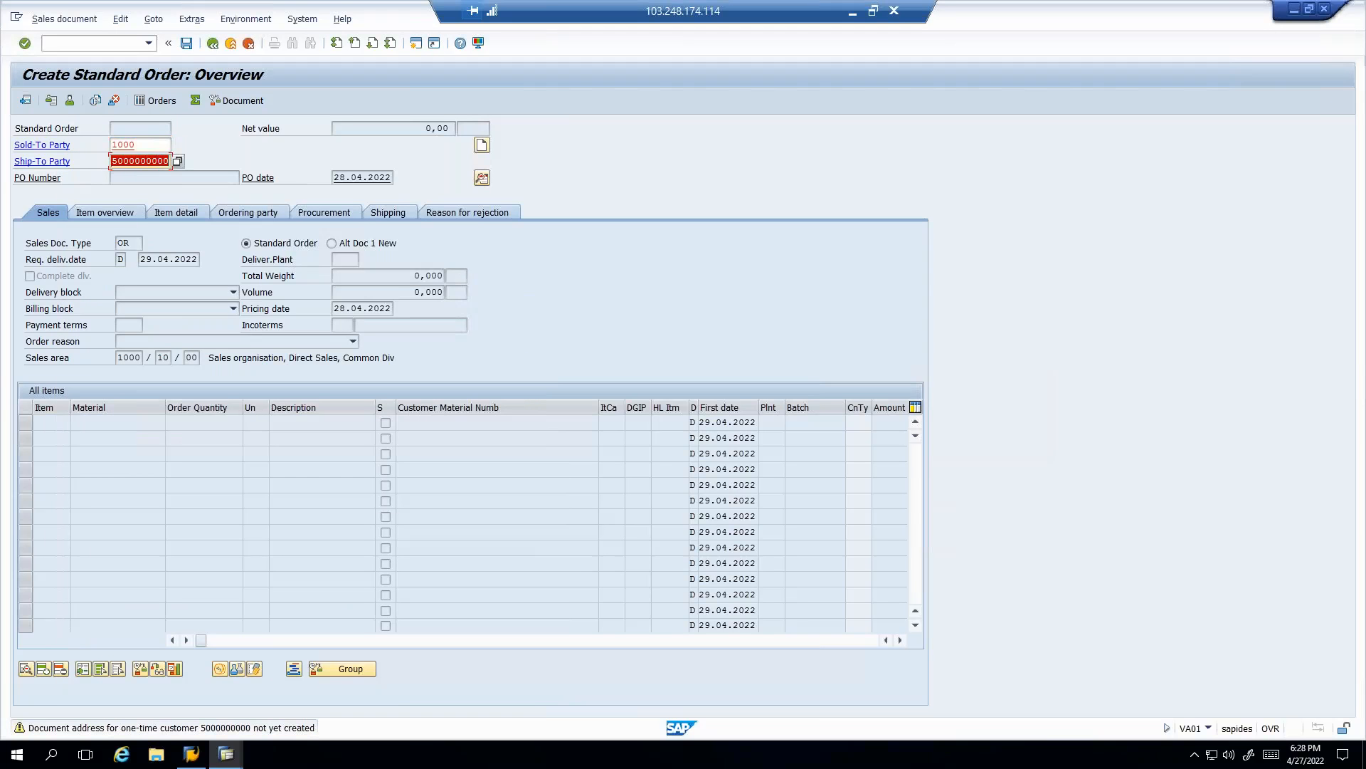
pyautogui.write('1000')
pyautogui.press('Return')
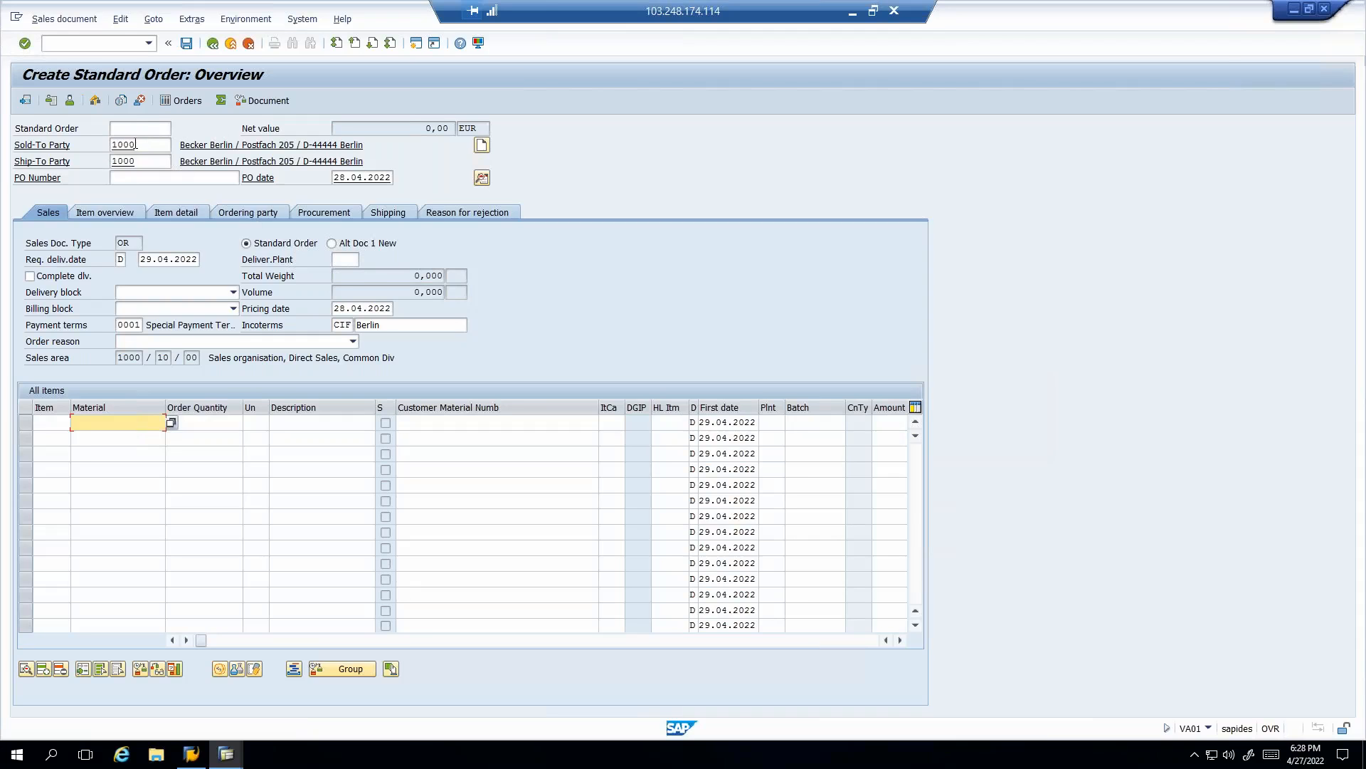
# - Replace both order parties with the copied one-time customer number, acknowledge the route notice, and dismiss the ship-to address dialog without changes
pyautogui.click(143, 144)
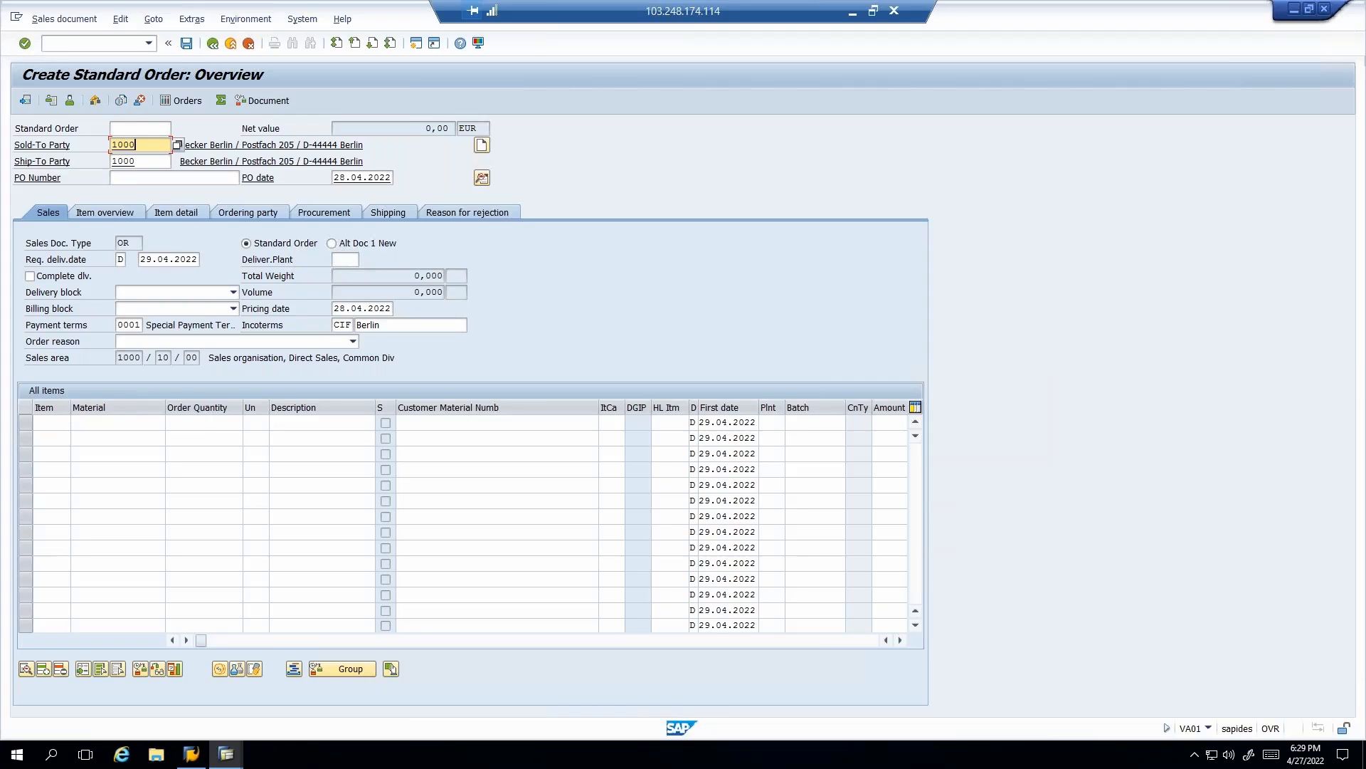
pyautogui.moveTo(136, 145); pyautogui.dragTo(77, 156)
pyautogui.hotkey('ctrl', 'v')
pyautogui.hotkey('ctrl', 'v')
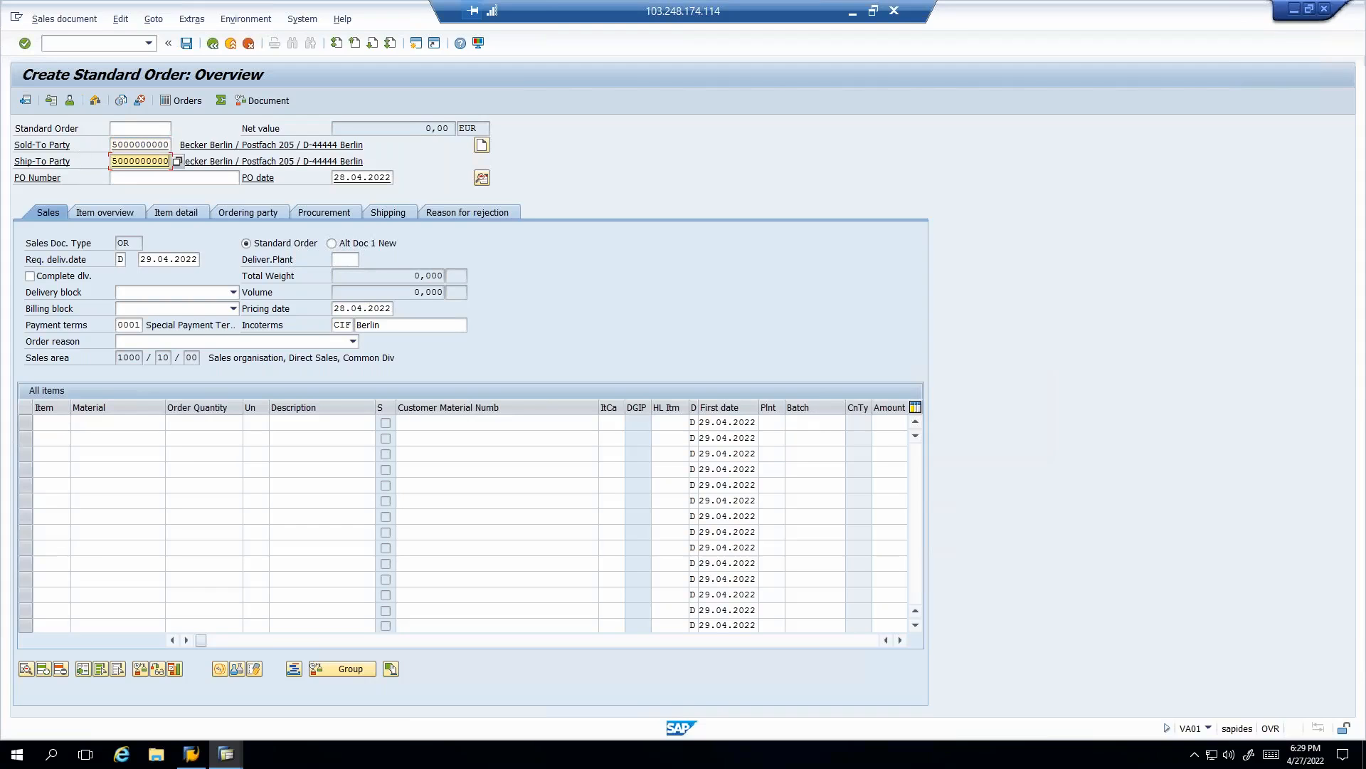
pyautogui.press('Return')
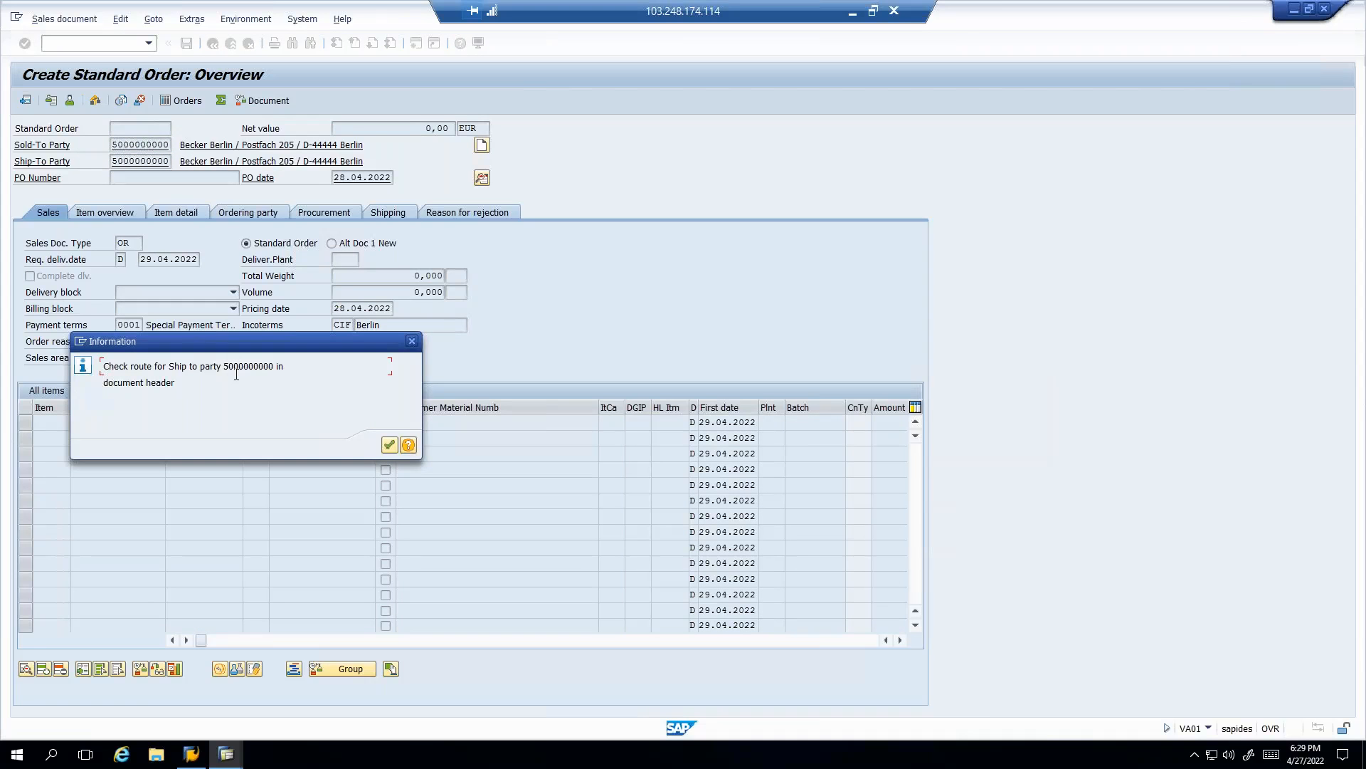
pyautogui.press('Return')
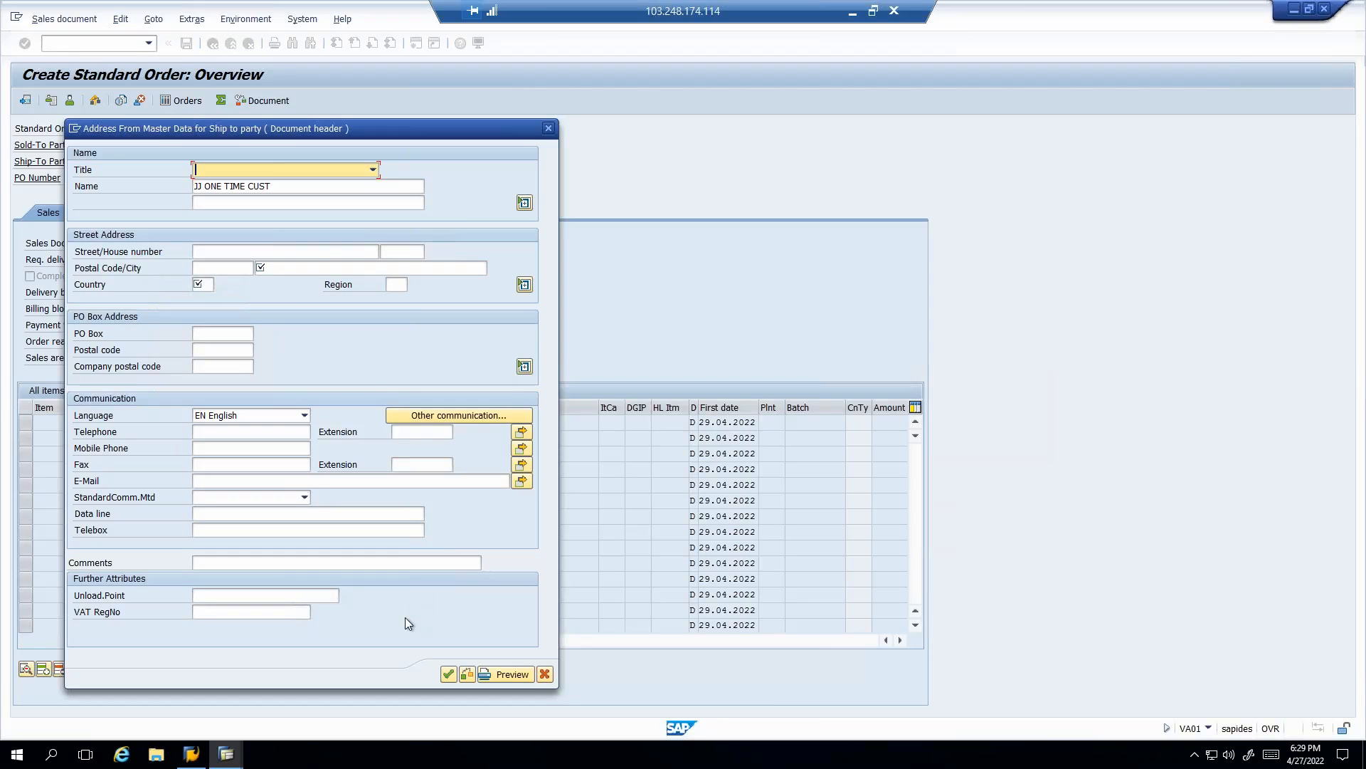
pyautogui.moveTo(279, 184); pyautogui.dragTo(167, 191)
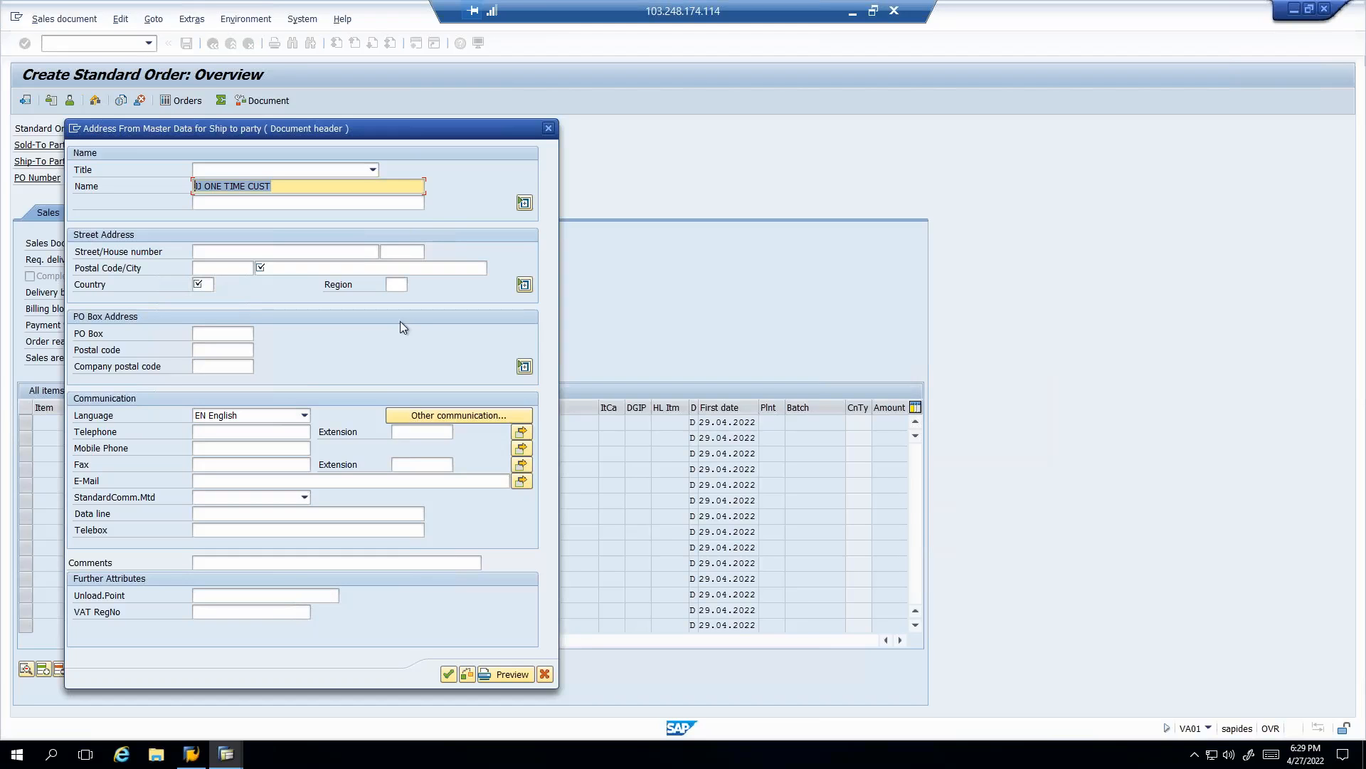
pyautogui.click(549, 128)
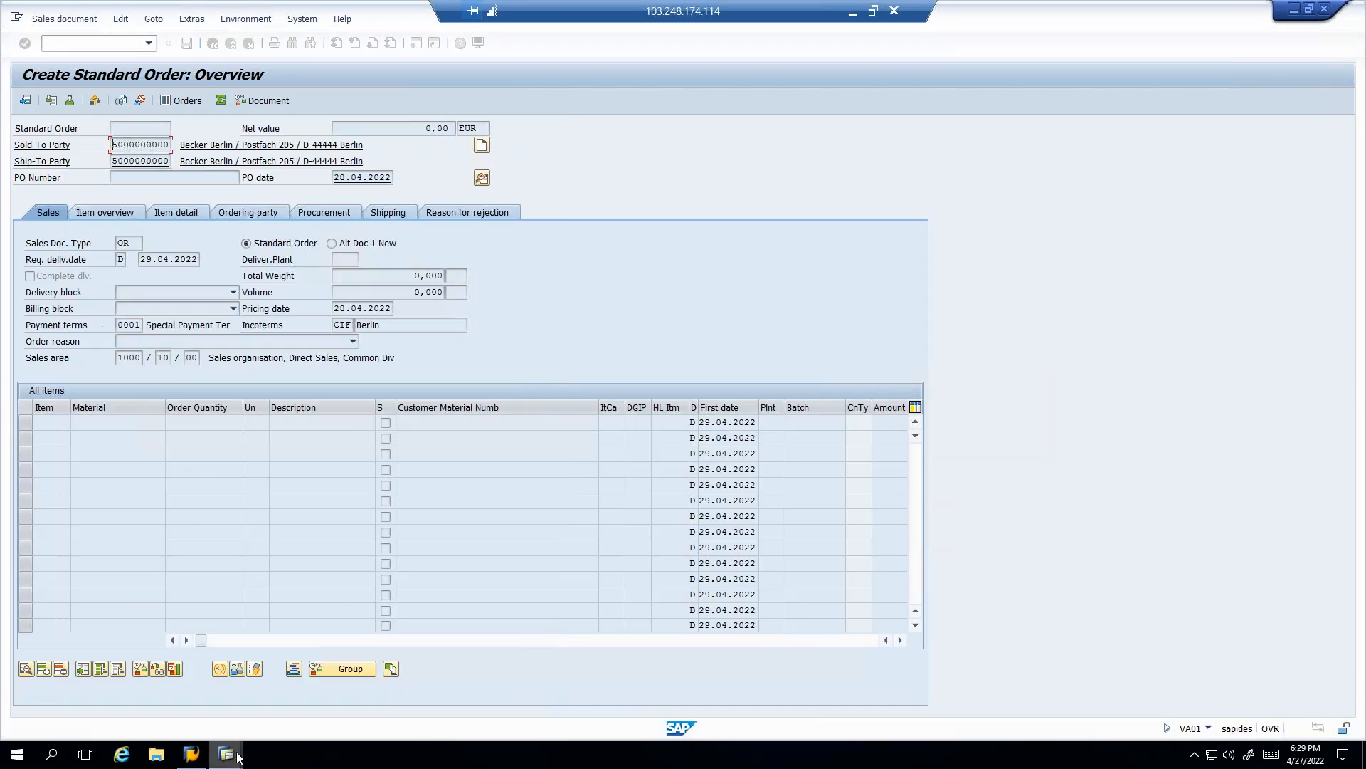
# - Check account group CPDA's details, return to the sales order session and restart transaction XD01 there
pyautogui.moveTo(235, 755)
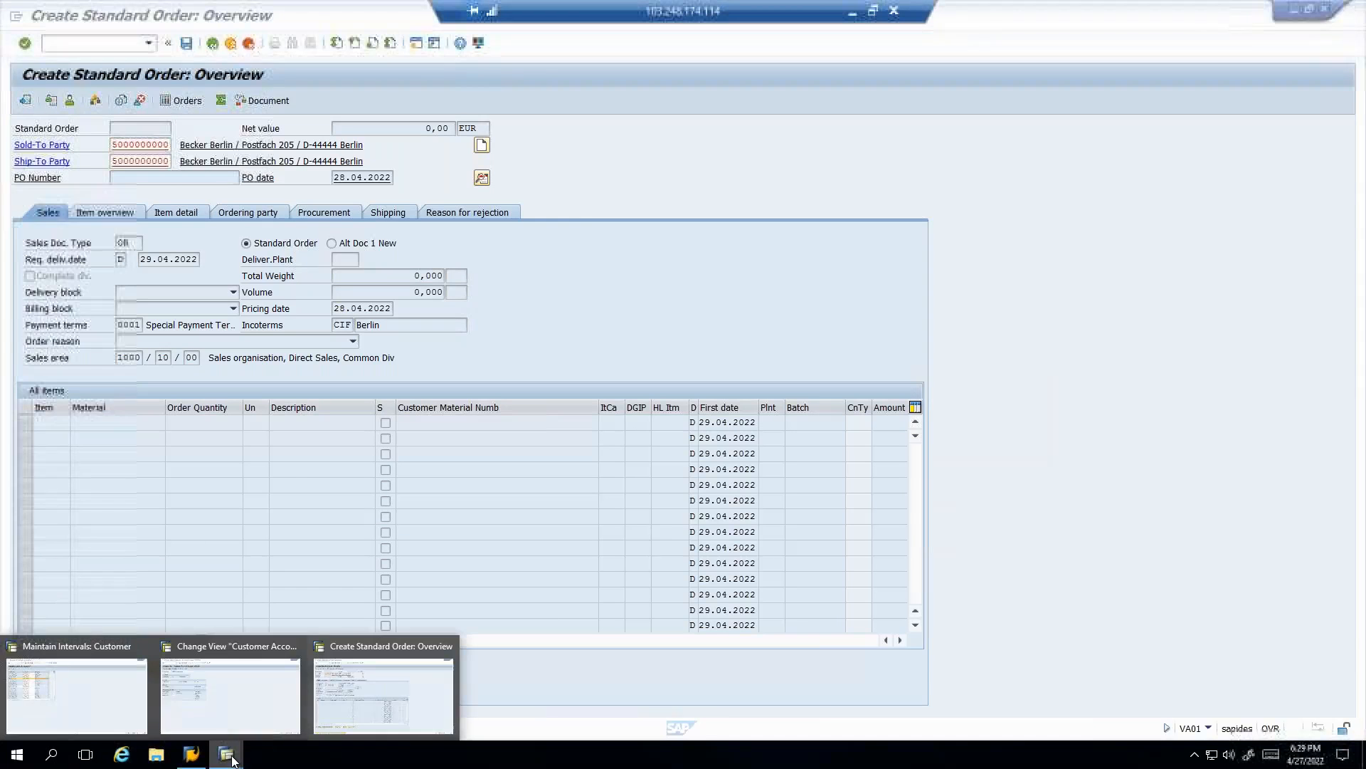
pyautogui.click(225, 697)
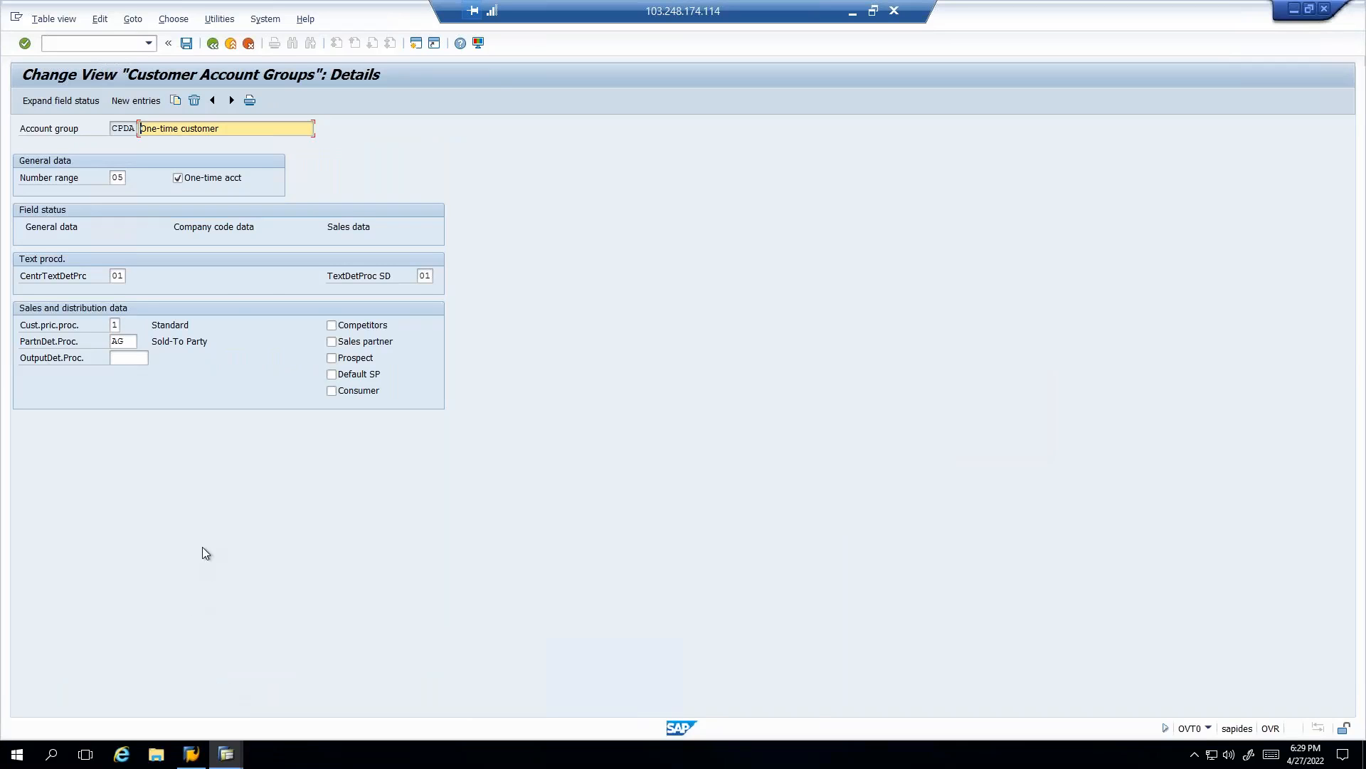
pyautogui.moveTo(246, 760)
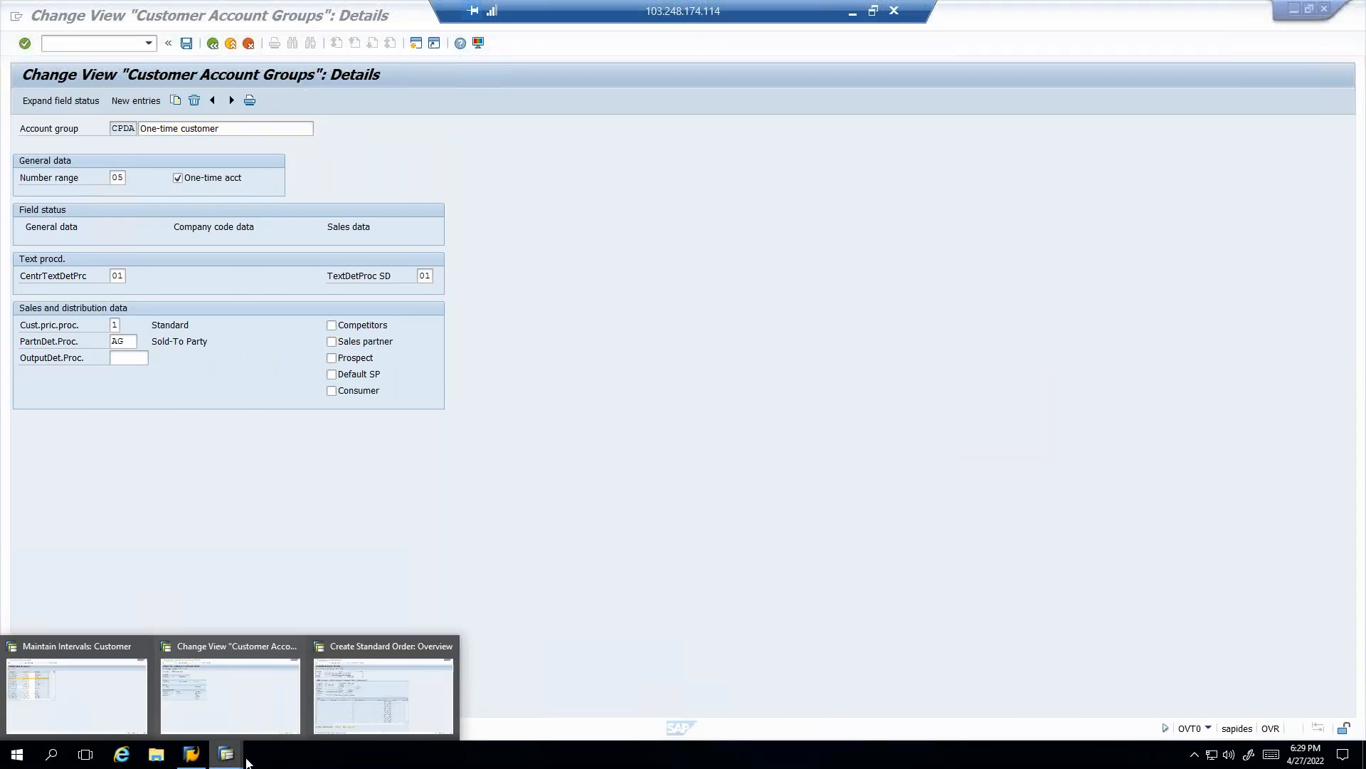
pyautogui.click(367, 688)
pyautogui.click(109, 45)
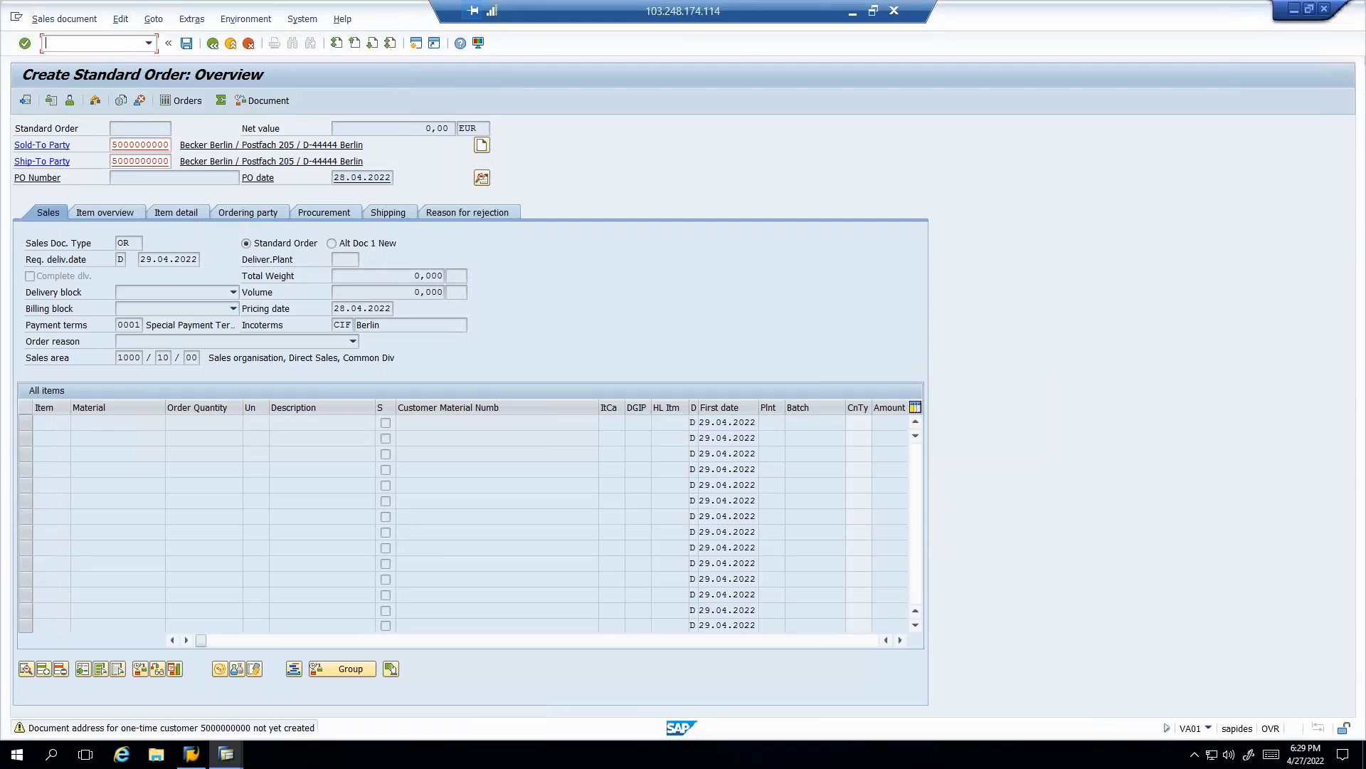
pyautogui.write('/nxd01')
pyautogui.press('Return')
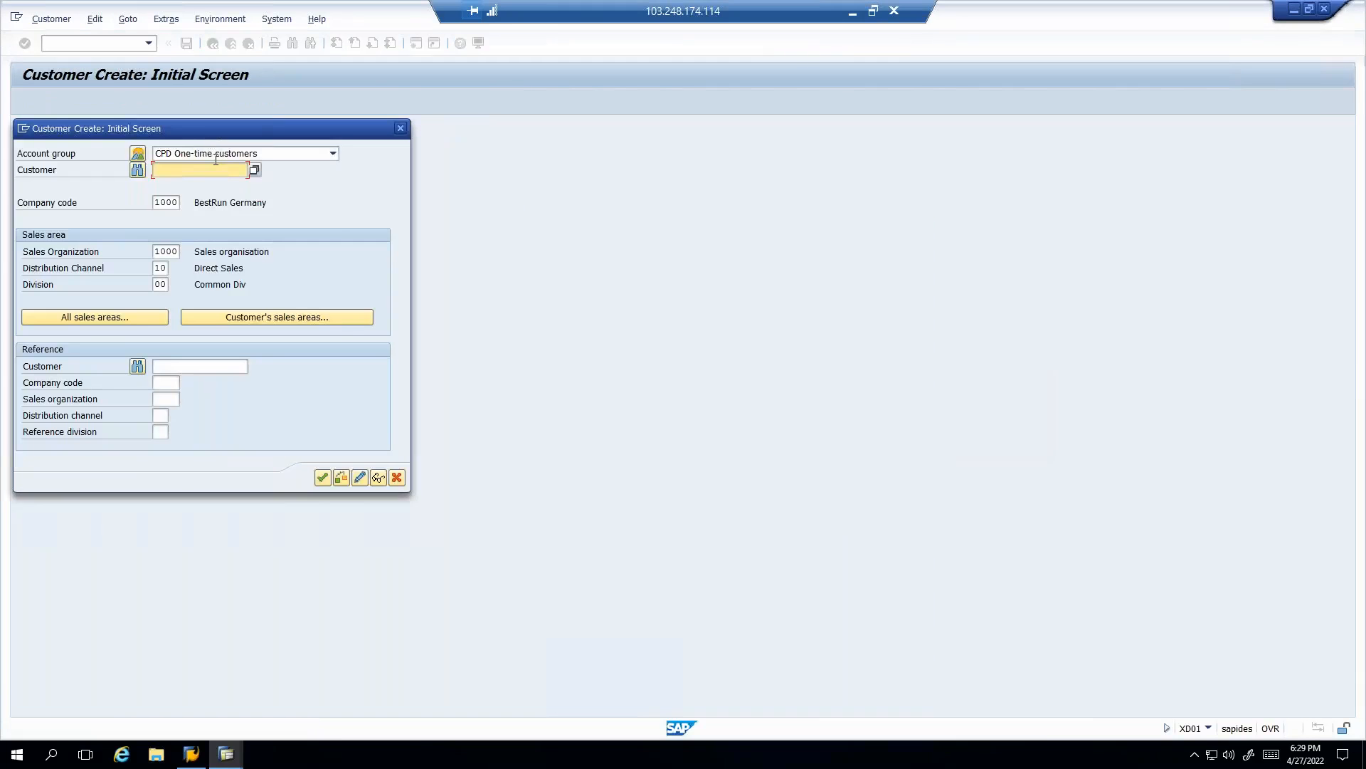
# - Start a customer in account group 0001 sold to party without a customer number, and try to open its sales area data
pyautogui.click(213, 152)
pyautogui.write('0001')
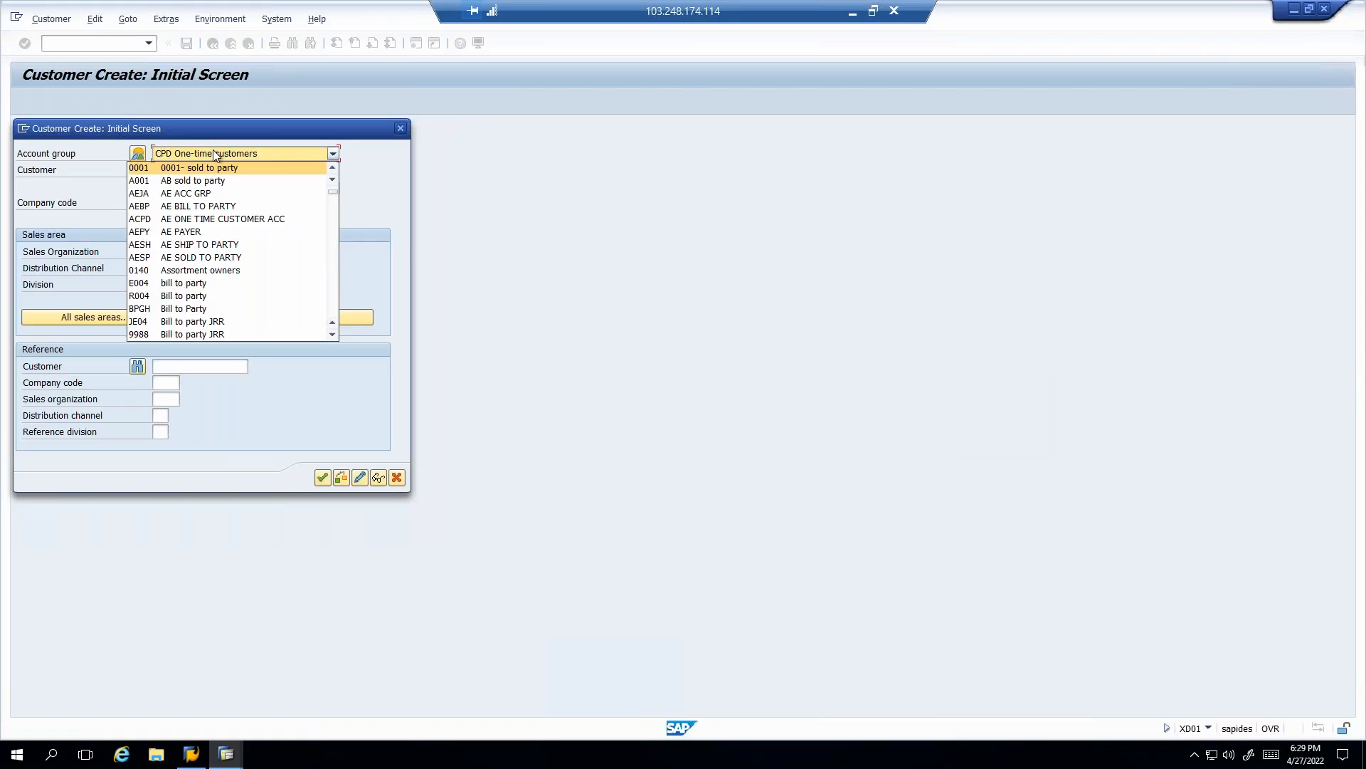
pyautogui.press('Return')
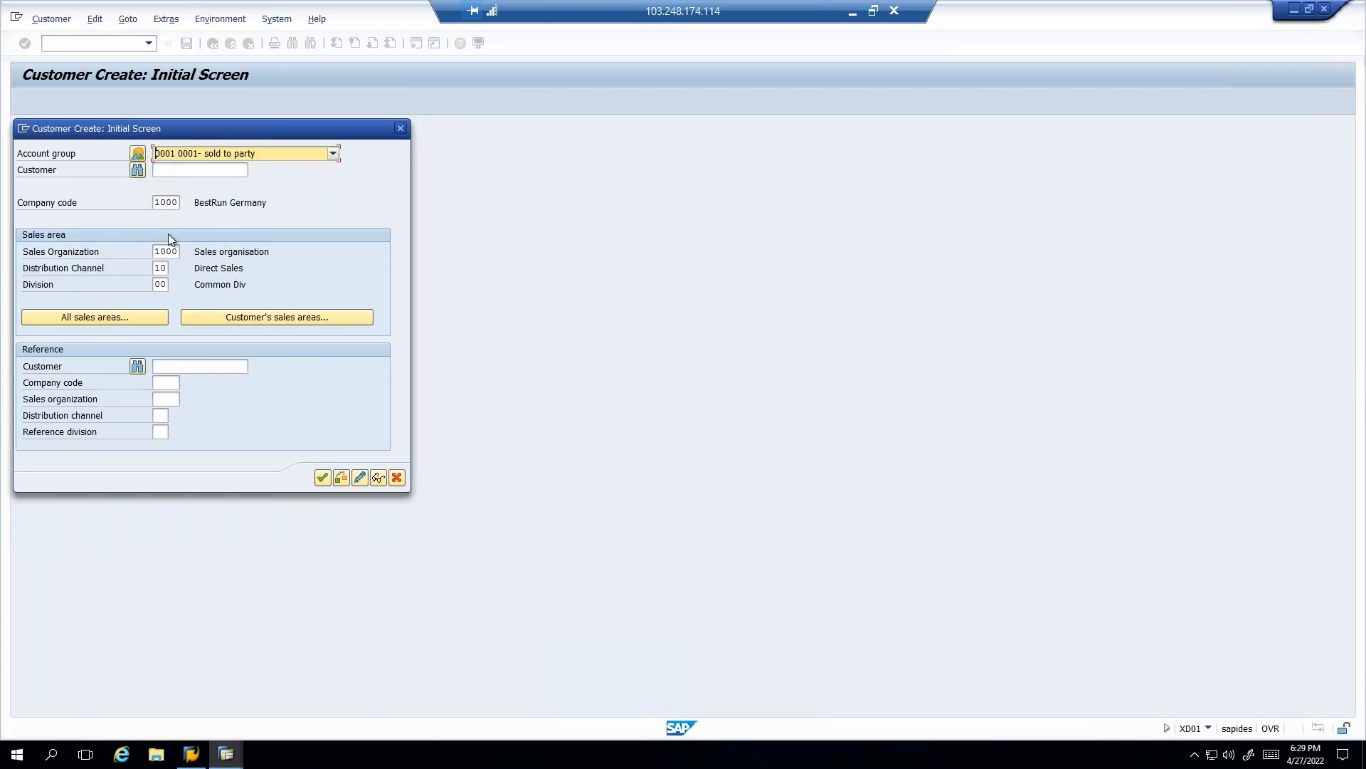
pyautogui.click(173, 172)
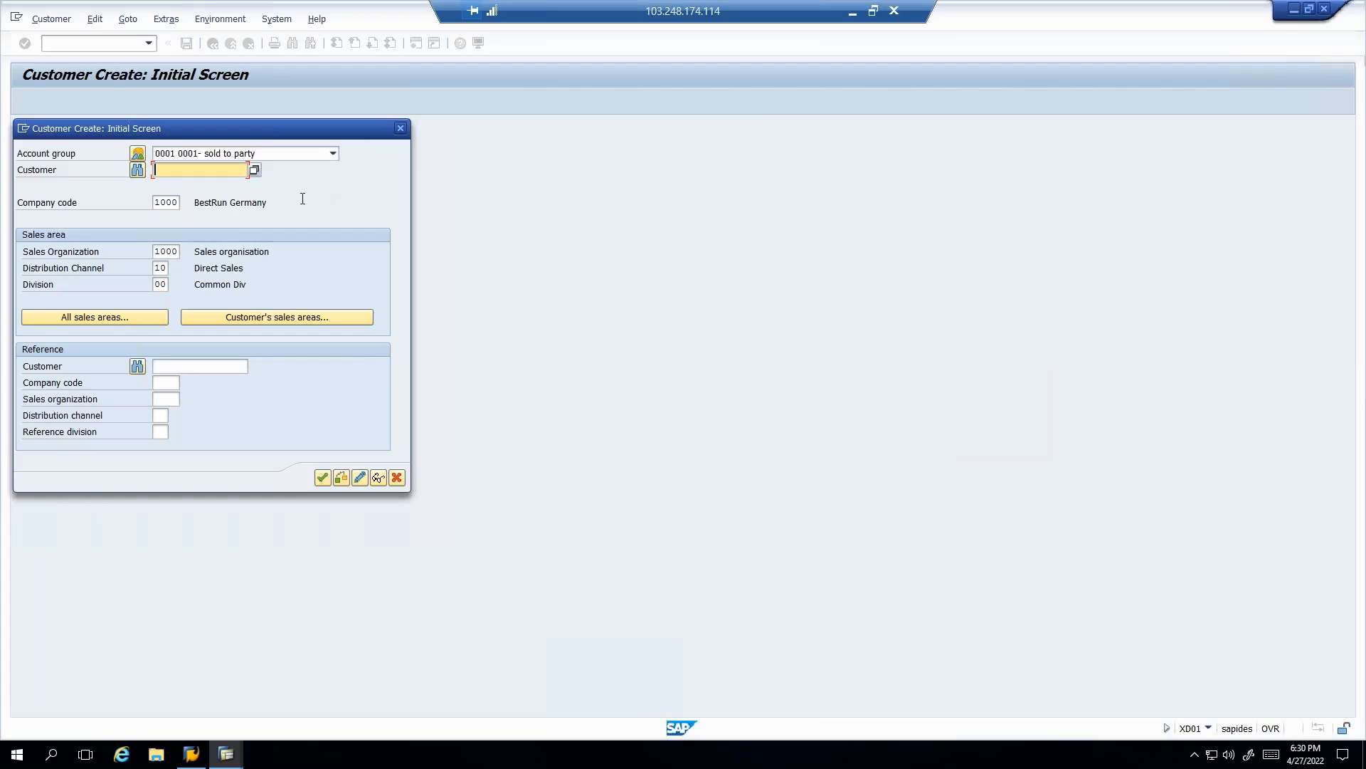
pyautogui.press('Return')
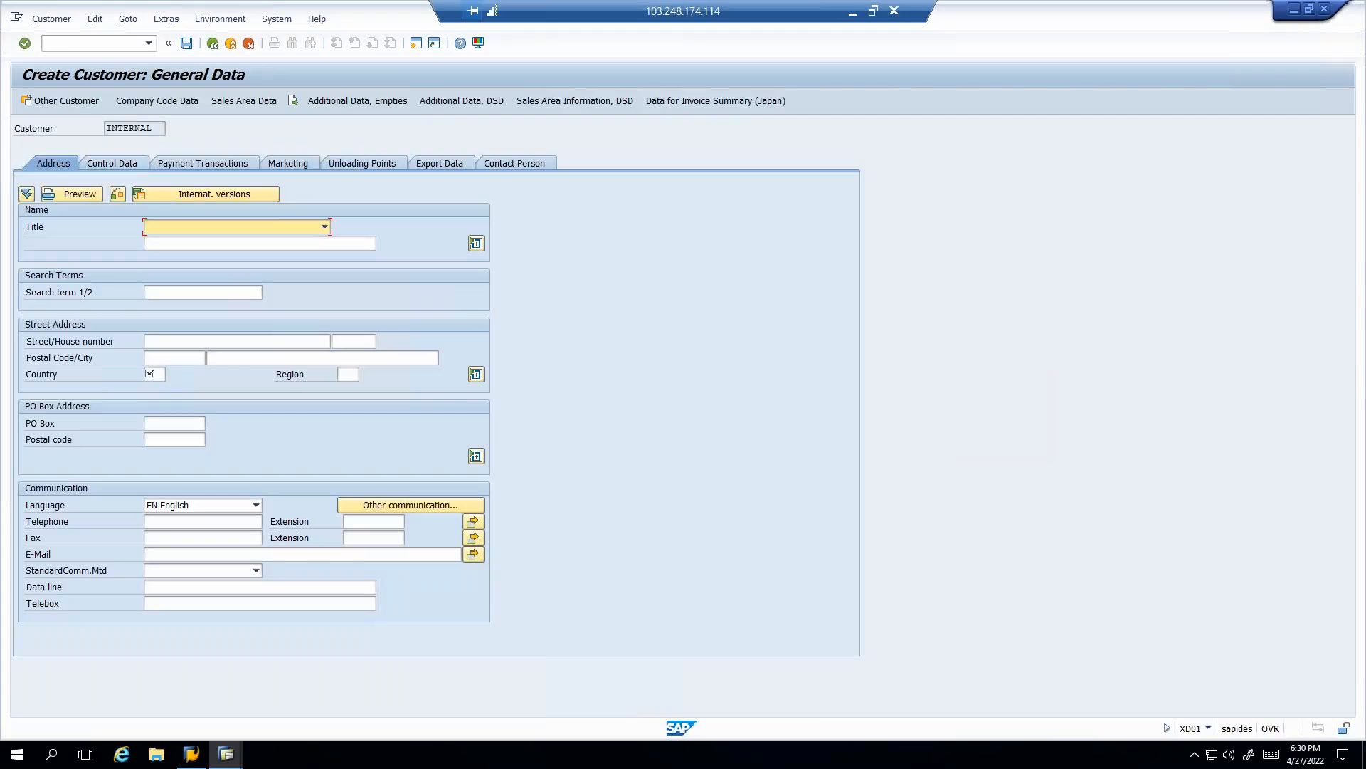
pyautogui.moveTo(154, 128); pyautogui.dragTo(80, 120)
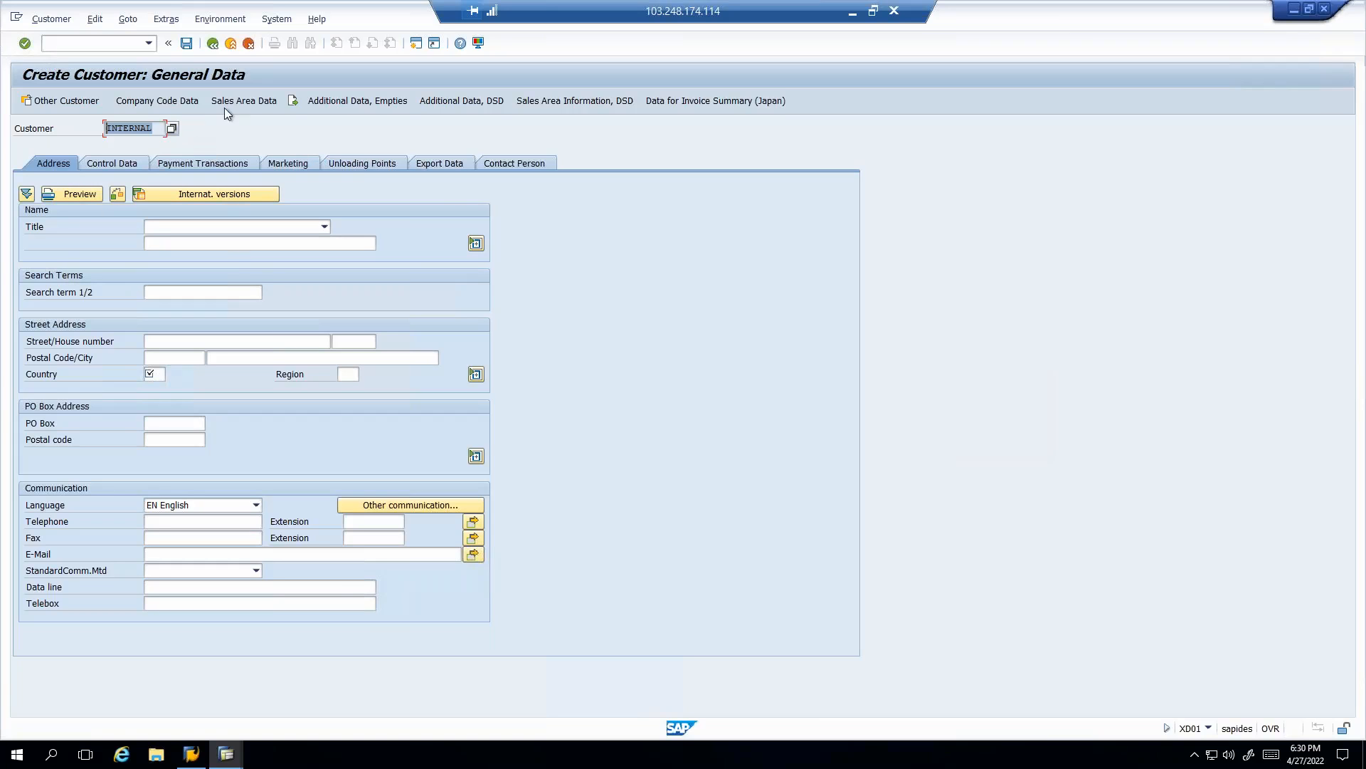
pyautogui.click(253, 104)
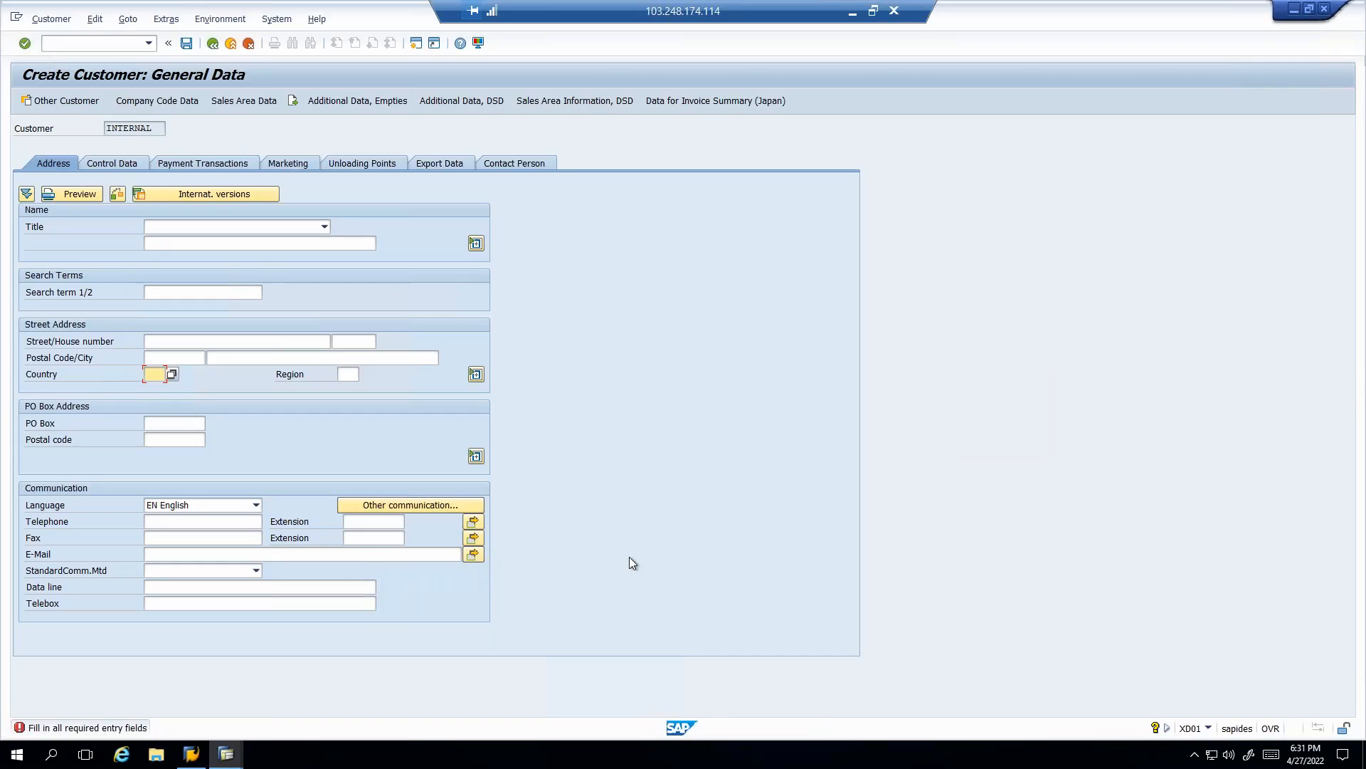
# - Compare account group CPDA's details with the customer number range intervals, and return to the customer creation session
pyautogui.moveTo(233, 757)
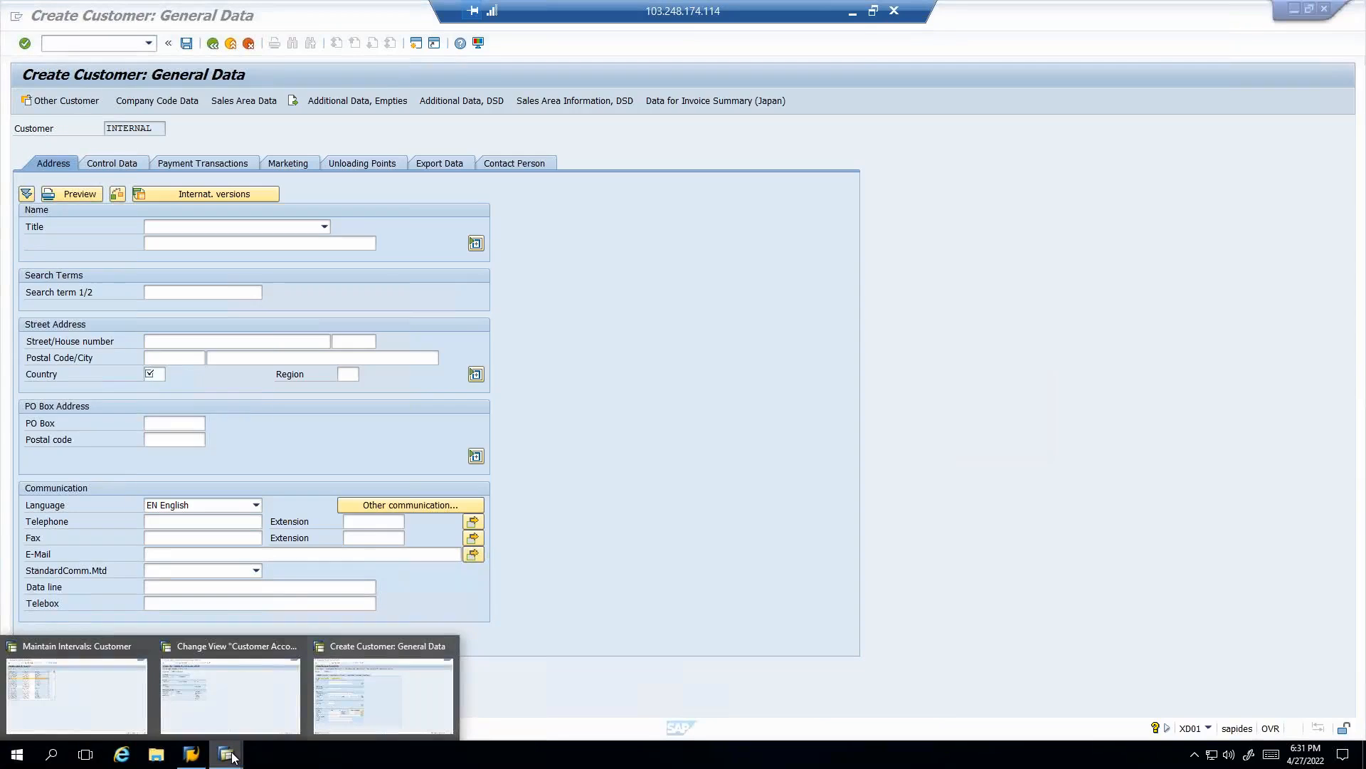
pyautogui.click(241, 680)
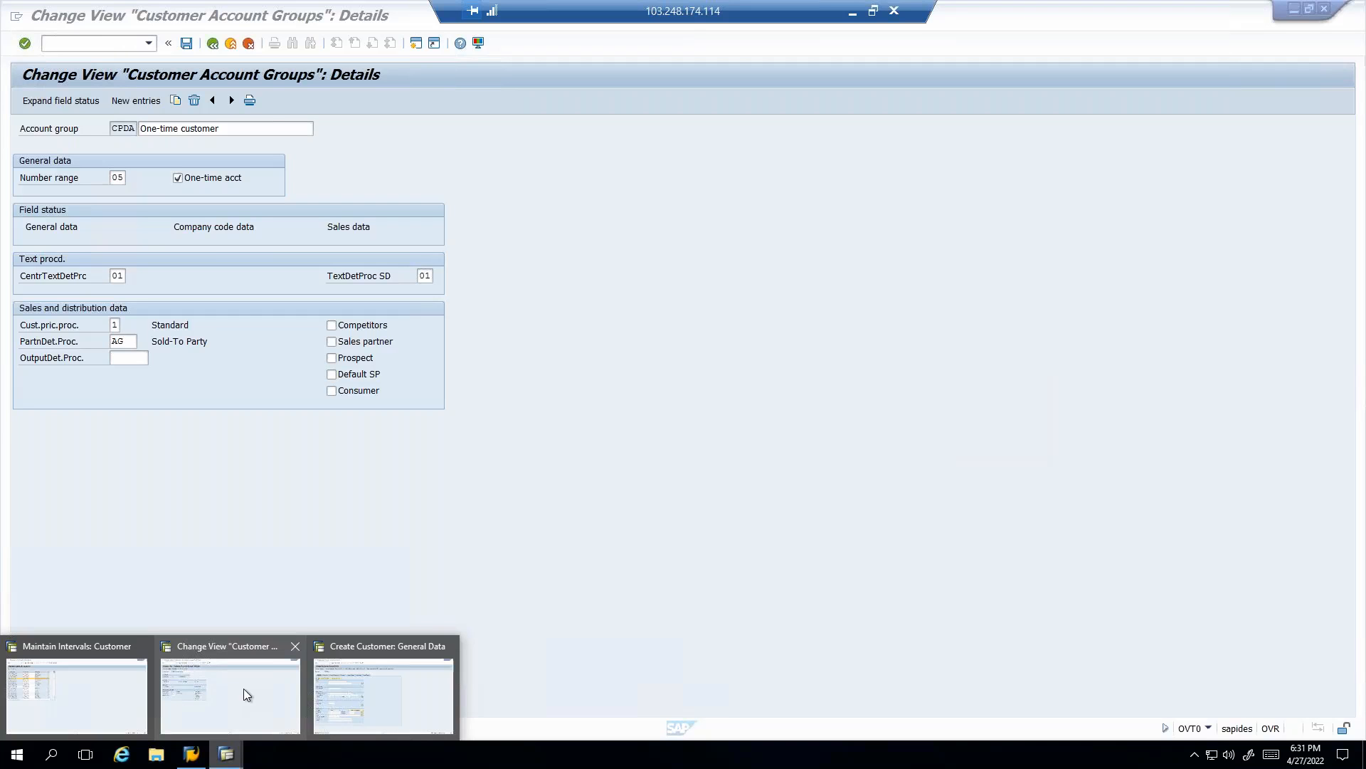
pyautogui.moveTo(146, 703)
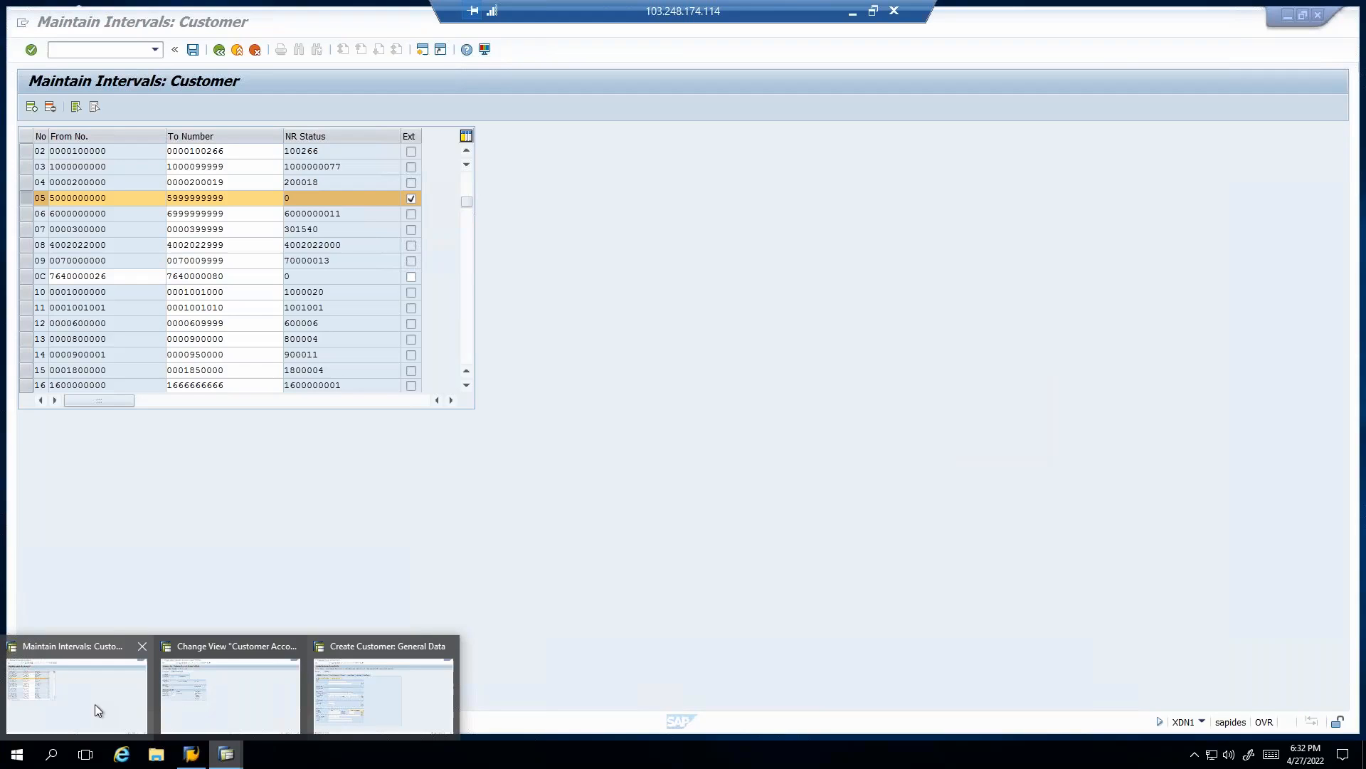
pyautogui.click(113, 684)
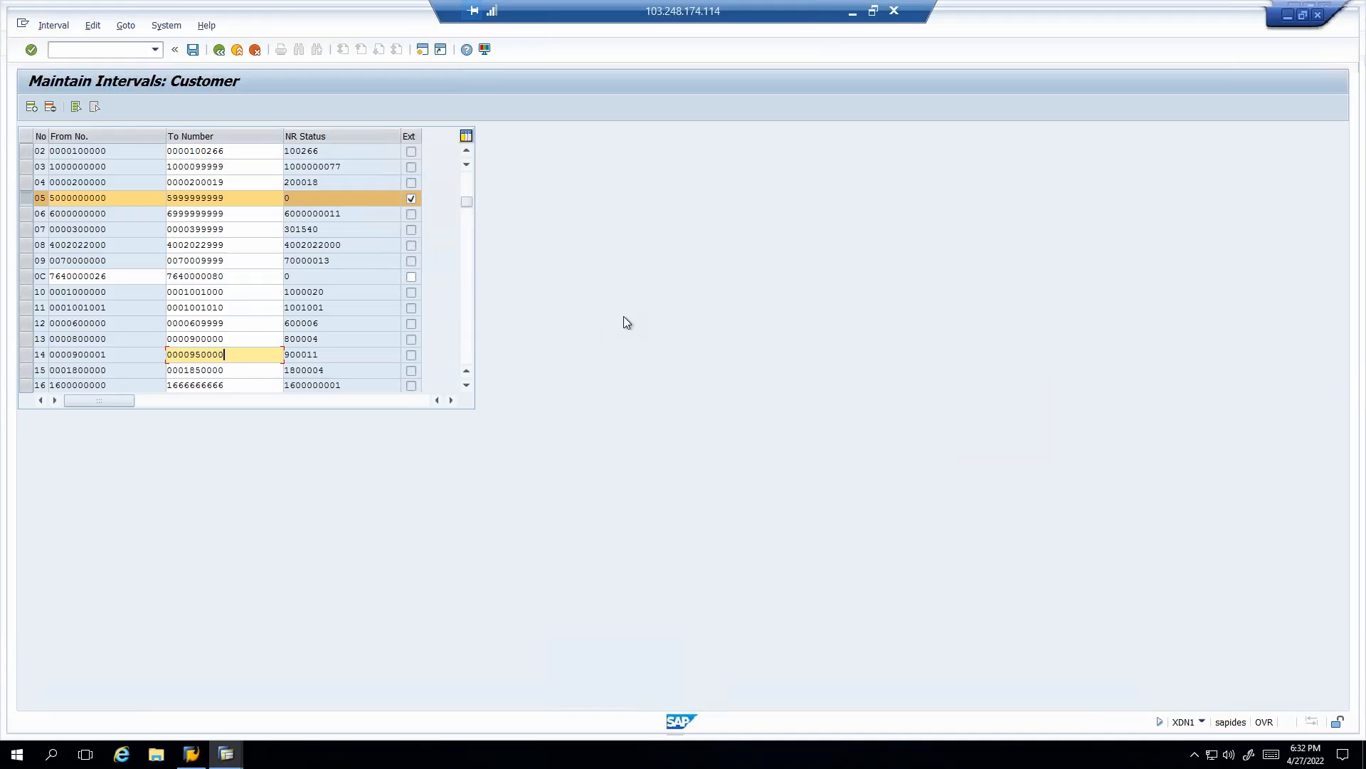
pyautogui.click(228, 752)
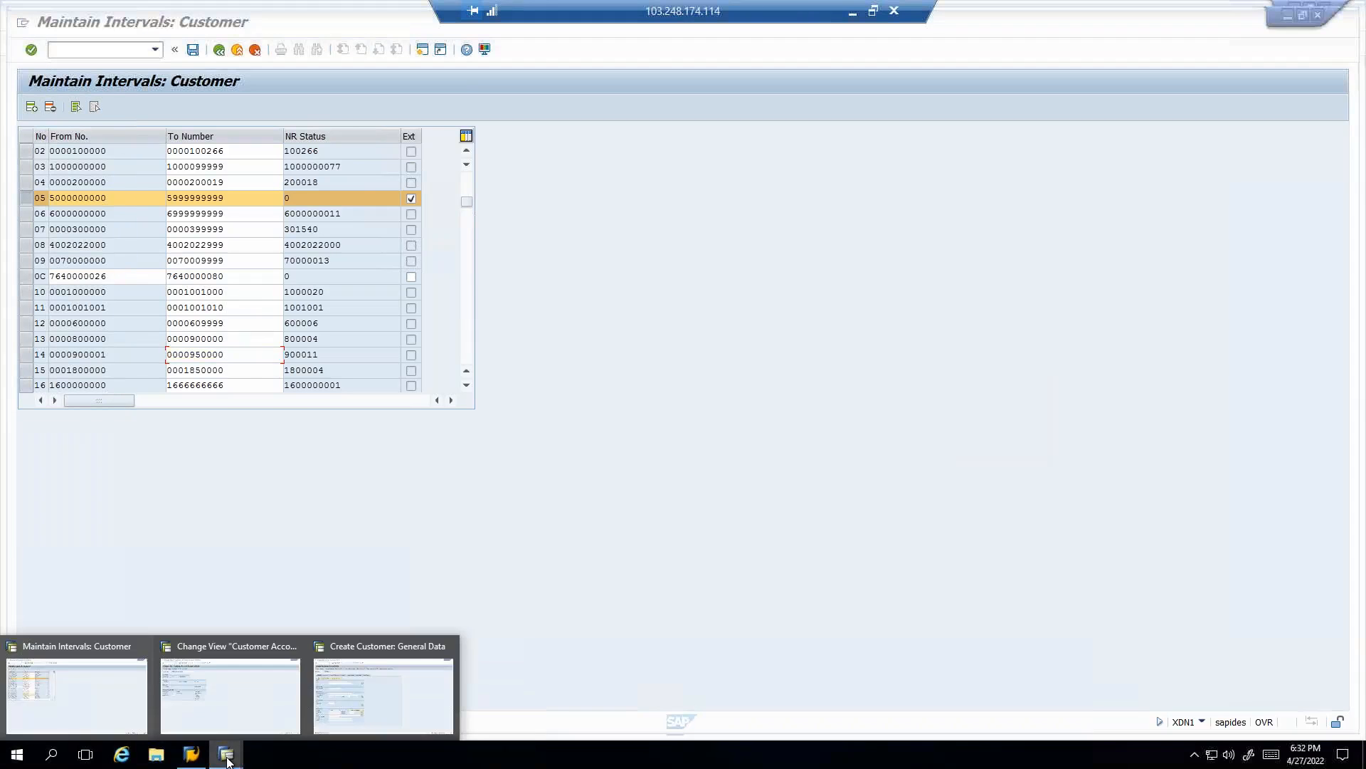
pyautogui.click(356, 694)
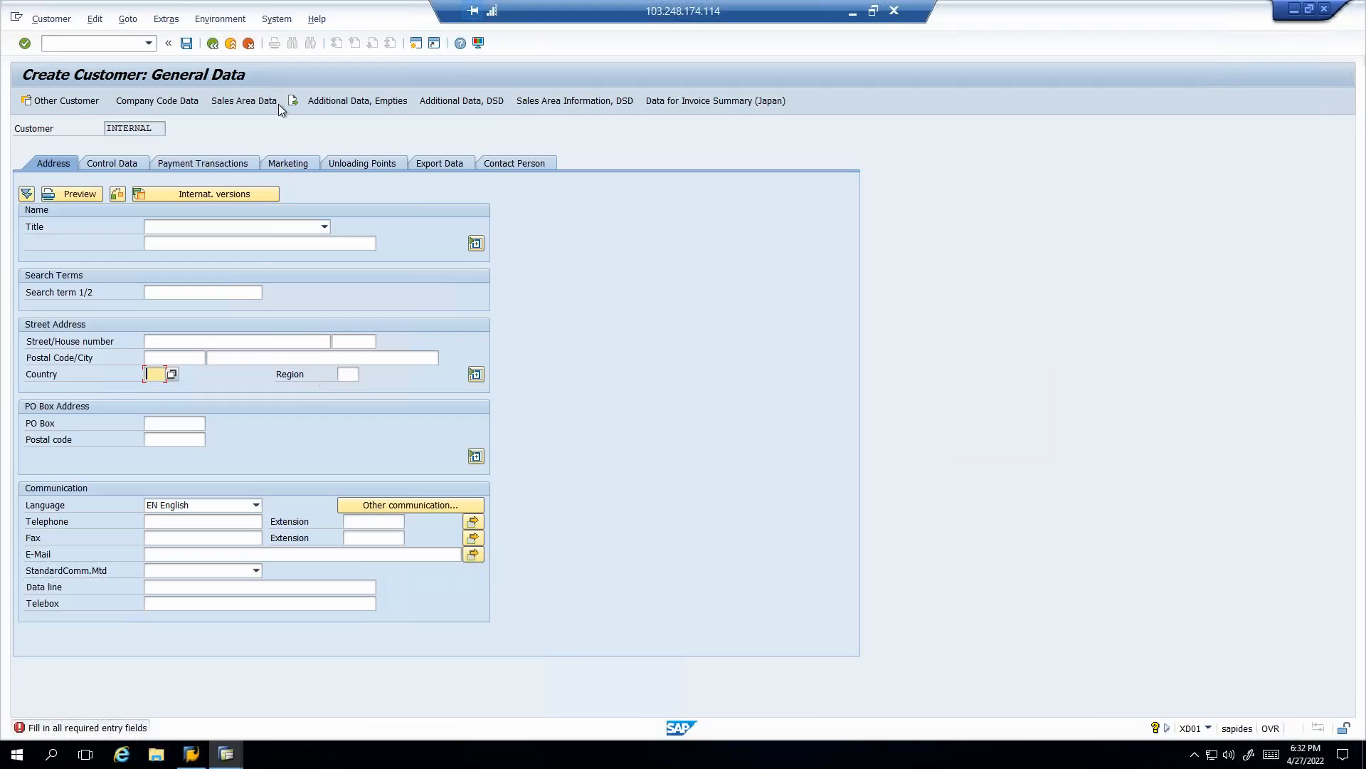
# - Discard the unsaved customer entry and return to the account group selection on the XD01 initial screen
pyautogui.click(249, 43)
pyautogui.click(252, 317)
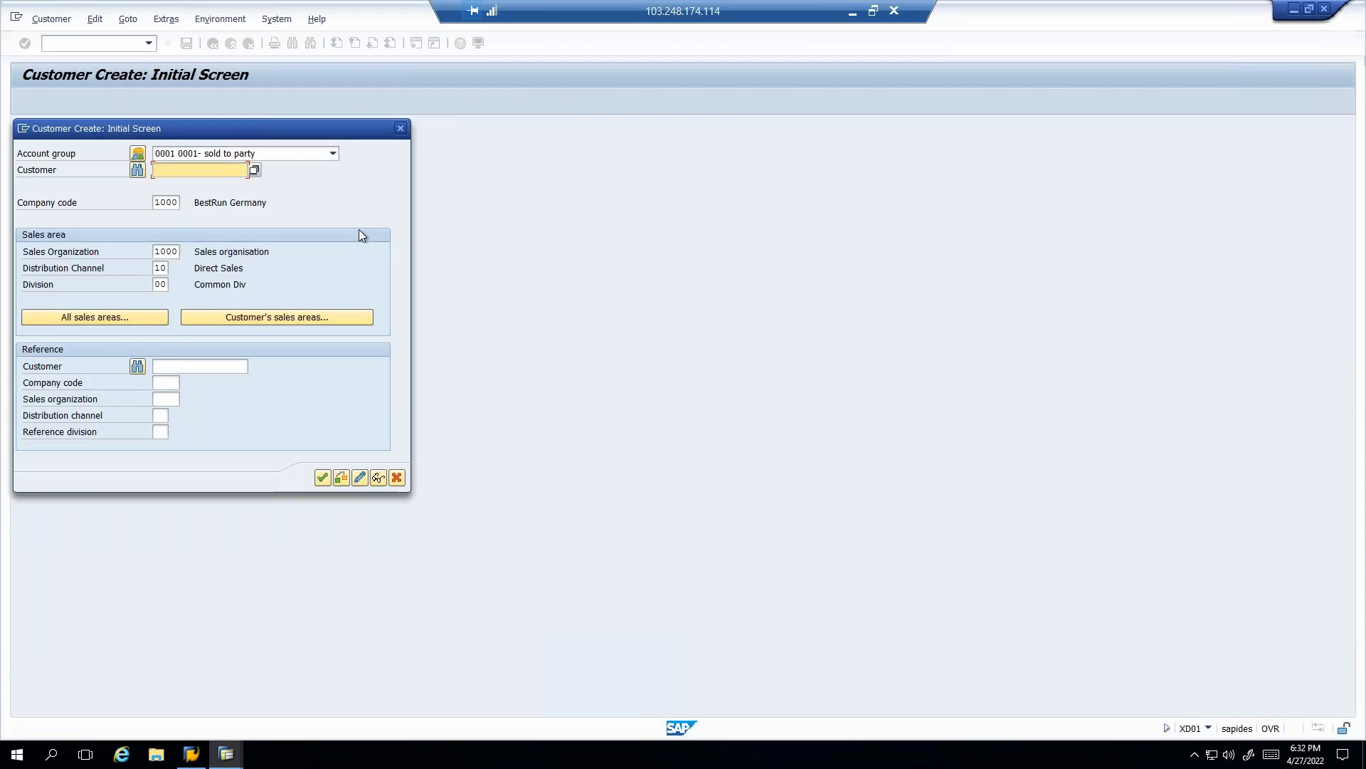
pyautogui.click(273, 157)
pyautogui.click(270, 154)
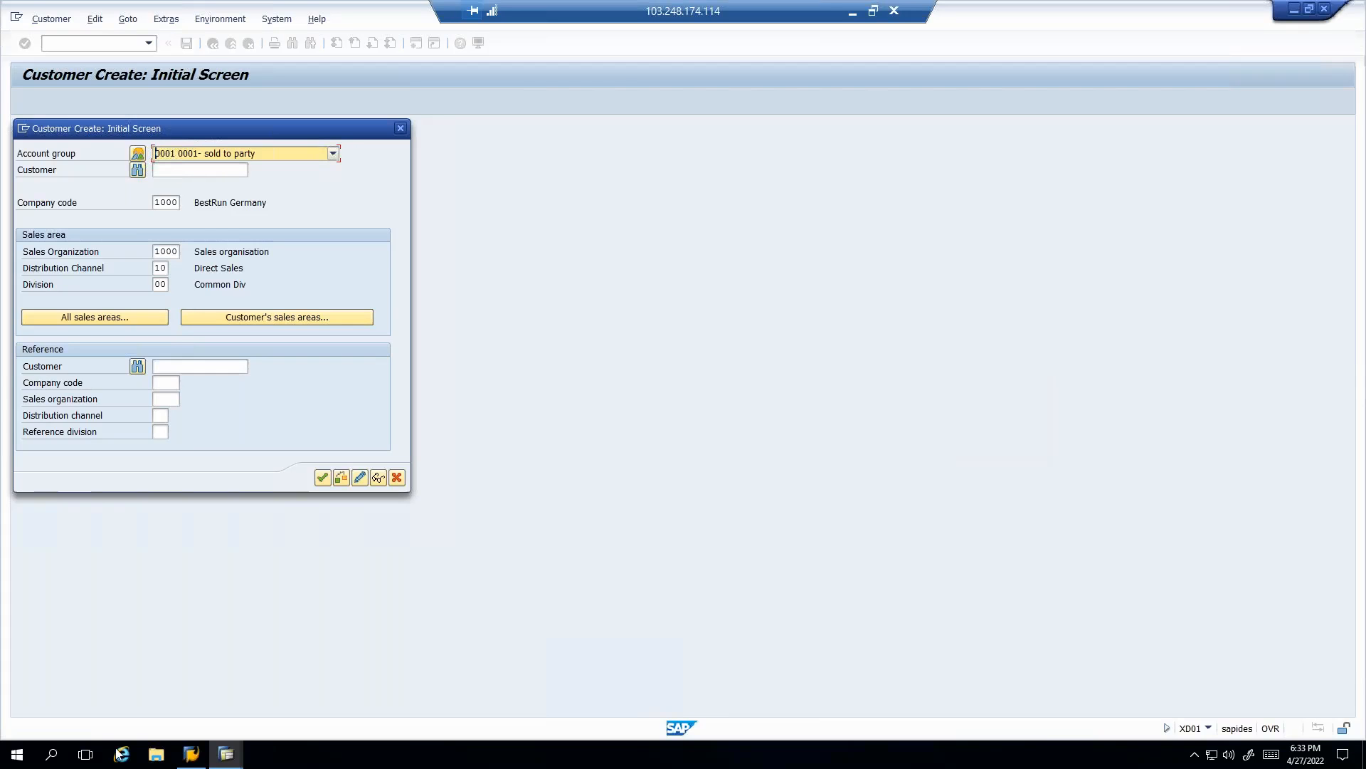
# - Check the number range in account group 0001's details in the account groups session, and return to the XD01 session
pyautogui.click(230, 751)
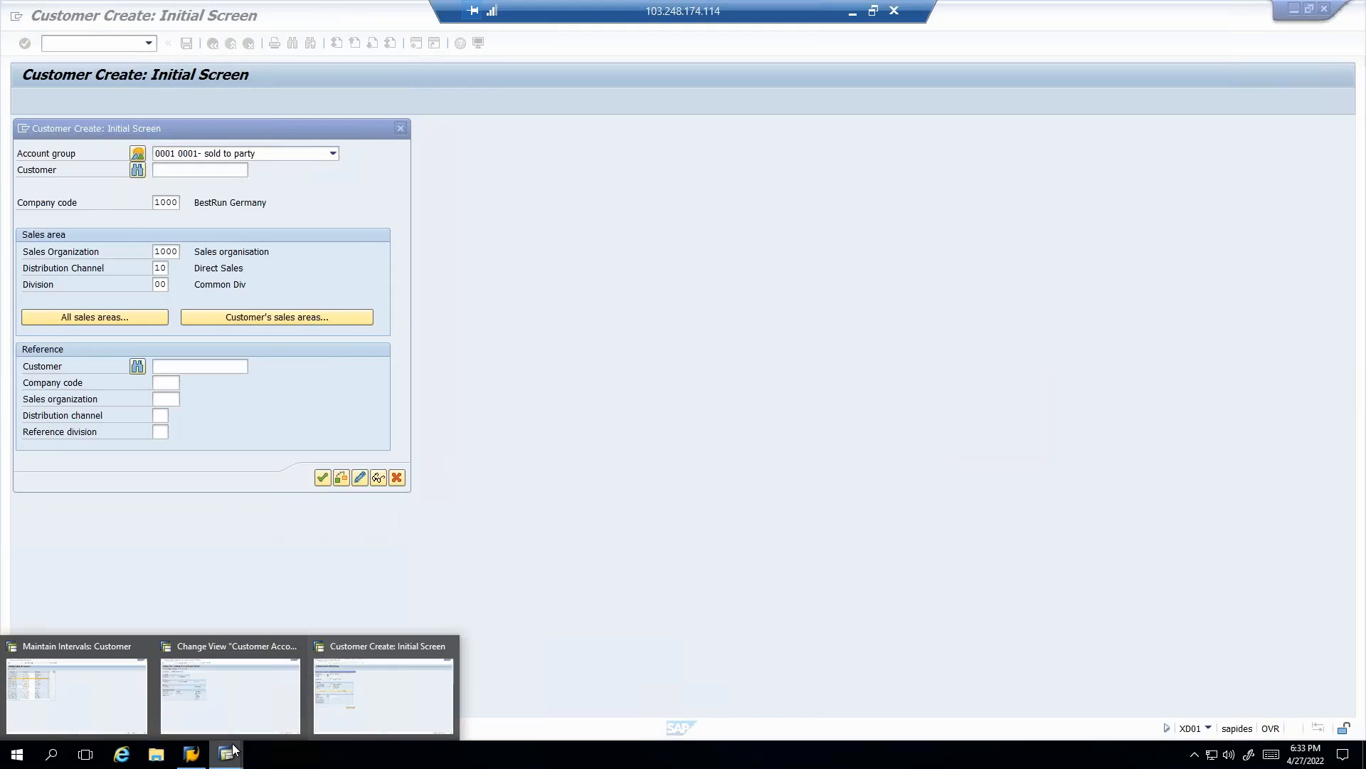
pyautogui.click(238, 702)
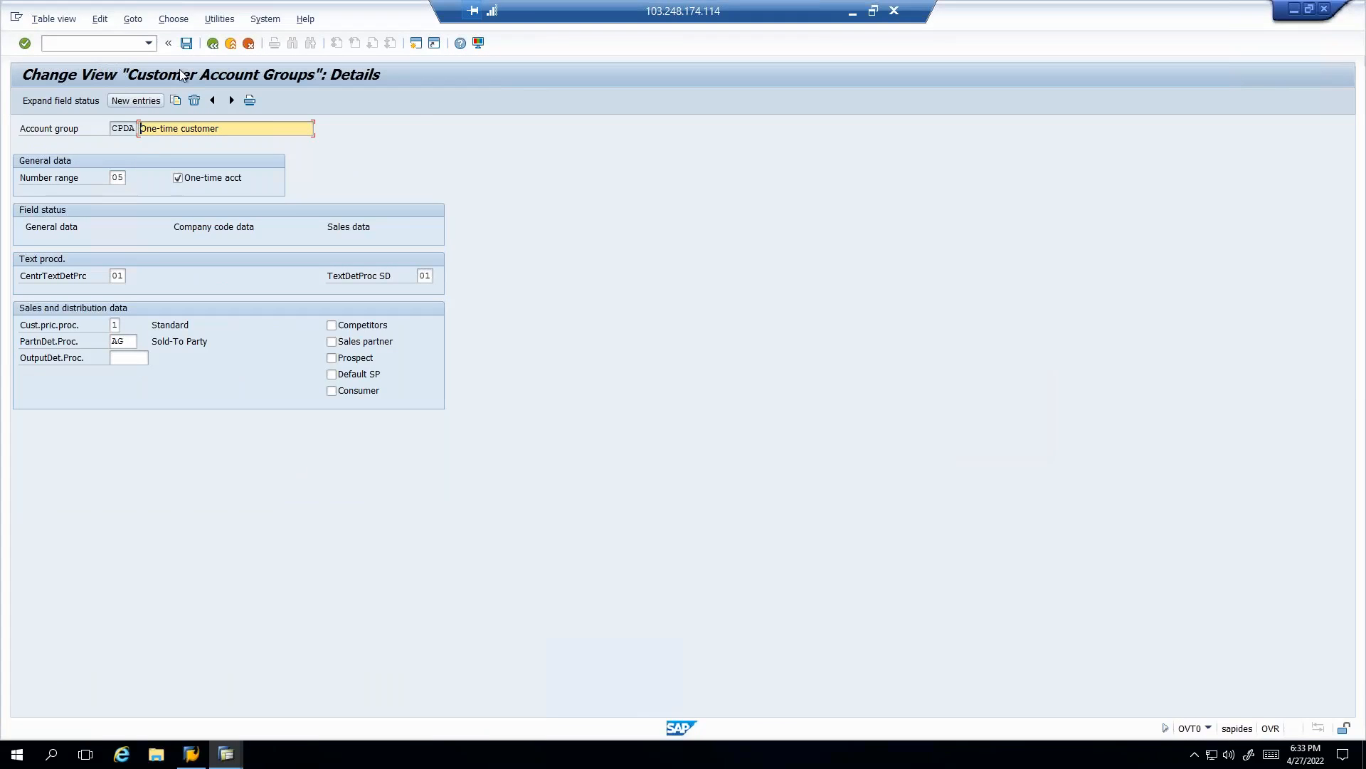
pyautogui.click(211, 45)
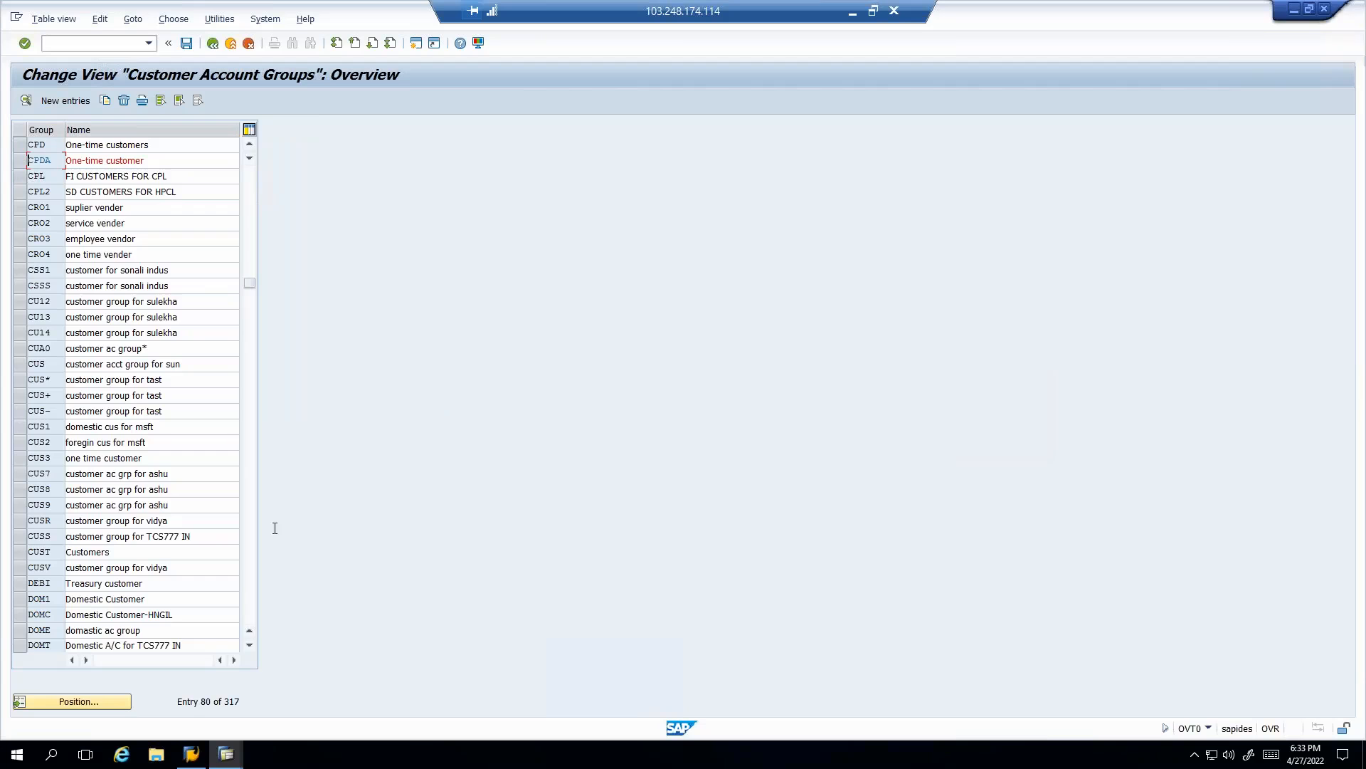
pyautogui.moveTo(246, 281); pyautogui.dragTo(249, 154)
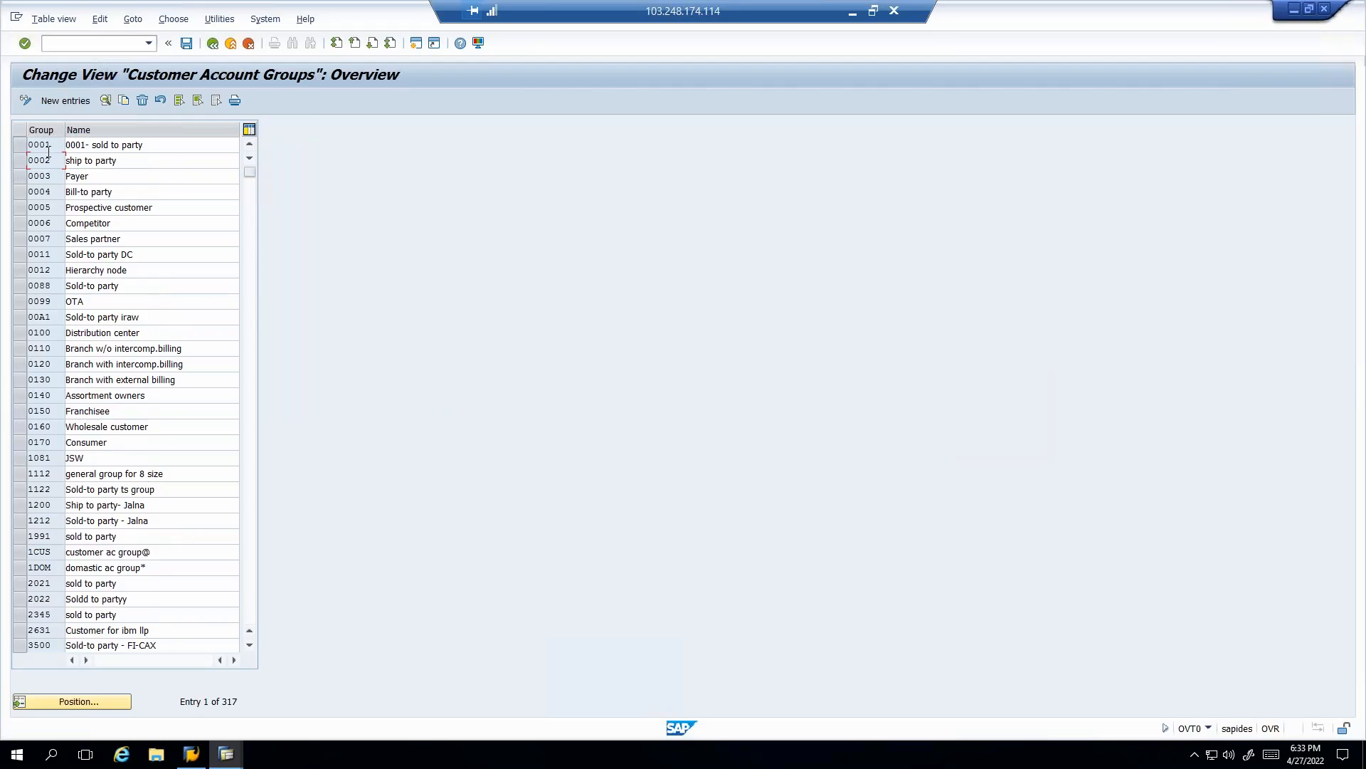
pyautogui.click(18, 146)
pyautogui.click(106, 100)
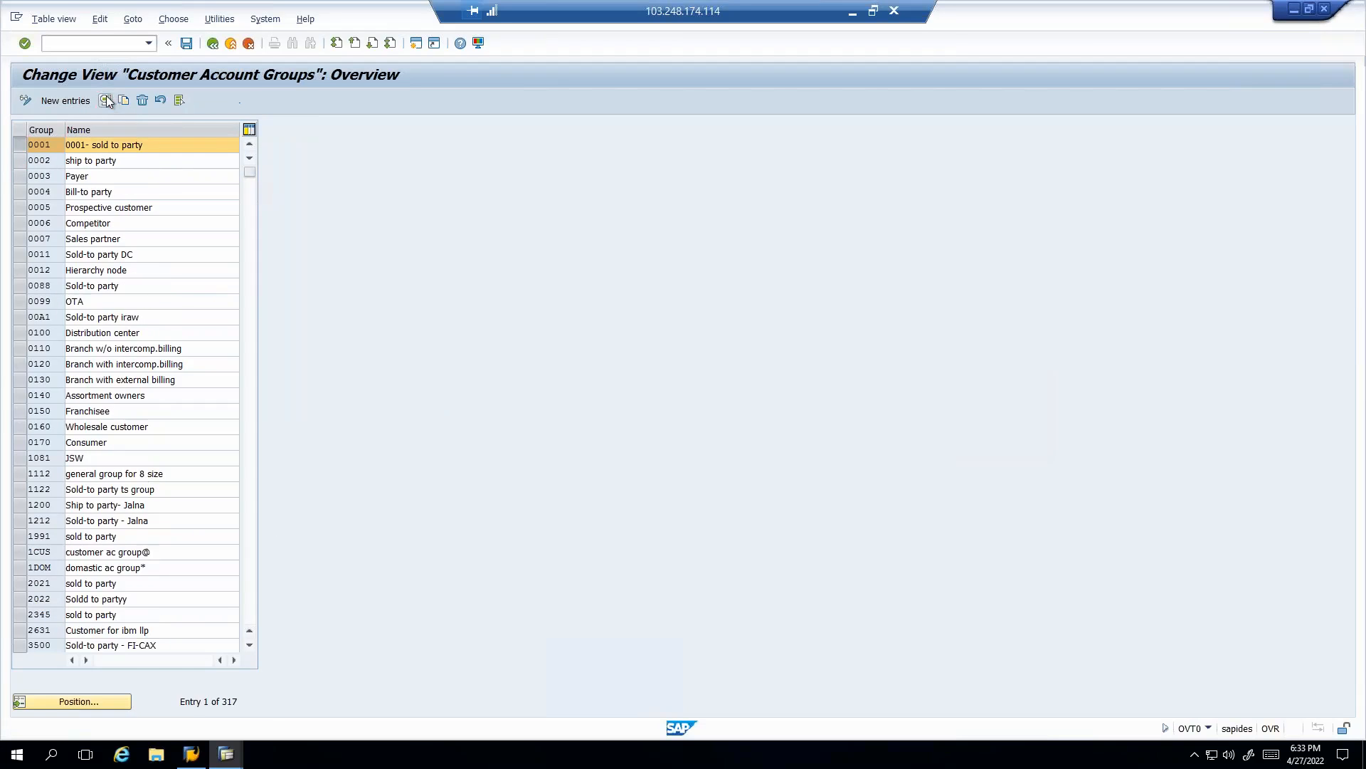
pyautogui.click(115, 177)
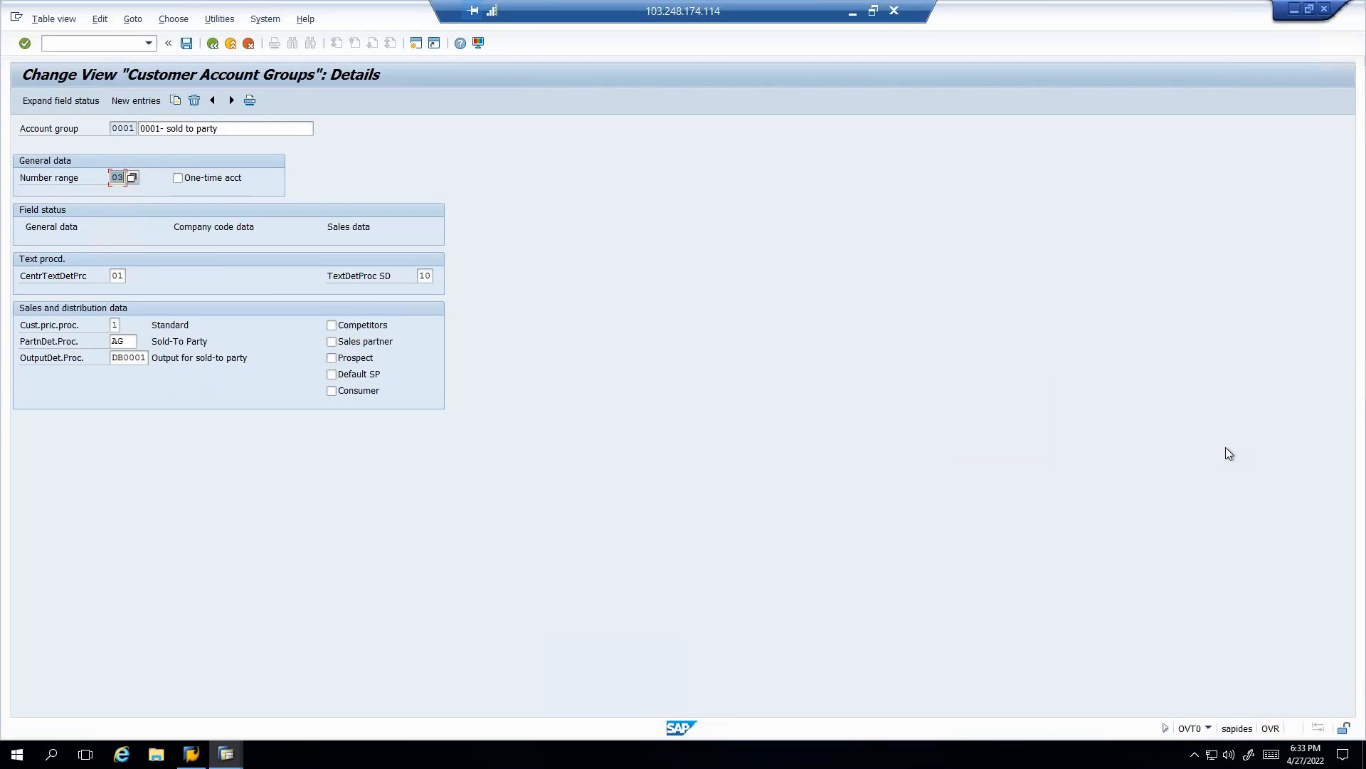
pyautogui.click(227, 754)
pyautogui.click(350, 700)
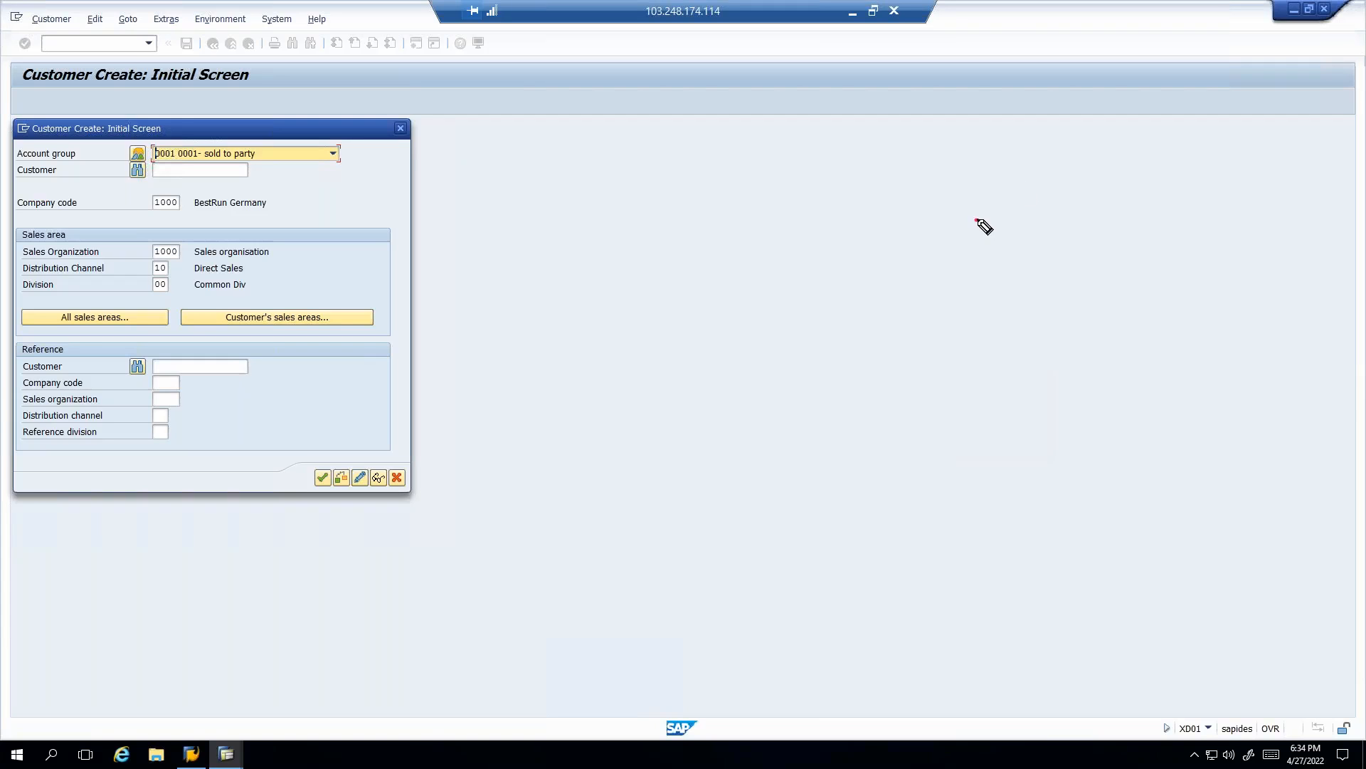
pyautogui.moveTo(977, 218)
pyautogui.mouseDown()
pyautogui.moveTo(975, 234)
pyautogui.moveTo(978, 221)
pyautogui.moveTo(1053, 238)
pyautogui.mouseUp()
pyautogui.click(1058, 226)
pyautogui.moveTo(971, 266)
pyautogui.mouseDown()
pyautogui.moveTo(972, 288)
pyautogui.moveTo(1025, 280)
pyautogui.mouseUp()
pyautogui.moveTo(980, 326)
pyautogui.mouseDown()
pyautogui.moveTo(969, 342)
pyautogui.moveTo(1080, 348)
pyautogui.mouseUp()
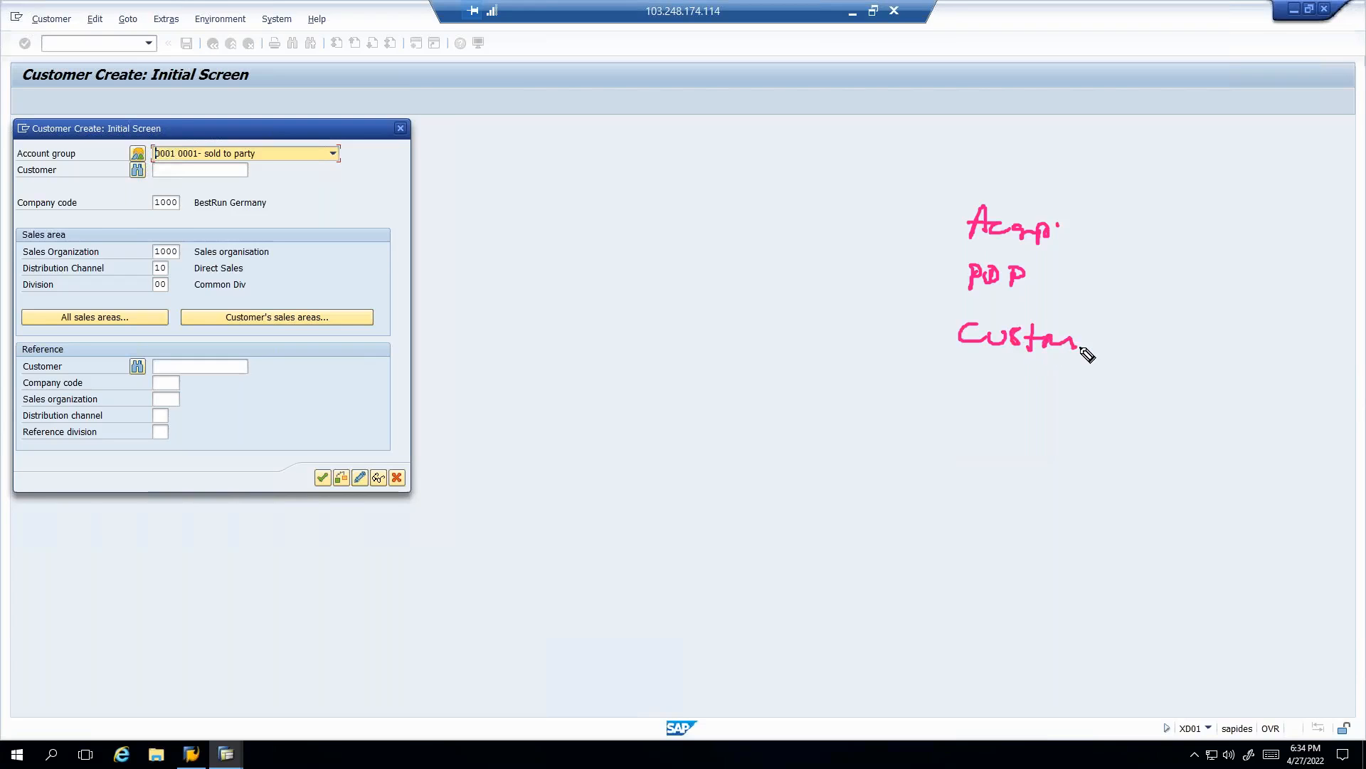
pyautogui.moveTo(1062, 163)
pyautogui.mouseDown()
pyautogui.moveTo(1083, 192)
pyautogui.moveTo(1068, 290)
pyautogui.moveTo(1033, 291)
pyautogui.mouseUp()
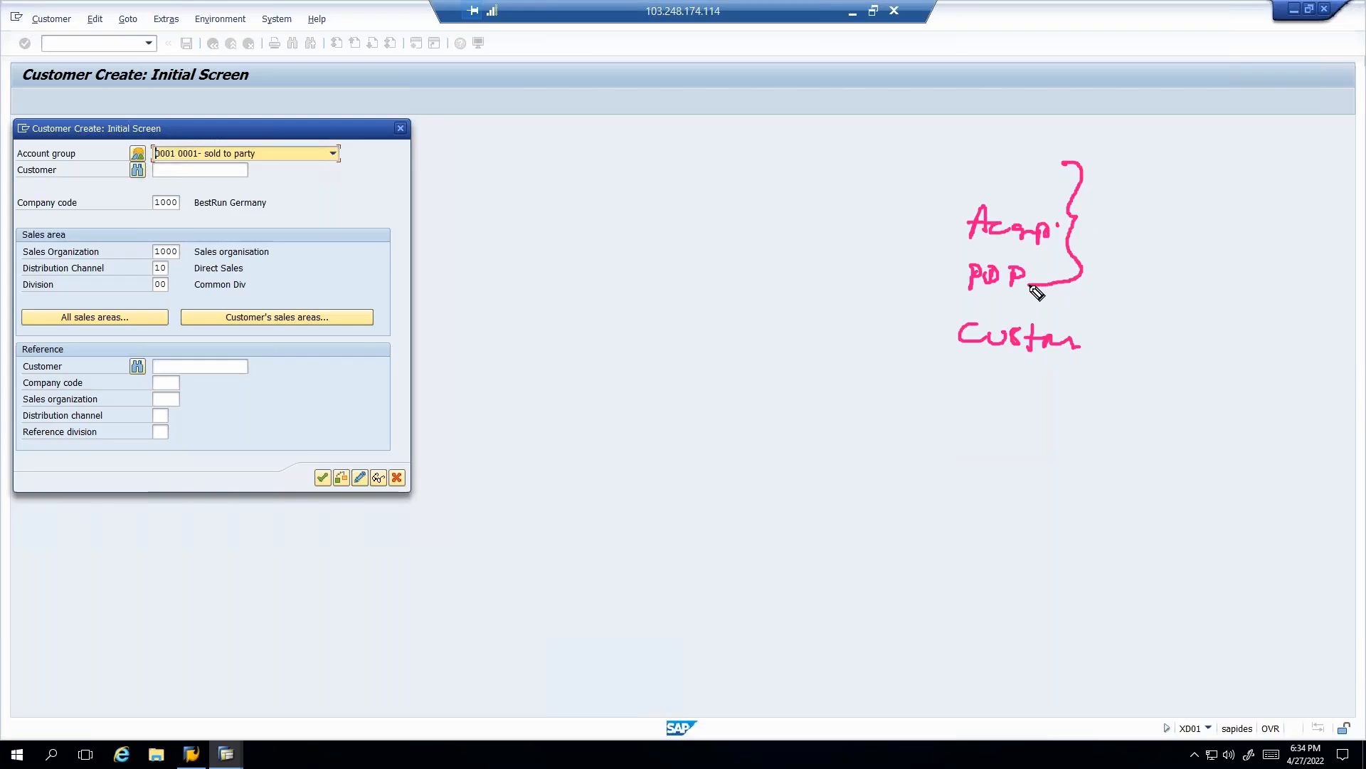
pyautogui.moveTo(1161, 201)
pyautogui.mouseDown()
pyautogui.moveTo(1111, 222)
pyautogui.moveTo(1100, 203)
pyautogui.moveTo(1080, 214)
pyautogui.moveTo(1101, 229)
pyautogui.mouseUp()
pyautogui.moveTo(1091, 345); pyautogui.dragTo(1136, 349)
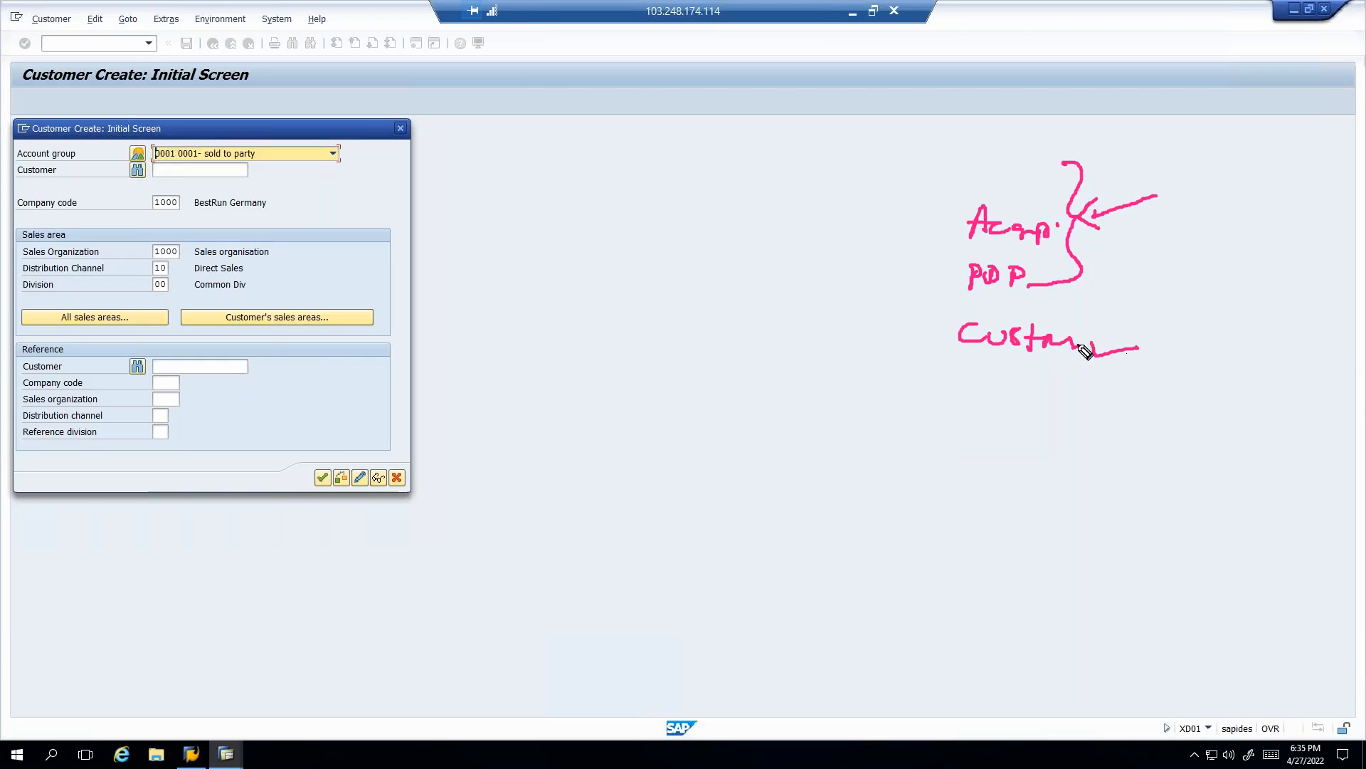
pyautogui.moveTo(931, 363)
pyautogui.mouseDown()
pyautogui.moveTo(877, 353)
pyautogui.moveTo(882, 254)
pyautogui.moveTo(894, 262)
pyautogui.mouseUp()
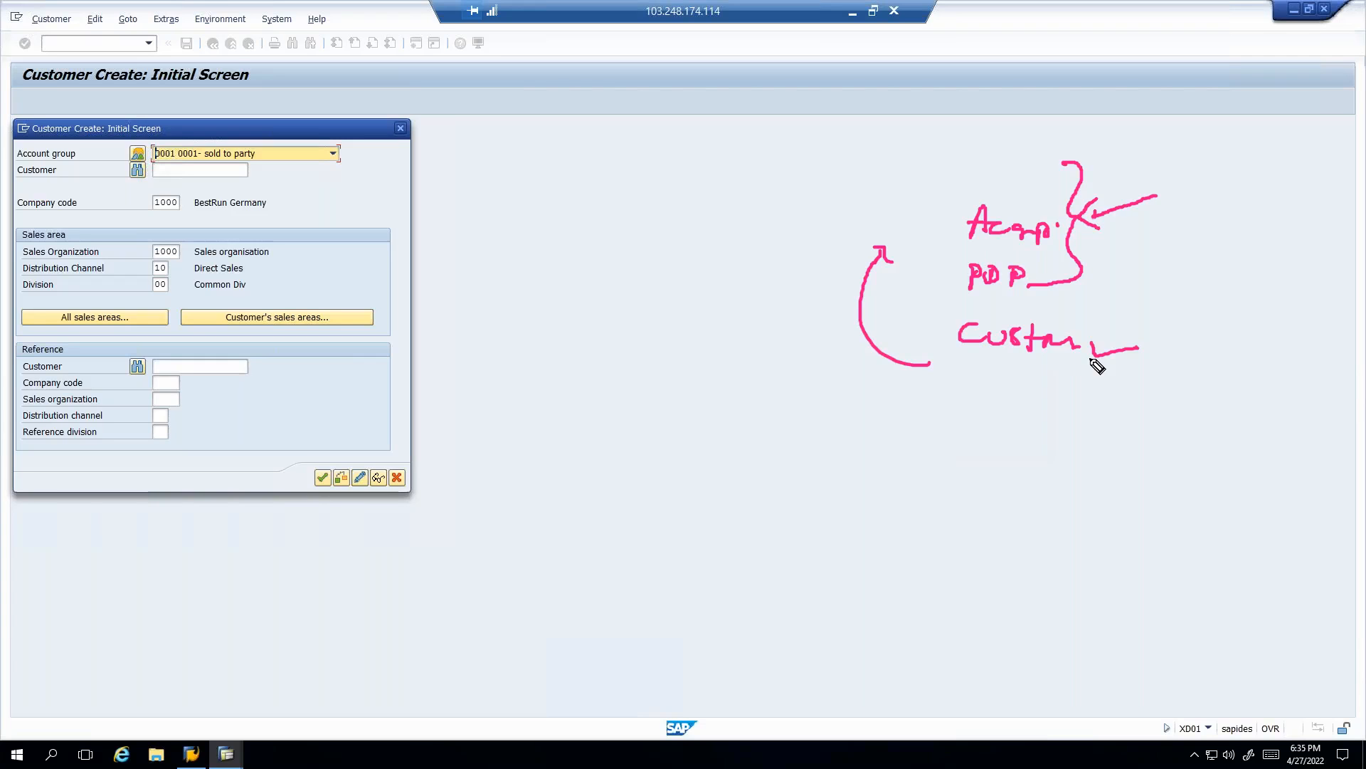
pyautogui.moveTo(940, 271)
pyautogui.mouseDown()
pyautogui.moveTo(981, 271)
pyautogui.moveTo(941, 288)
pyautogui.mouseUp()
pyautogui.moveTo(1093, 343)
pyautogui.mouseDown()
pyautogui.moveTo(1097, 356)
pyautogui.moveTo(1144, 351)
pyautogui.mouseUp()
pyautogui.moveTo(928, 214)
pyautogui.mouseDown()
pyautogui.moveTo(944, 213)
pyautogui.moveTo(933, 225)
pyautogui.mouseUp()
pyautogui.click(919, 238)
pyautogui.click(924, 237)
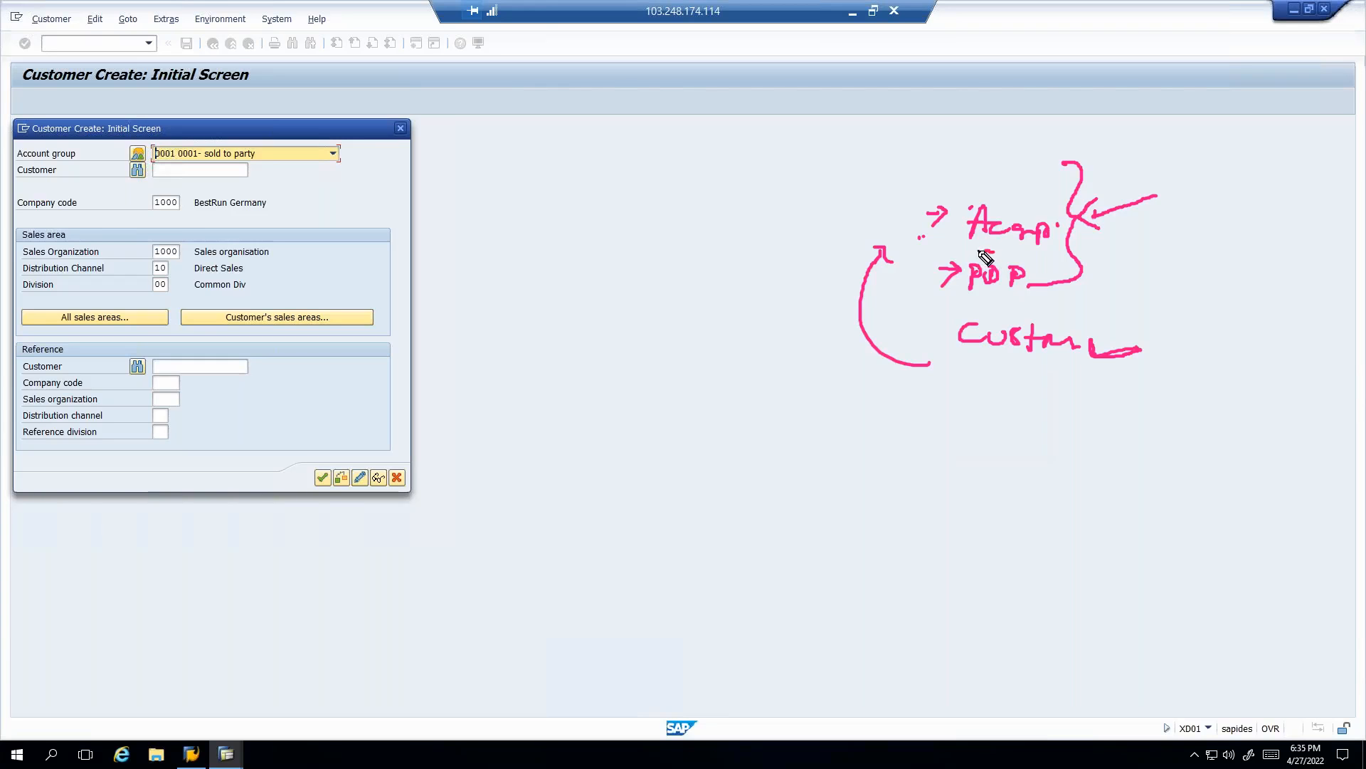
pyautogui.moveTo(995, 250)
pyautogui.mouseDown()
pyautogui.moveTo(924, 248)
pyautogui.moveTo(922, 289)
pyautogui.moveTo(1031, 309)
pyautogui.moveTo(1037, 263)
pyautogui.moveTo(1003, 252)
pyautogui.mouseUp()
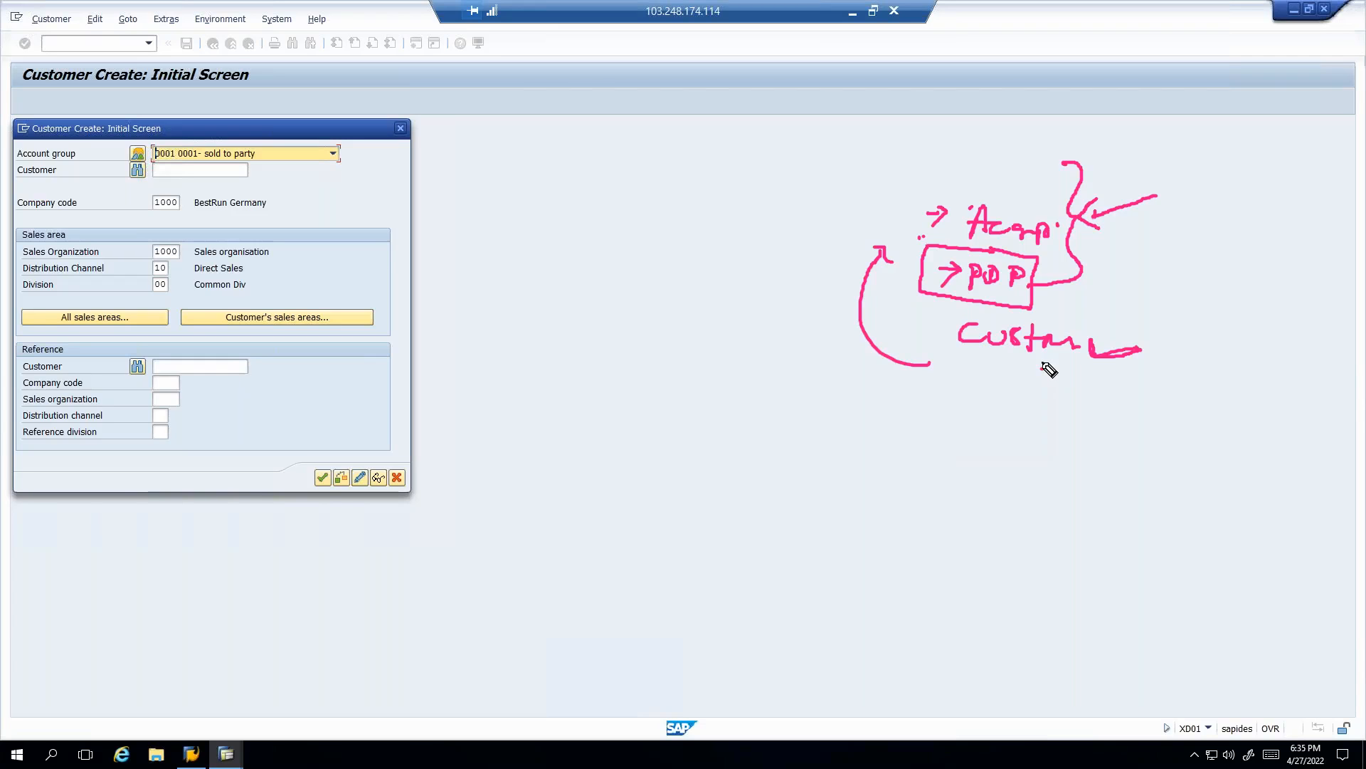
pyautogui.moveTo(863, 247); pyautogui.dragTo(890, 265)
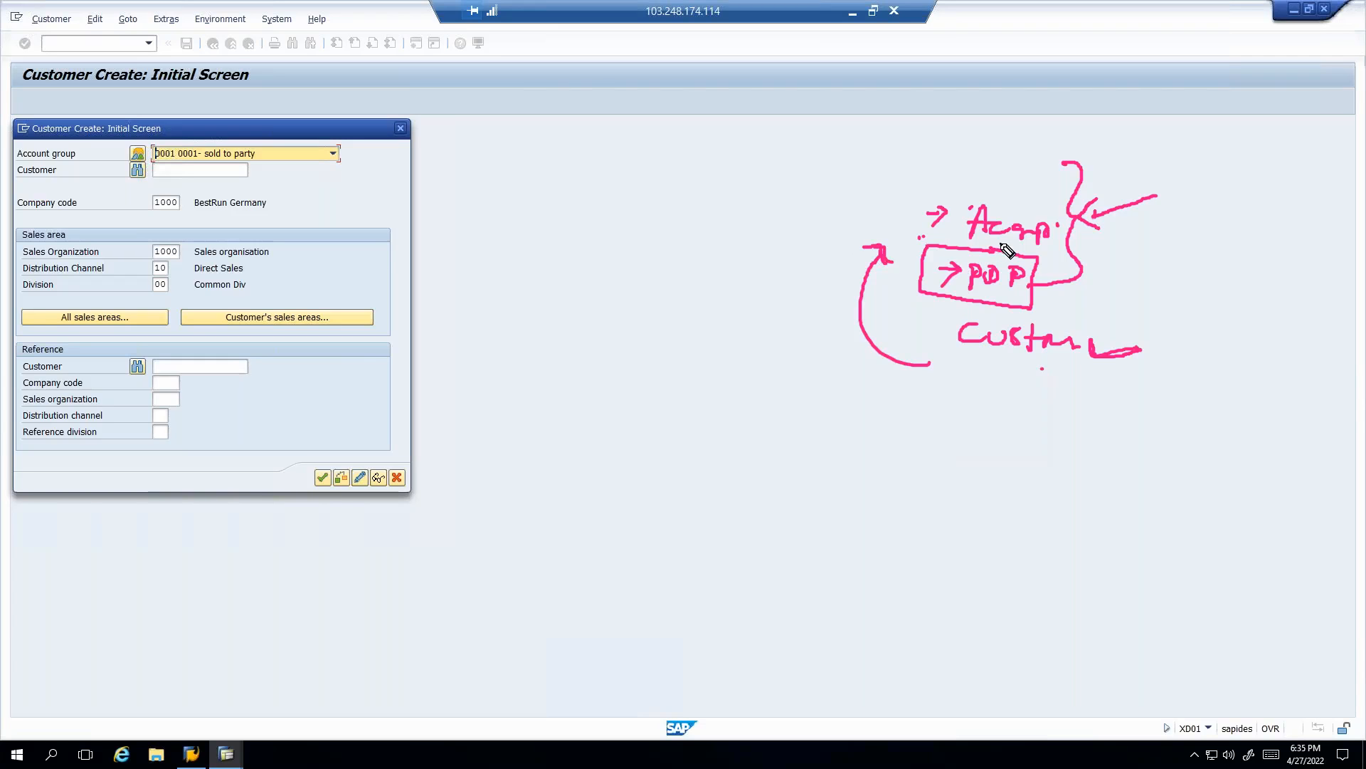